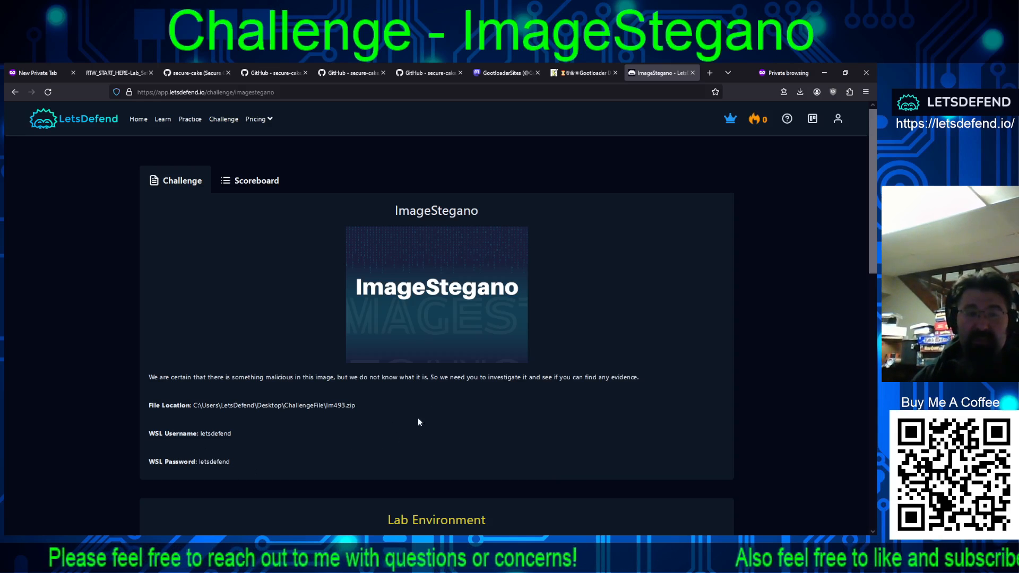
Step: Connect to the challenge's lab environment and complete the human verification by marking the end of the car's path
scroll(425, 408, "down", 2)
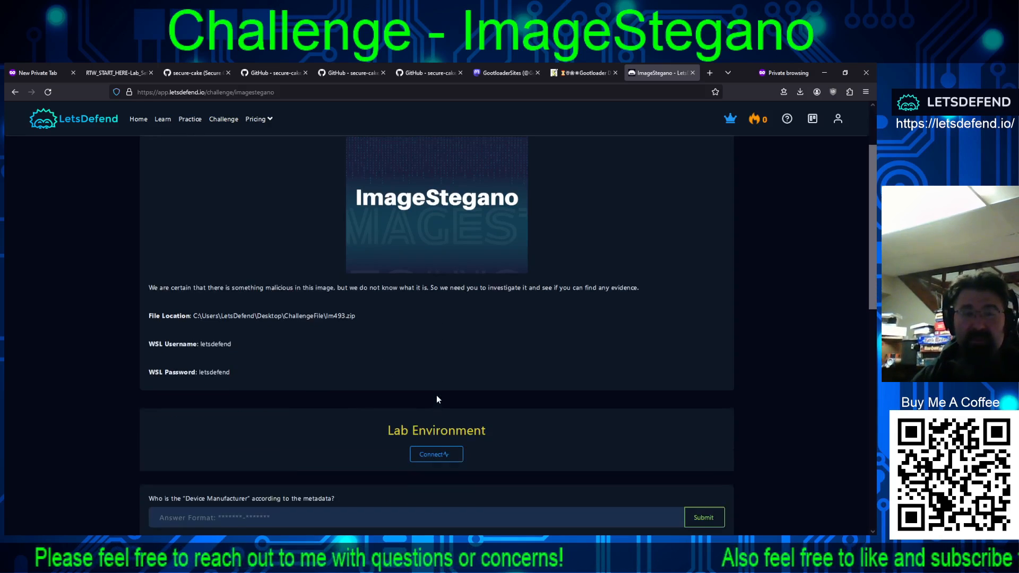
left_click(440, 452)
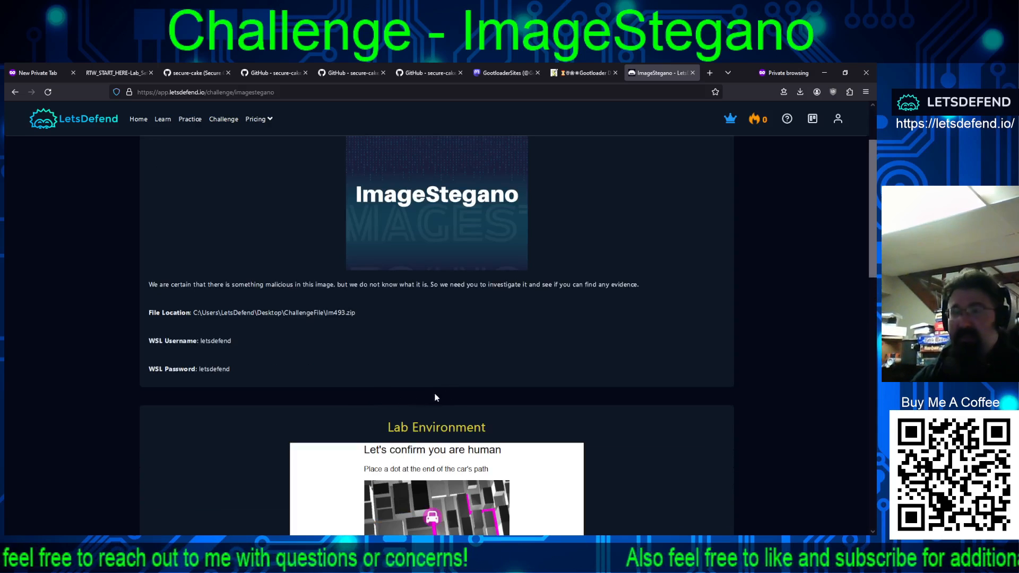
scroll(456, 365, "down", 4)
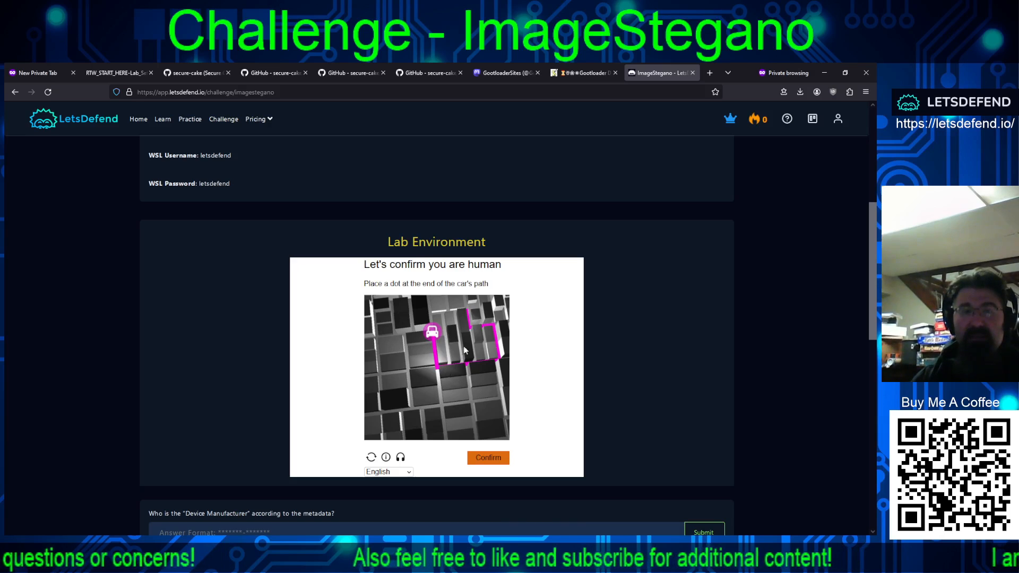
left_click(465, 308)
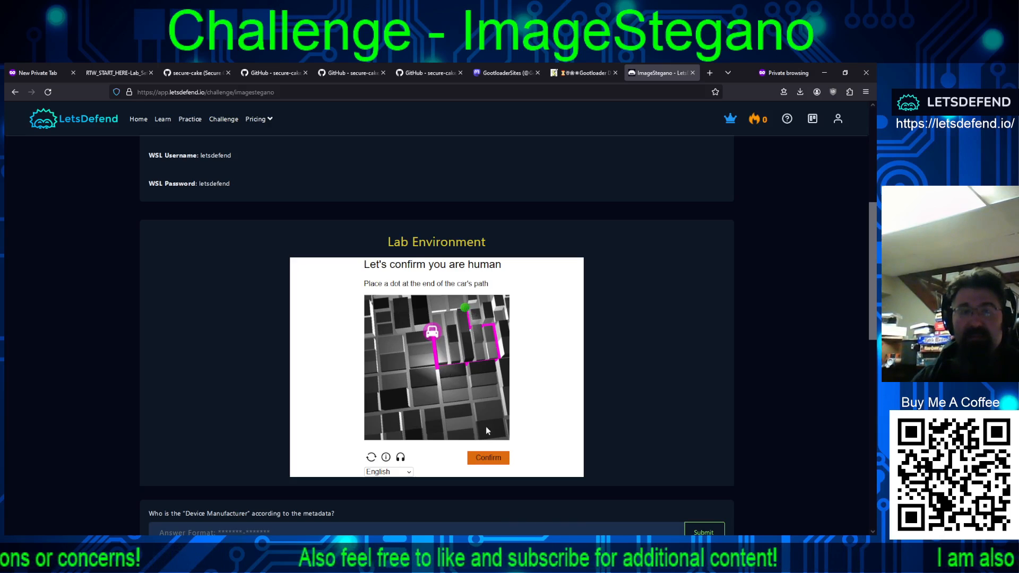
left_click(488, 457)
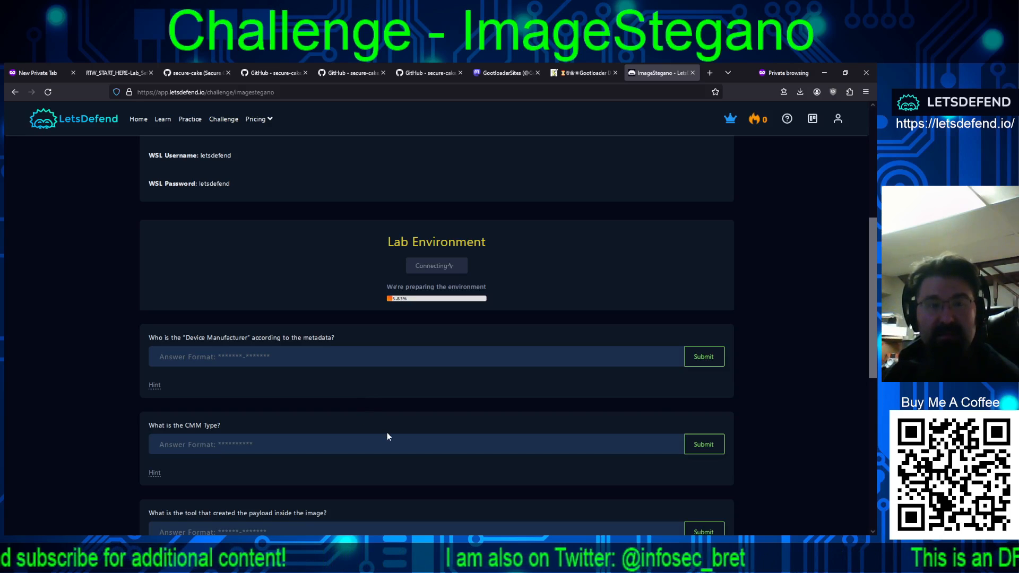
Step: Read through all the challenge questions, from the device manufacturer to the 32-bit executable's sha256 hash
scroll(387, 437, "down", 3)
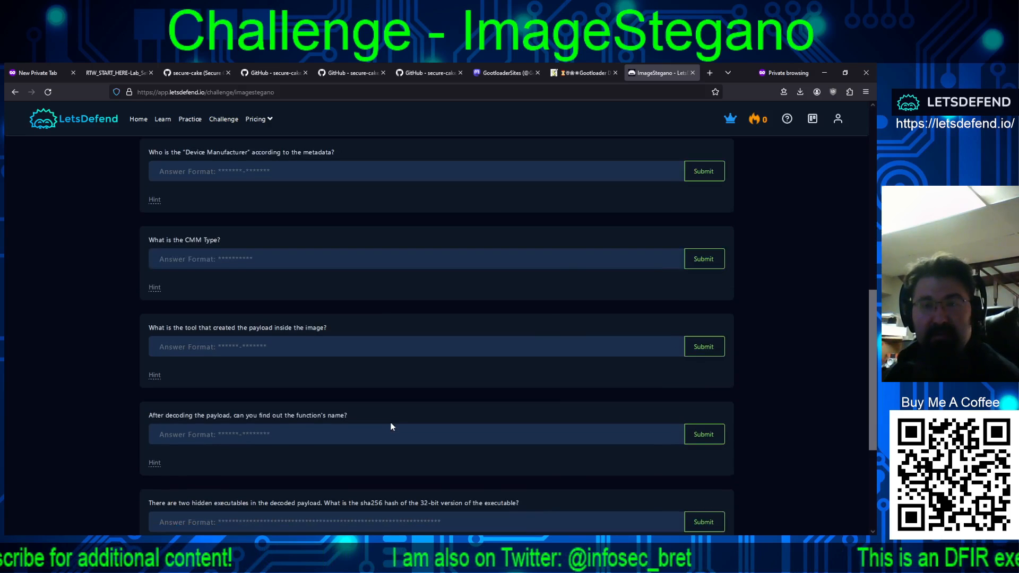
scroll(391, 427, "down", 2)
scroll(392, 427, "up", 4)
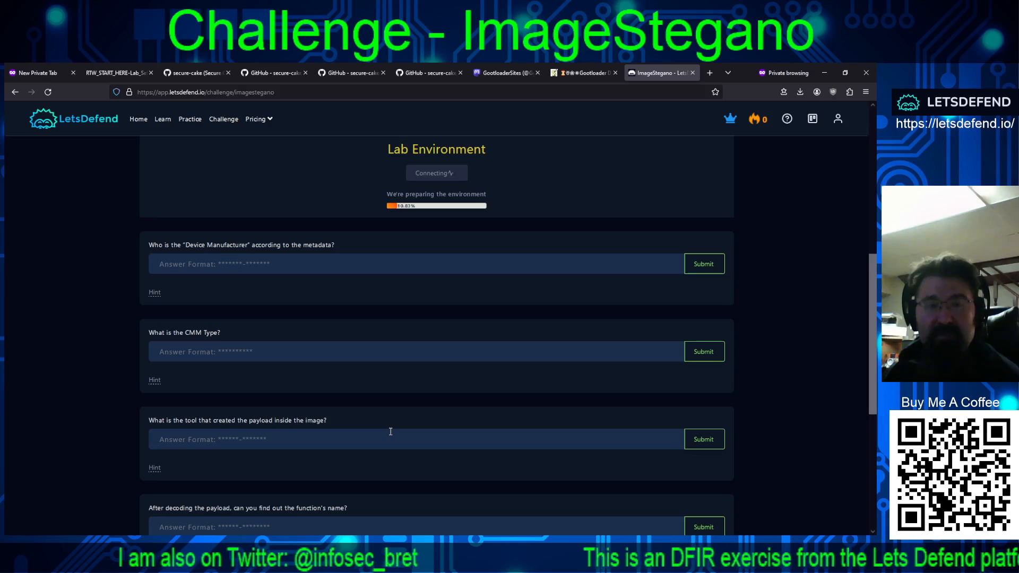
scroll(391, 432, "down", 3)
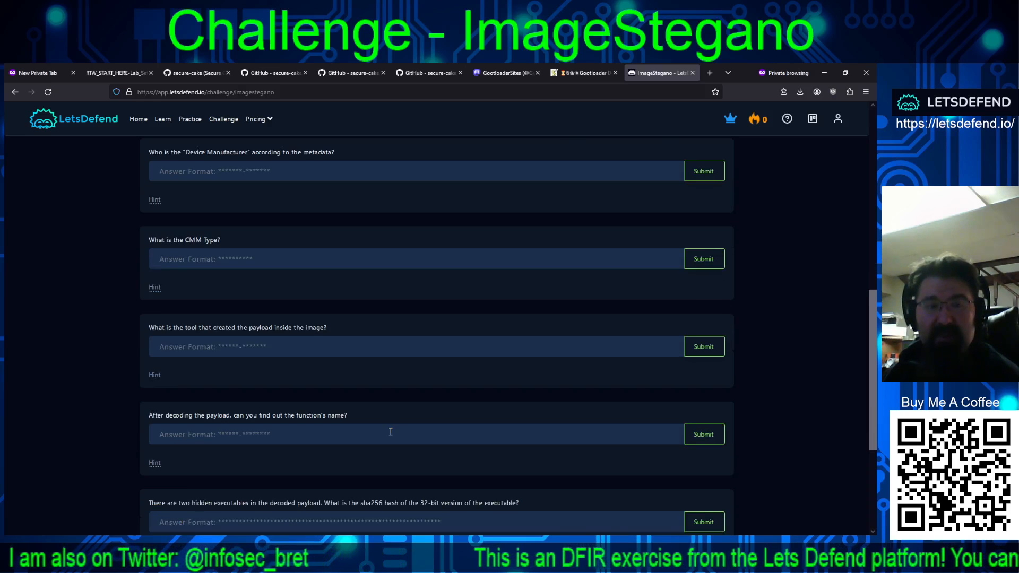
scroll(391, 433, "down", 3)
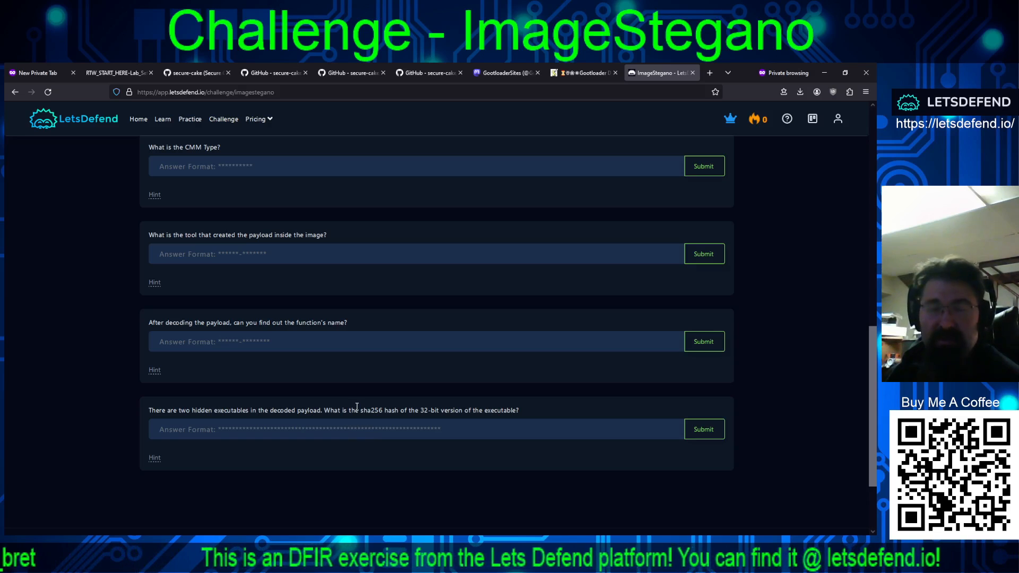
scroll(391, 425, "up", 4)
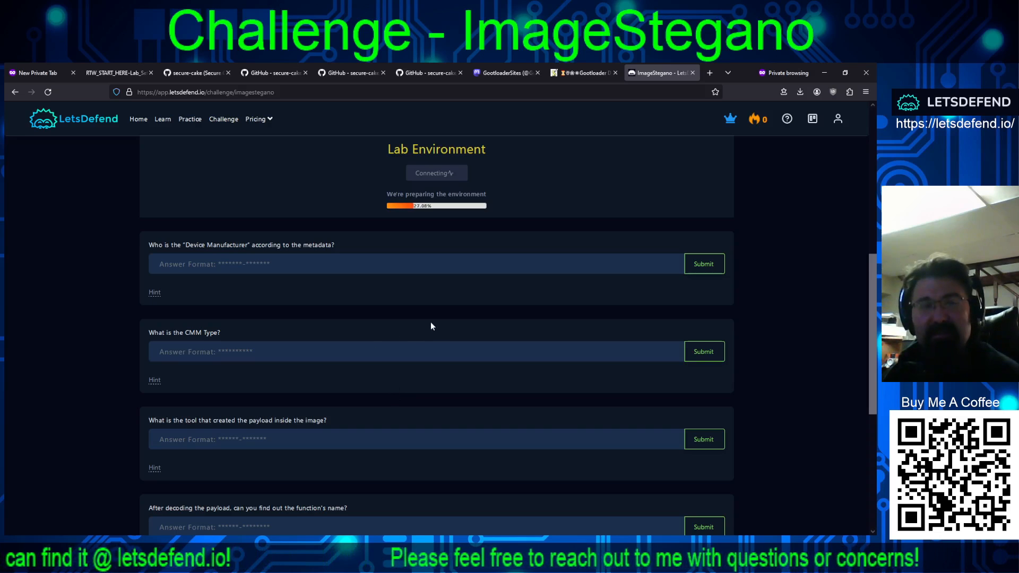
scroll(431, 326, "up", 3)
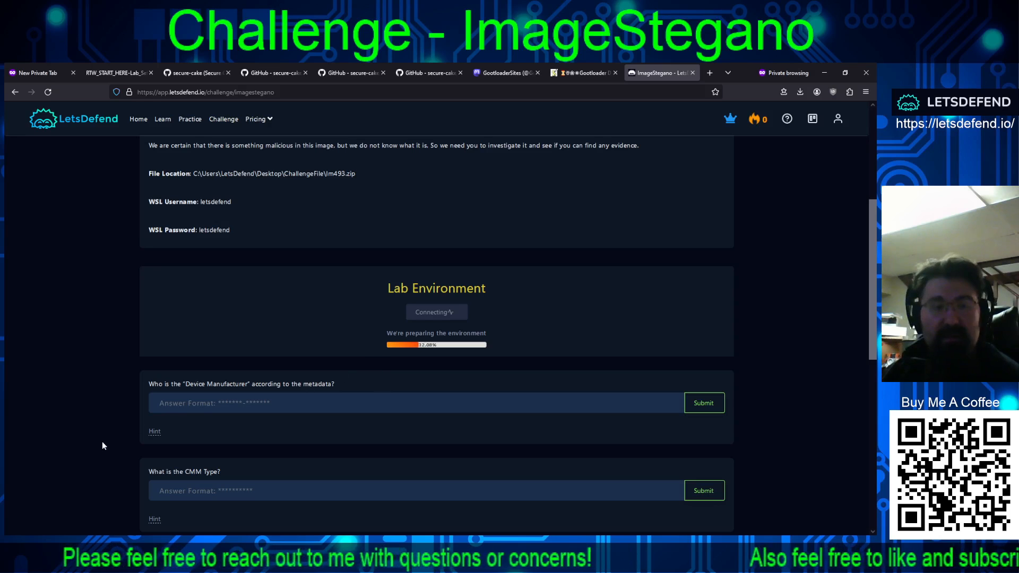
Step: Reveal the hints for the device manufacturer, CMM Type, payload tool and function name questions
left_click(154, 433)
scroll(293, 431, "down", 3)
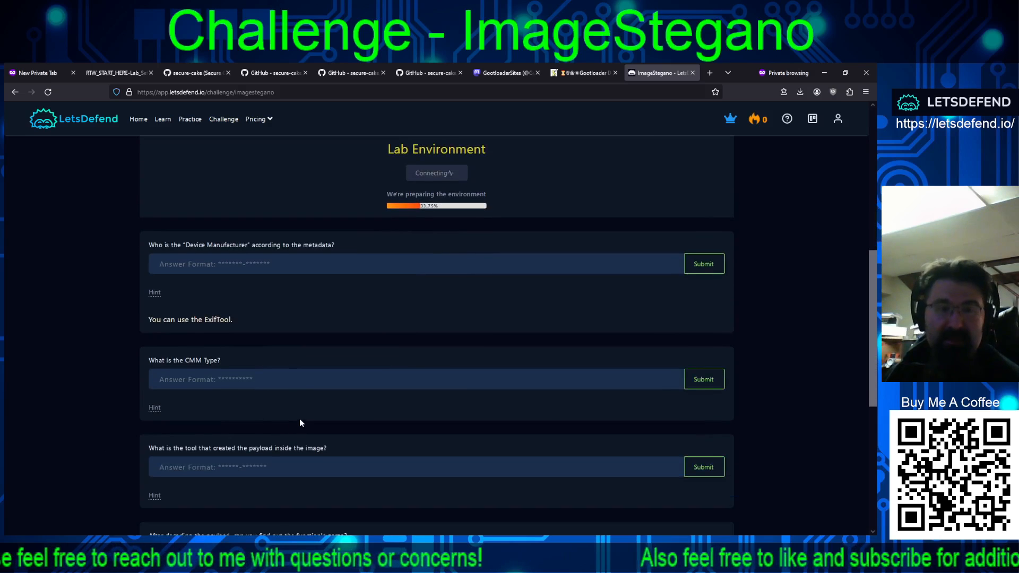
left_click(154, 409)
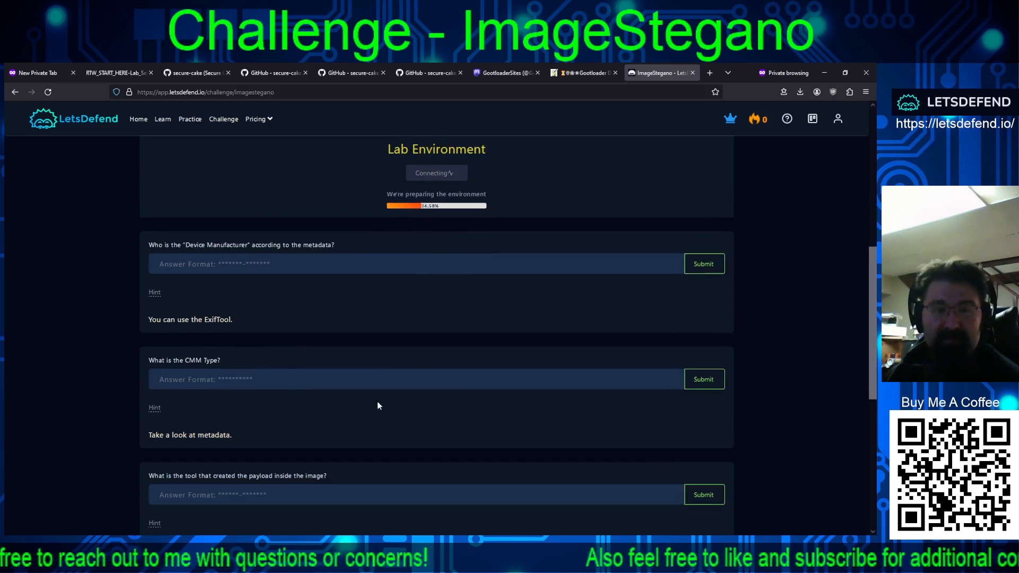
scroll(378, 405, "down", 3)
left_click(154, 385)
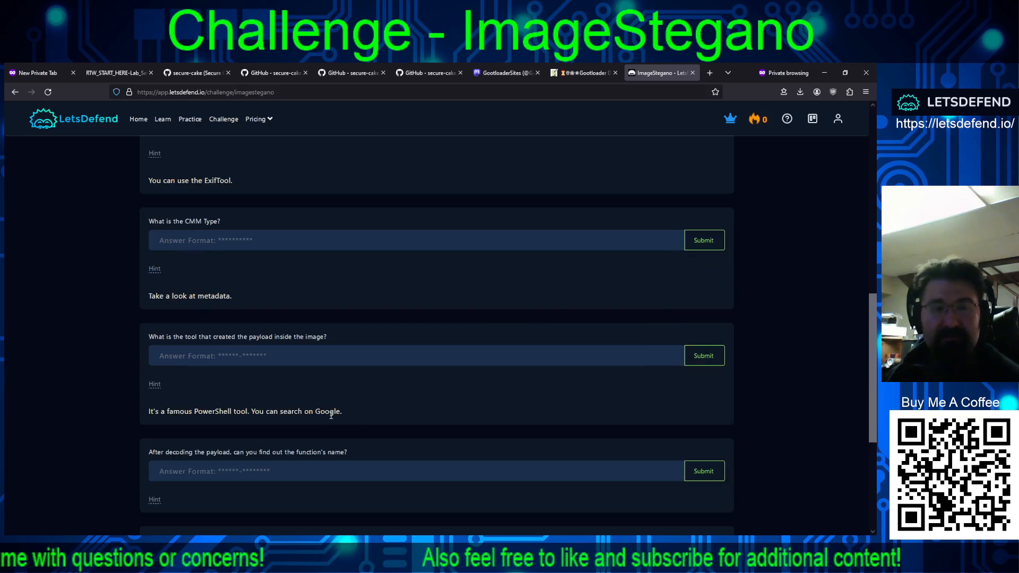
scroll(358, 417, "down", 2)
left_click(154, 407)
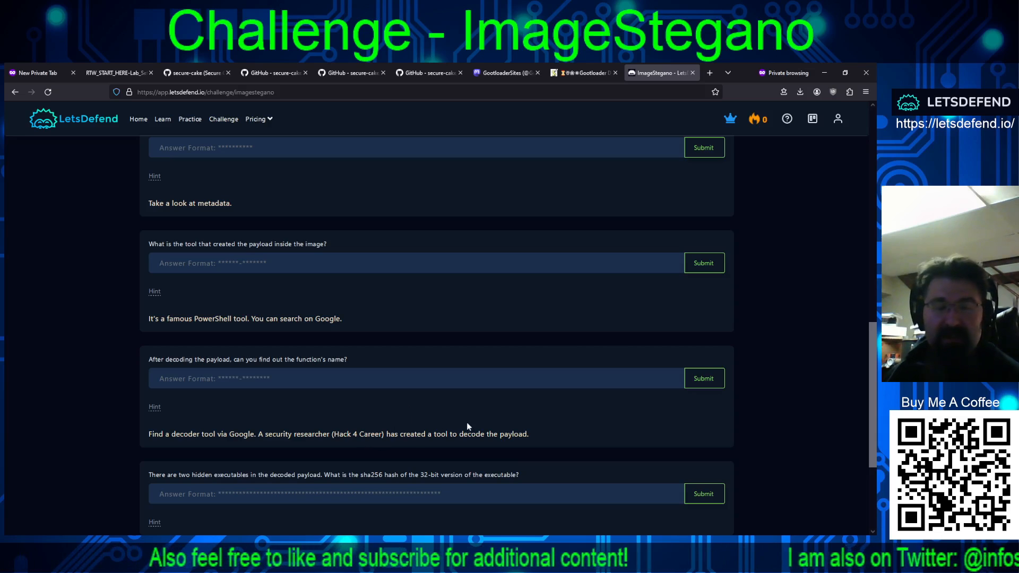
Step: Search the web for "Hack 4 Career" from the hint text and open its Cybersecurity Research site
left_click_drag(380, 434, 337, 435)
left_click(337, 436)
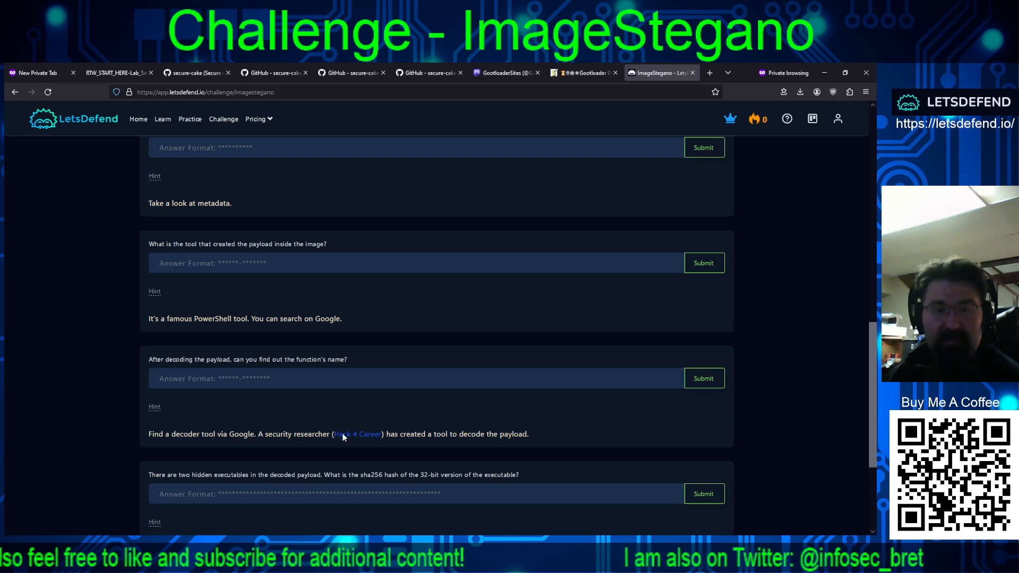
left_click(368, 393)
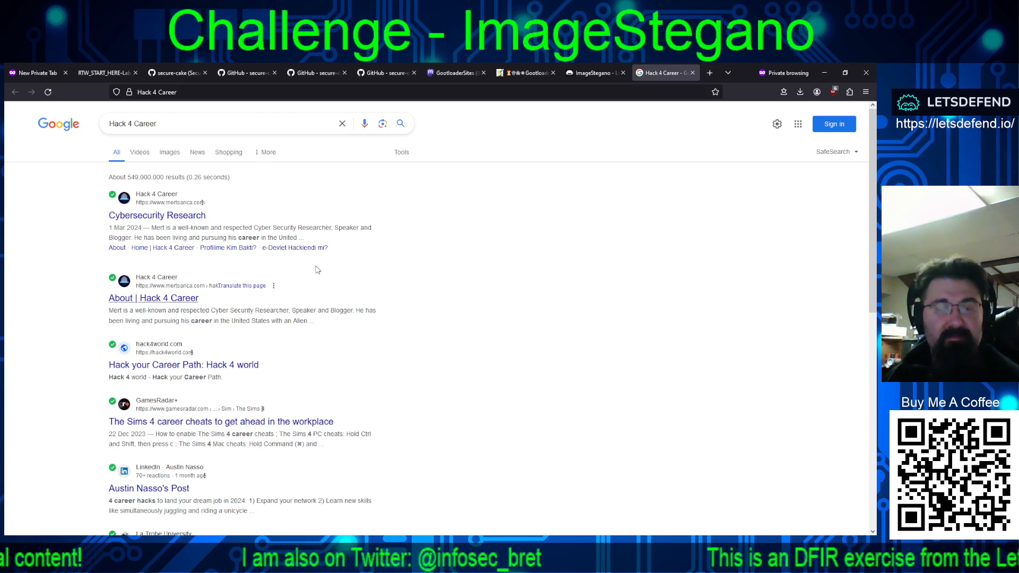
left_click(157, 217)
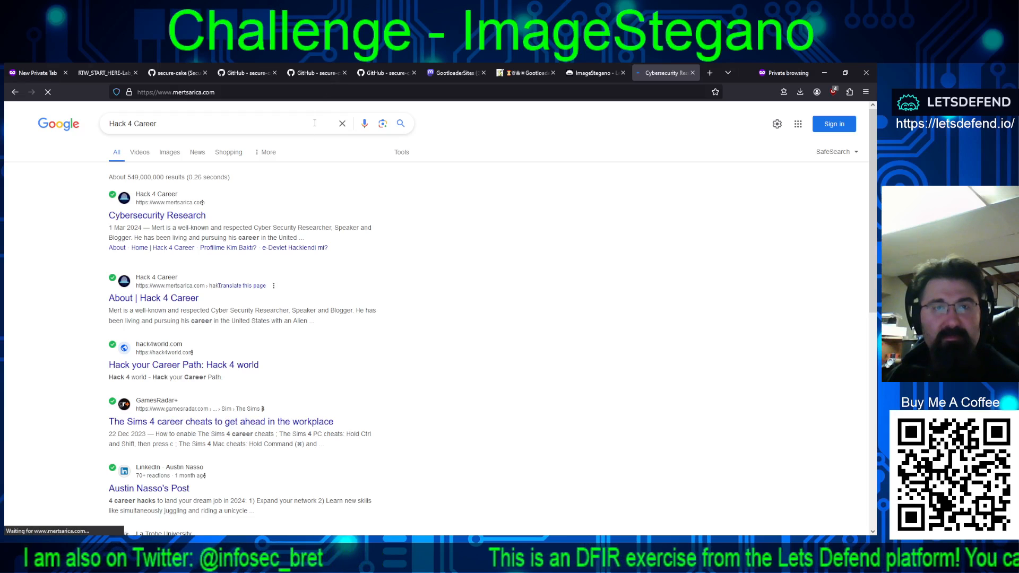
left_click(593, 73)
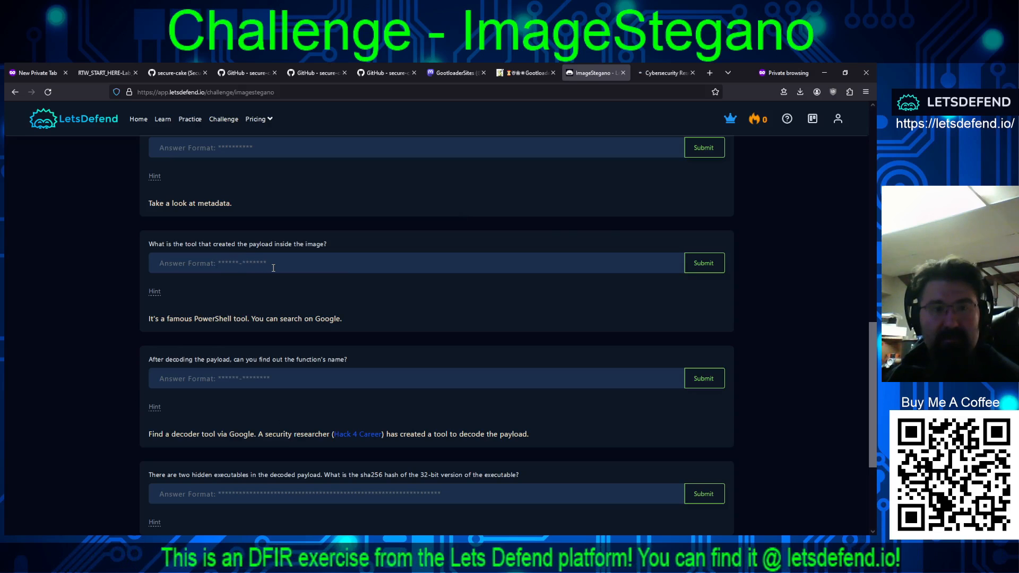
left_click(652, 73)
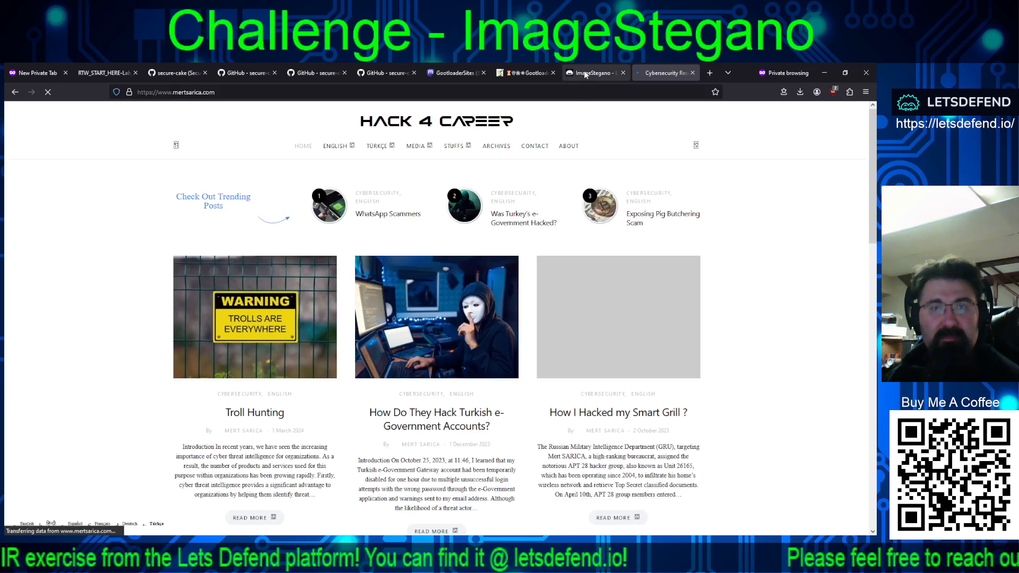
Step: Look through the Hack 4 Career blog posts for one about steganography and open the Malicious Image article
scroll(544, 192, "down", 5)
scroll(545, 193, "down", 4)
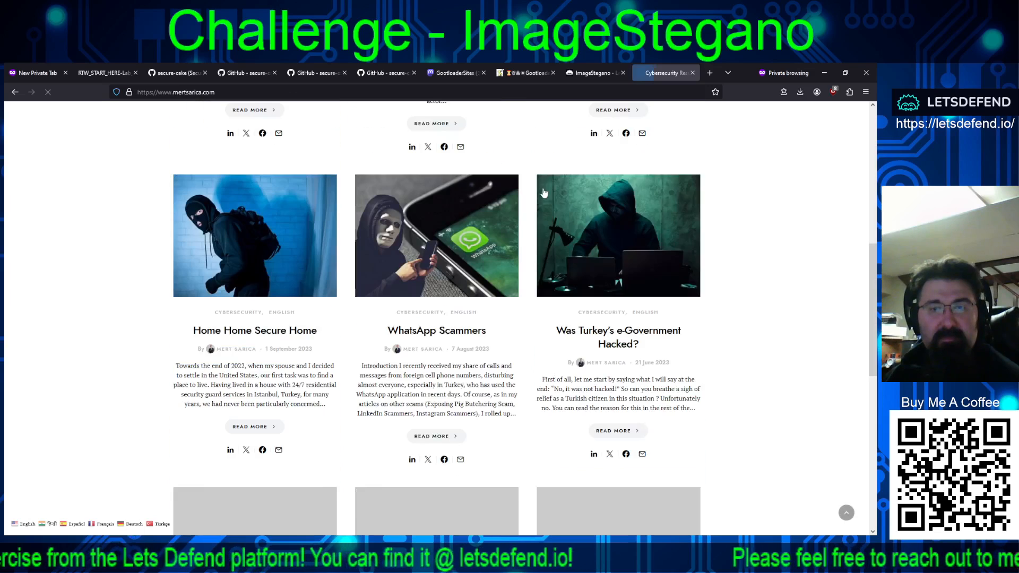
scroll(544, 193, "down", 5)
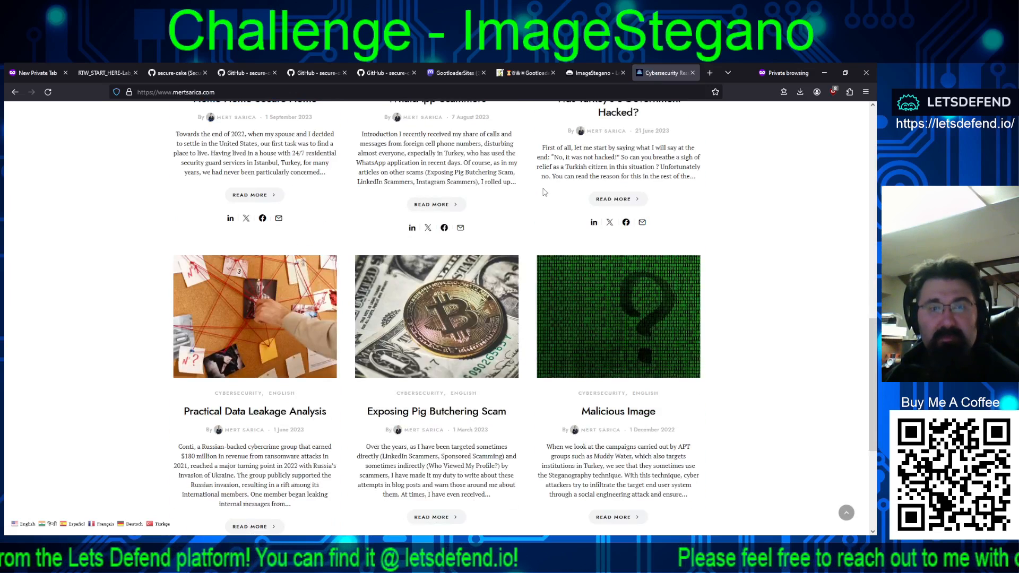
scroll(547, 160, "down", 2)
scroll(547, 161, "down", 3)
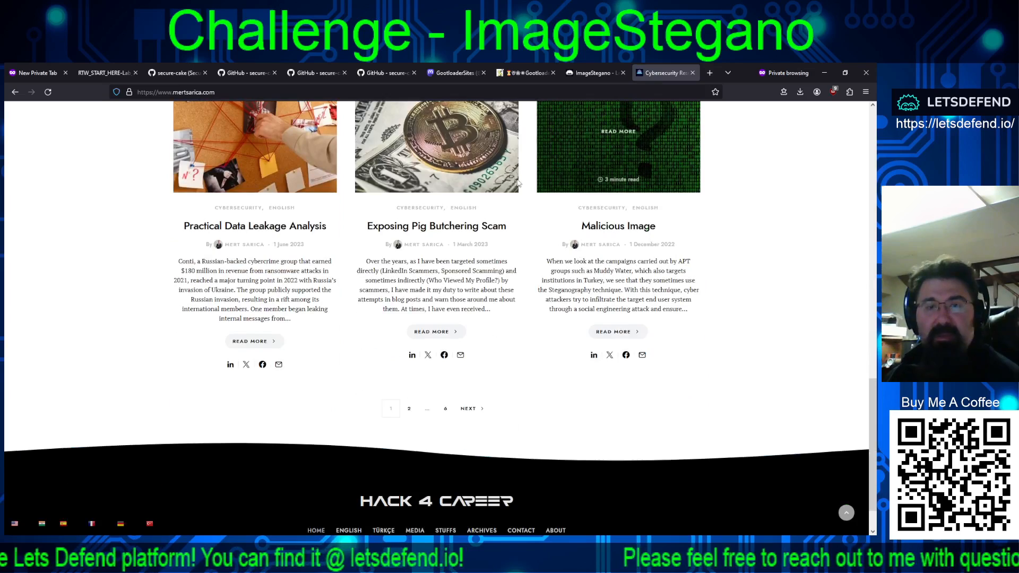
scroll(462, 274, "up", 1)
scroll(462, 274, "up", 2)
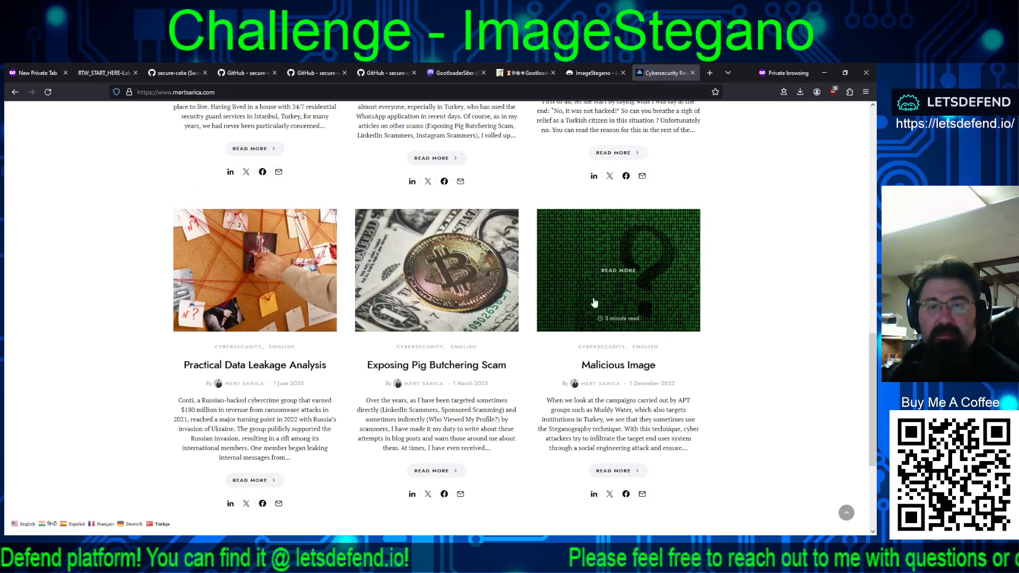
left_click(616, 312)
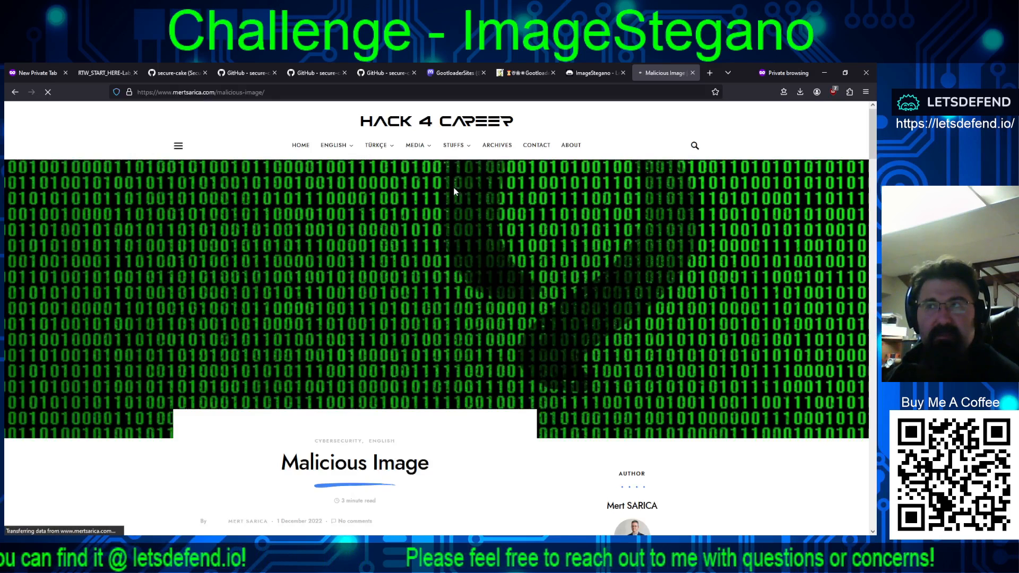
Step: Read the Malicious Image article for the payload-creating tool and open the linked Invoke-PSImage GitHub repository in a new tab
scroll(461, 184, "down", 5)
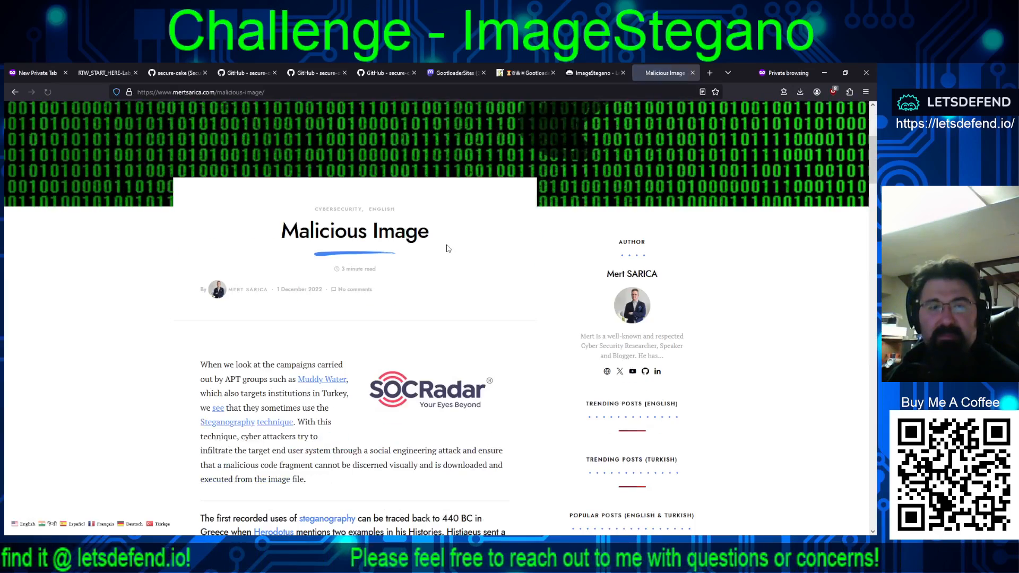
scroll(448, 248, "down", 2)
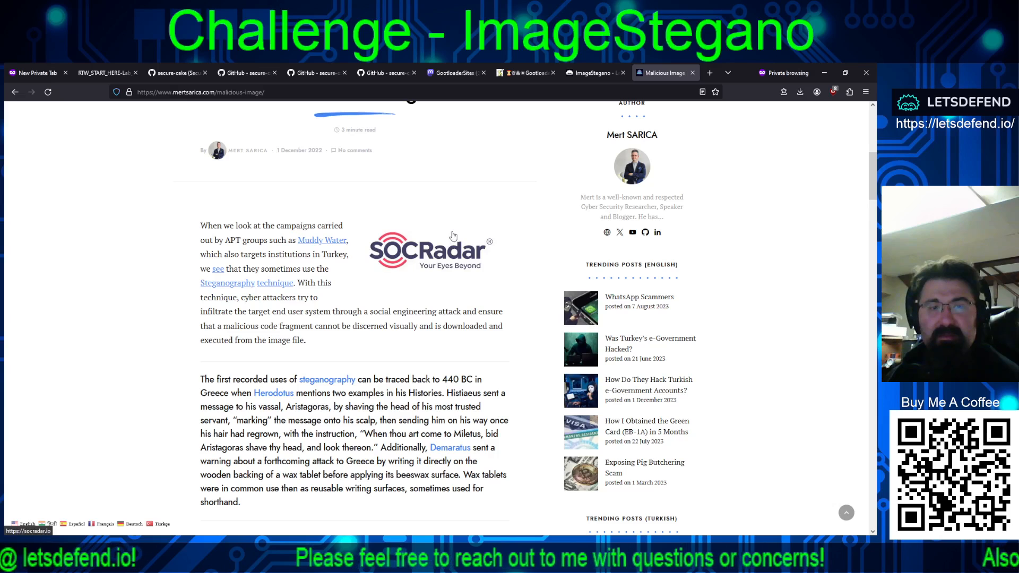
scroll(453, 235, "down", 3)
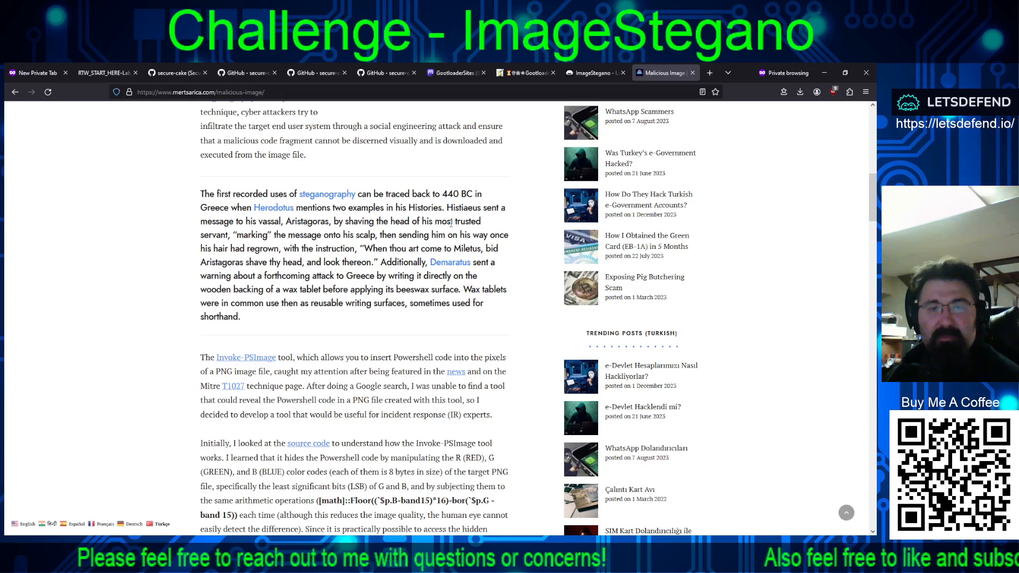
scroll(453, 220, "down", 1)
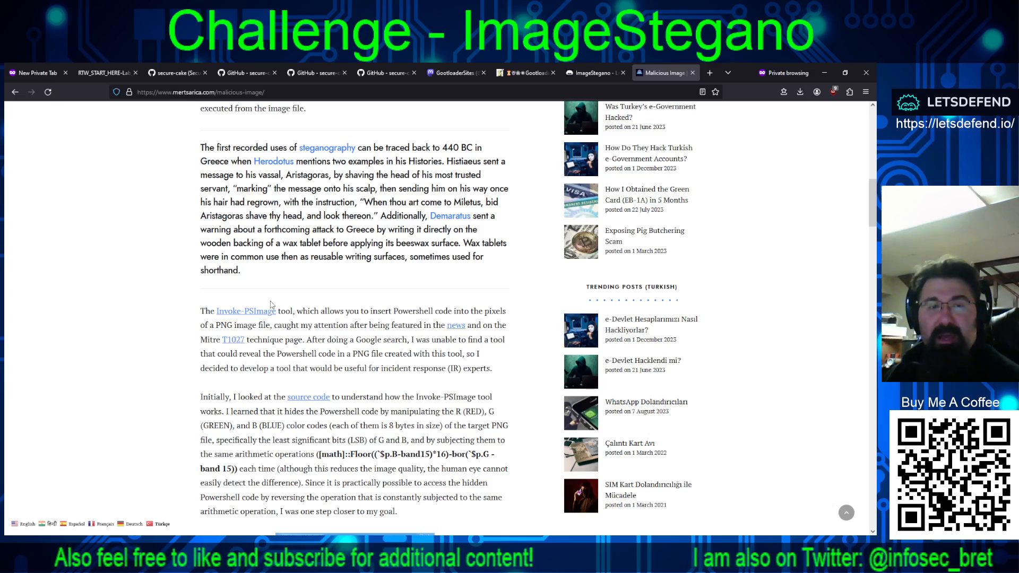
left_click_drag(276, 311, 216, 312)
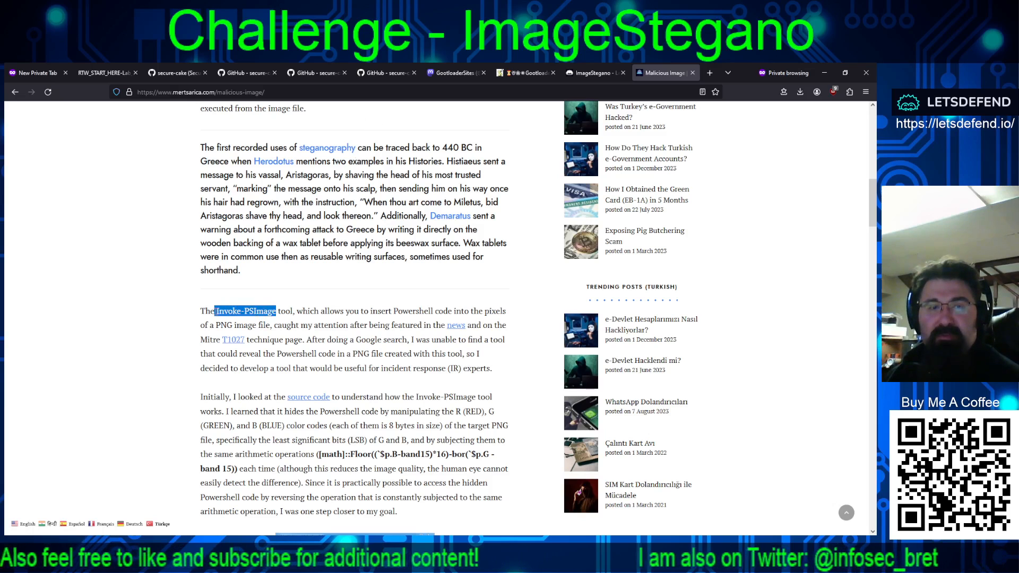
left_click(219, 314)
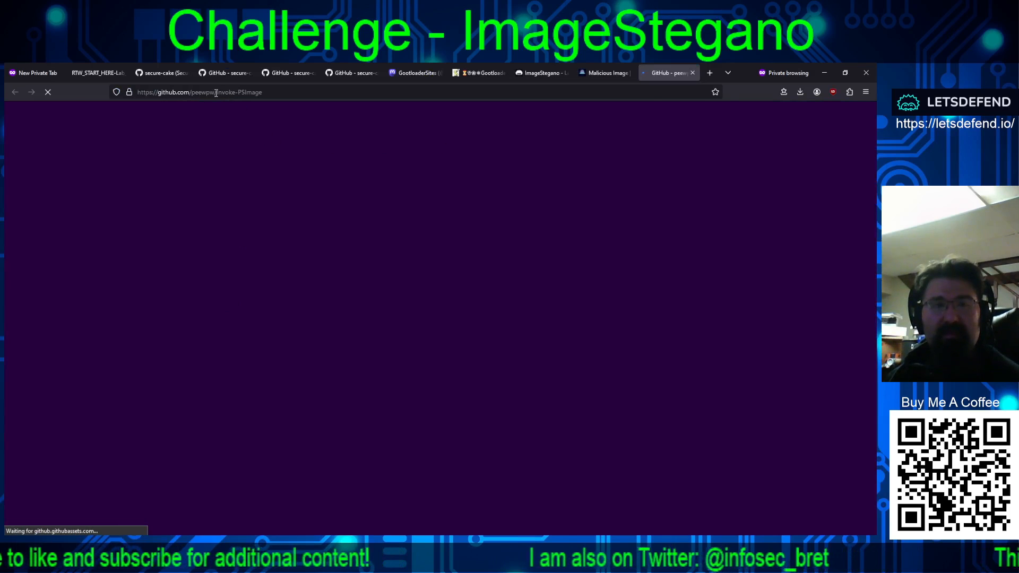
Step: Copy the tool name from the repository address and enter Invoke-PSImage, without the leading slash, as the payload creation tool answer
left_click_drag(213, 93, 258, 94)
key("ctrl+c")
right_click(246, 93)
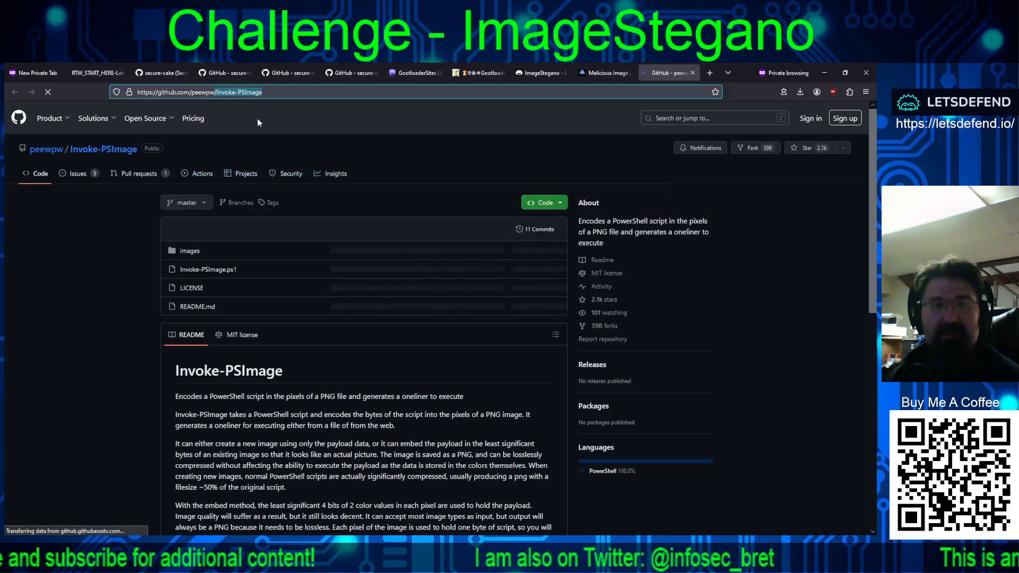
left_click(543, 73)
scroll(57, 326, "down", 8)
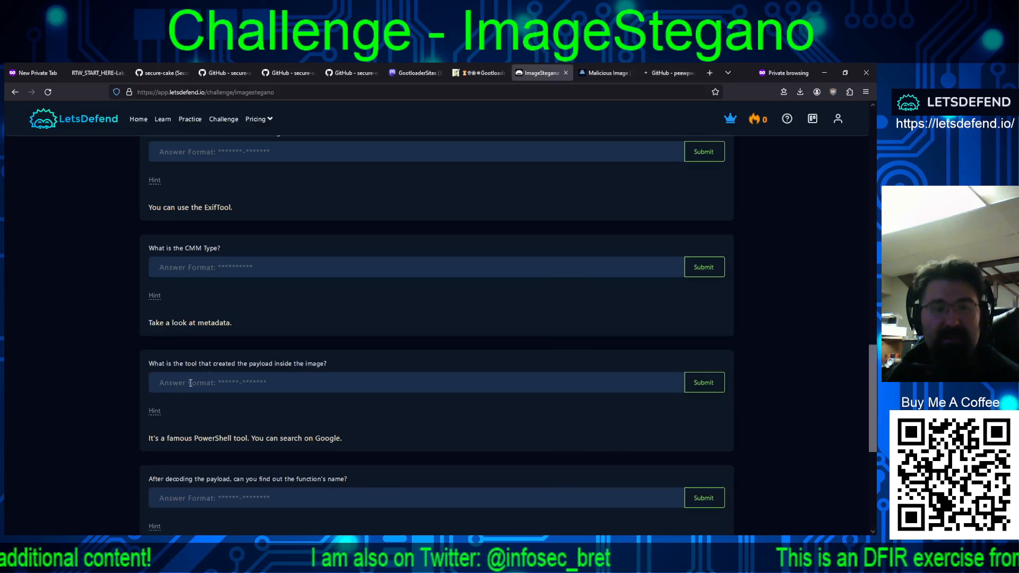
key("ctrl+v")
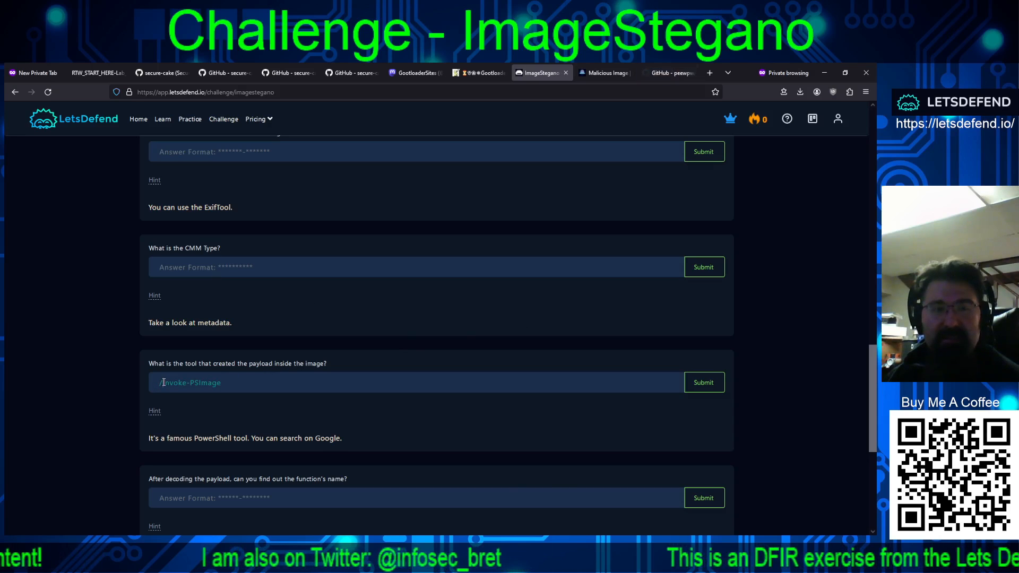
type("\\")
key("BackSpace")
key("BackSpace")
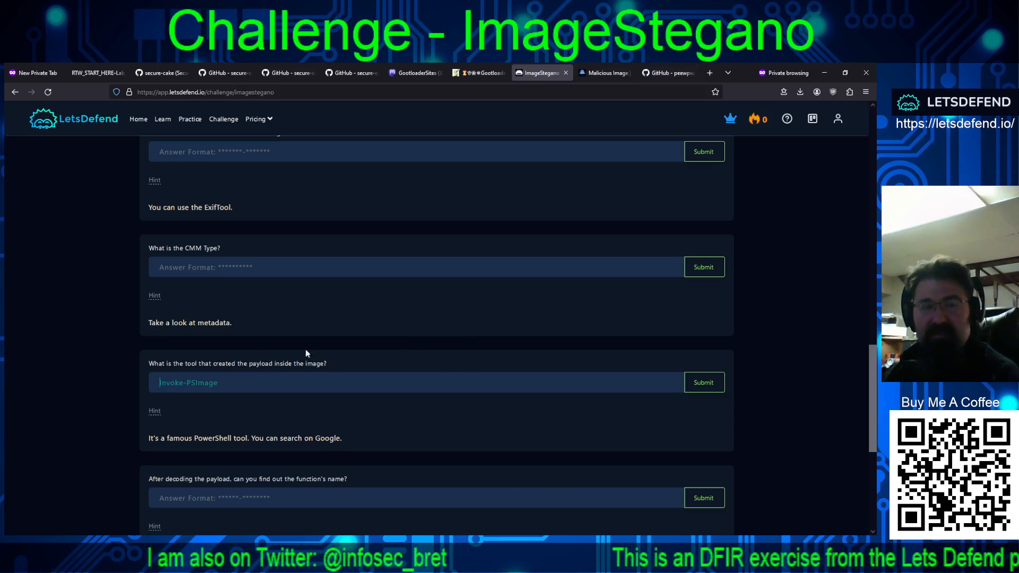
Step: Submit Invoke-PSImage as the answer to the question about the payload creation tool
left_click(703, 383)
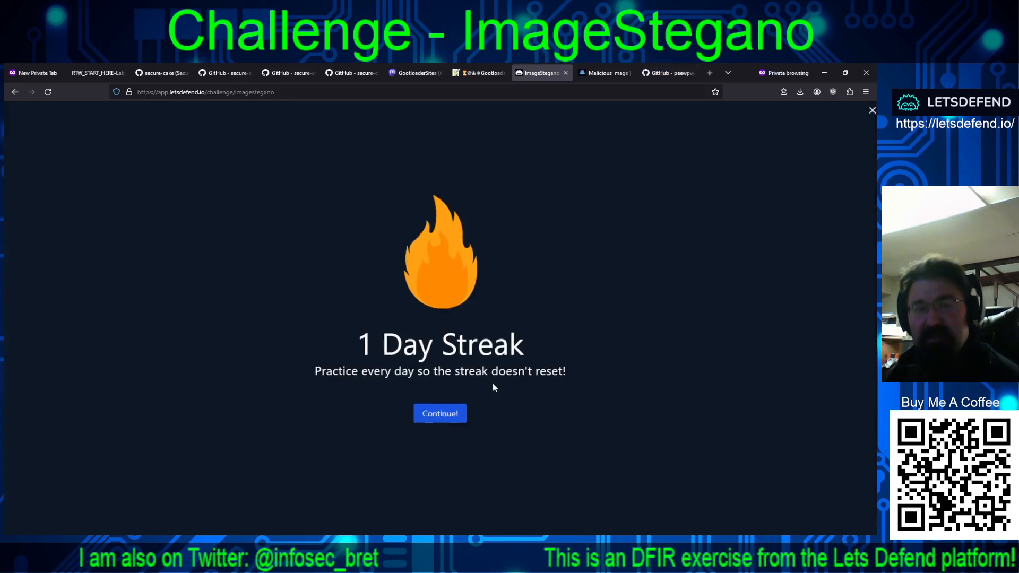
left_click(438, 414)
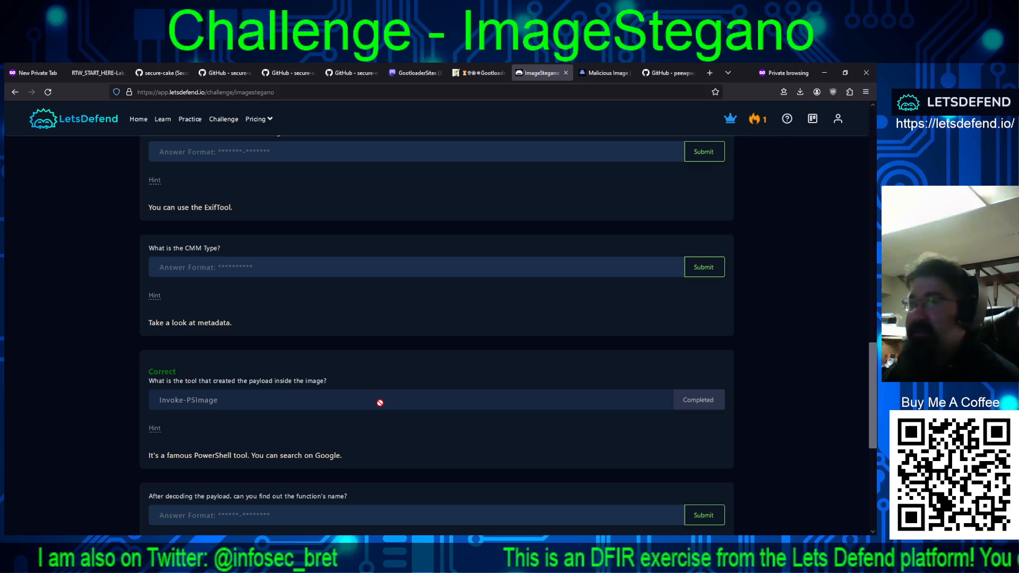
Step: Extend the lab machine's remaining time and display its remote connection details
scroll(380, 383, "up", 2)
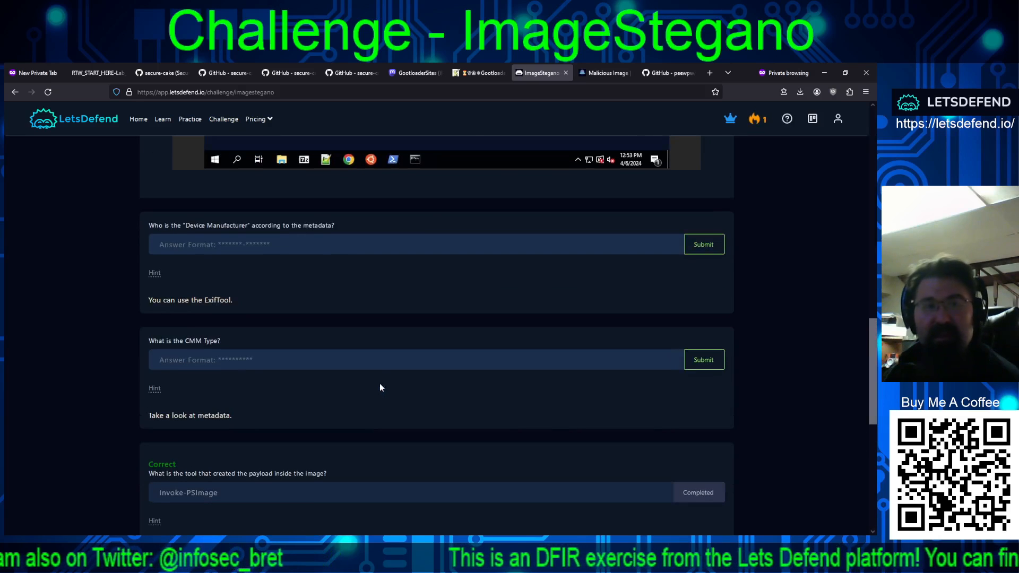
scroll(443, 255, "up", 5)
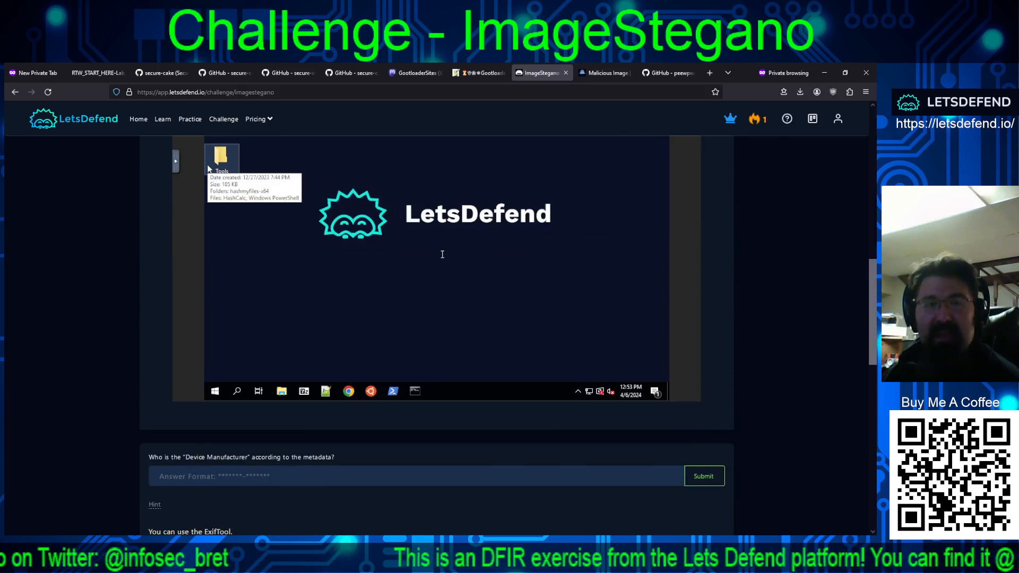
scroll(130, 320, "up", 3)
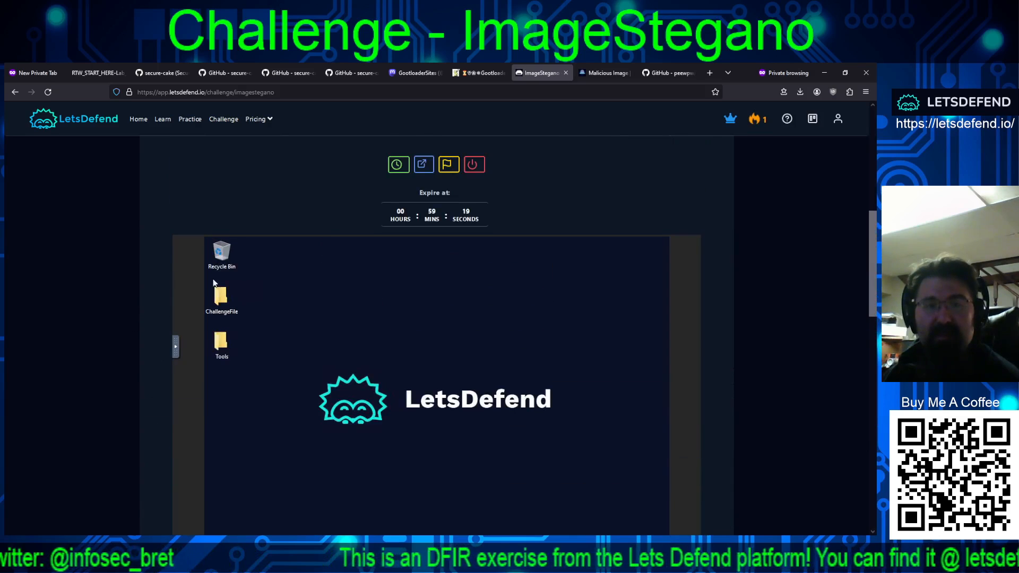
left_click(402, 170)
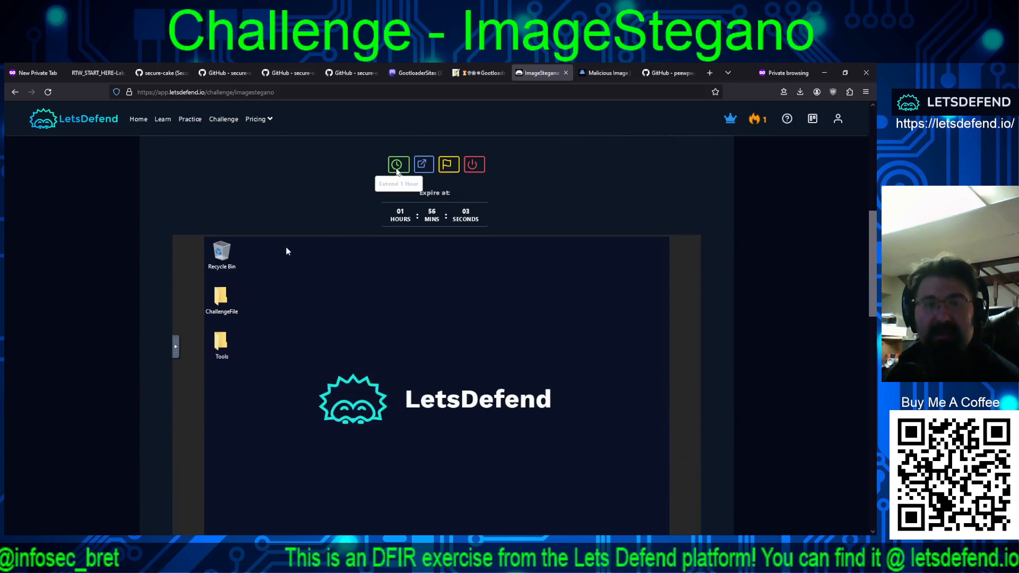
left_click(449, 163)
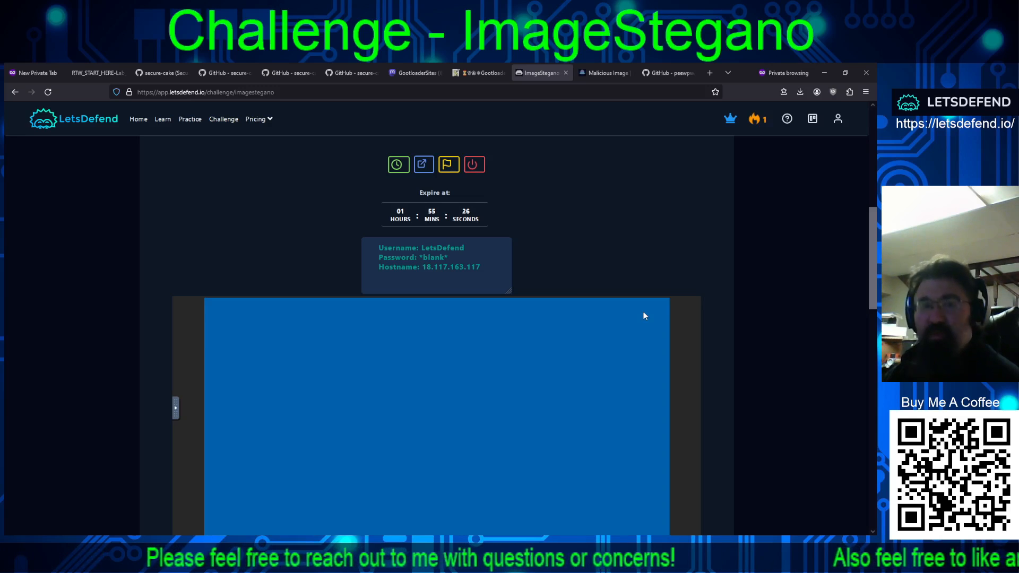
Step: Switch to the remote desktop session and open the ChallengeFile folder's zip archive and the Tools folder, keeping both windows accessible
scroll(643, 316, "down", 10)
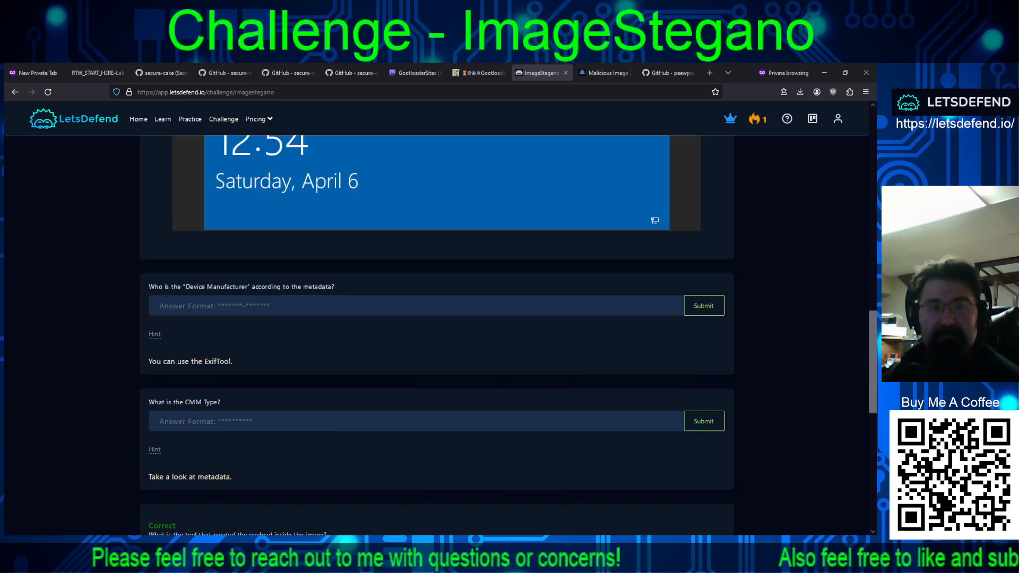
scroll(436, 334, "down", 1)
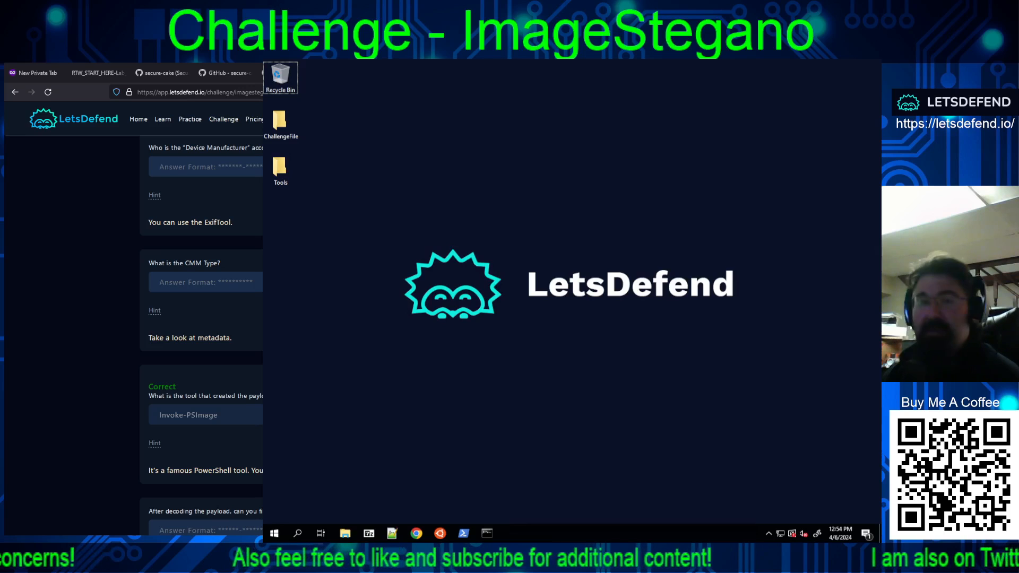
double_click(285, 129)
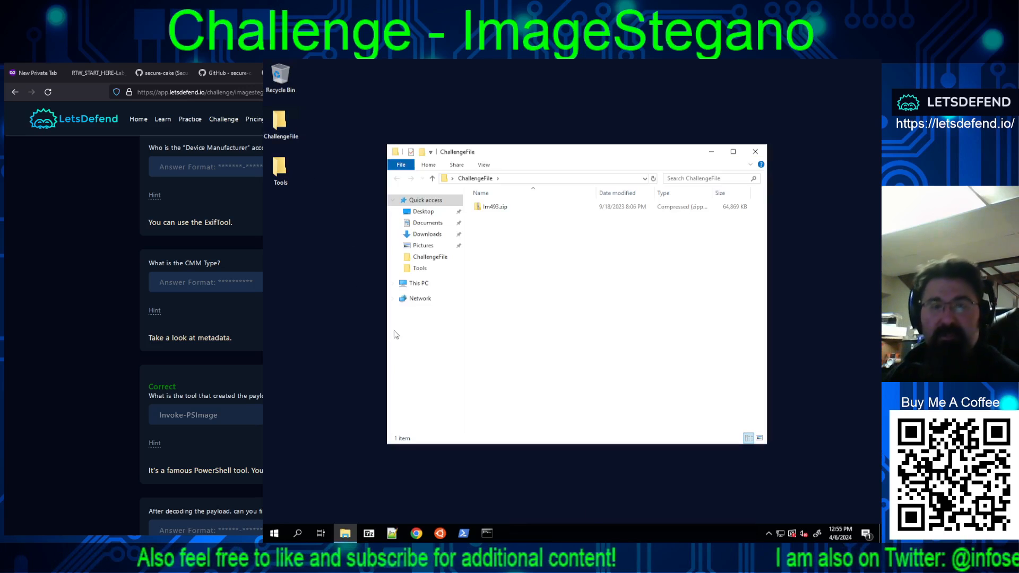
double_click(495, 207)
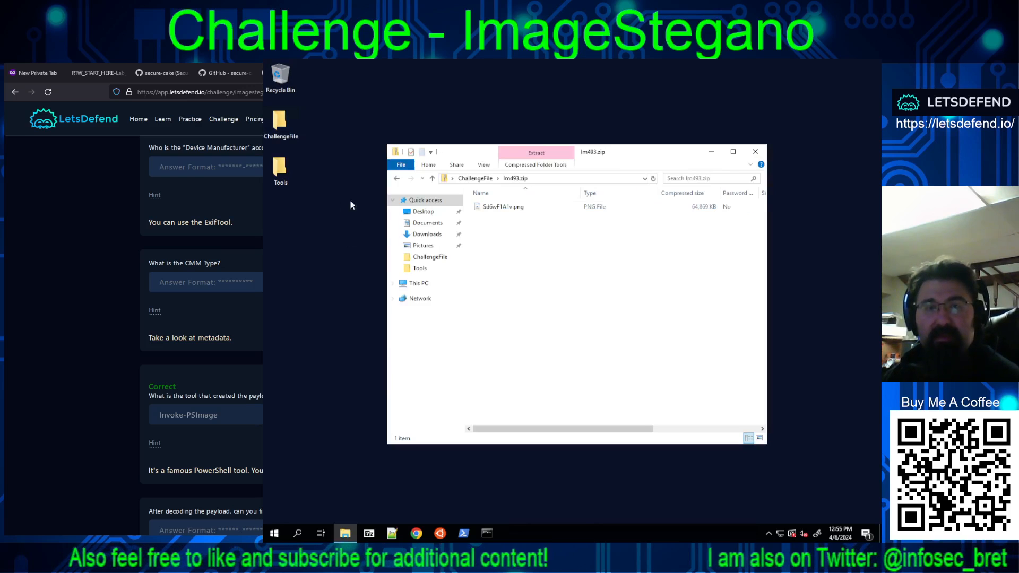
double_click(279, 169)
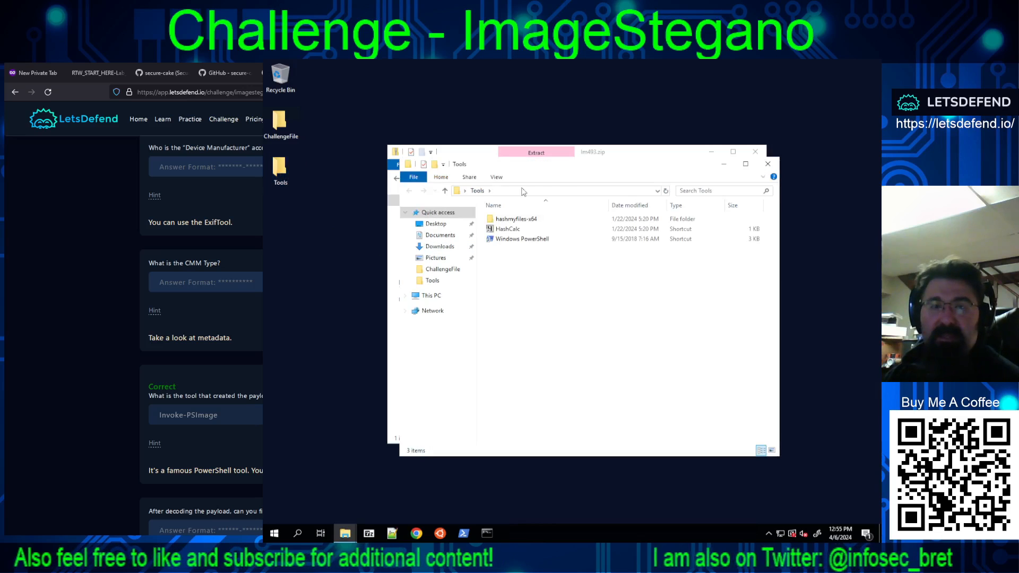
left_click_drag(560, 169, 433, 229)
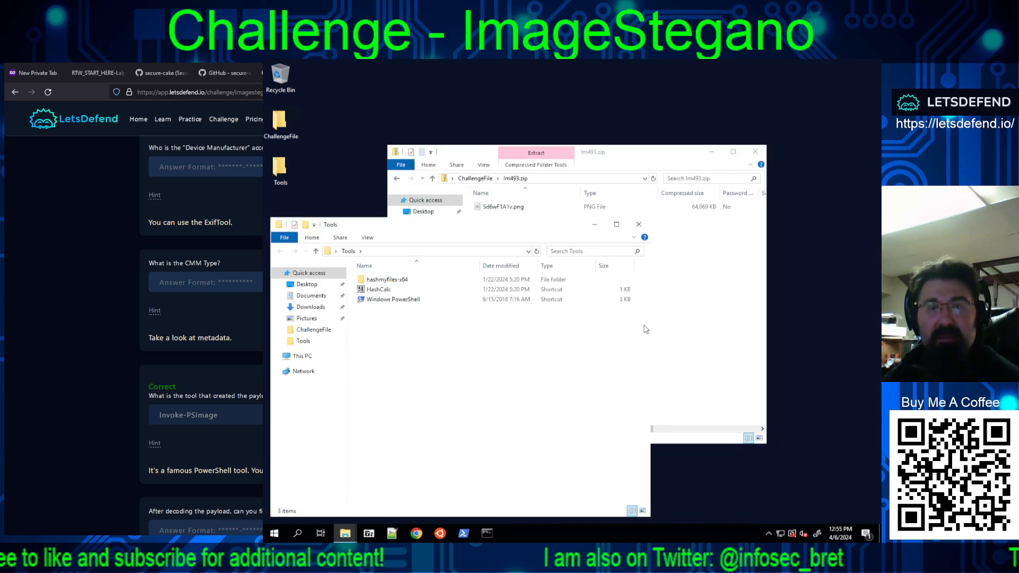
left_click(673, 323)
Step: Open Sd6wF1A1v.png from the archive in Paint, examine the whole picture at reduced zoom, and close it
right_click(502, 209)
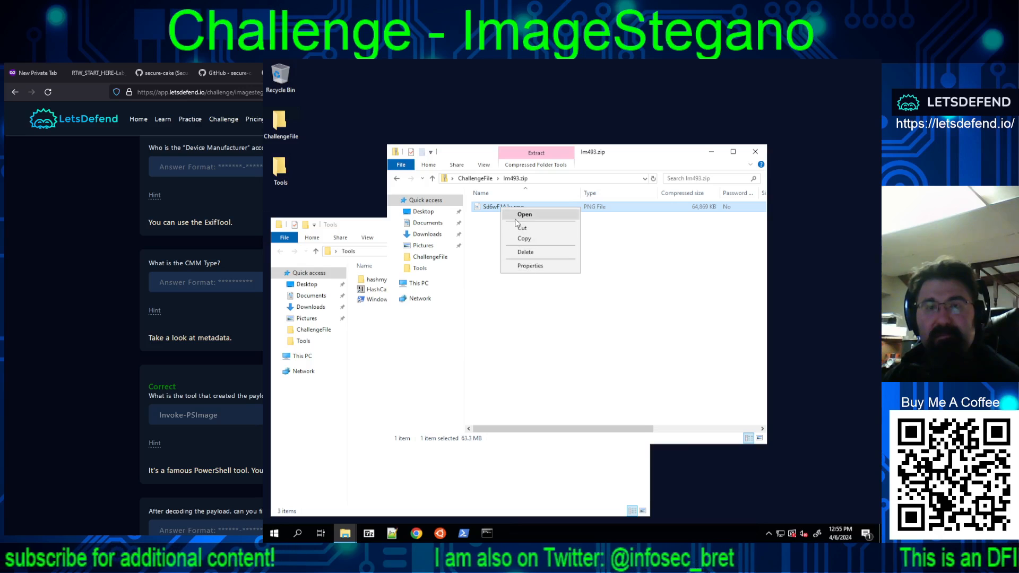
left_click(525, 266)
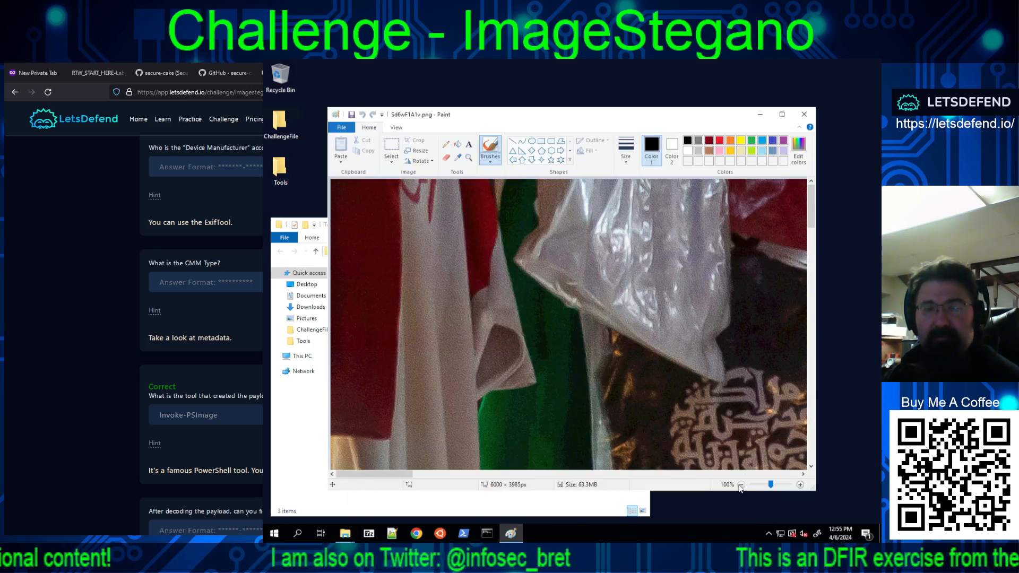
left_click(741, 485)
left_click(741, 484)
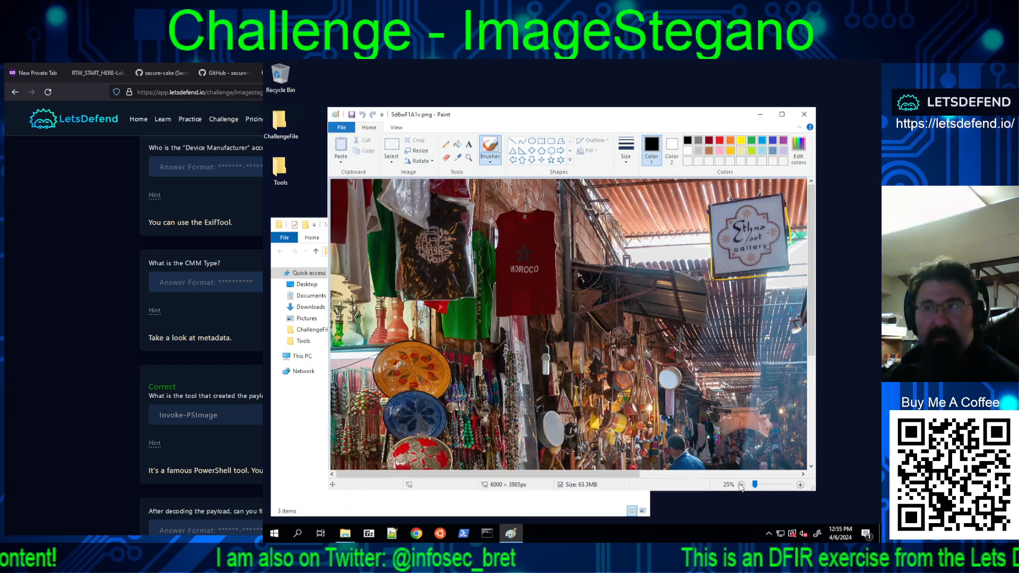
left_click(741, 484)
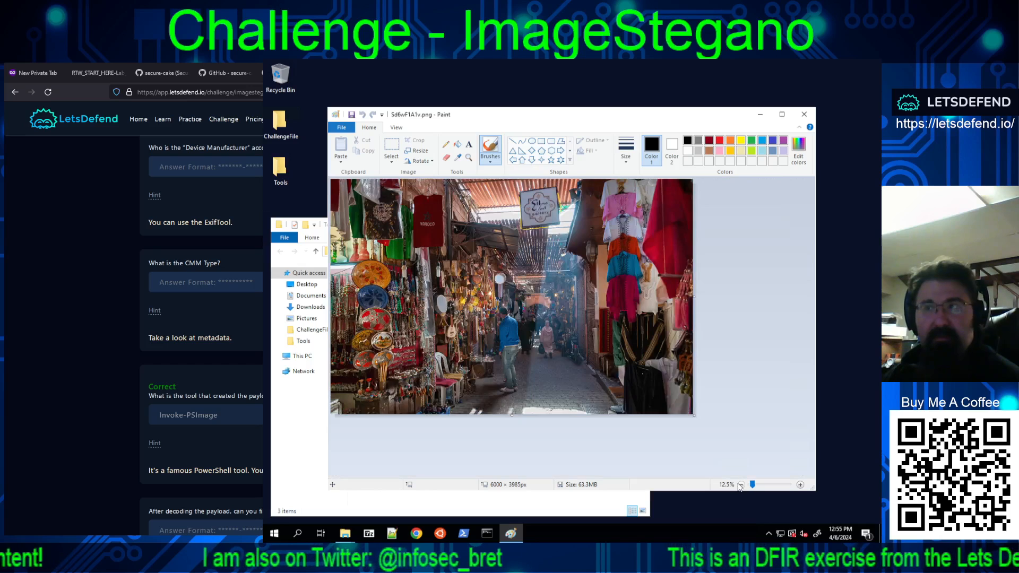
left_click(800, 484)
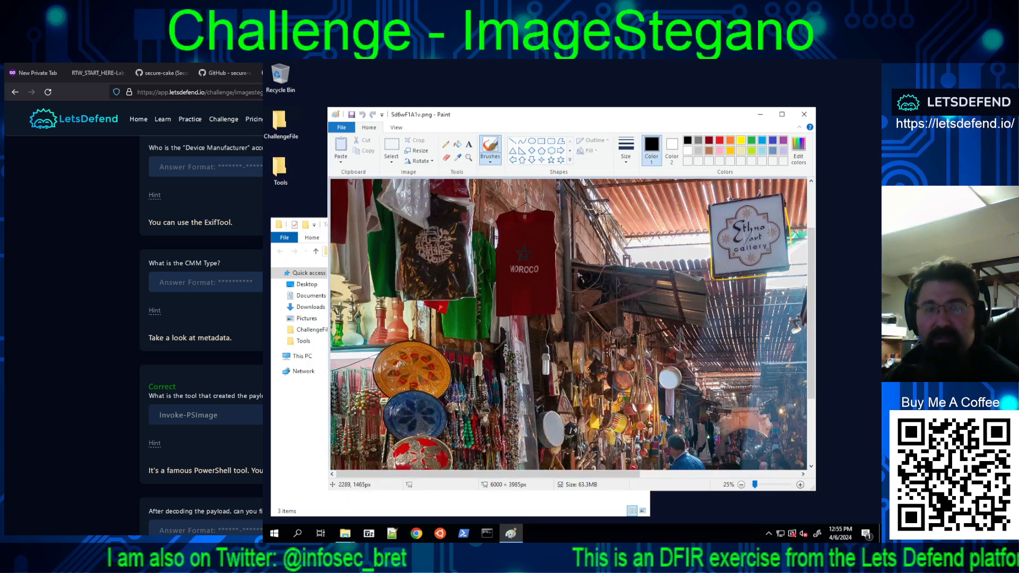
scroll(599, 367, "down", 3)
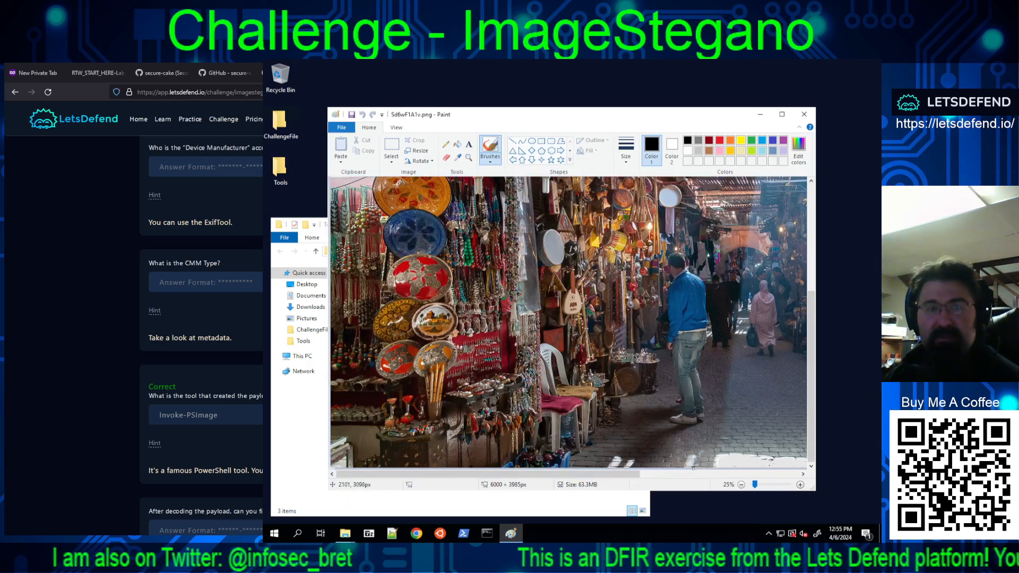
left_click_drag(594, 473, 755, 472)
scroll(661, 388, "up", 5)
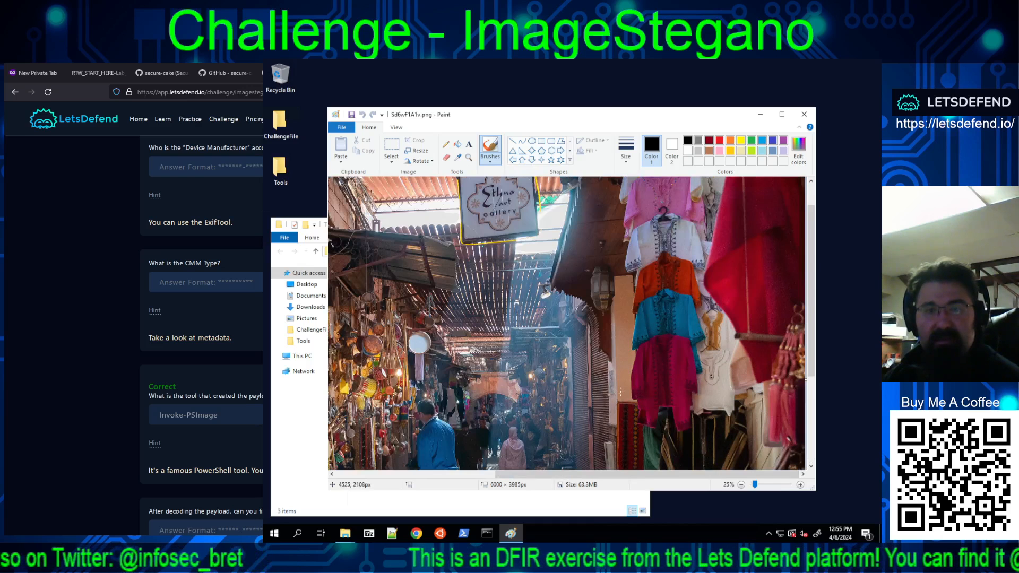
scroll(620, 391, "up", 1)
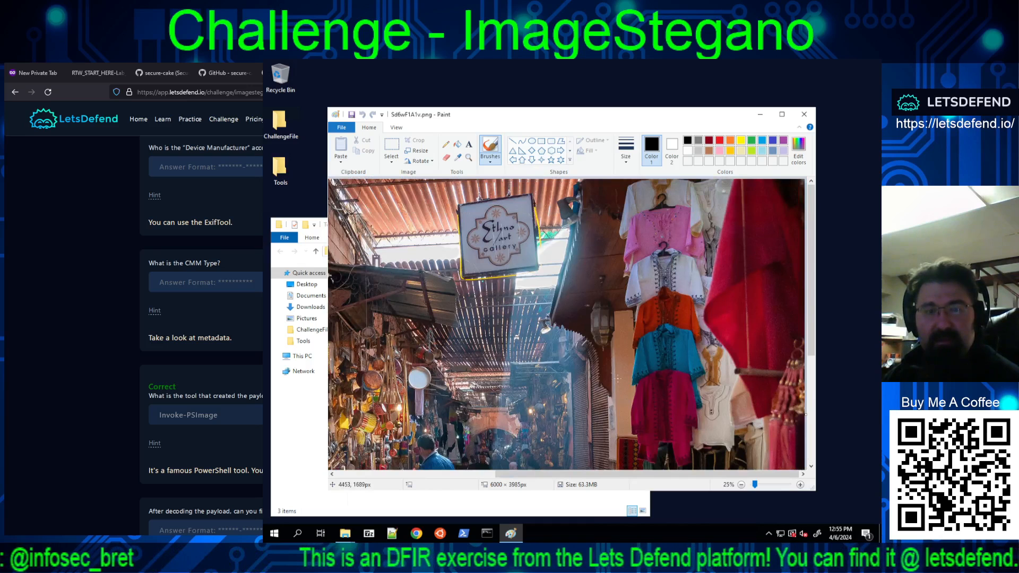
scroll(618, 378, "down", 5)
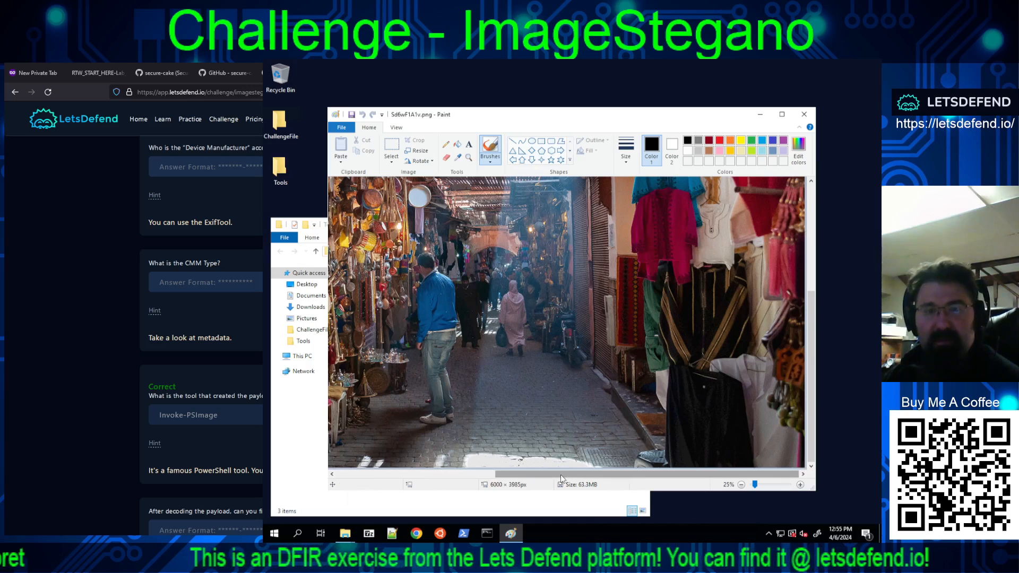
left_click_drag(564, 476, 403, 477)
scroll(456, 357, "up", 7)
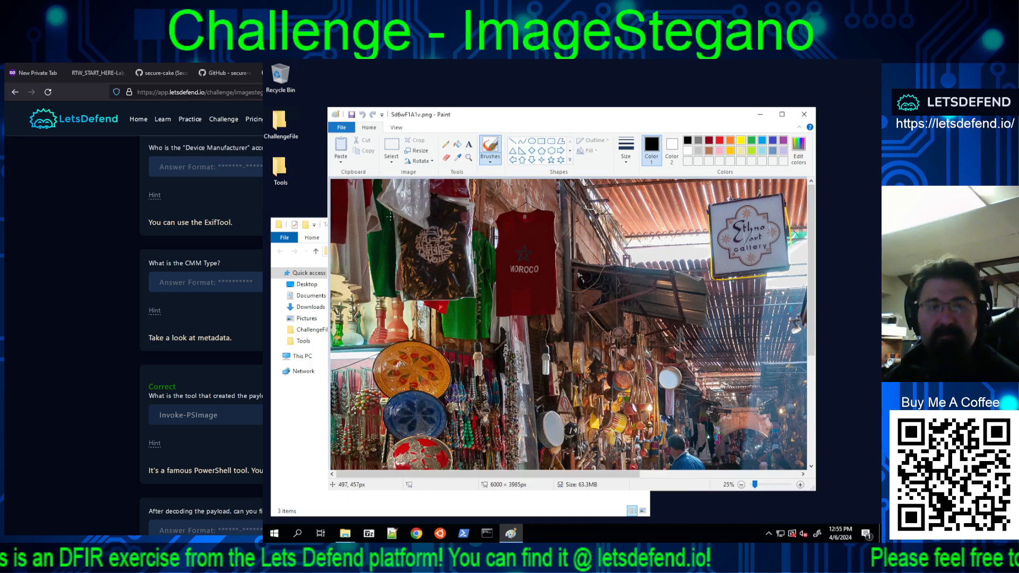
left_click(397, 127)
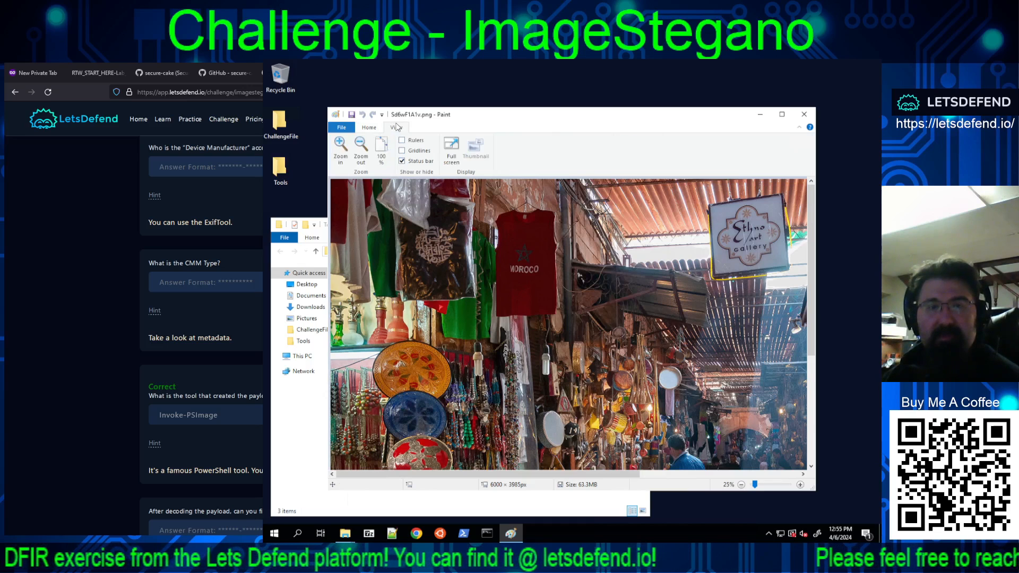
left_click(805, 114)
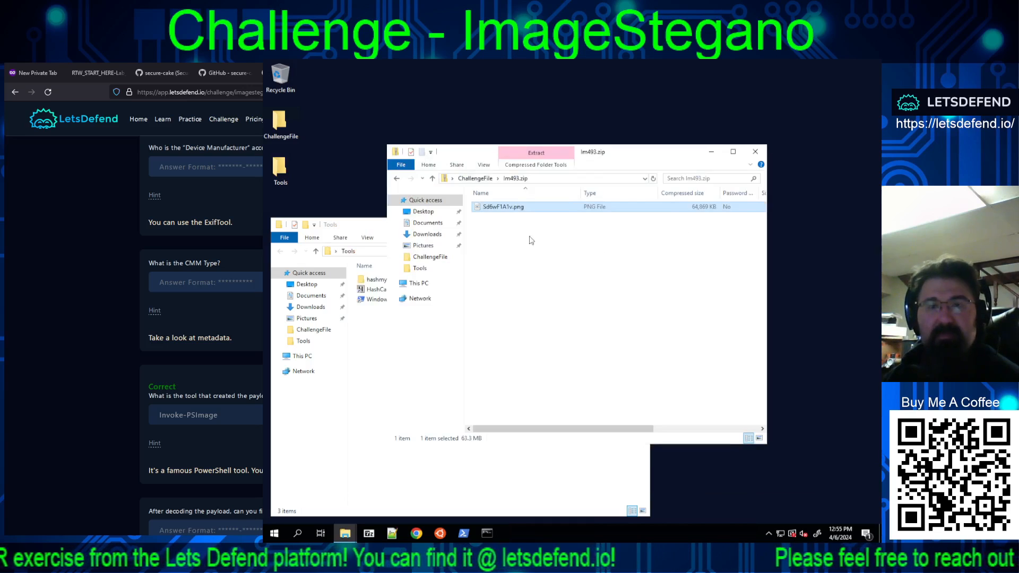
Step: Check the general file properties of Sd6wF1A1v.png inside the zip archive and close them
right_click(494, 211)
left_click(528, 273)
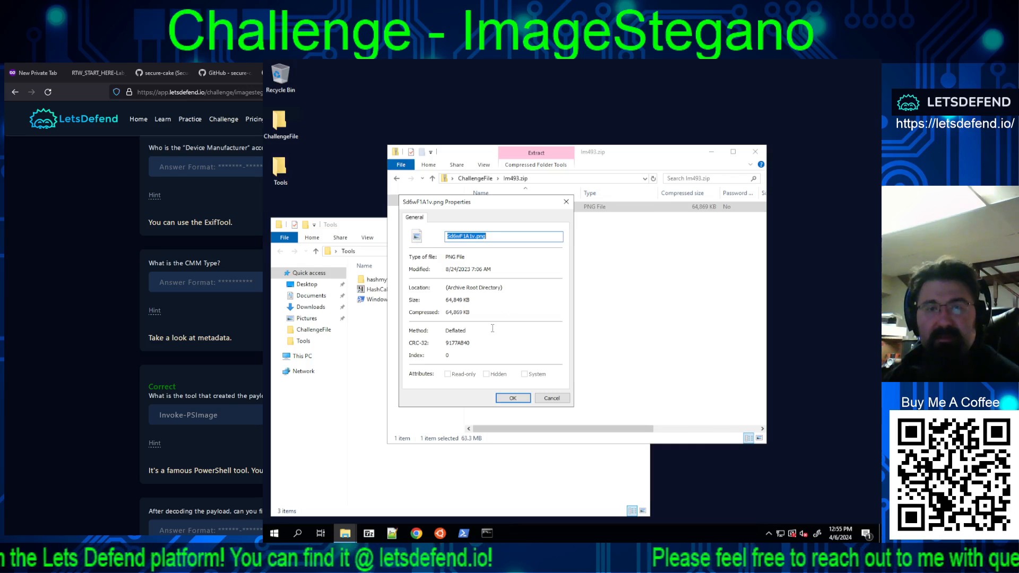
left_click(566, 399)
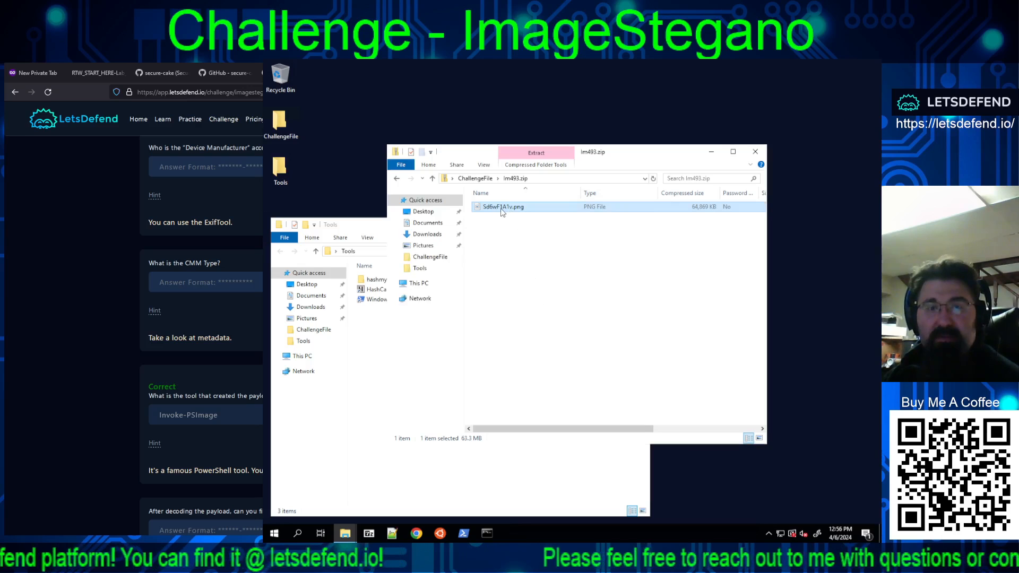
Step: Return to the ChallengeFile folder and extract the zip archive there with 7-Zip
key("BackSpace")
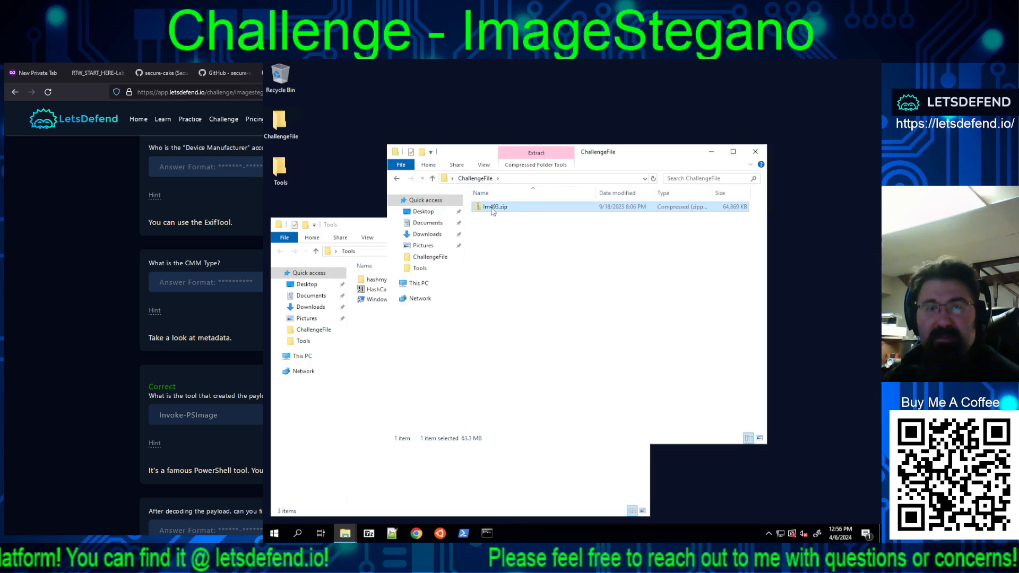
right_click(492, 212)
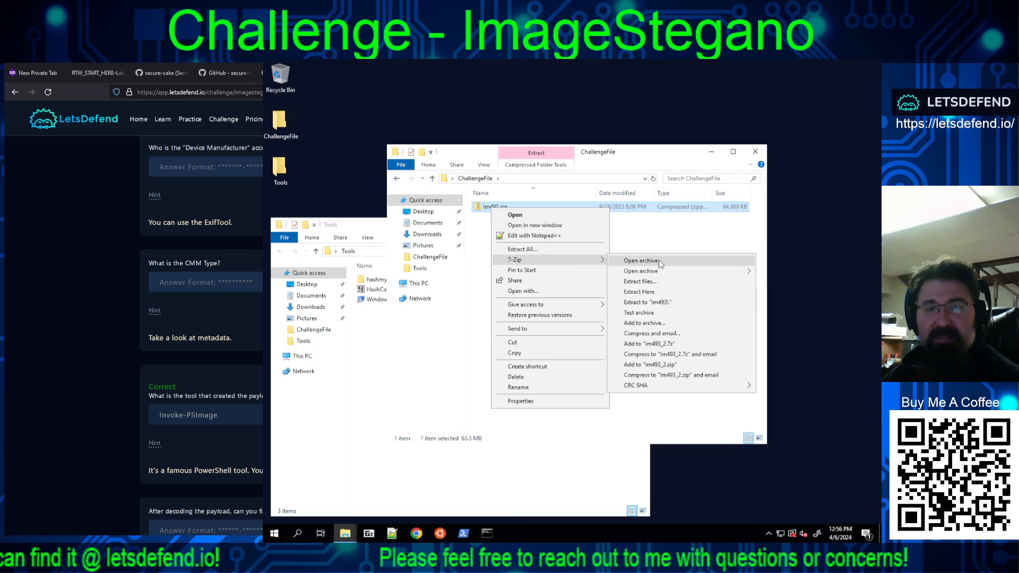
left_click(652, 293)
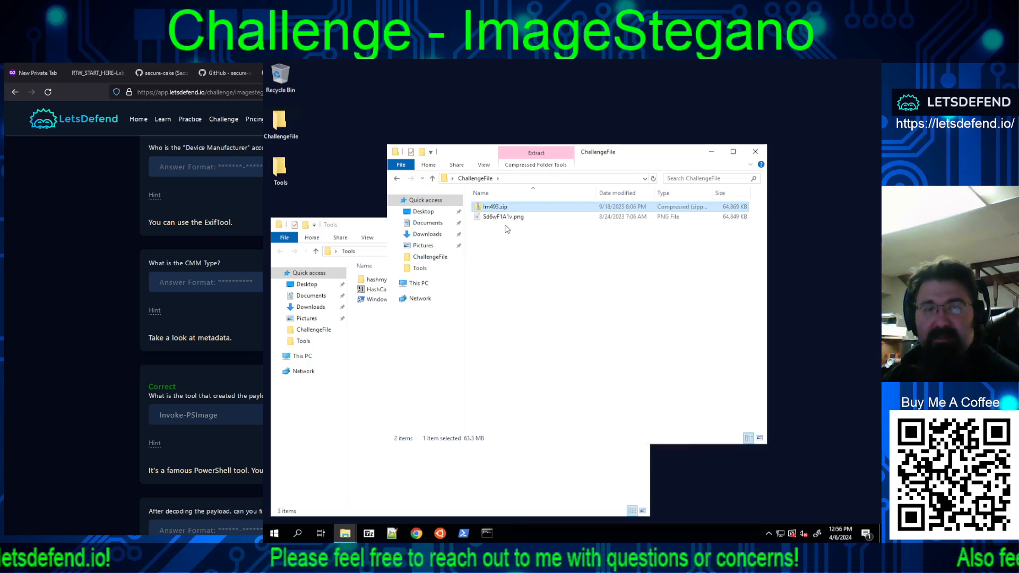
Step: Examine the detailed properties of the extracted Sd6wF1A1v.png for device manufacturer and CMM type metadata
right_click(508, 218)
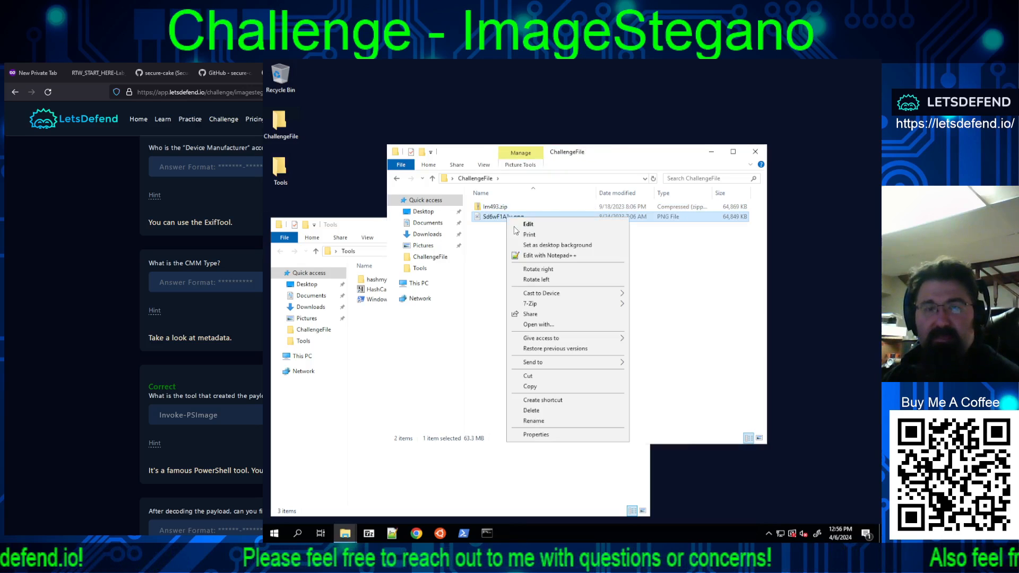
left_click(533, 434)
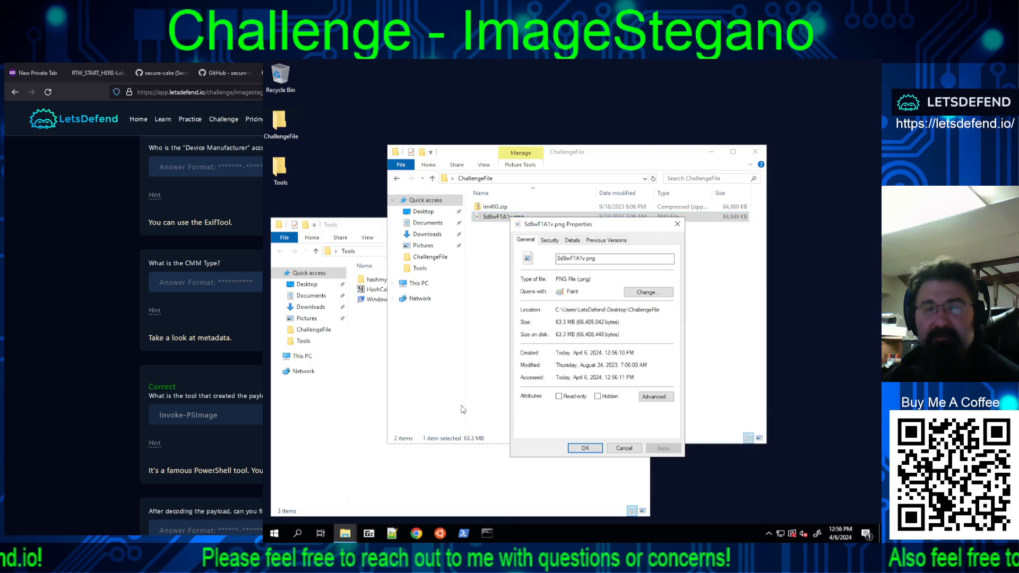
left_click(573, 240)
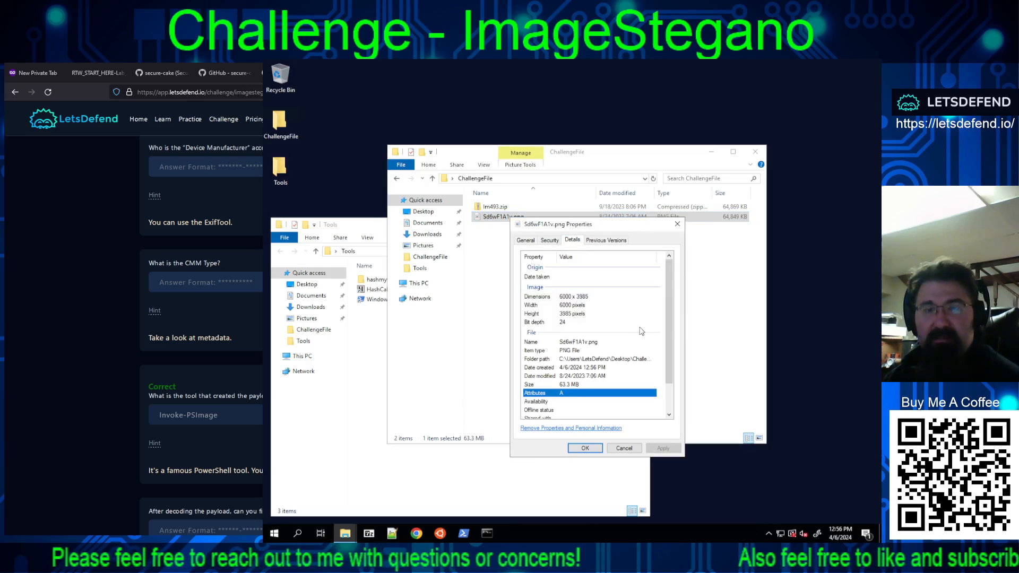
scroll(637, 330, "down", 1)
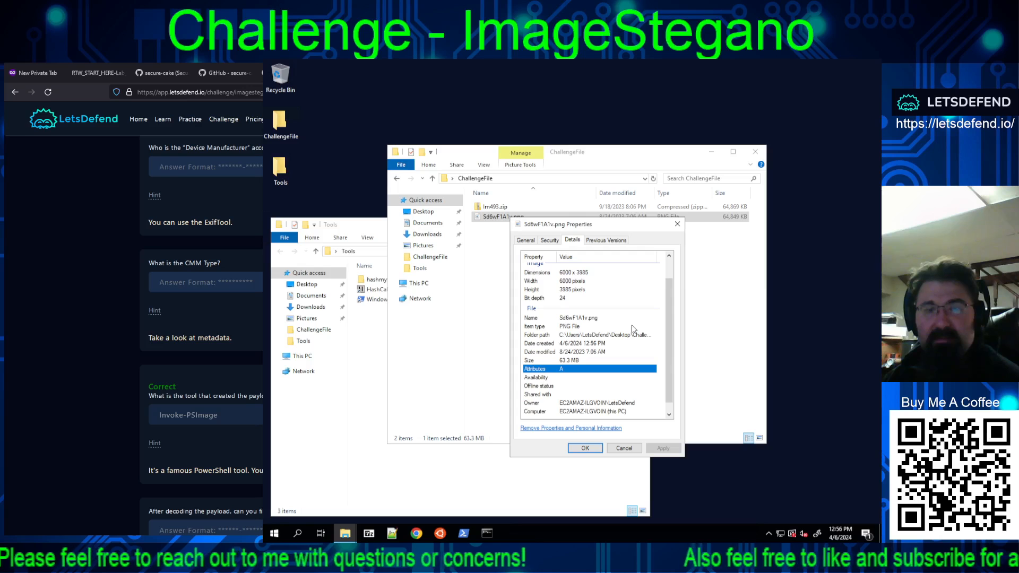
scroll(633, 329, "down", 1)
scroll(595, 361, "up", 1)
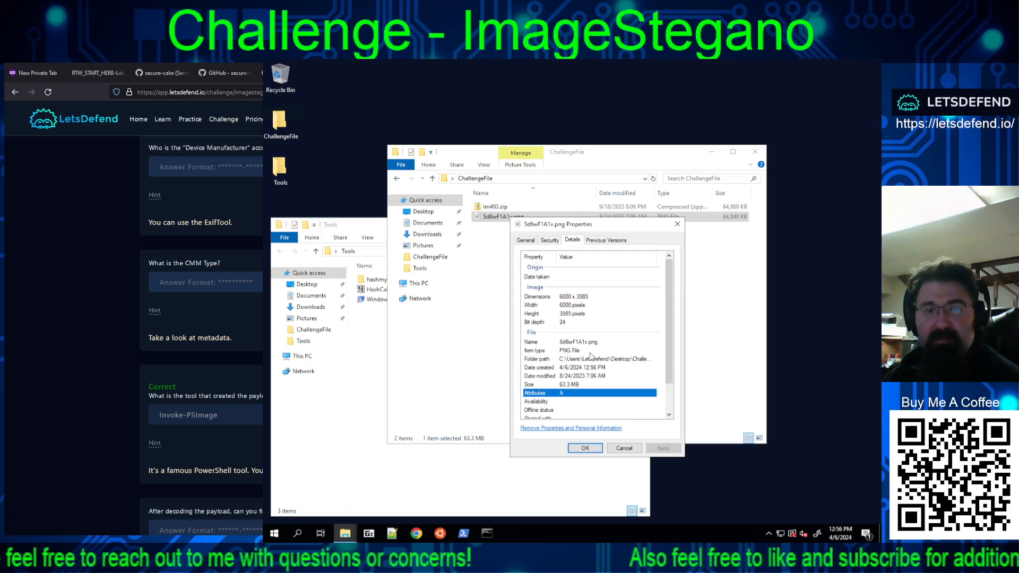
Step: Review the removable properties and remaining file details of Sd6wF1A1v.png, then close its properties without changes
left_click(613, 429)
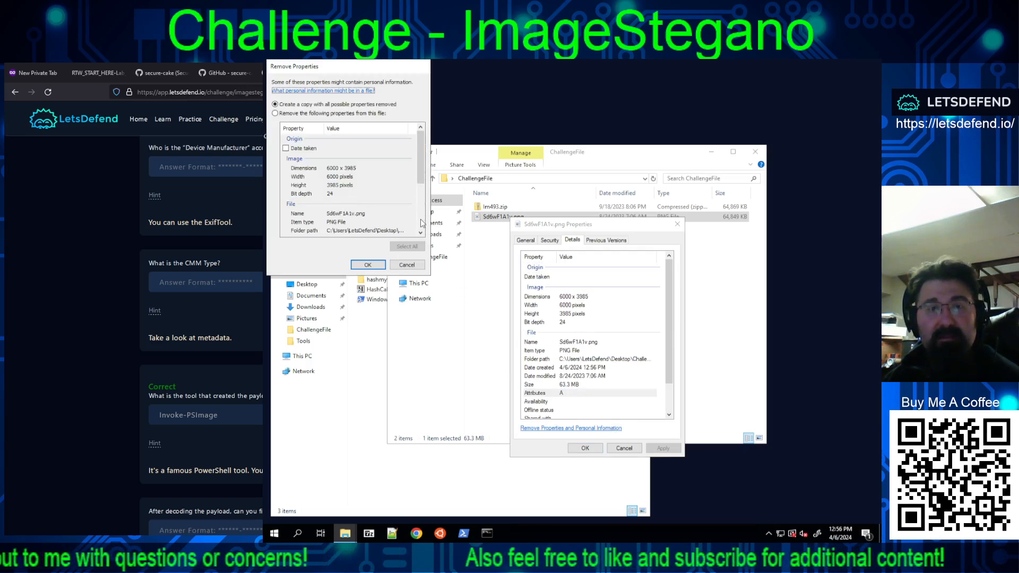
left_click(408, 265)
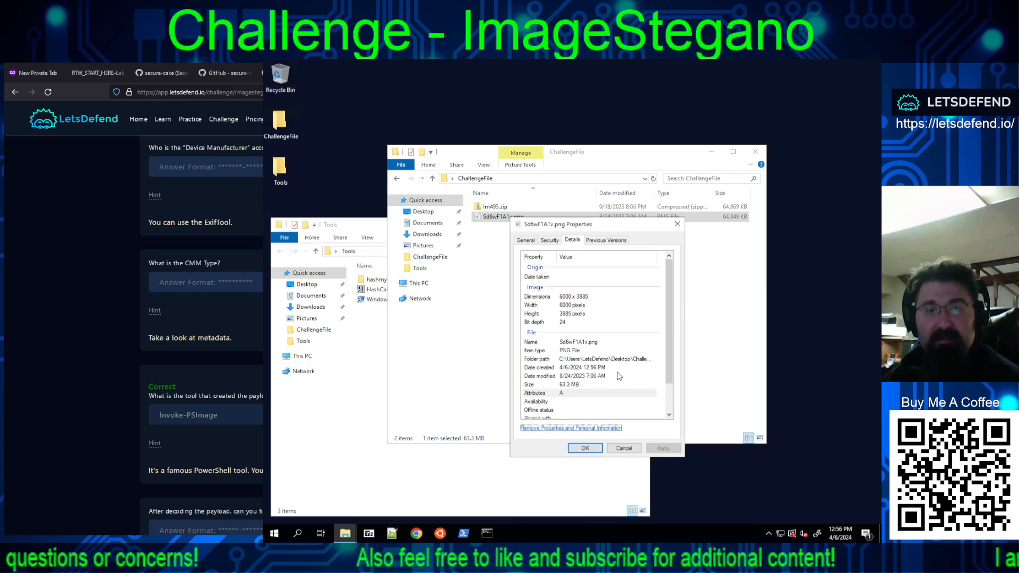
left_click_drag(667, 264, 665, 352)
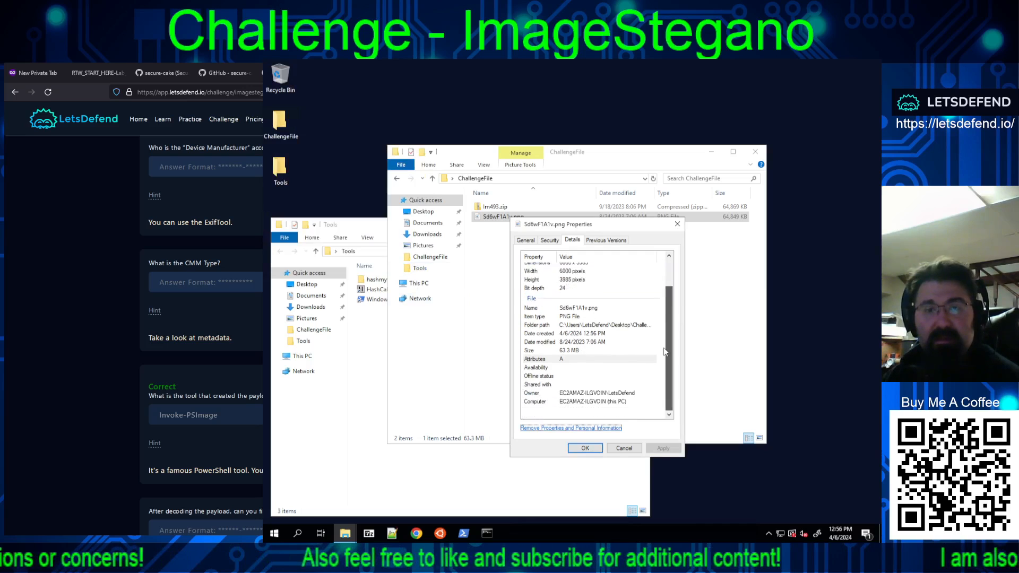
left_click_drag(669, 296, 672, 251)
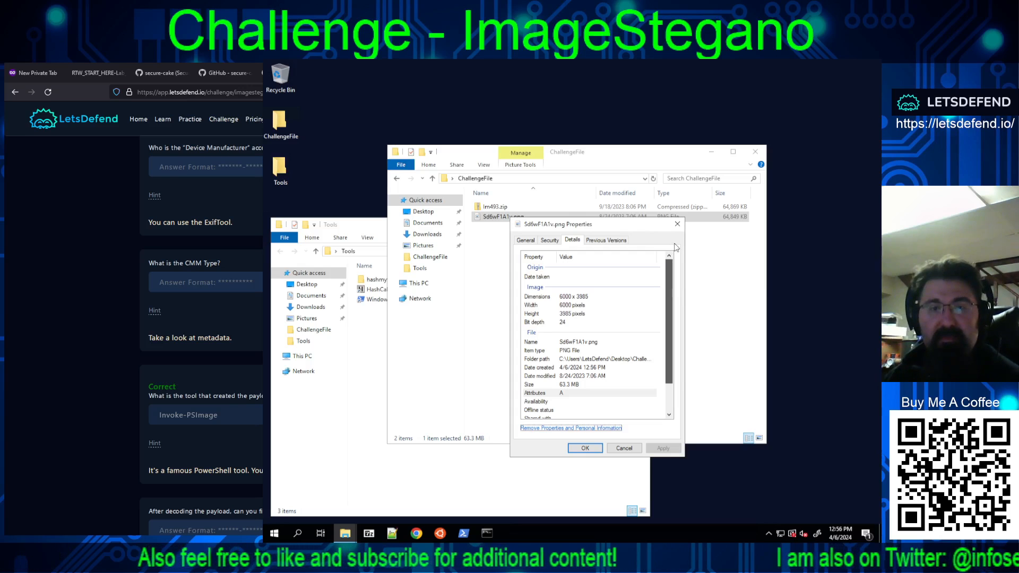
left_click_drag(669, 285, 669, 314)
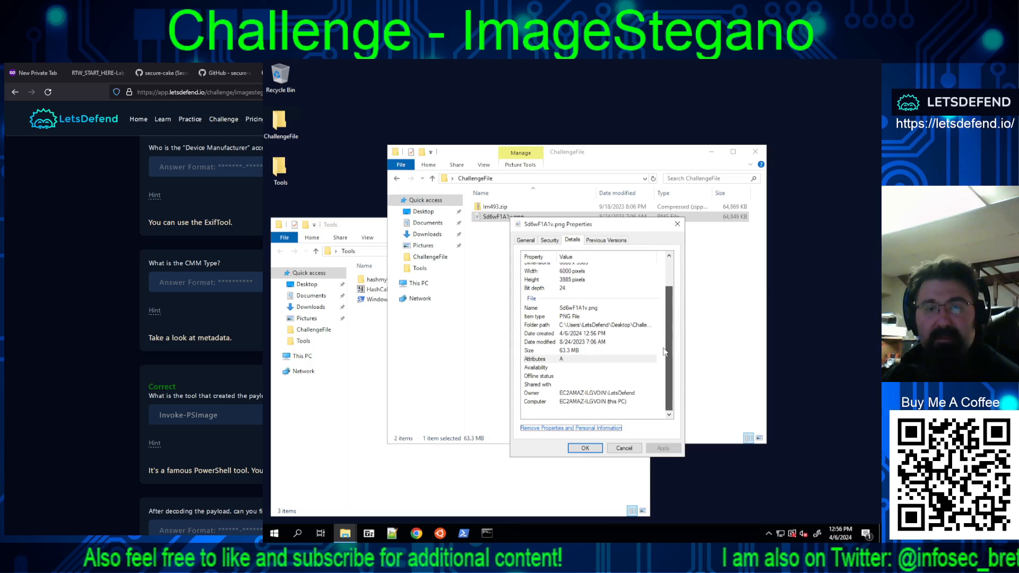
left_click(622, 448)
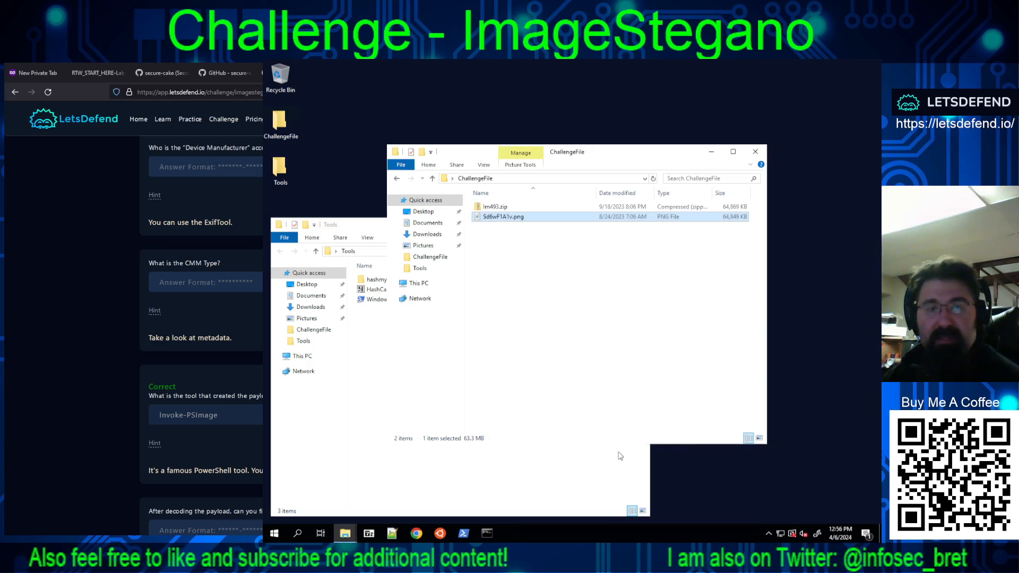
Step: Check the Tools folder and its hashmyfiles-x64 subfolder for a utility that can read image metadata
left_click(372, 345)
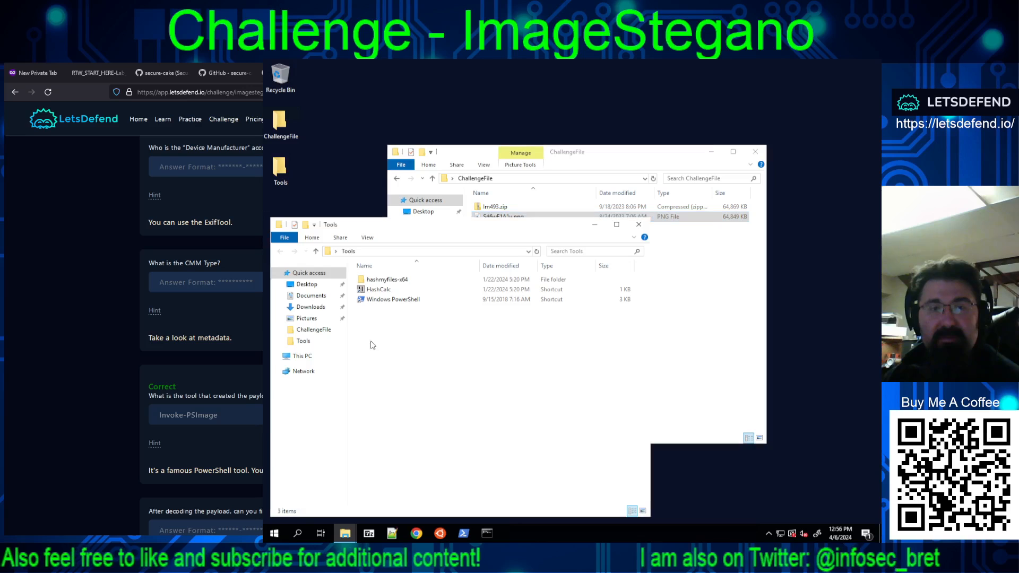
double_click(387, 280)
left_click(348, 251)
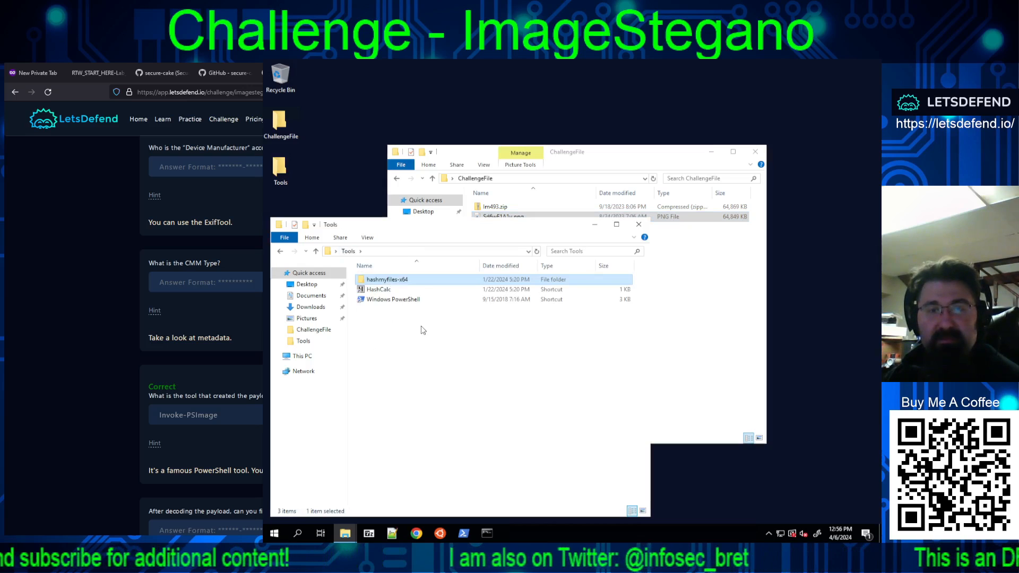
left_click(498, 218)
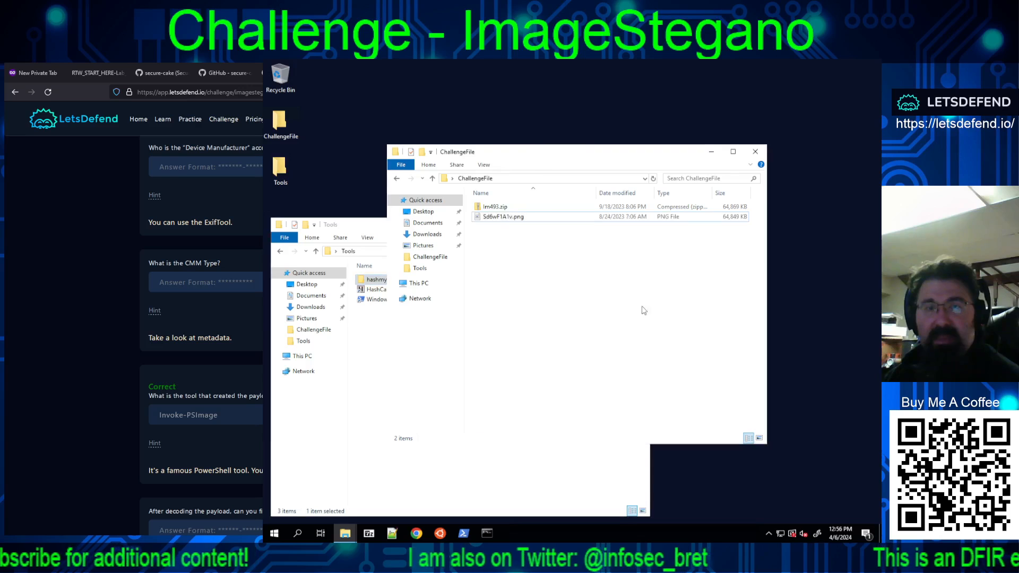
left_click(503, 208)
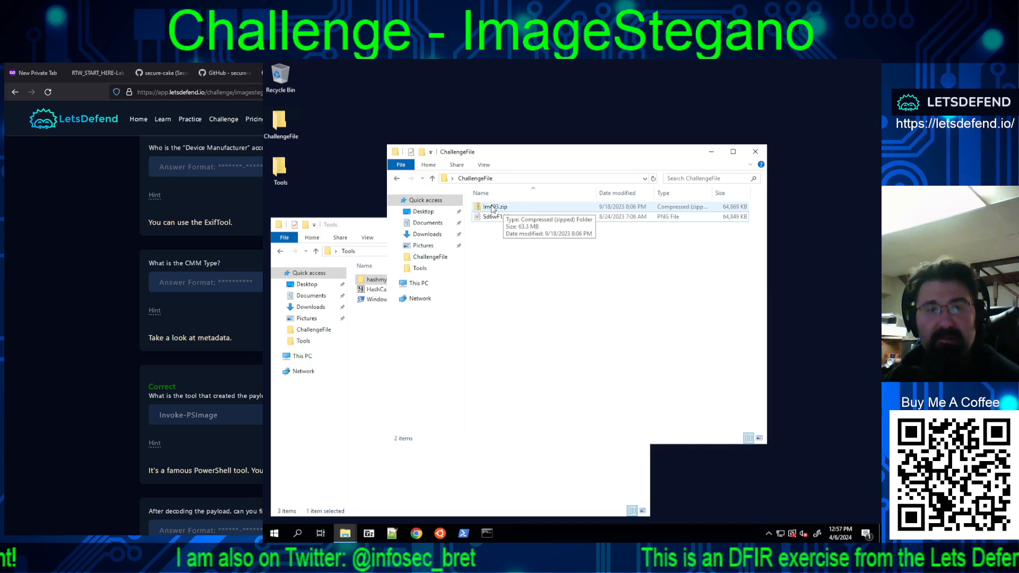
left_click(374, 319)
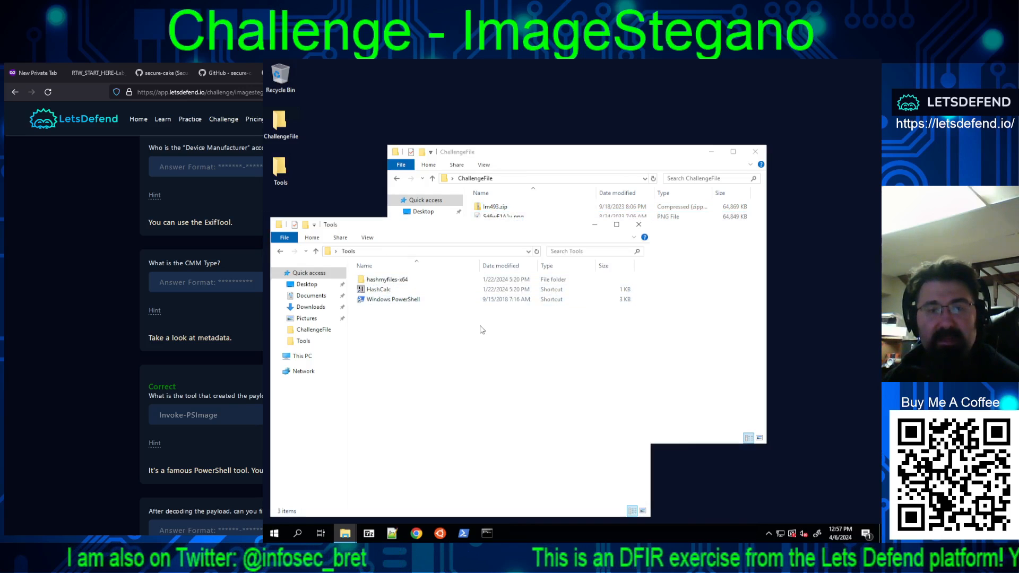
Step: Open Sd6wF1A1v.png in Notepad++, decline the update, and examine the raw file contents from the end upwards
right_click(505, 219)
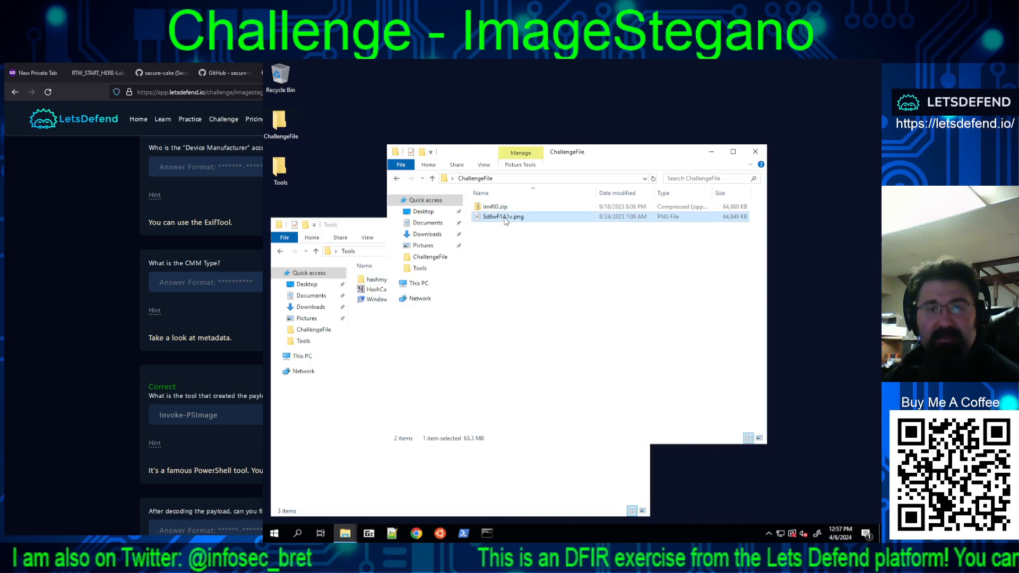
left_click(547, 256)
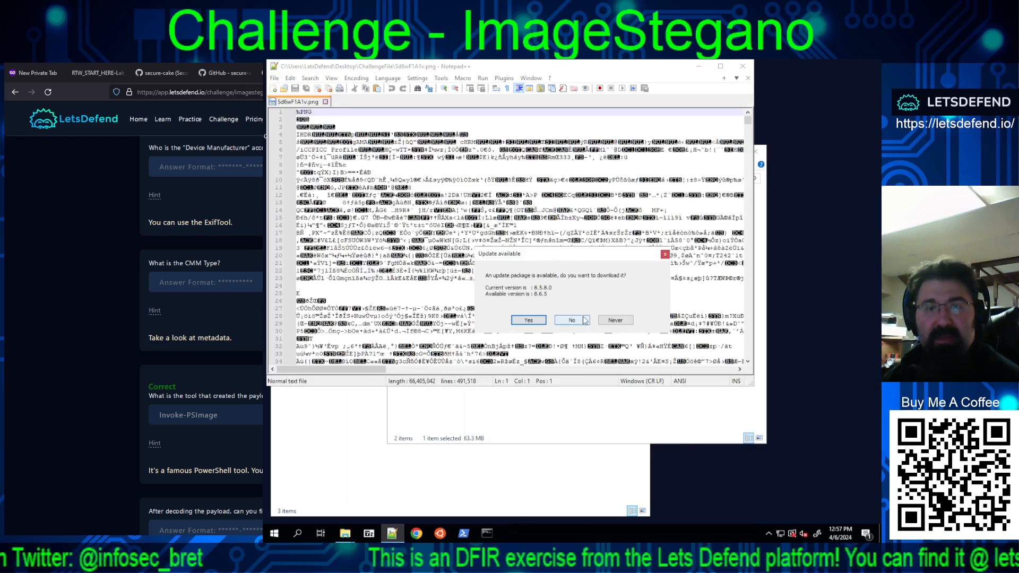
left_click(572, 320)
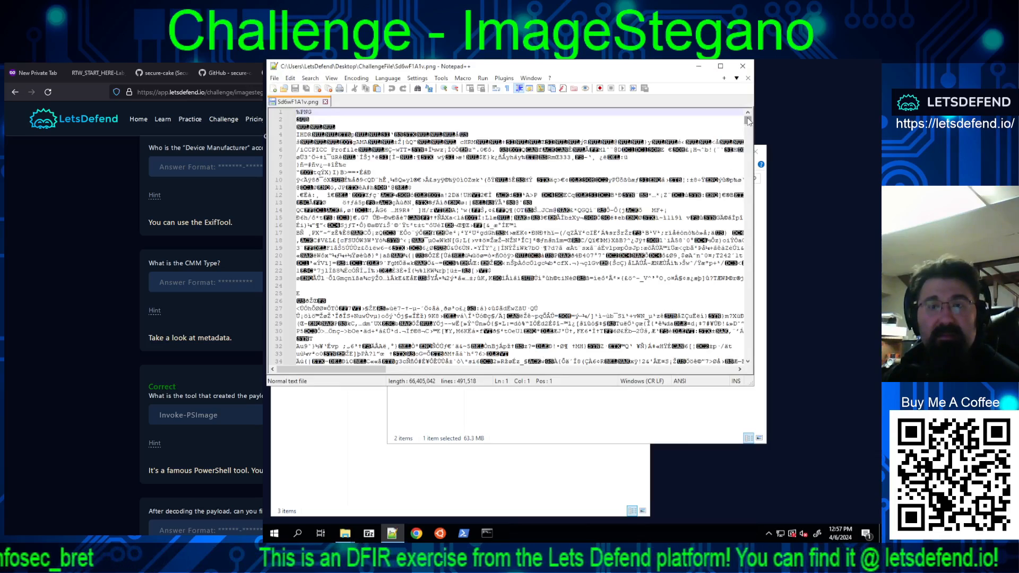
left_click_drag(750, 203, 757, 388)
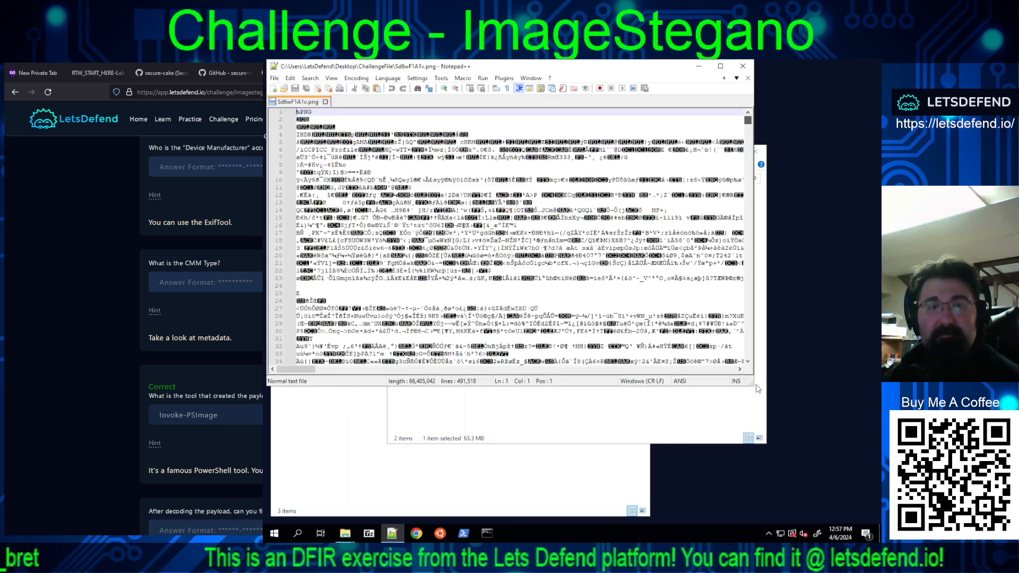
left_click_drag(748, 121, 749, 363)
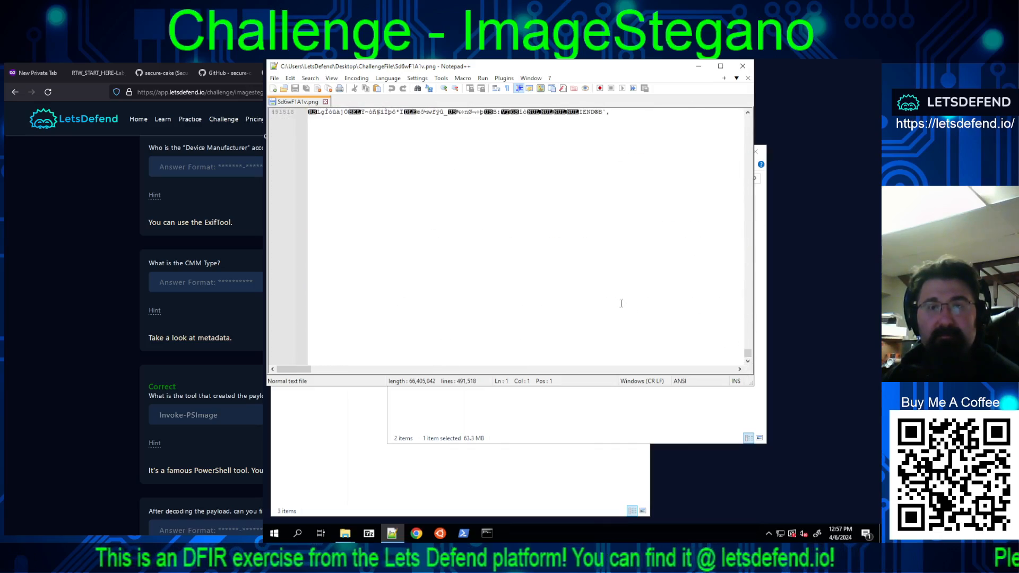
scroll(618, 298, "up", 6)
scroll(617, 298, "up", 7)
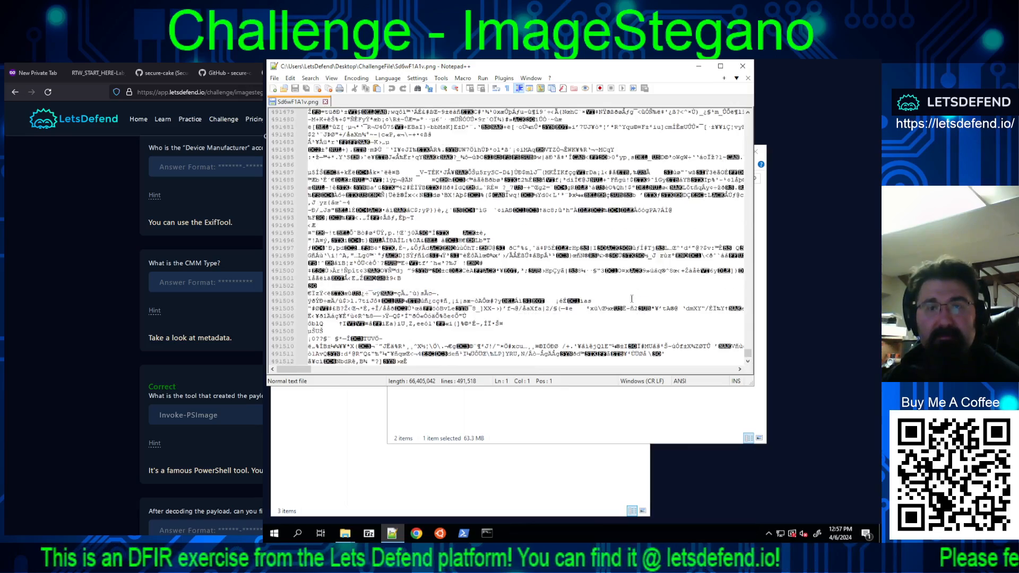
scroll(631, 300, "up", 20)
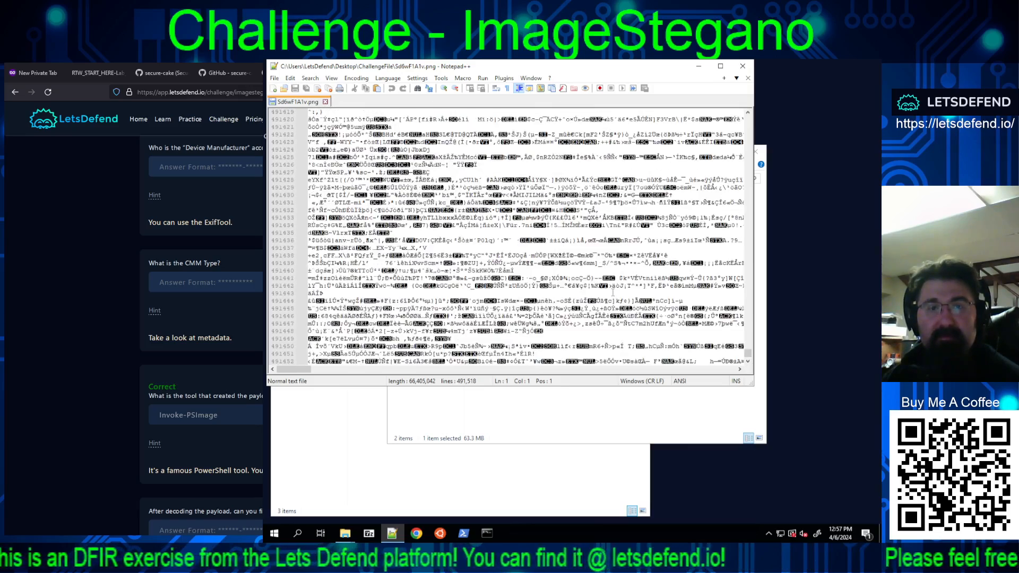
scroll(613, 292, "up", 20)
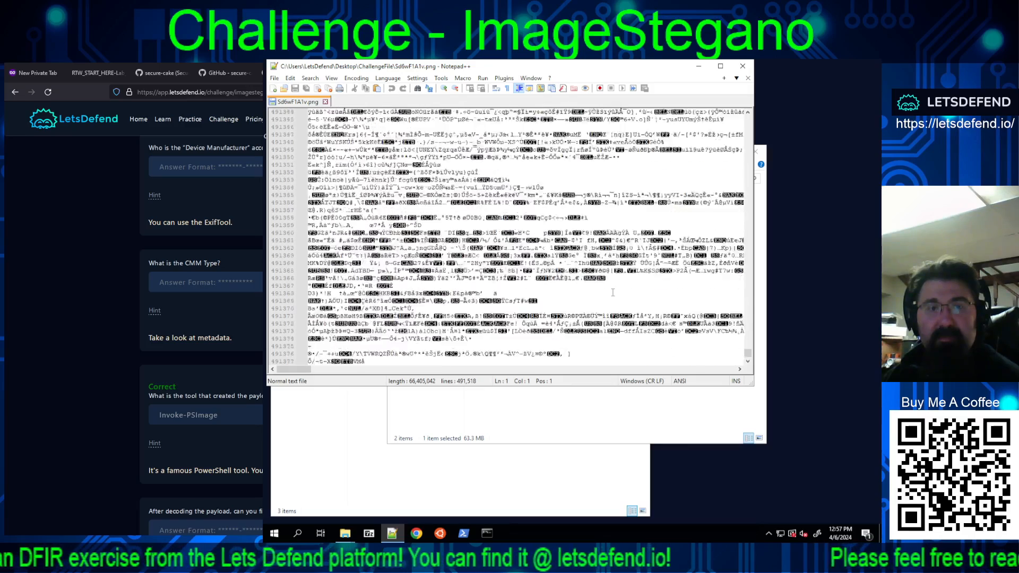
scroll(612, 289, "up", 7)
scroll(610, 293, "up", 20)
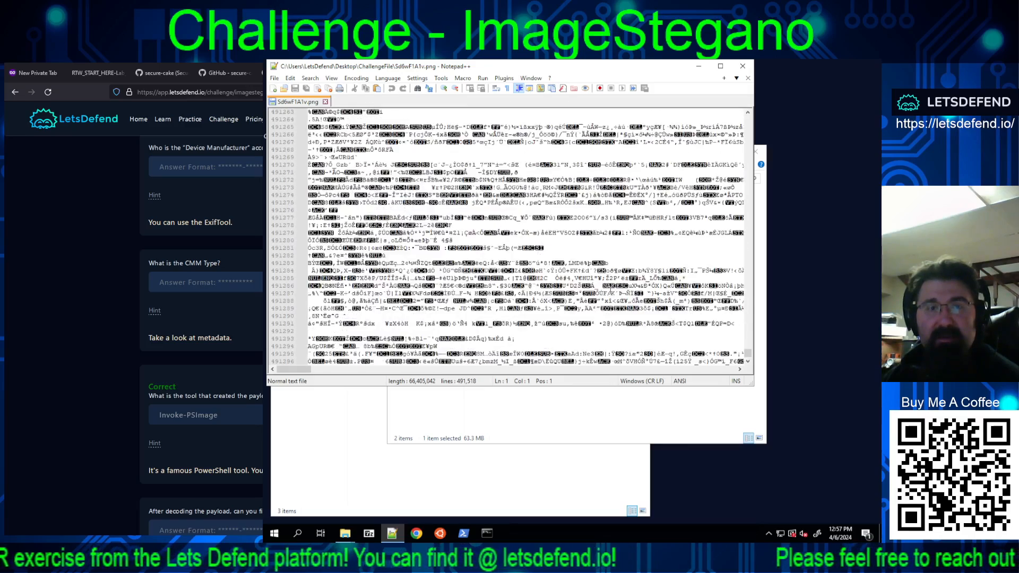
scroll(608, 287, "up", 7)
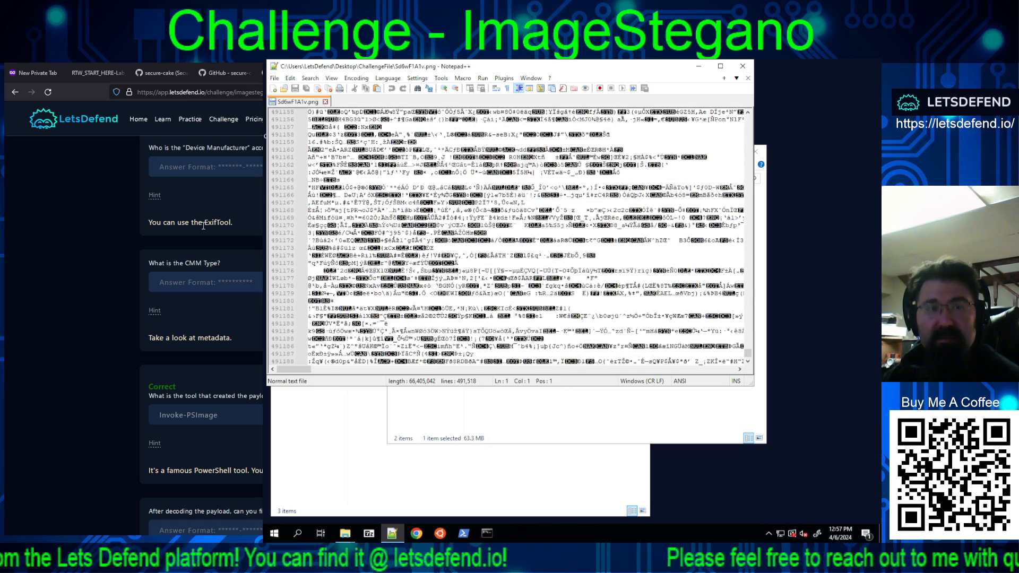
Step: Copy the tool name ExifTool from the challenge hint, close Notepad++, and search Google for it in Chrome
left_click_drag(213, 226, 232, 227)
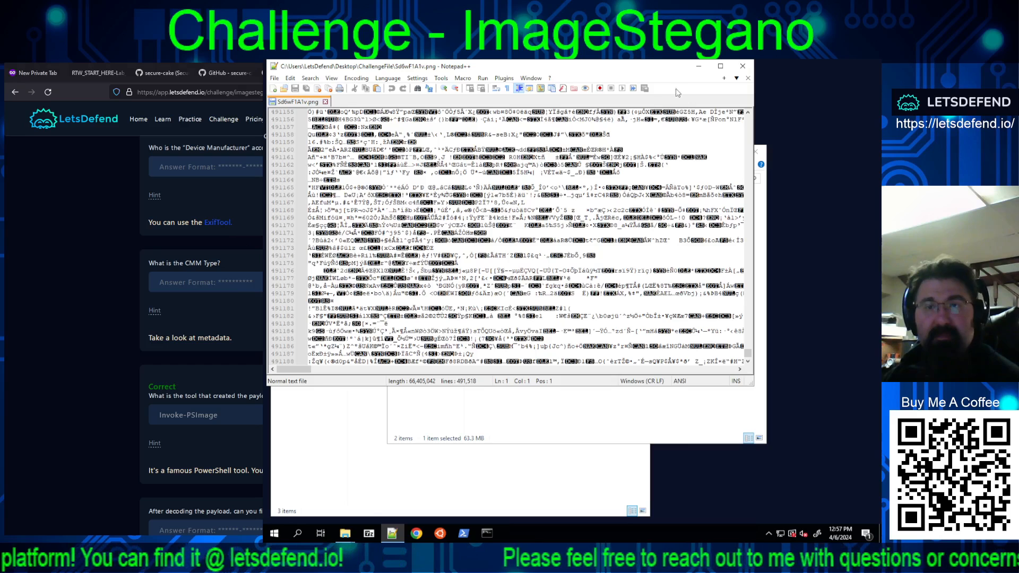
left_click(743, 65)
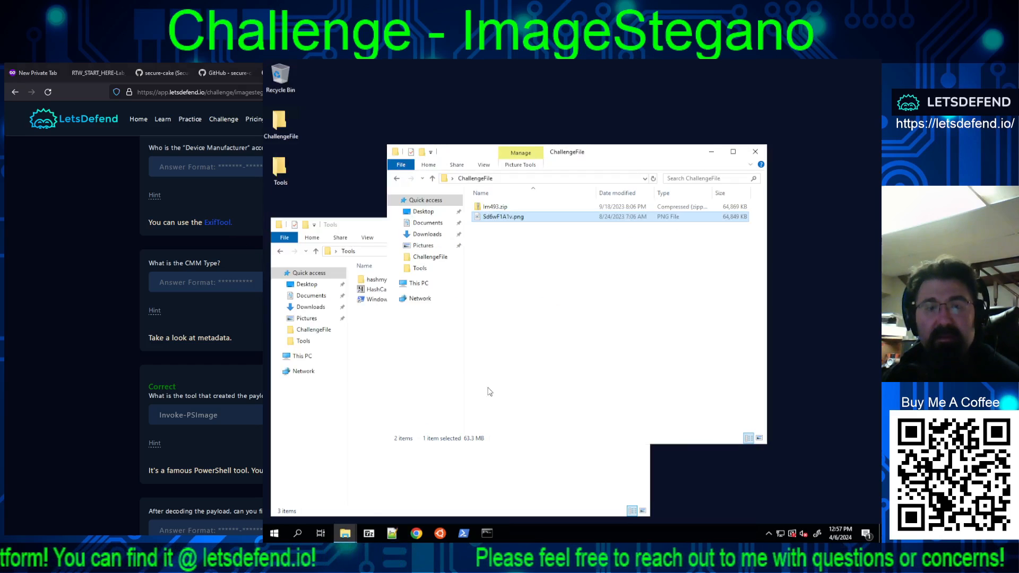
left_click(417, 535)
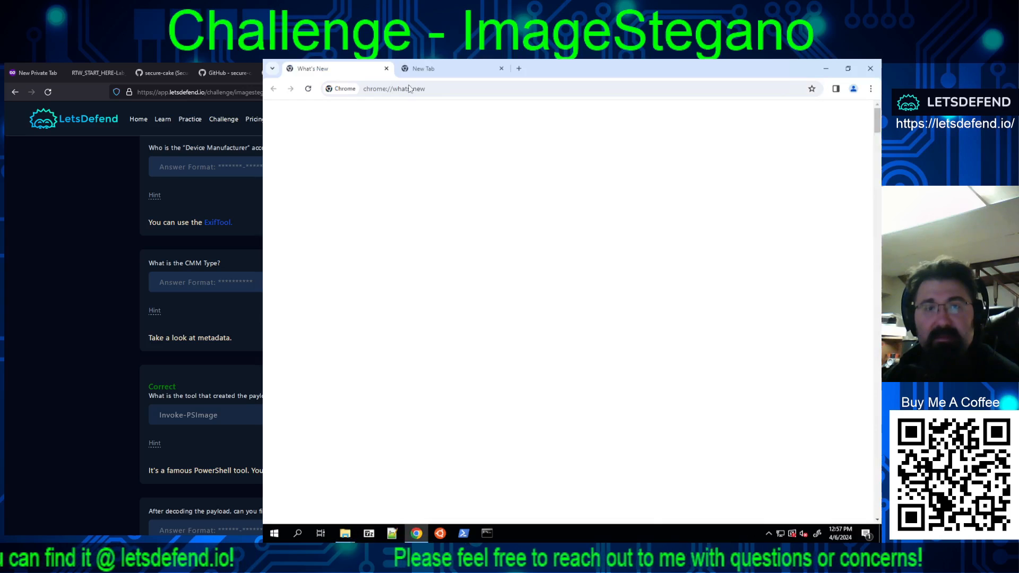
left_click(386, 69)
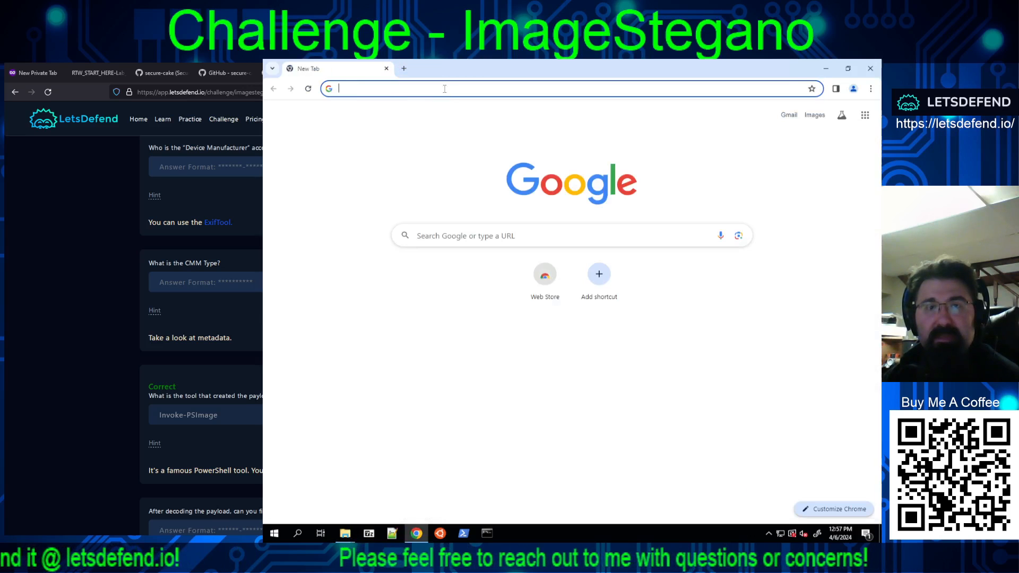
right_click(442, 88)
left_click(470, 168)
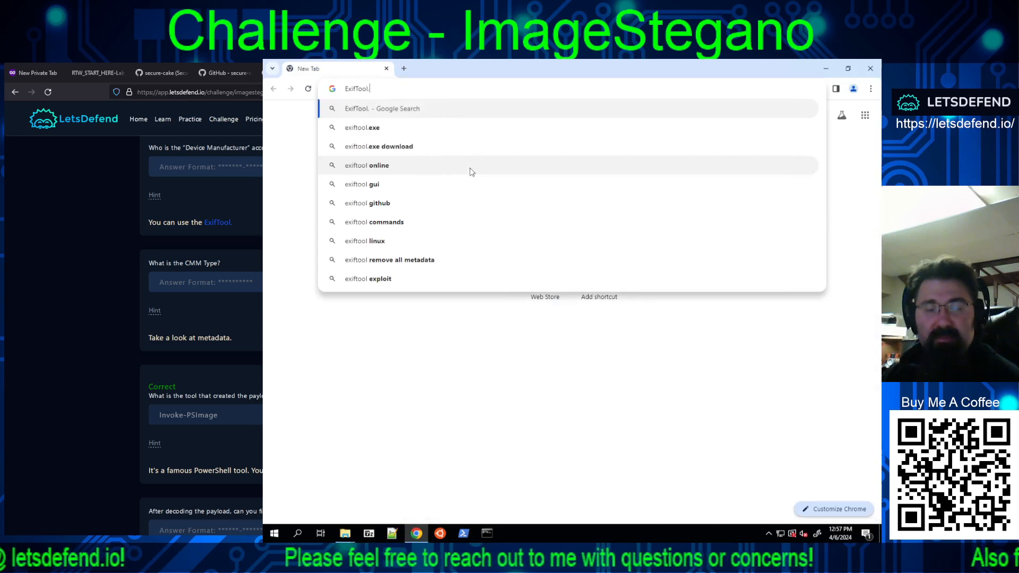
key("BackSpace")
key("Return")
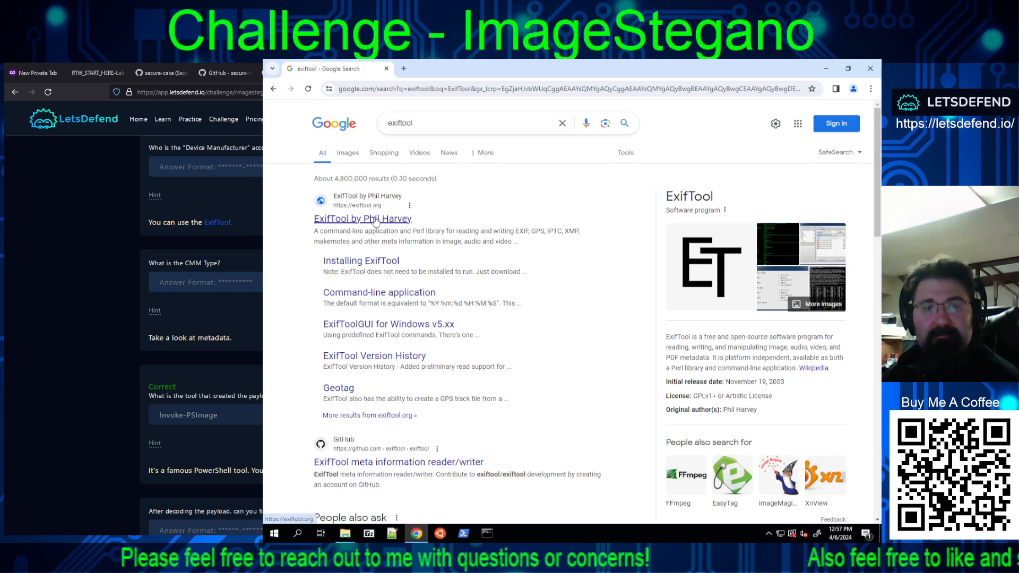
Step: Open the ExifToolGUI for Windows v5.xx page and load its ExifTool and ExifToolGUI download links in new tabs
left_click(387, 329)
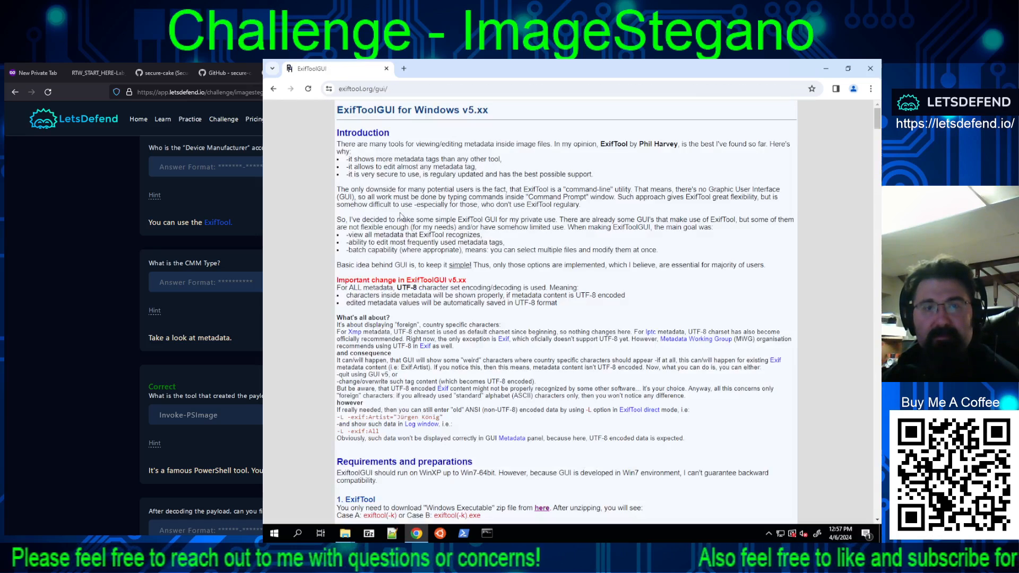
scroll(444, 206, "down", 3)
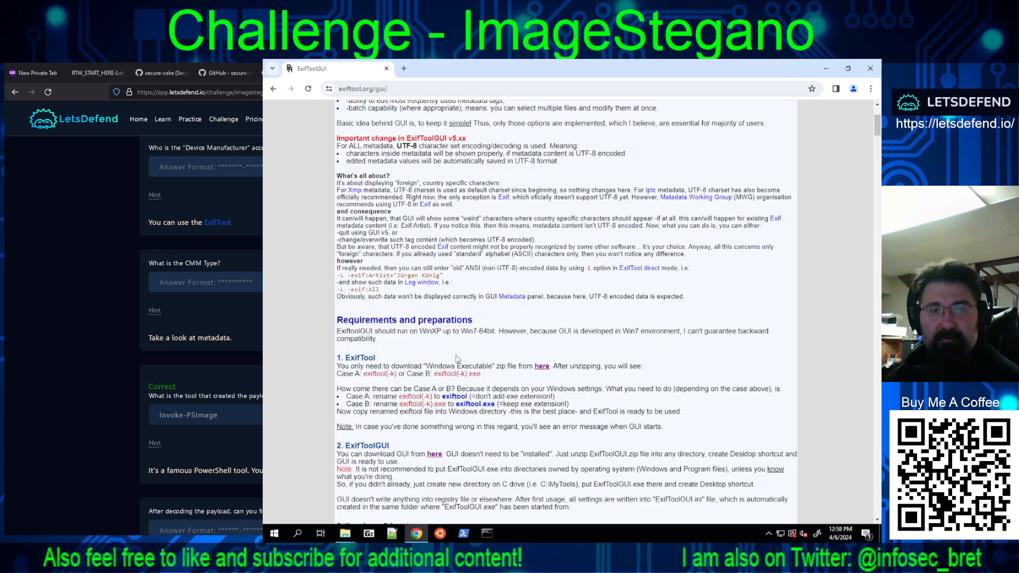
right_click(549, 370)
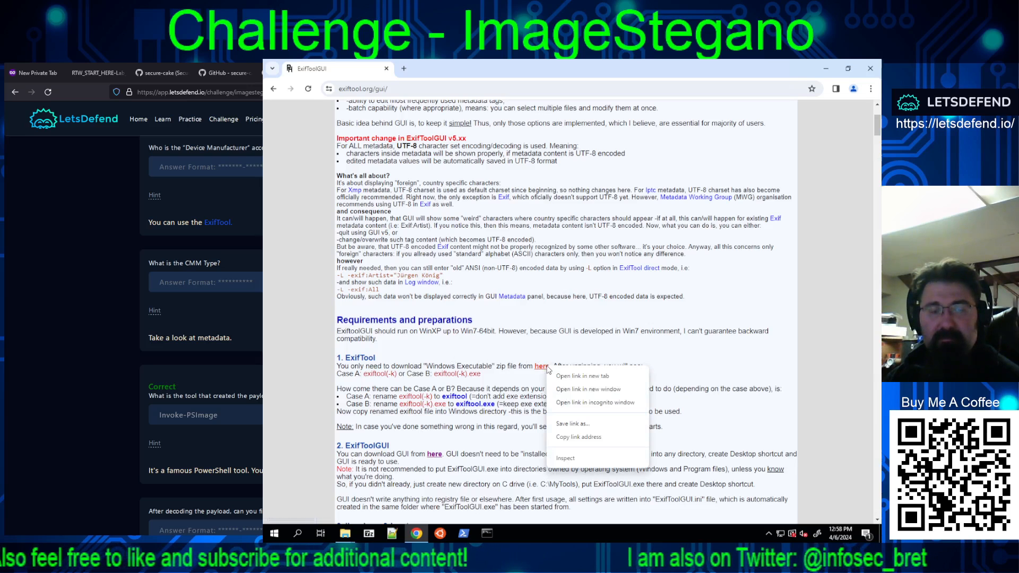
left_click(562, 378)
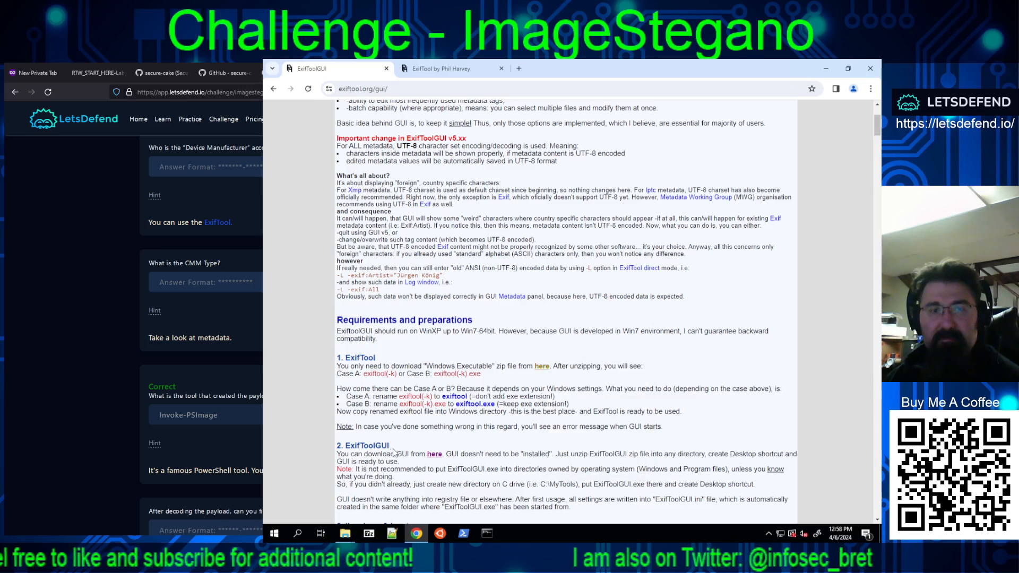
right_click(434, 453)
left_click(438, 455)
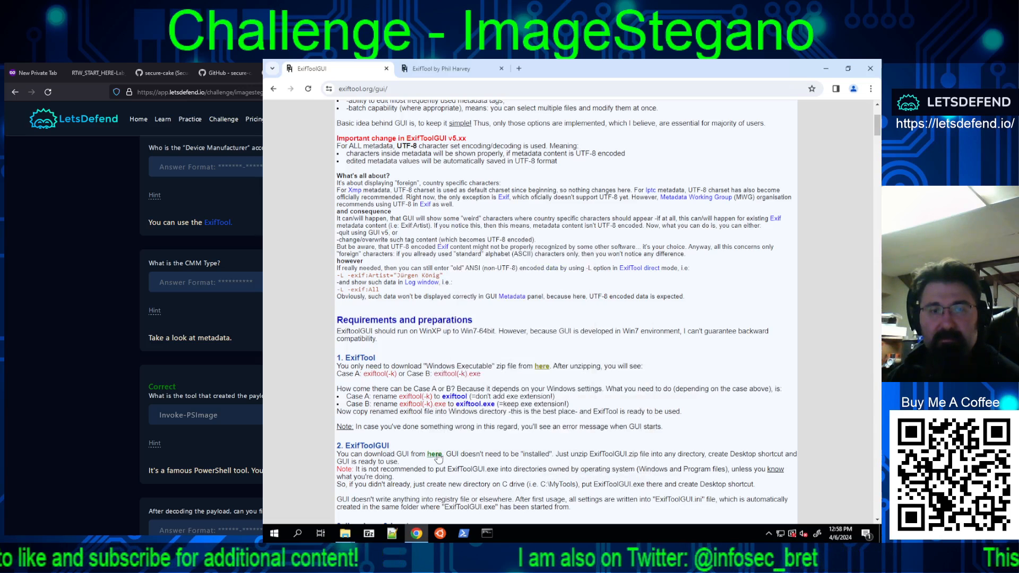
right_click(439, 455)
left_click(468, 360)
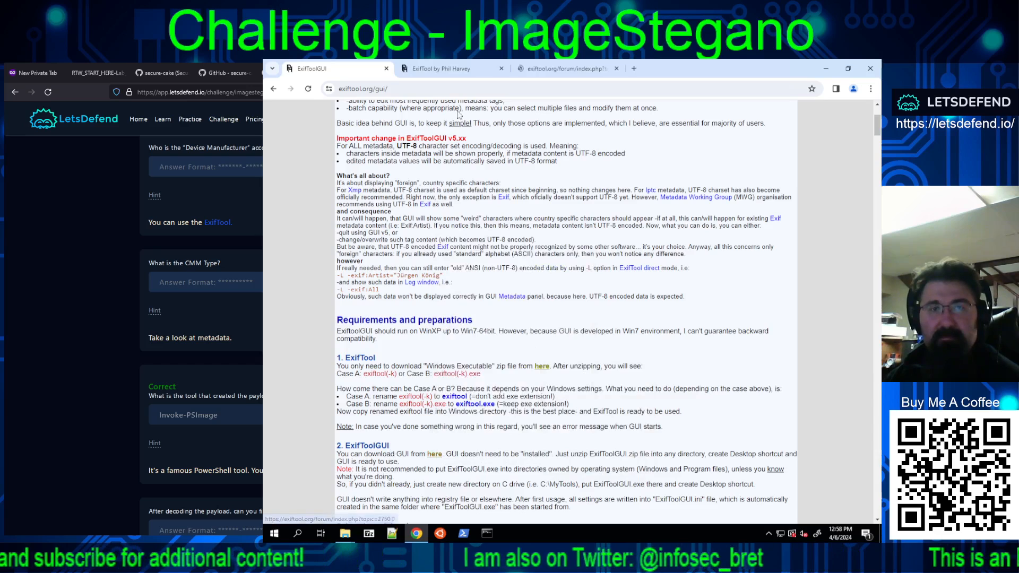
Step: Download the Windows executable archive exiftool-12.82.zip from the ExifTool home page
left_click(444, 69)
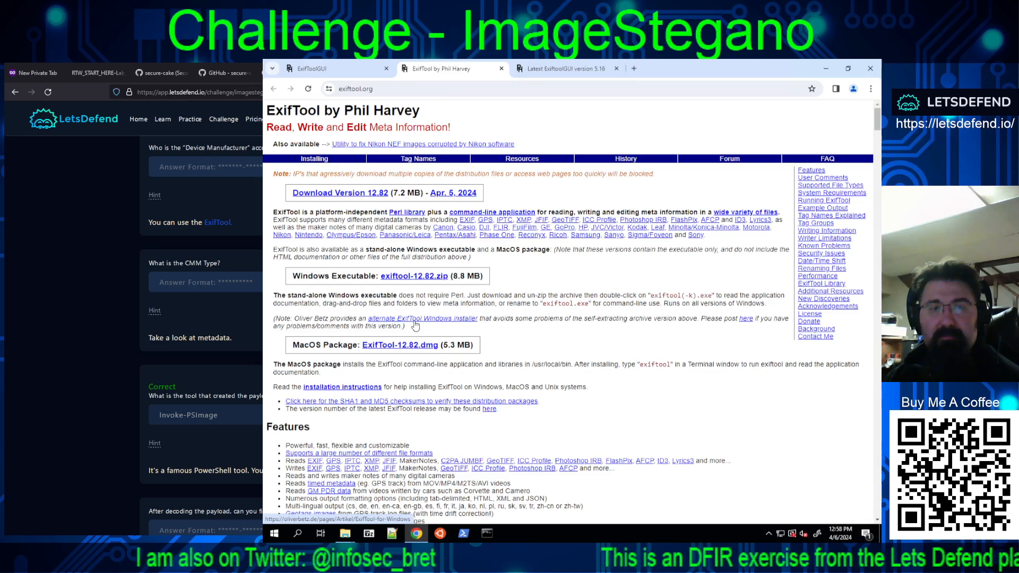
left_click(415, 280)
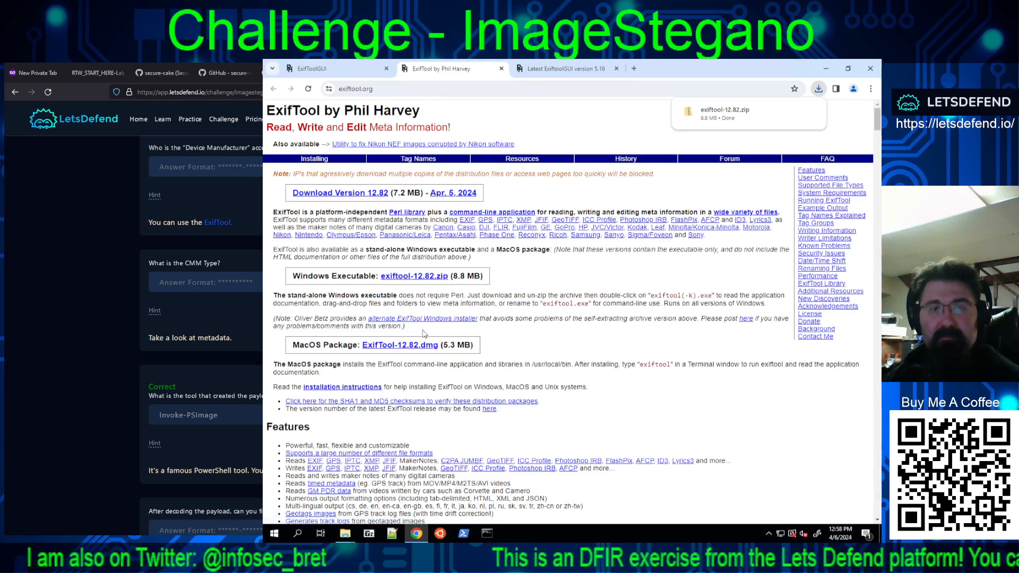
Step: Download the ExifToolGUI v5.16 archive from the ExifTool Forum thread and open the Downloads folder in File Explorer
left_click(523, 69)
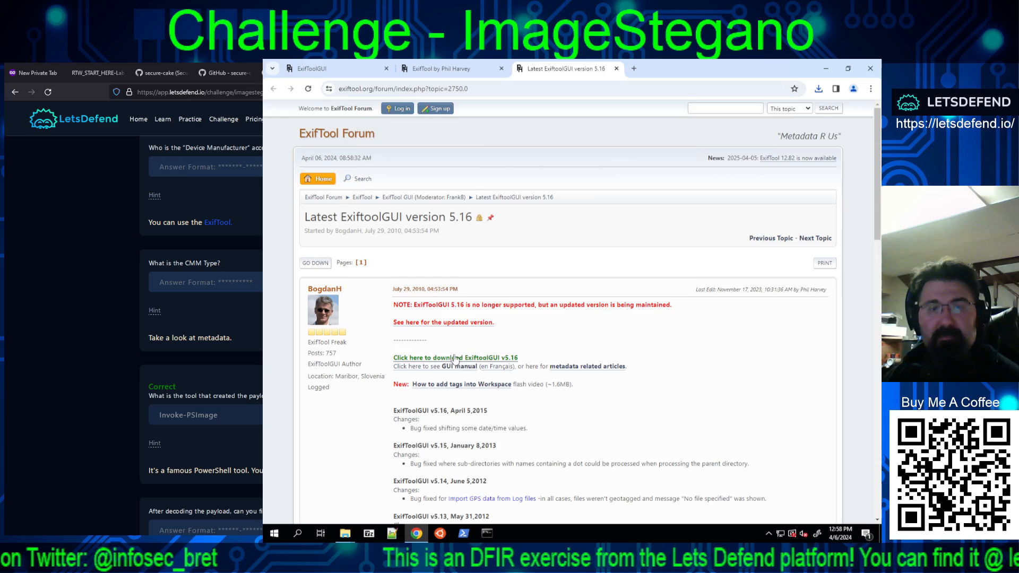
left_click(438, 362)
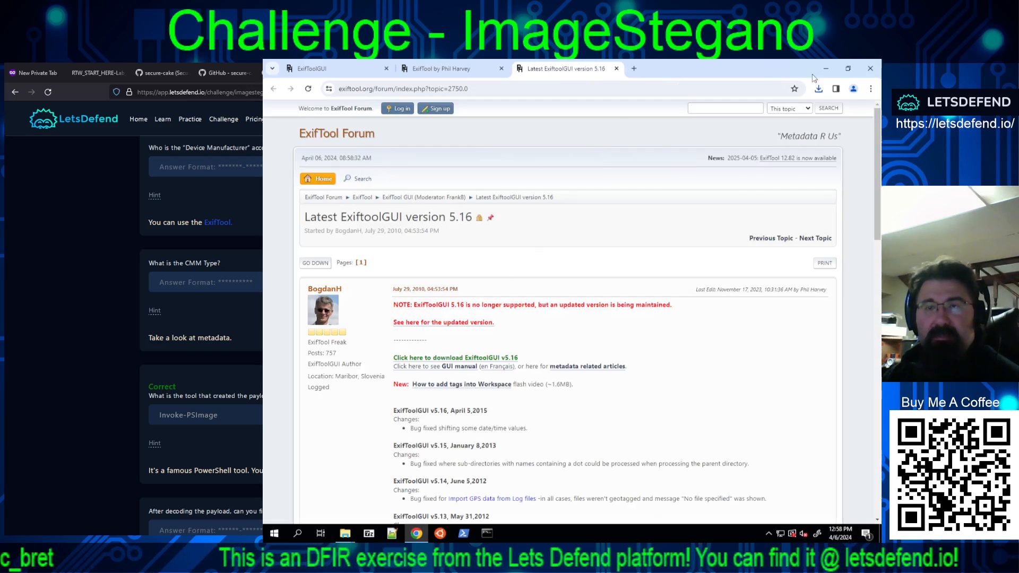
left_click(819, 89)
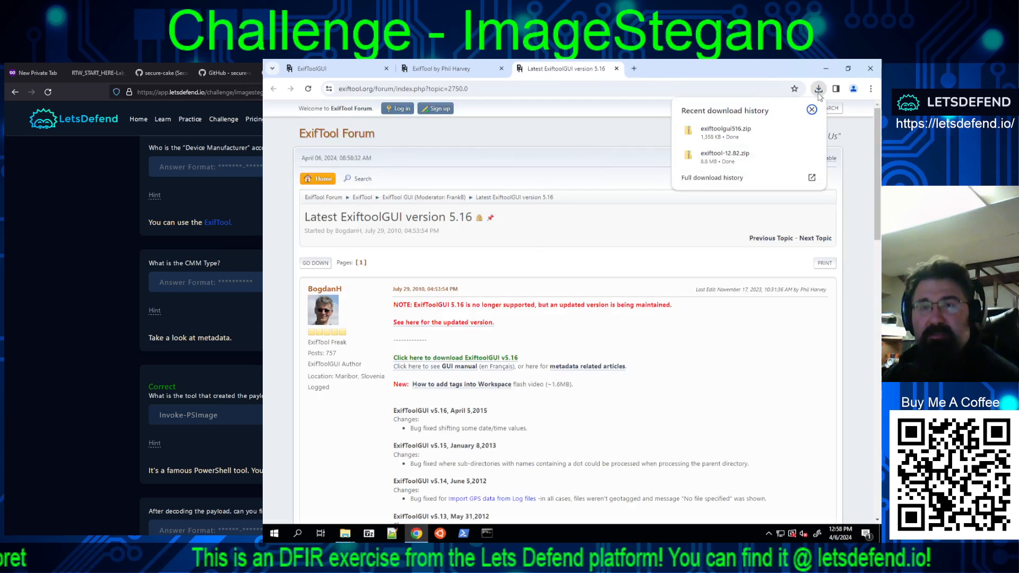
left_click(725, 155)
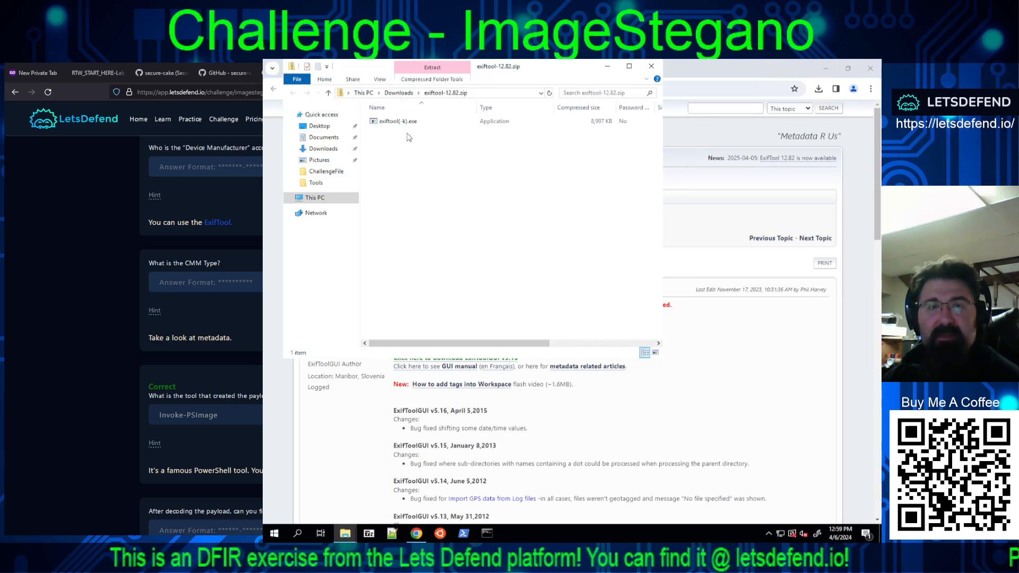
left_click(403, 93)
Step: Extract exiftool-12.82.zip and exiftoolgui516.zip into the Downloads folder with 7-Zip
right_click(398, 132)
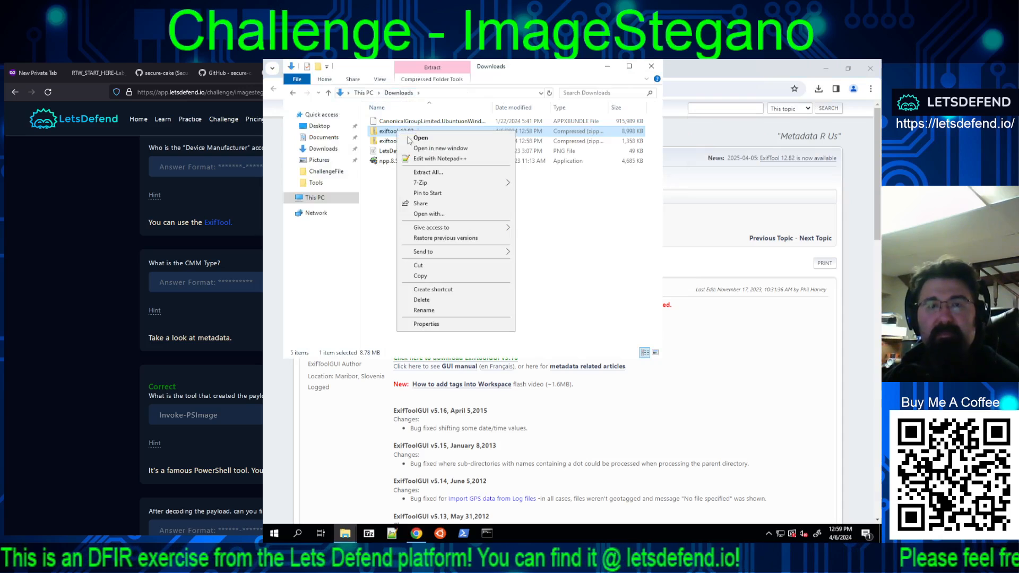
mouse_move(432, 181)
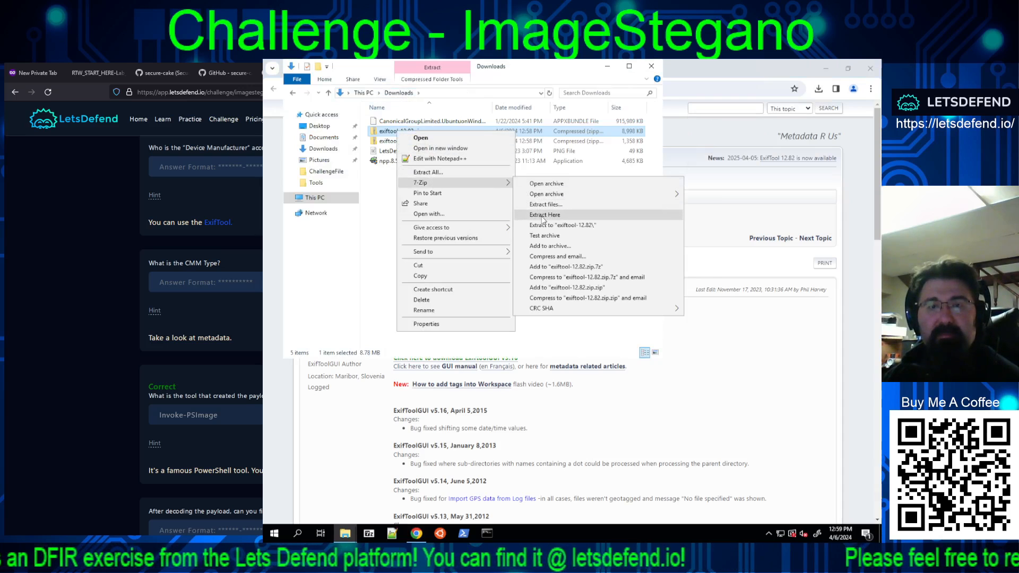
left_click(541, 216)
right_click(414, 141)
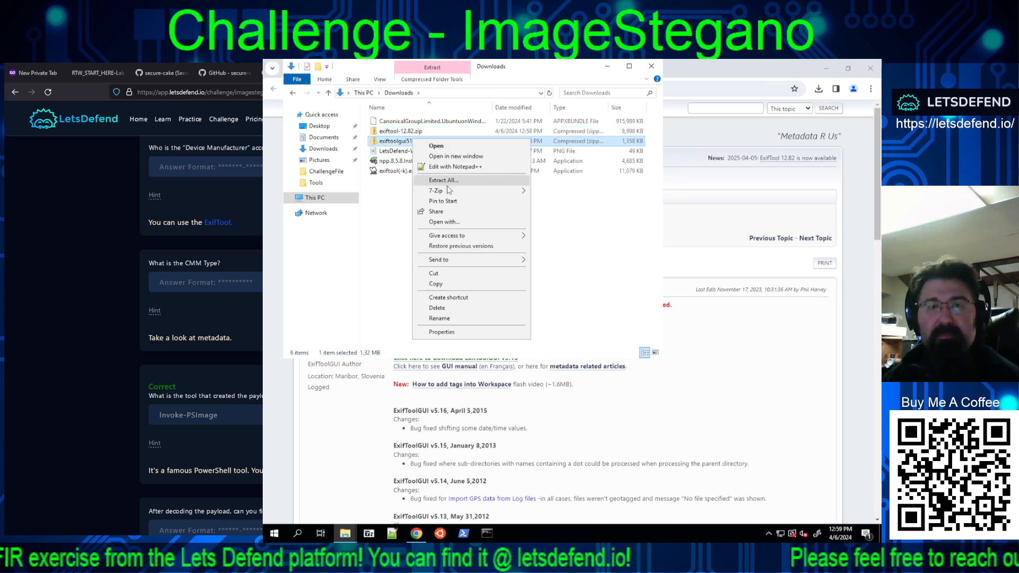
mouse_move(459, 191)
left_click(560, 222)
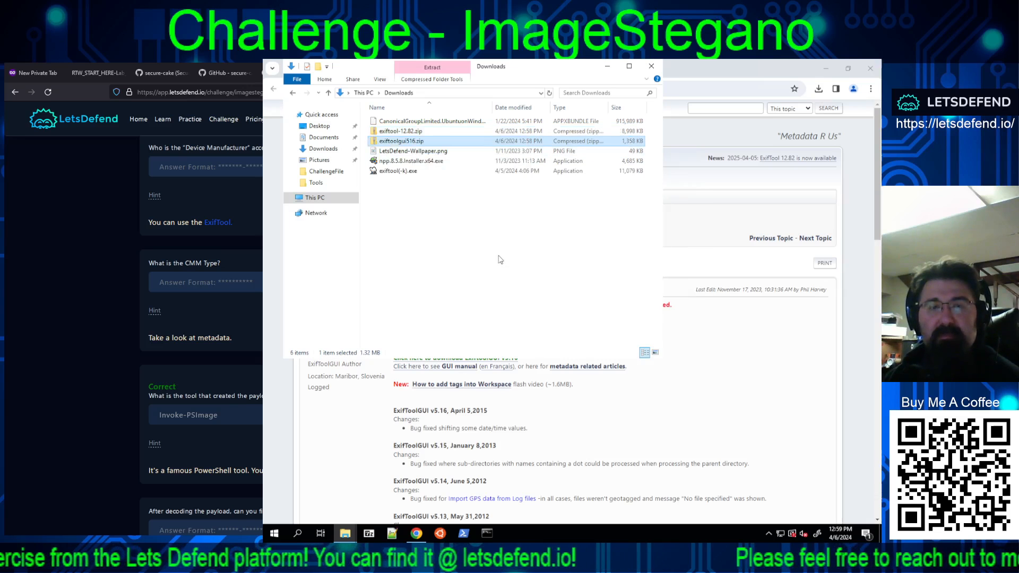
Step: Run exiftool(-k).exe without a file to read its Windows usage instructions, and end the program
double_click(393, 171)
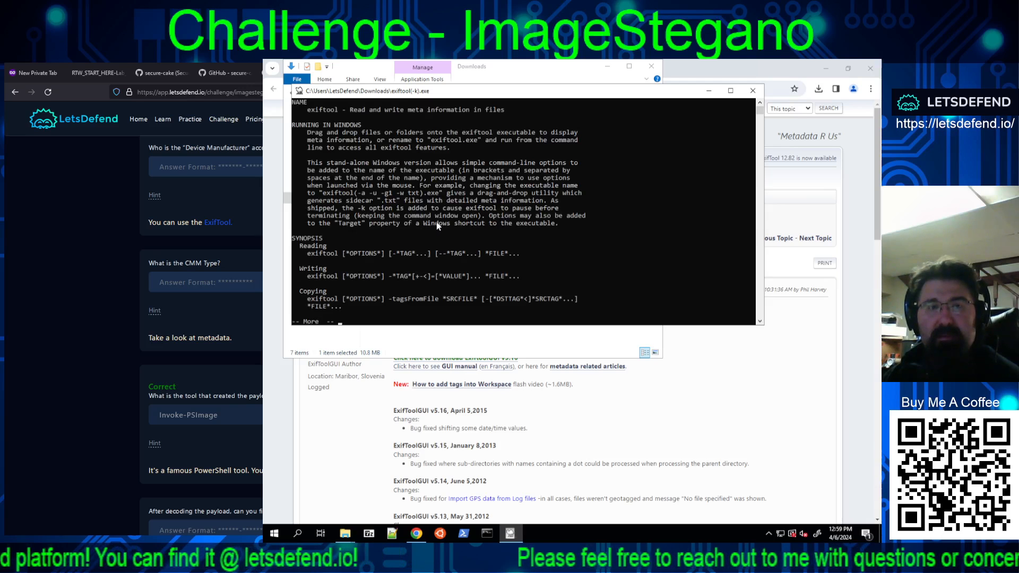
left_click(436, 222)
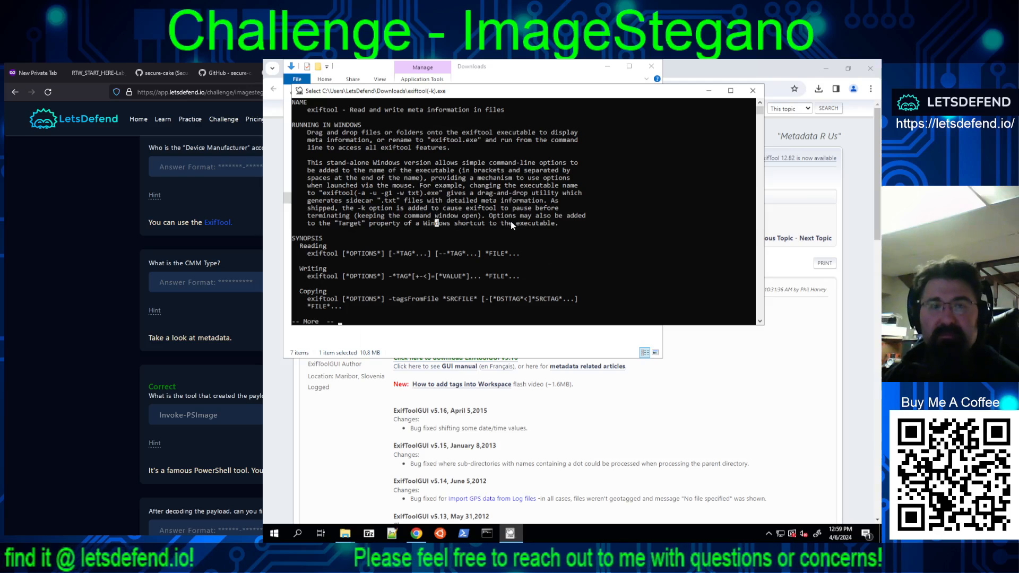
key("ctrl+c")
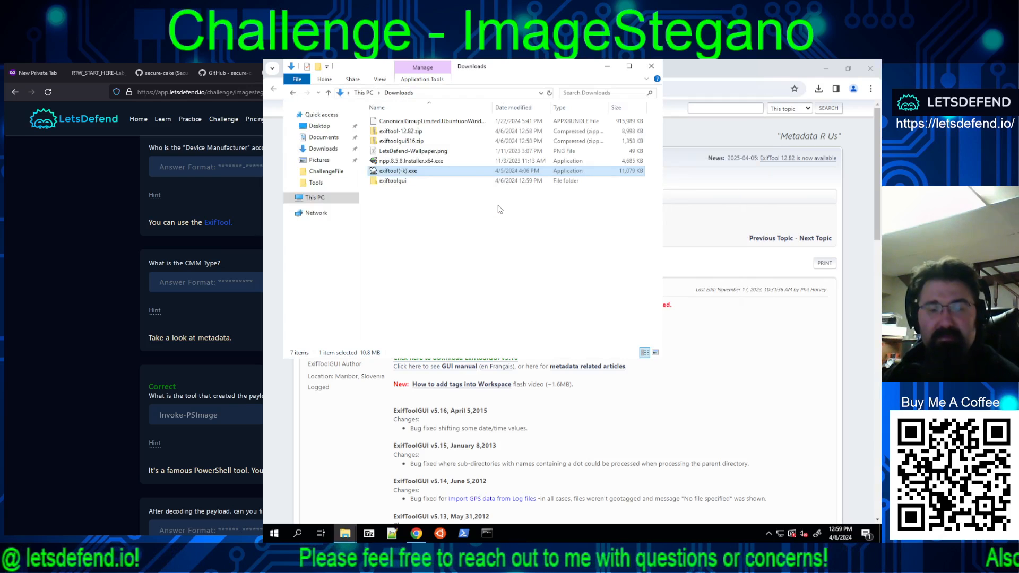
left_click(484, 200)
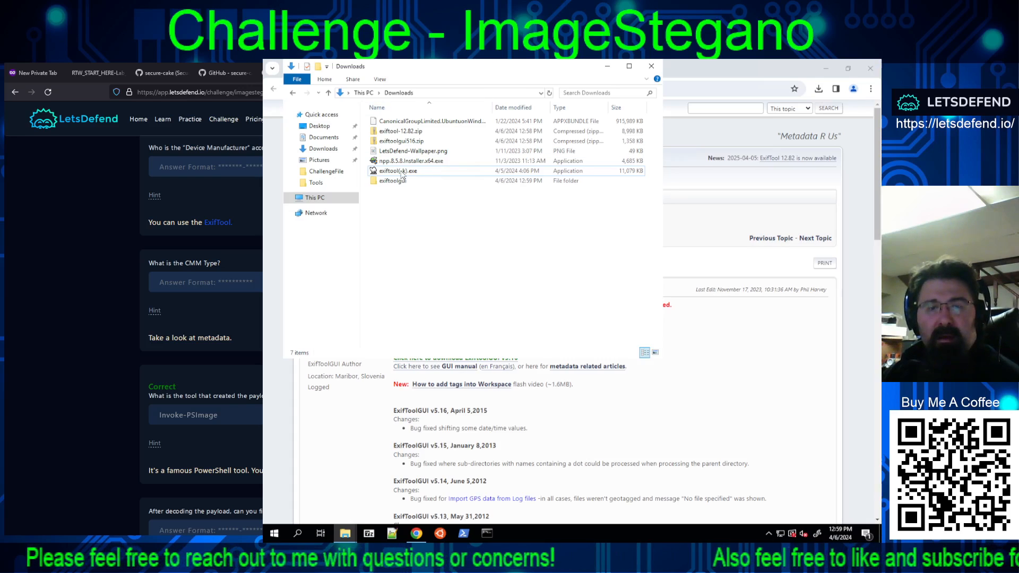
Step: Open the ChallengeFile folder in a separate window and run exiftool(-k).exe on Sd6wF1A1v.png
right_click(322, 178)
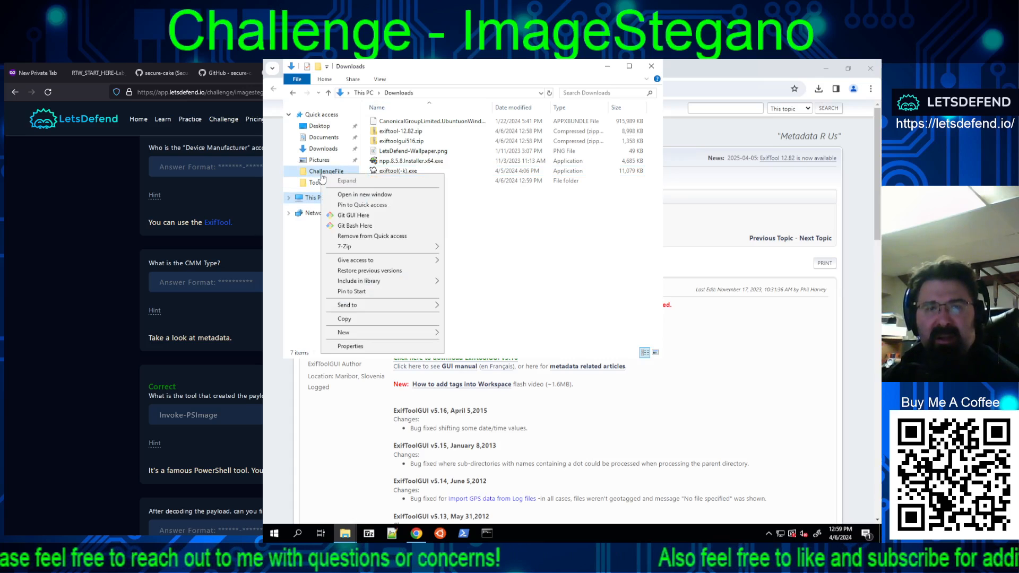
left_click(353, 201)
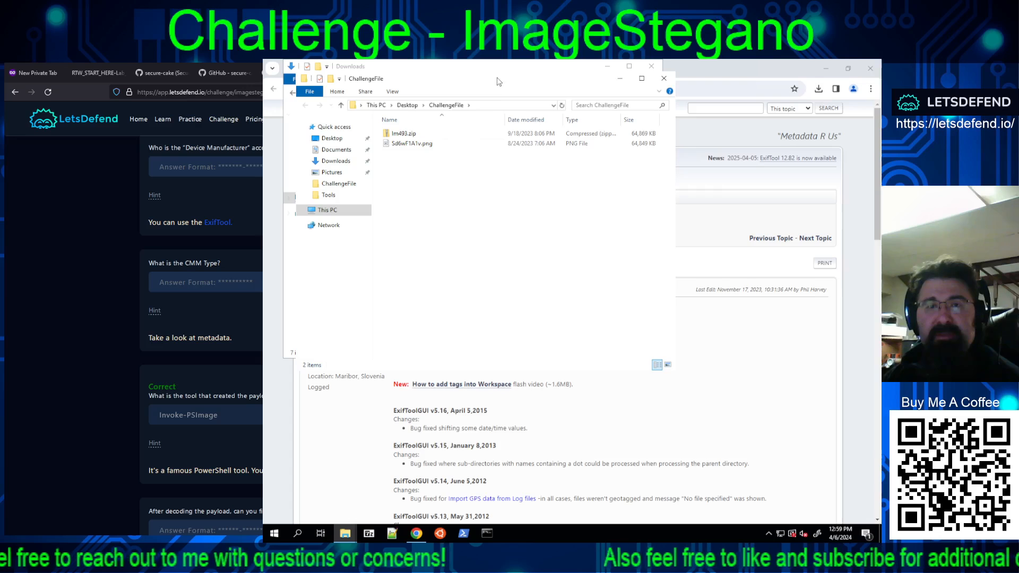
left_click_drag(486, 68, 649, 166)
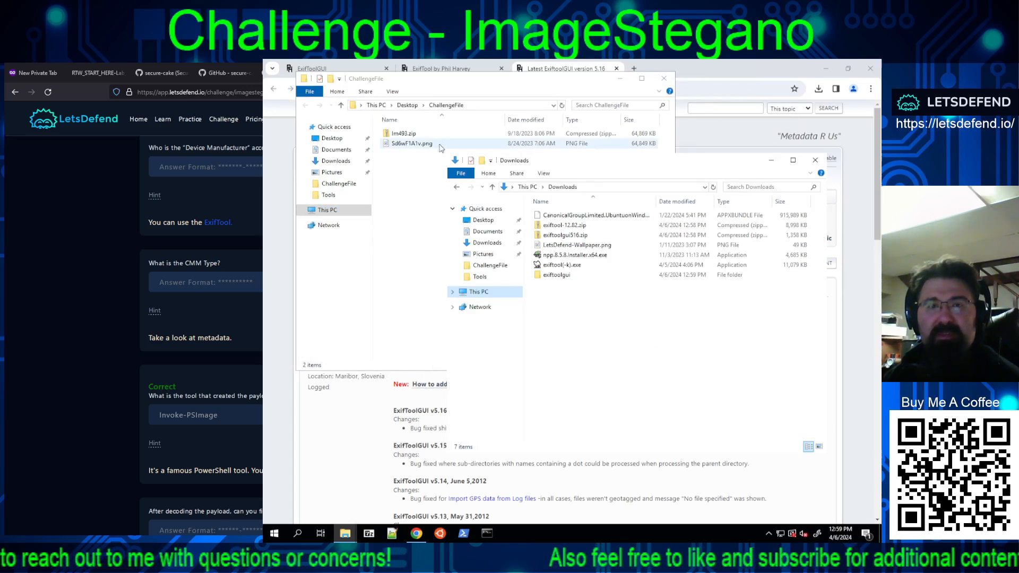
left_click_drag(399, 145, 561, 266)
Step: Copy Independent from the CMM Flags entry in the metadata and submit it as the CMM Type answer
scroll(521, 250, "up", 12)
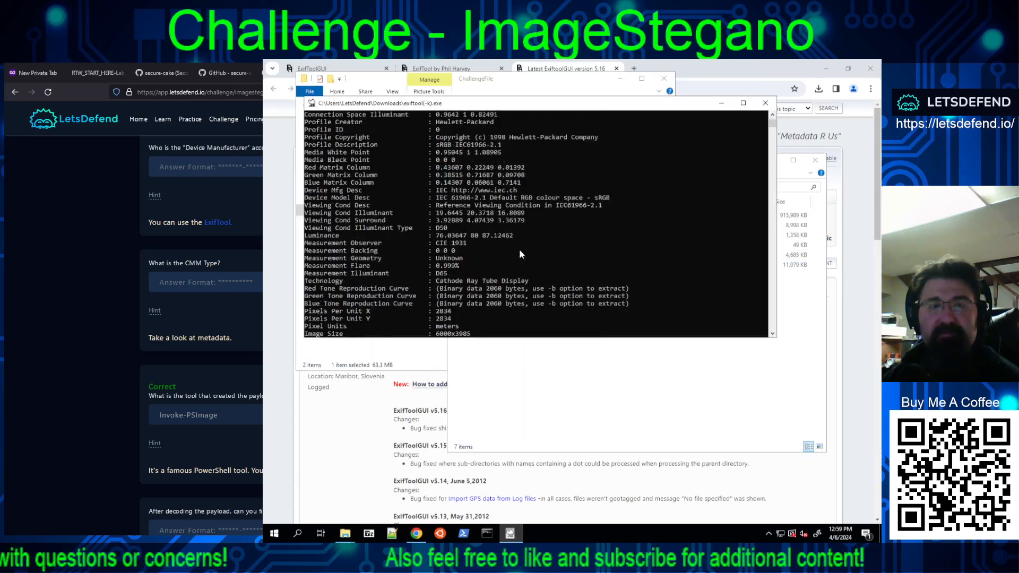
scroll(525, 252, "up", 3)
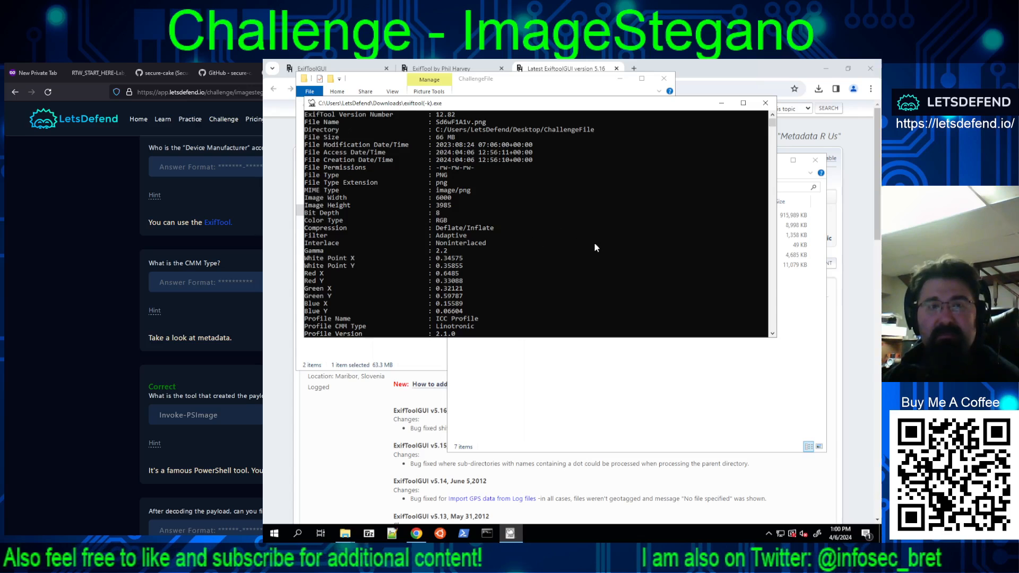
scroll(551, 217, "down", 5)
scroll(550, 218, "down", 1)
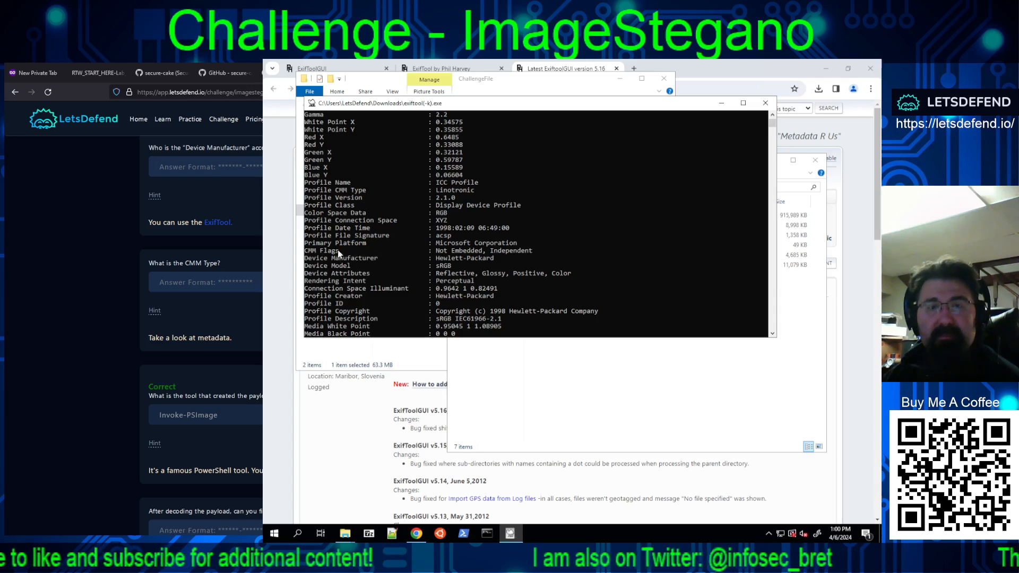
left_click_drag(305, 253, 533, 254)
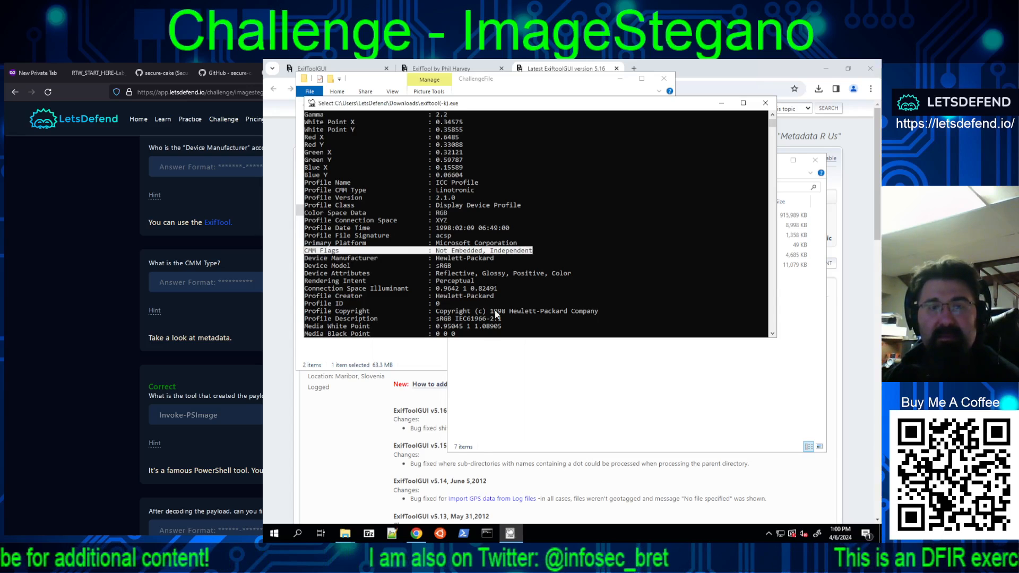
left_click(510, 243)
double_click(516, 253)
right_click(517, 253)
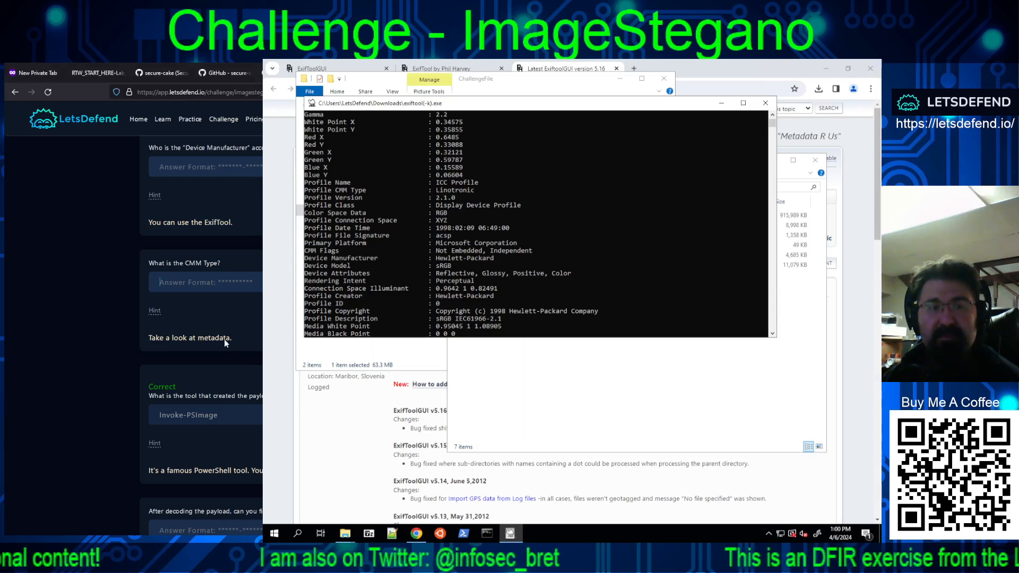
key("ctrl+v")
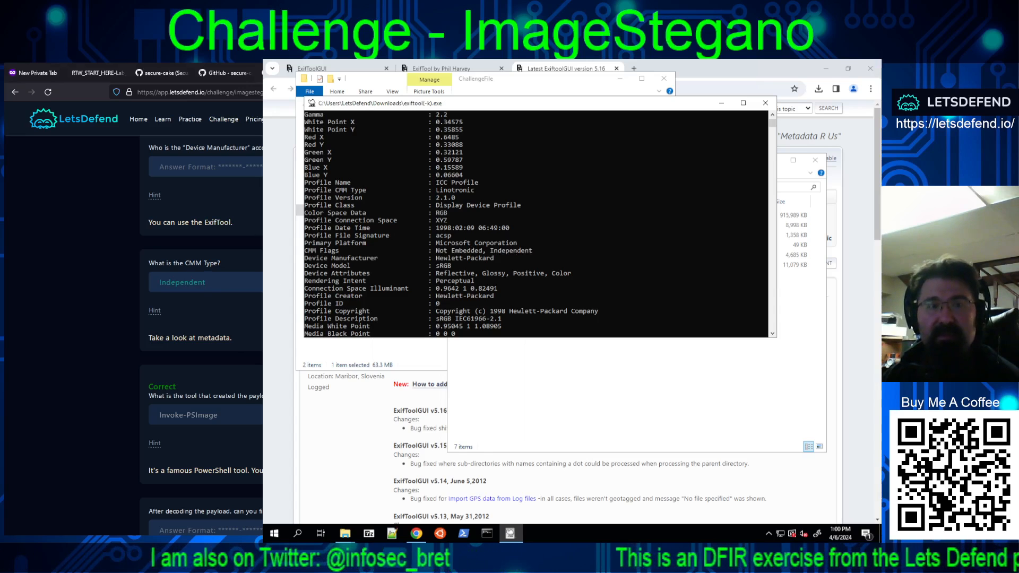
key("Return")
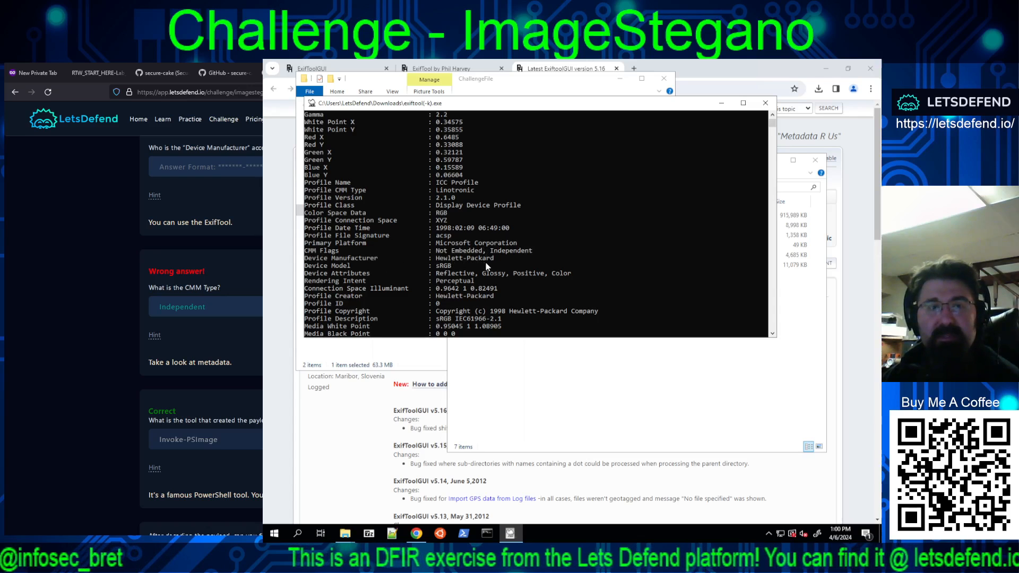
Step: Copy Hewlett-Packard from the Device Manufacturer entry and submit it as the answer to the Device Manufacturer question
left_click_drag(492, 260, 307, 260)
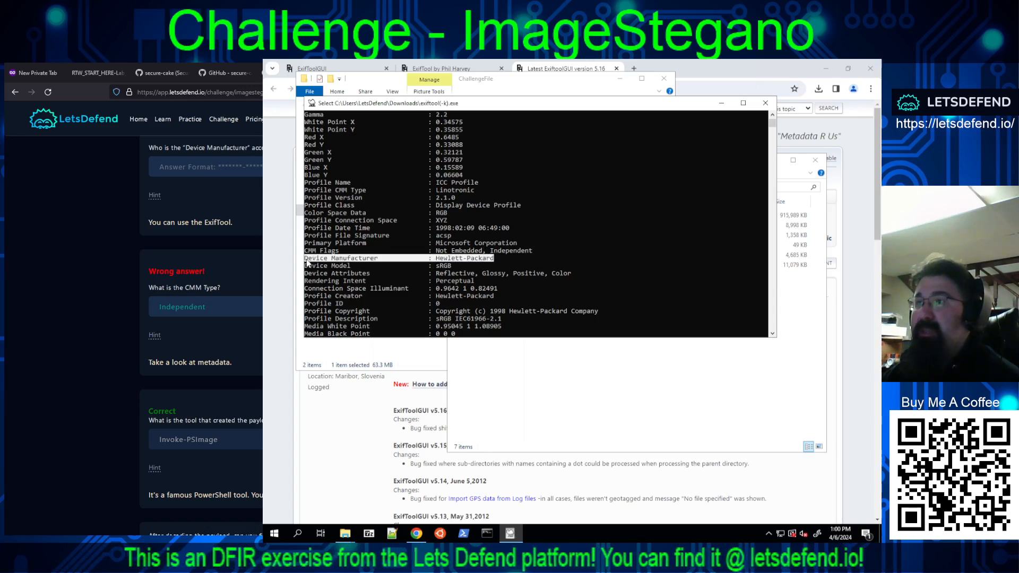
left_click_drag(308, 261, 436, 260)
right_click(463, 261)
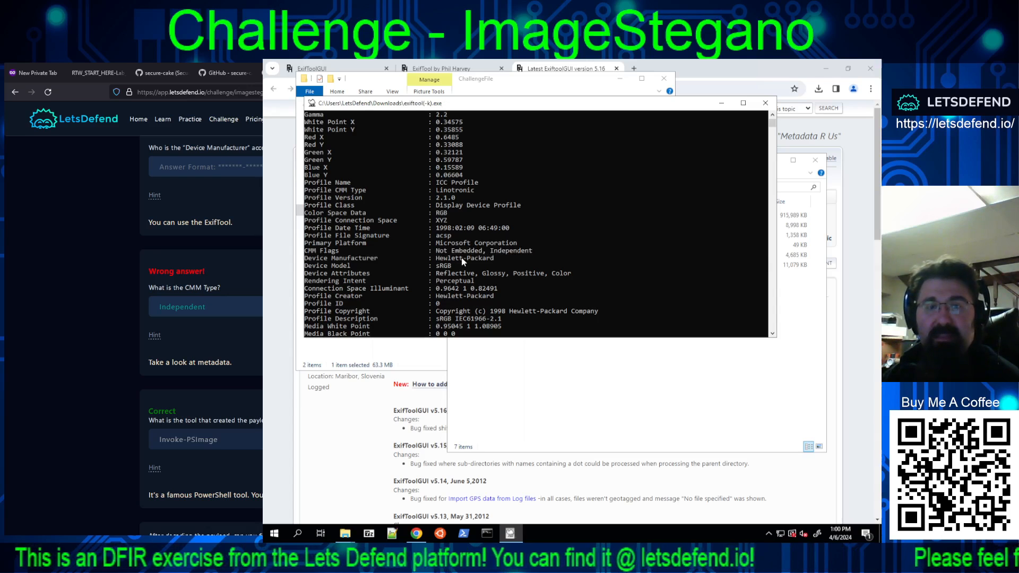
left_click(222, 163)
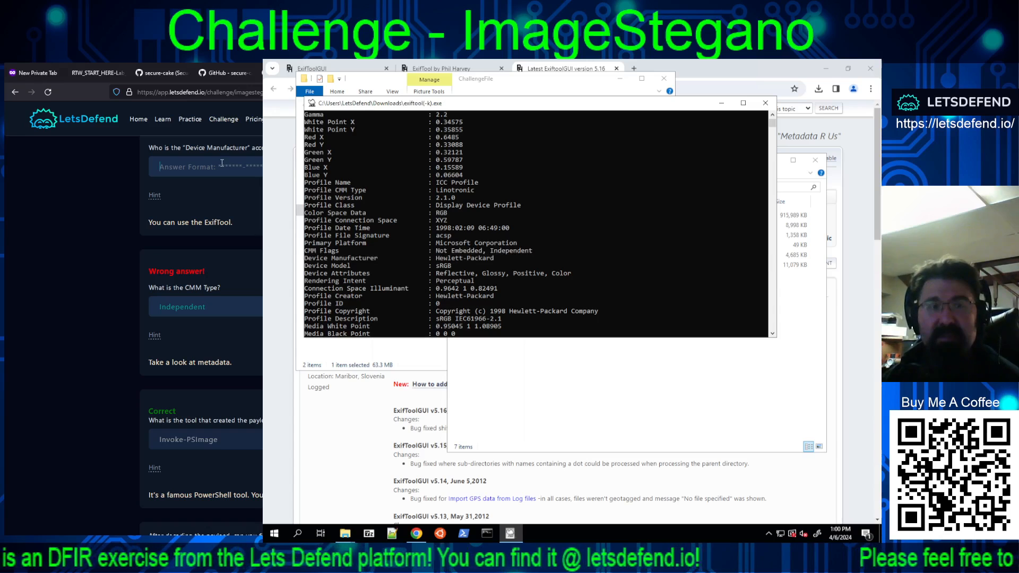
key("ctrl+v")
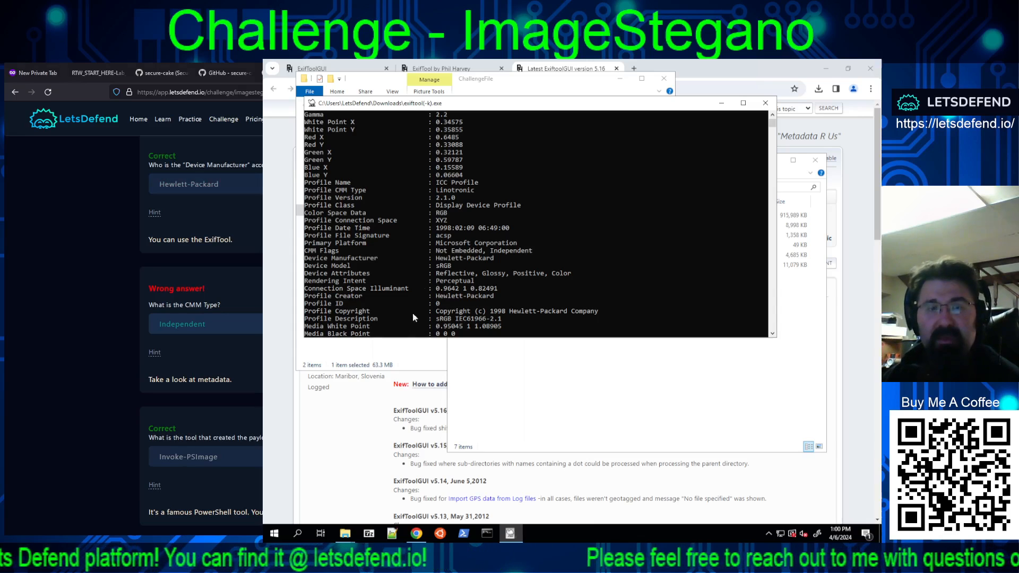
Step: Examine the remaining metadata entries of Sd6wF1A1v.png and close the ExifTool output
scroll(428, 202, "down", 4)
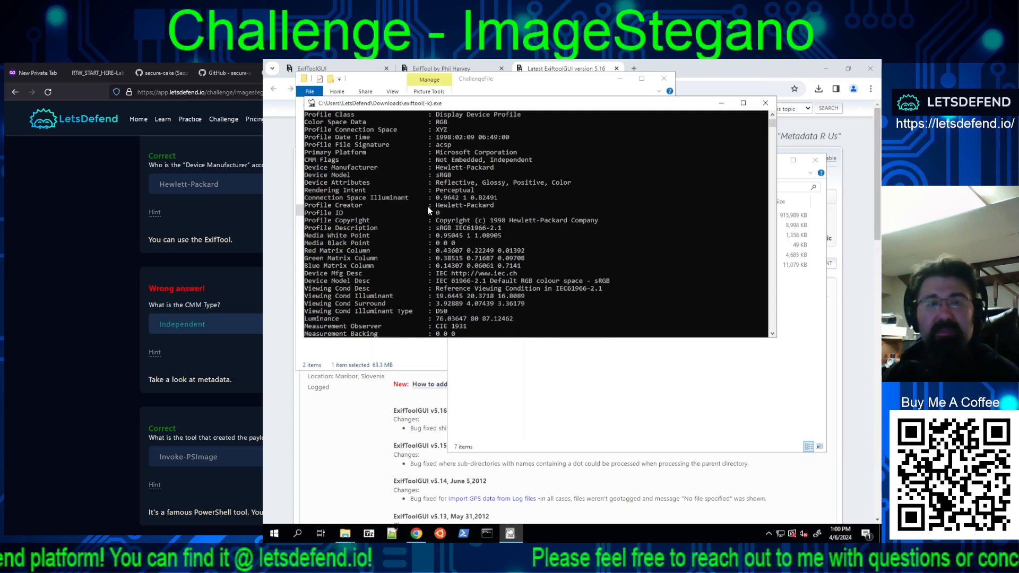
scroll(419, 202, "down", 4)
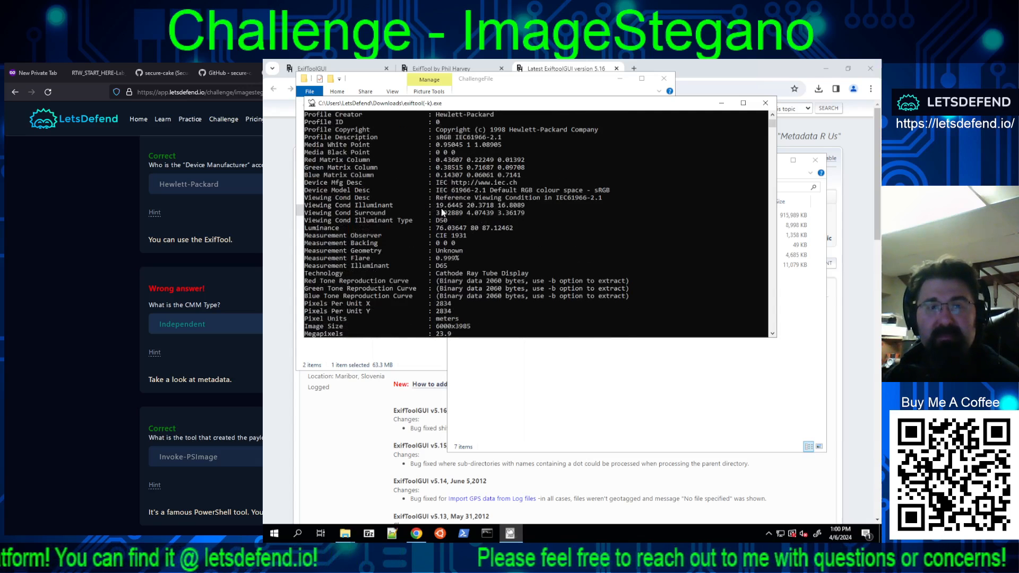
scroll(425, 211, "down", 3)
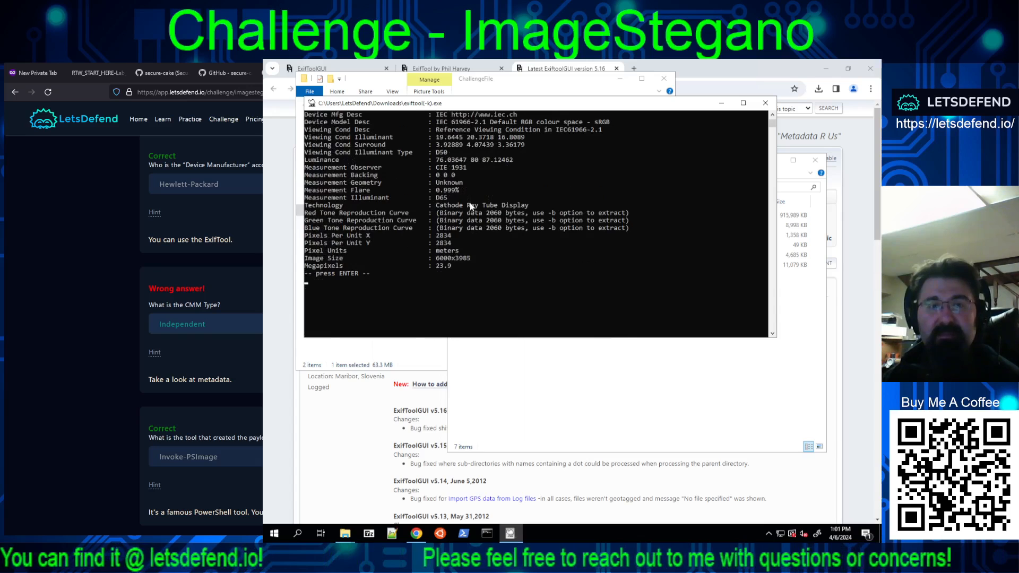
key("Return")
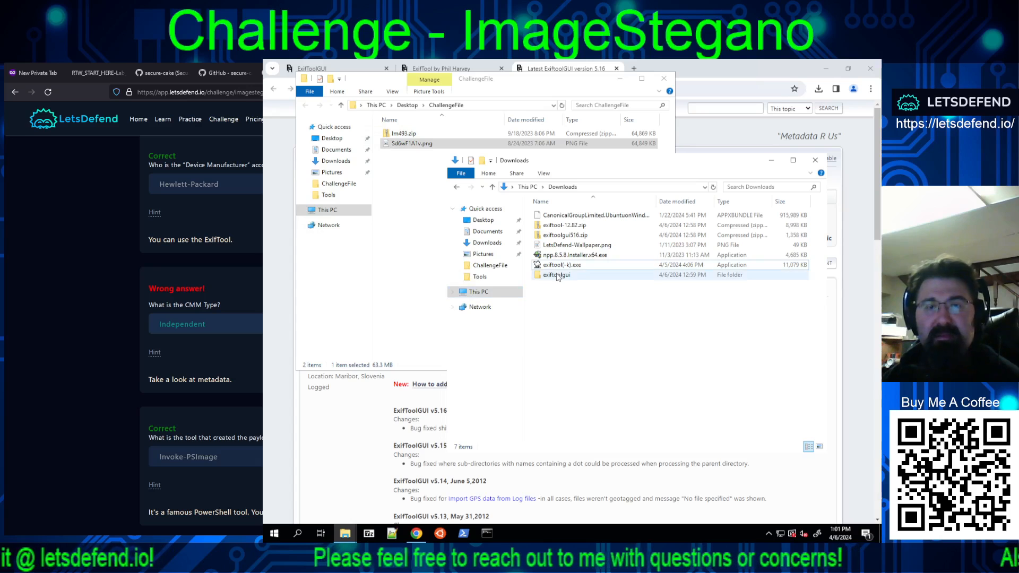
Step: Try to browse the ChallengeFile folder in ExifToolGUI.exe from the exiftoolgui folder, and close the program
double_click(557, 275)
double_click(556, 238)
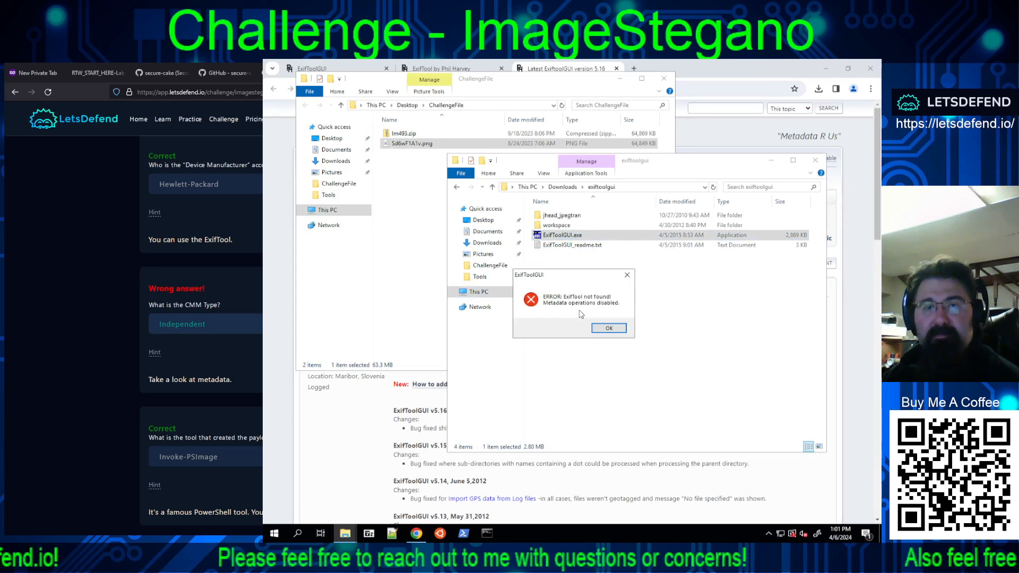
left_click(609, 329)
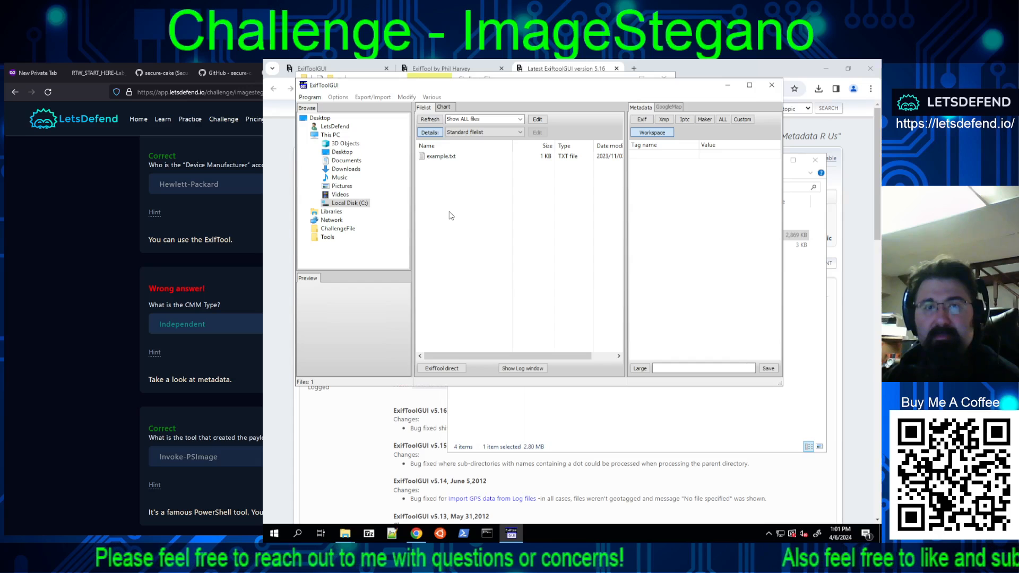
left_click(326, 229)
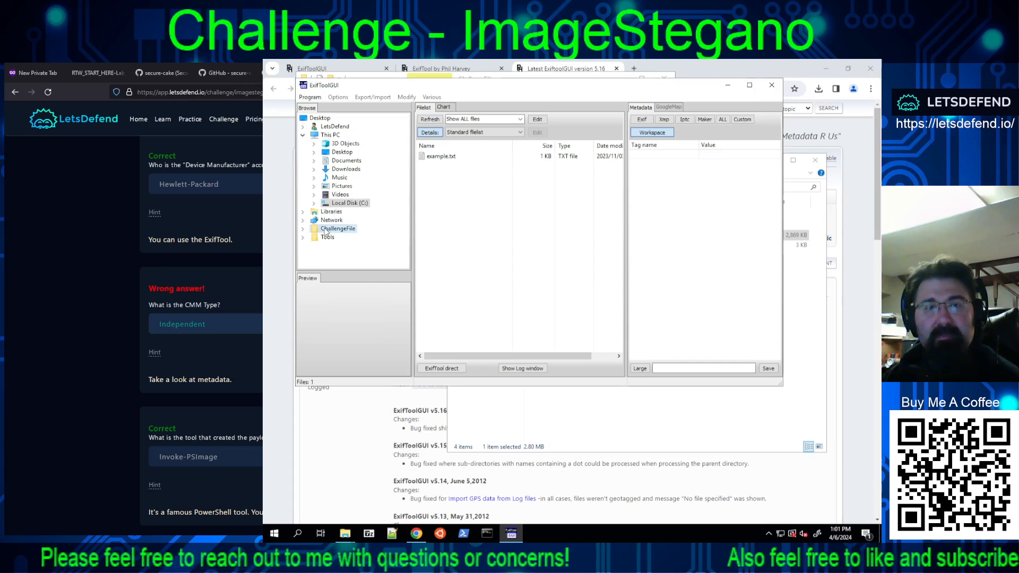
left_click(607, 330)
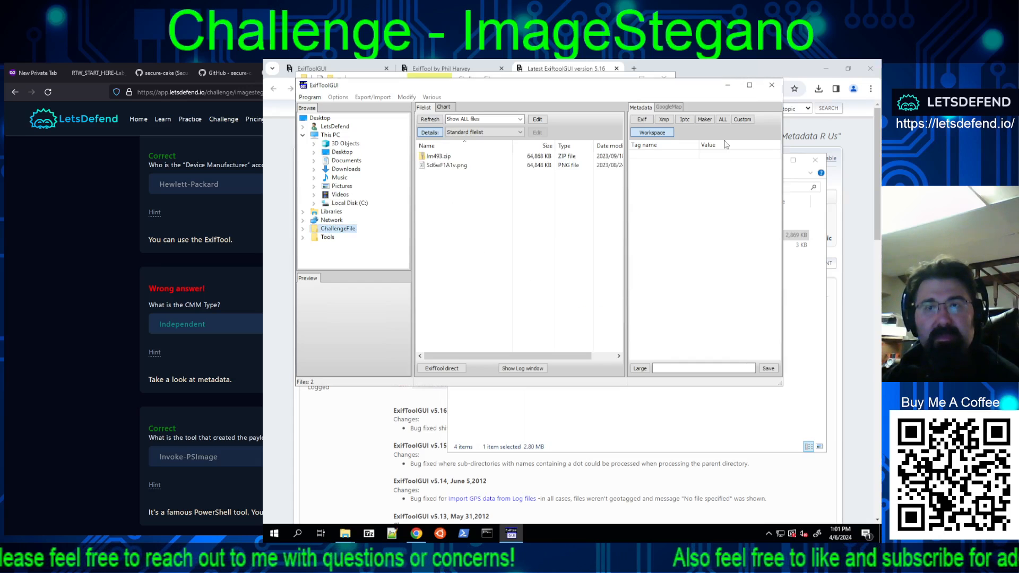
left_click(776, 86)
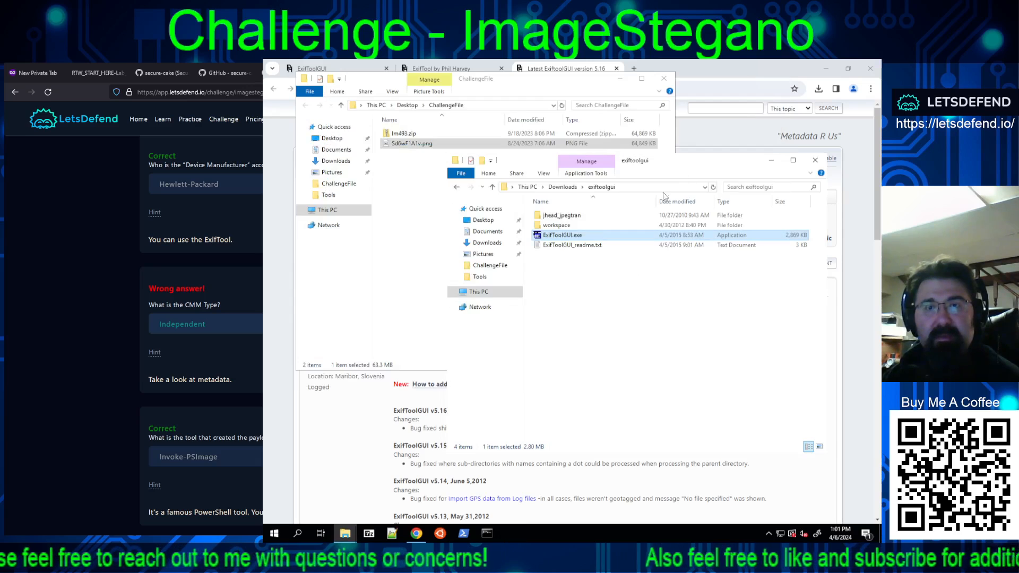
Step: Copy exiftool(-k).exe from Downloads into the exiftoolgui folder and open that folder
left_click(566, 188)
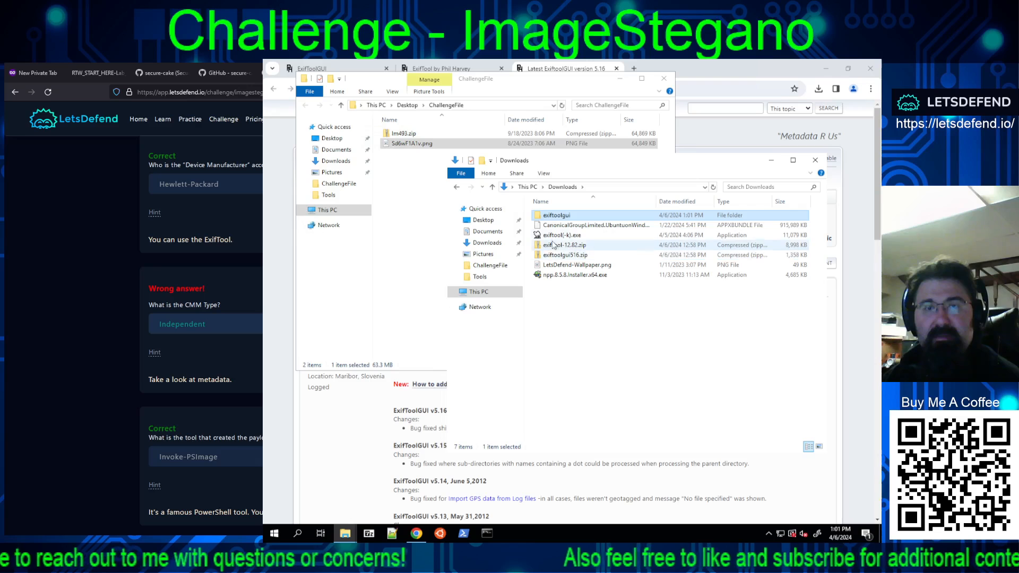
left_click_drag(556, 236, 557, 219)
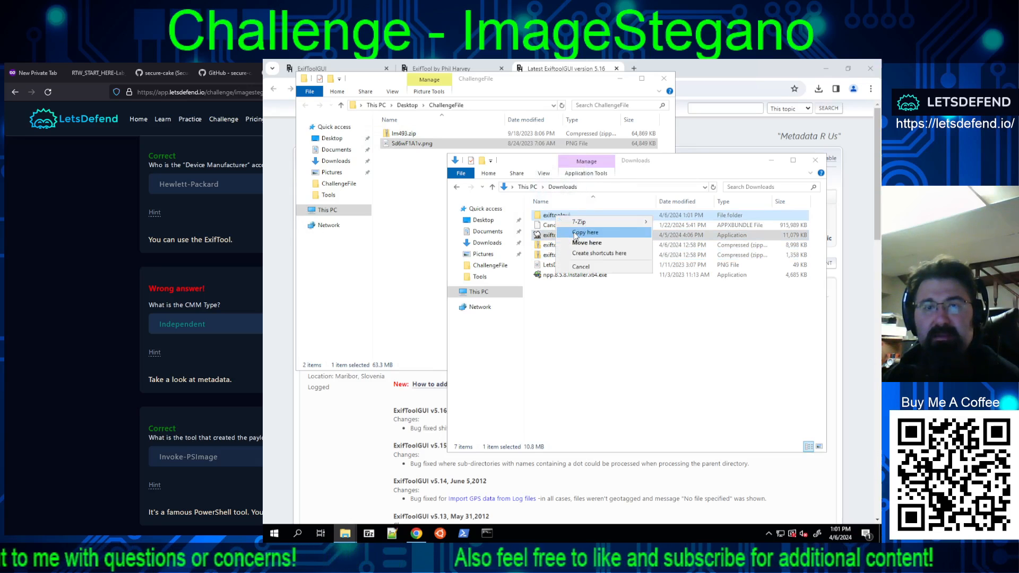
left_click(566, 232)
left_click(551, 218)
double_click(551, 219)
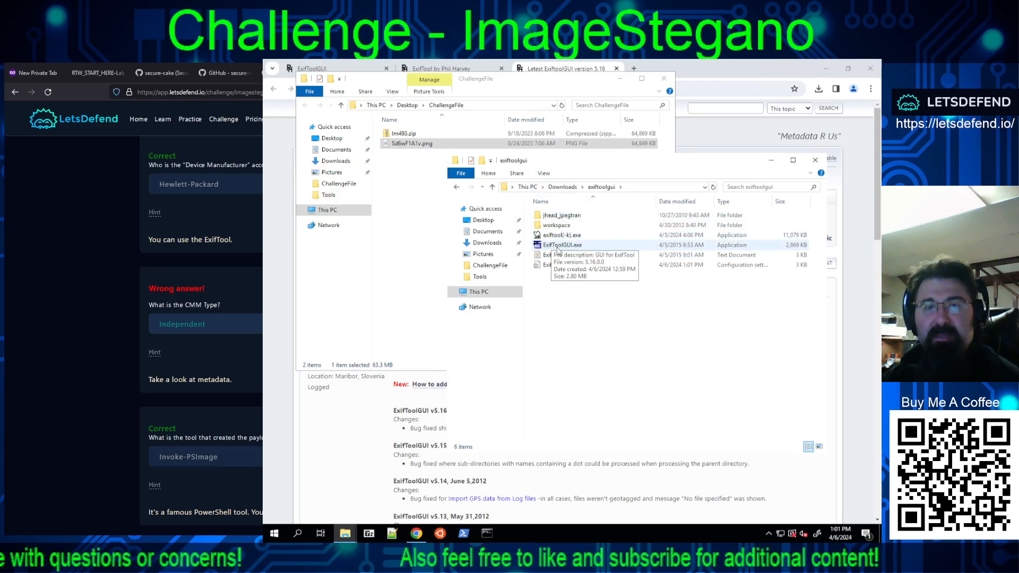
Step: Try to view the metadata of Sd6wF1A1v.png in ExifToolGUI.exe, and close the image and the program
left_click(558, 247)
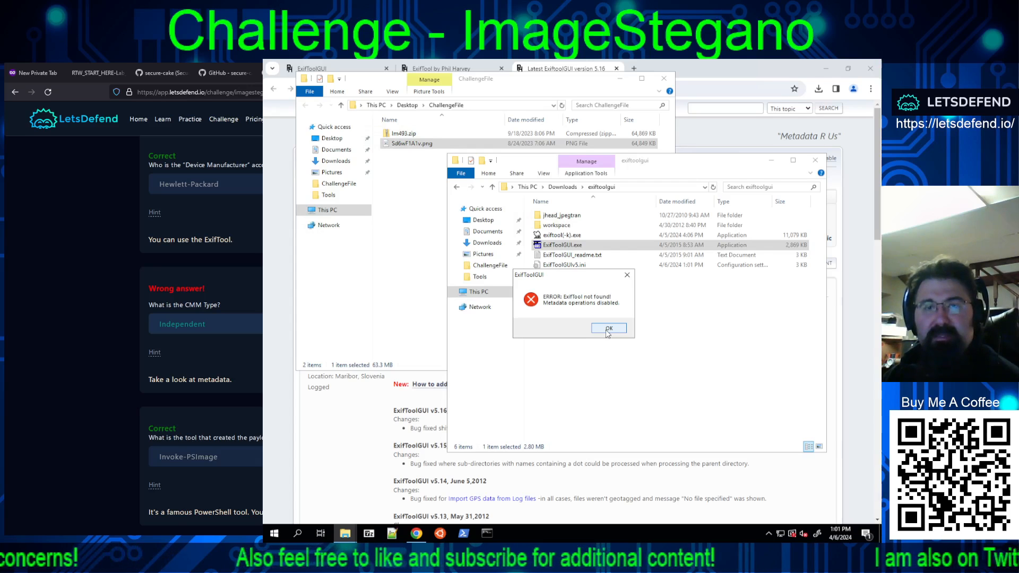
left_click(608, 329)
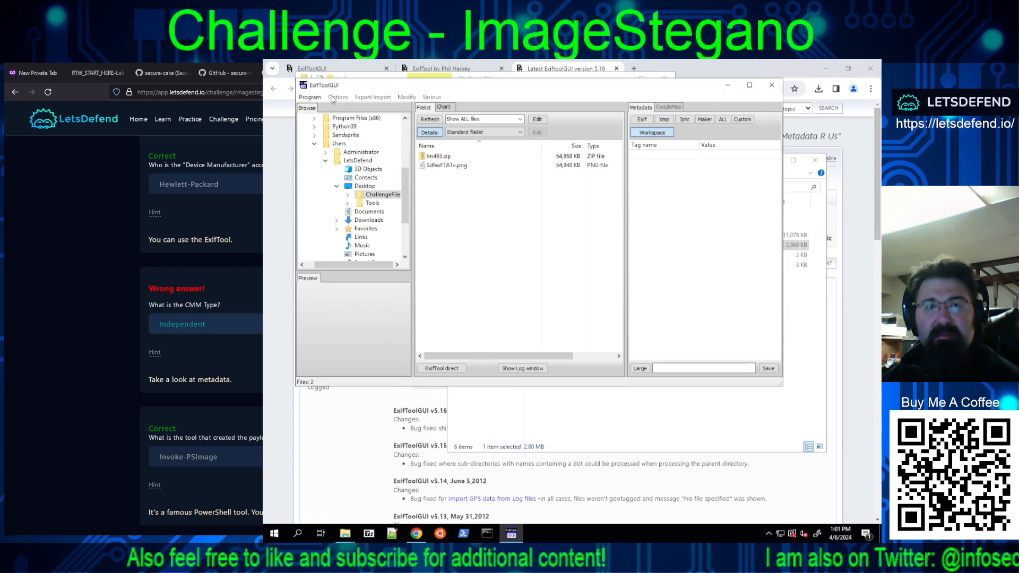
left_click(310, 98)
left_click(311, 99)
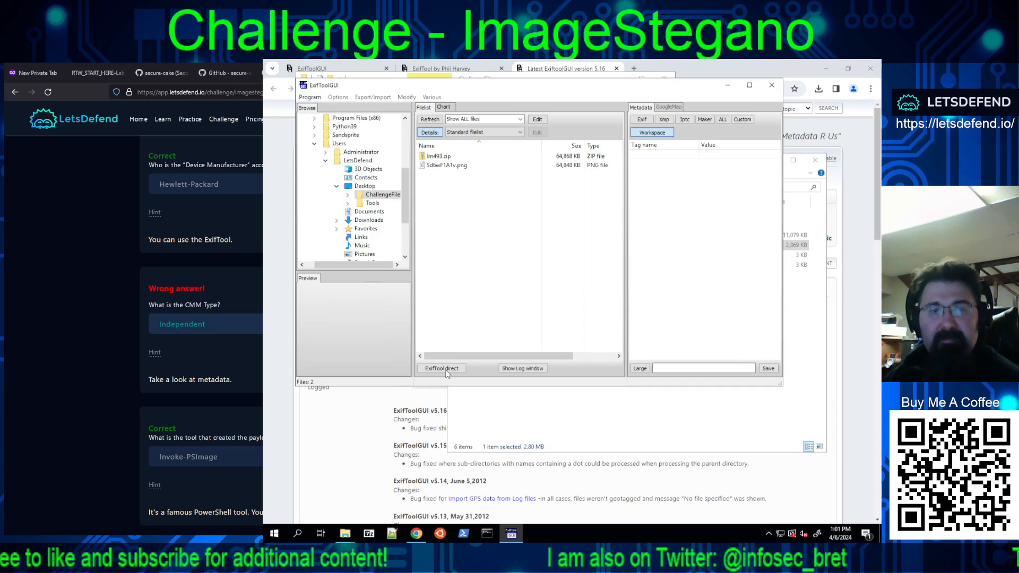
left_click(429, 166)
double_click(429, 166)
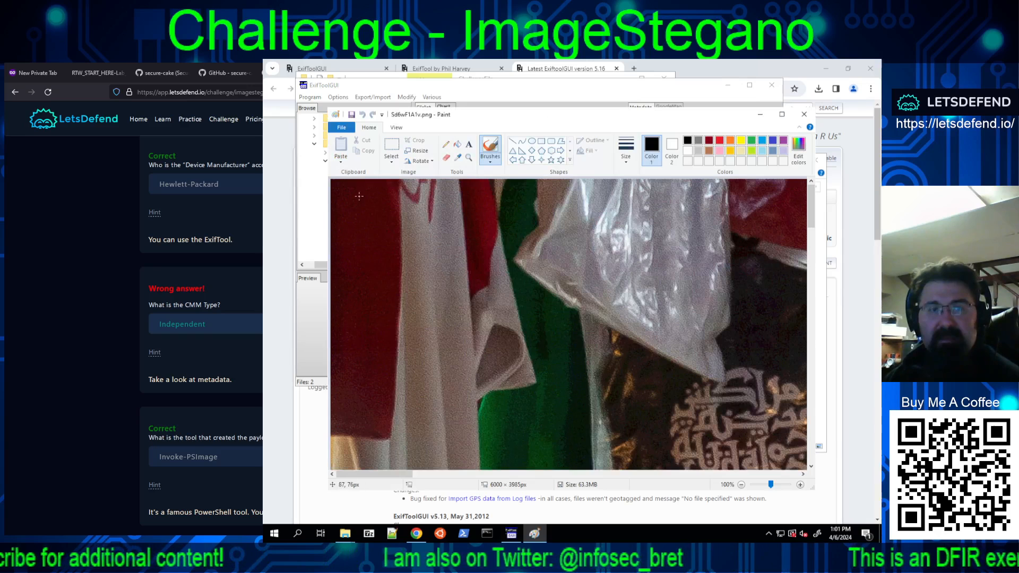
left_click(803, 116)
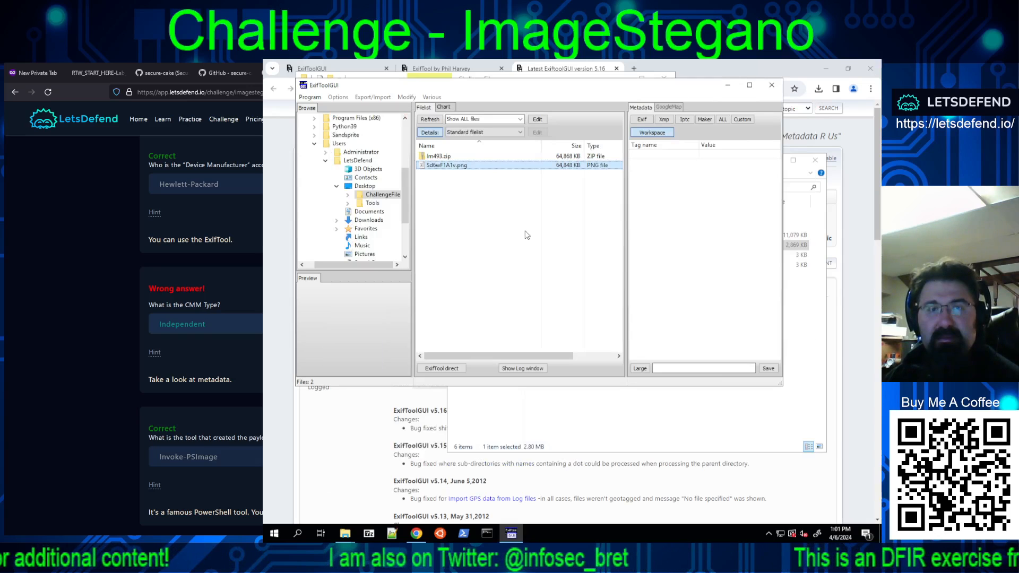
left_click(765, 90)
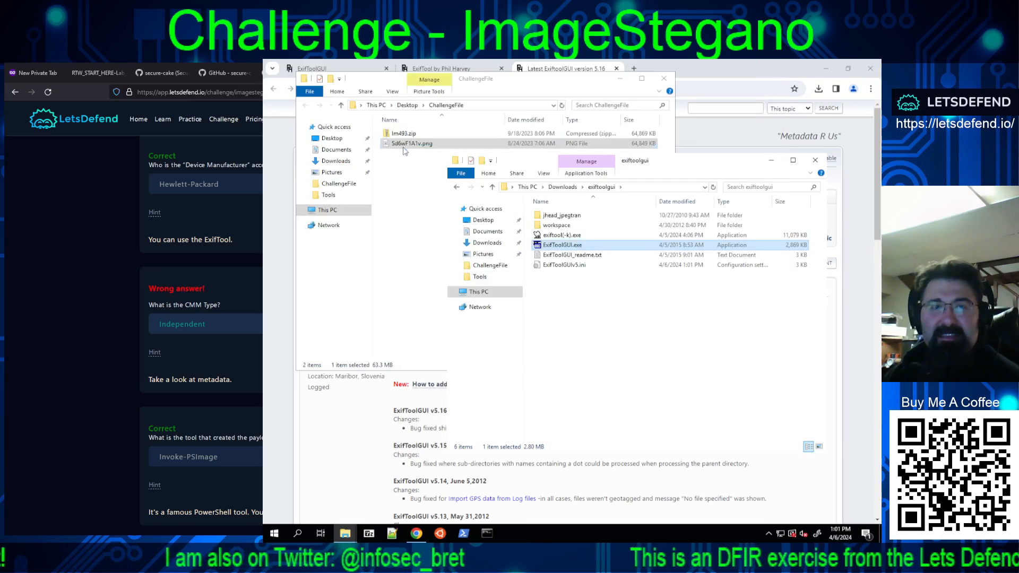
Step: Copy Sd6wF1A1v.png from the ChallengeFile folder into the Downloads folder
left_click_drag(412, 143, 648, 332)
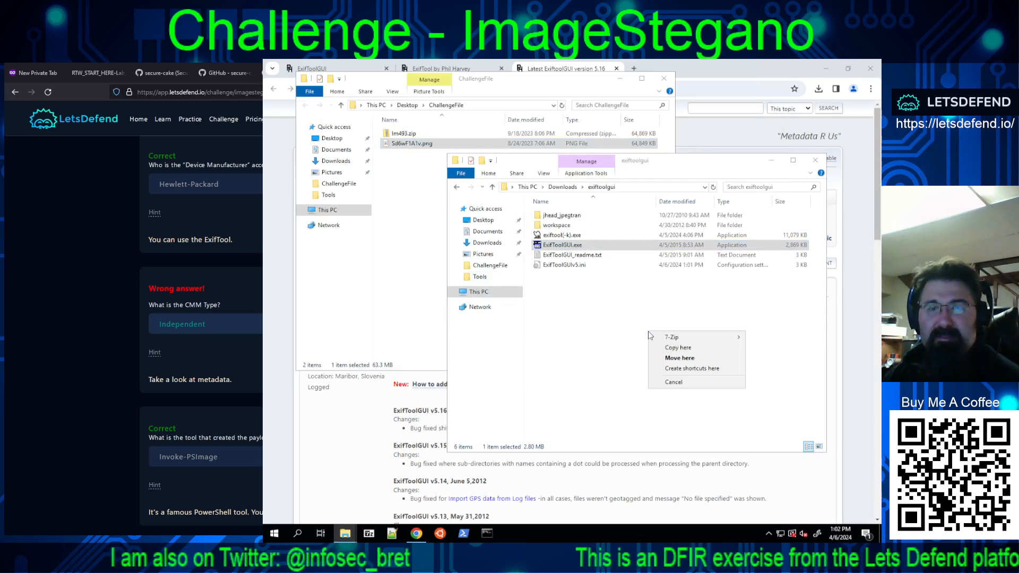
left_click(563, 188)
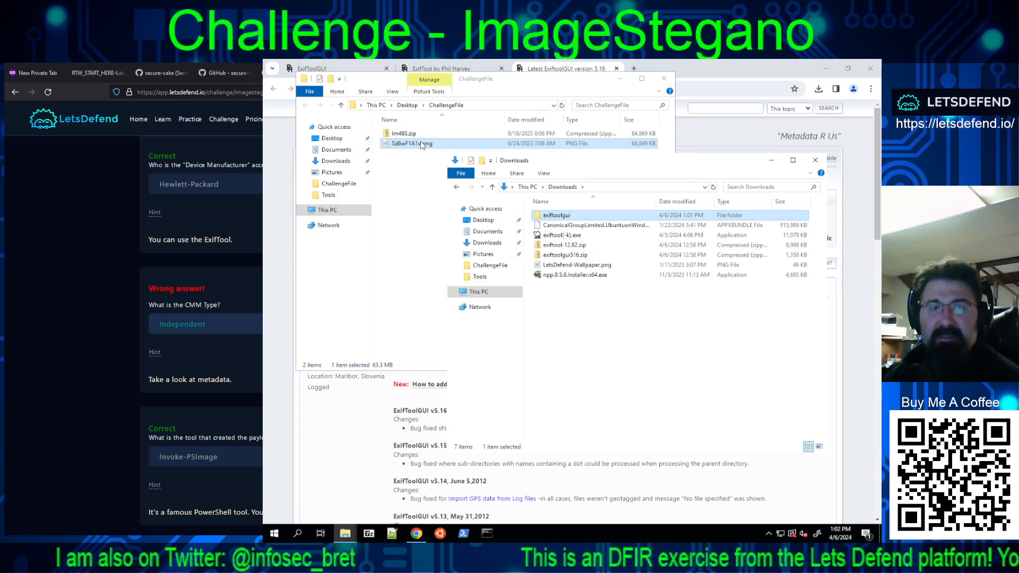
left_click_drag(425, 144, 600, 307)
left_click(621, 321)
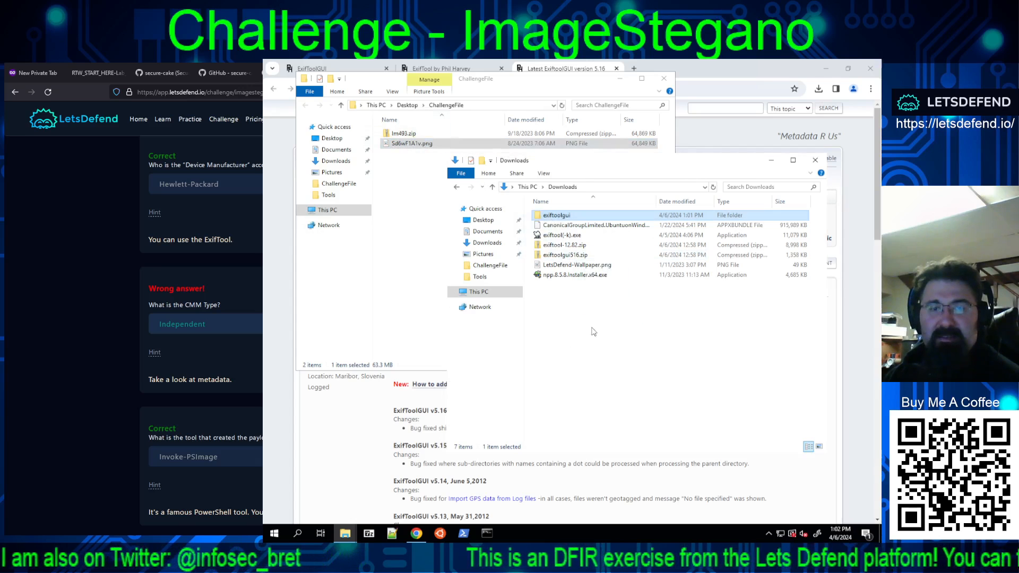
Step: Switch to Command Prompt, change to the downloads directory and run "exiftool(-k).exe" on Sd6wF1A1v.png
left_click(488, 533)
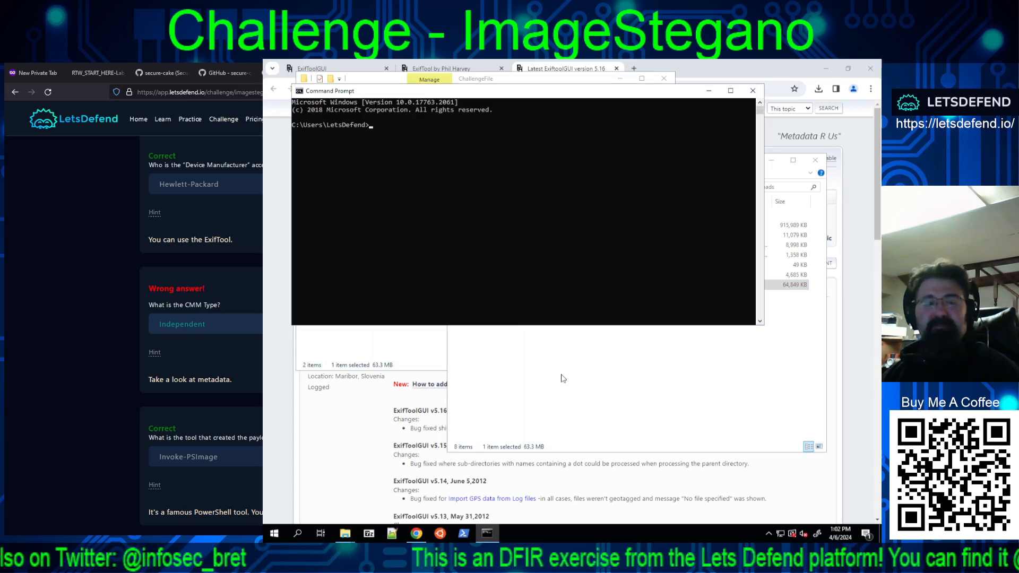
type("cd downloads")
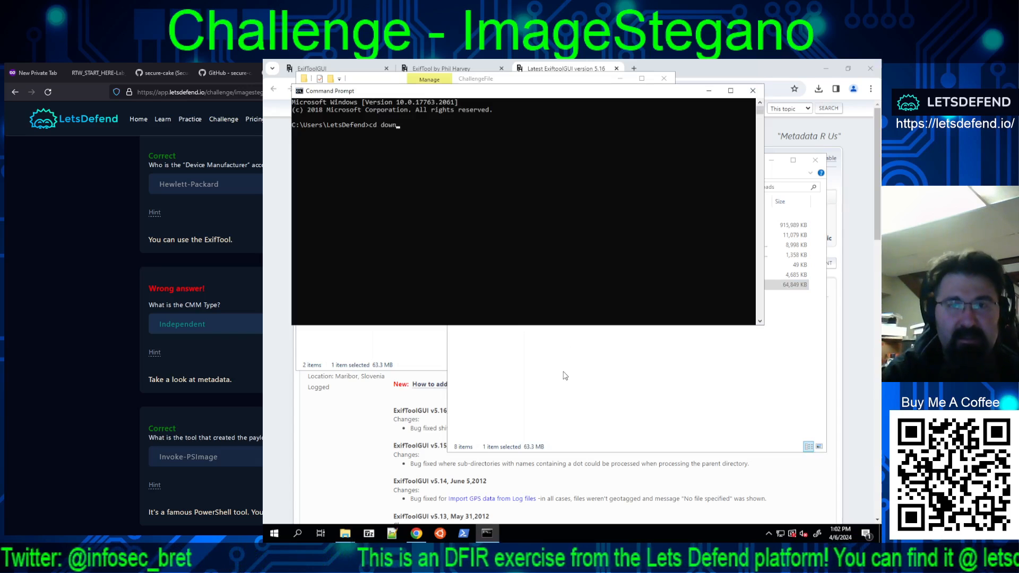
key("Return")
type("ex")
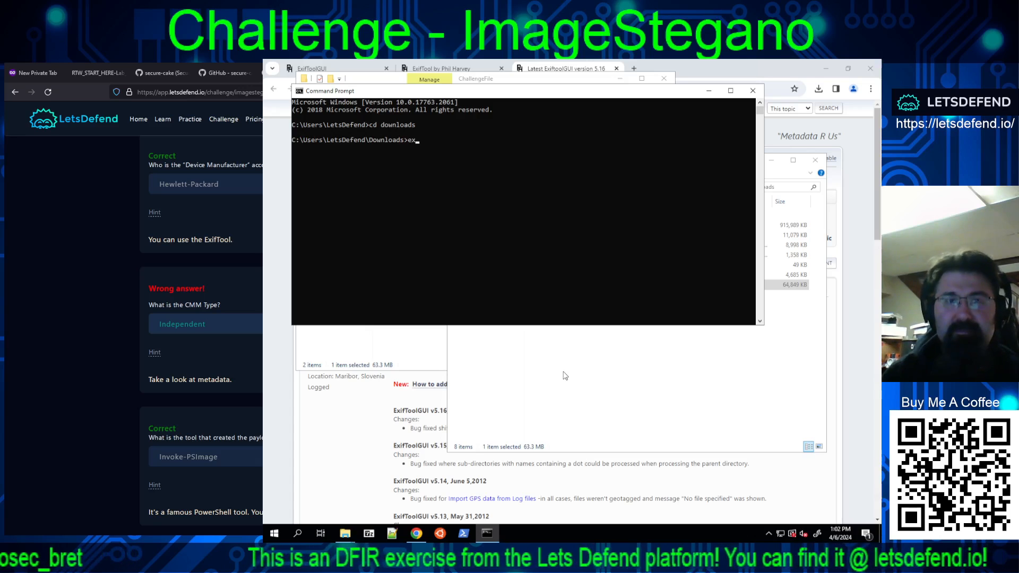
left_click_drag(531, 91, 579, 267)
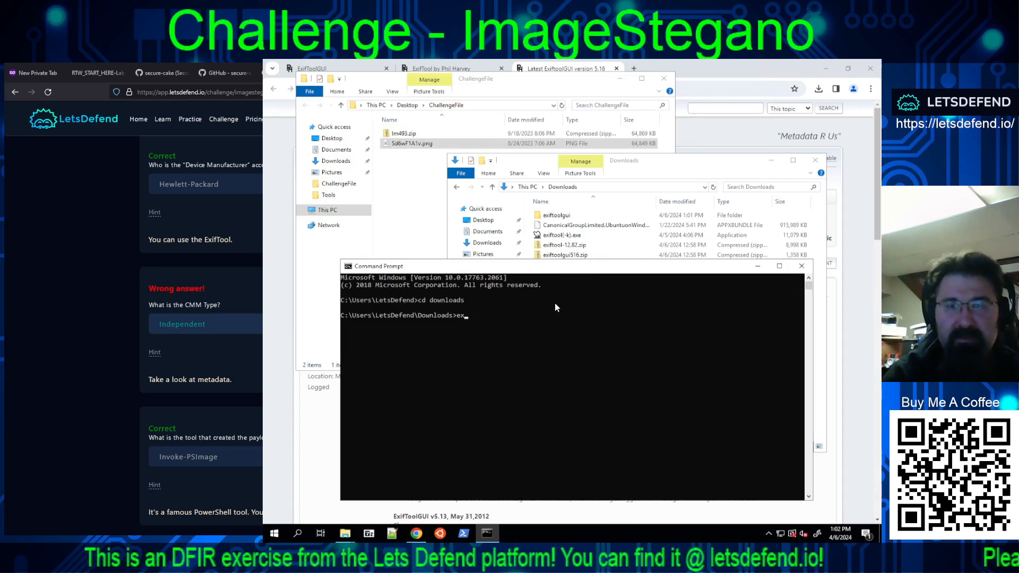
type("iftool")
key("Tab")
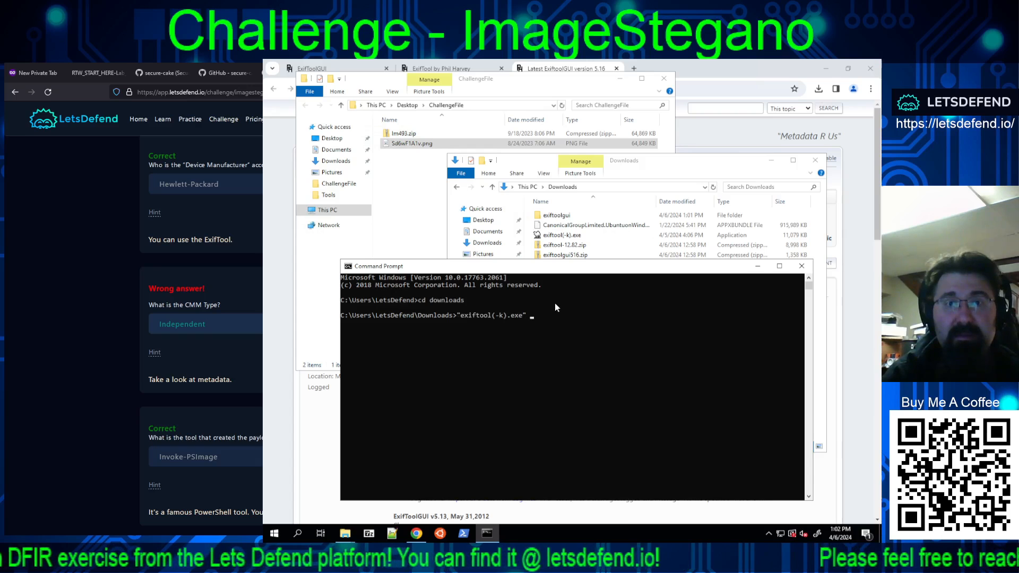
key("Return")
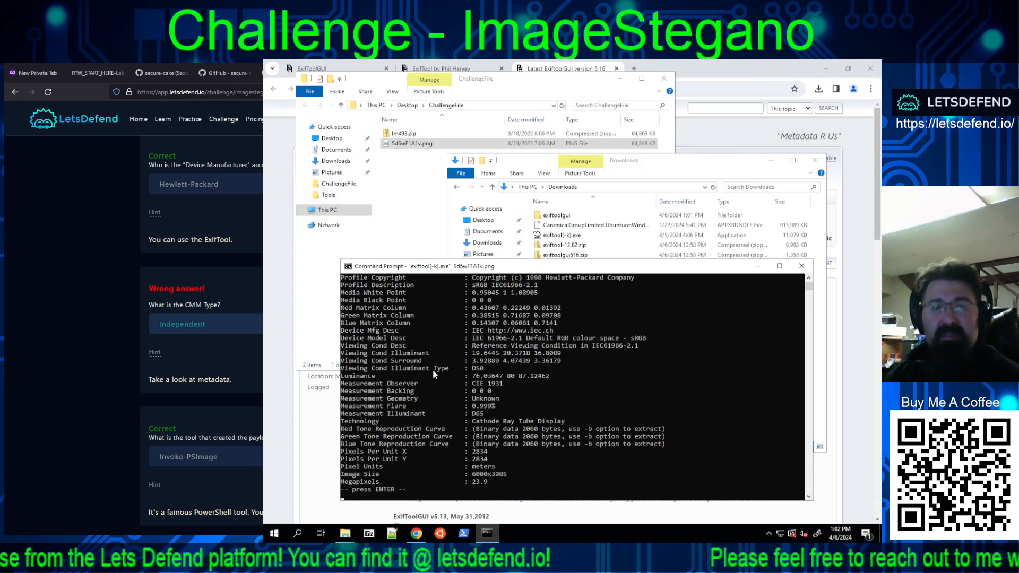
Step: Finish the ExifTool run and examine its full metadata output for the CMM Type
key("Return")
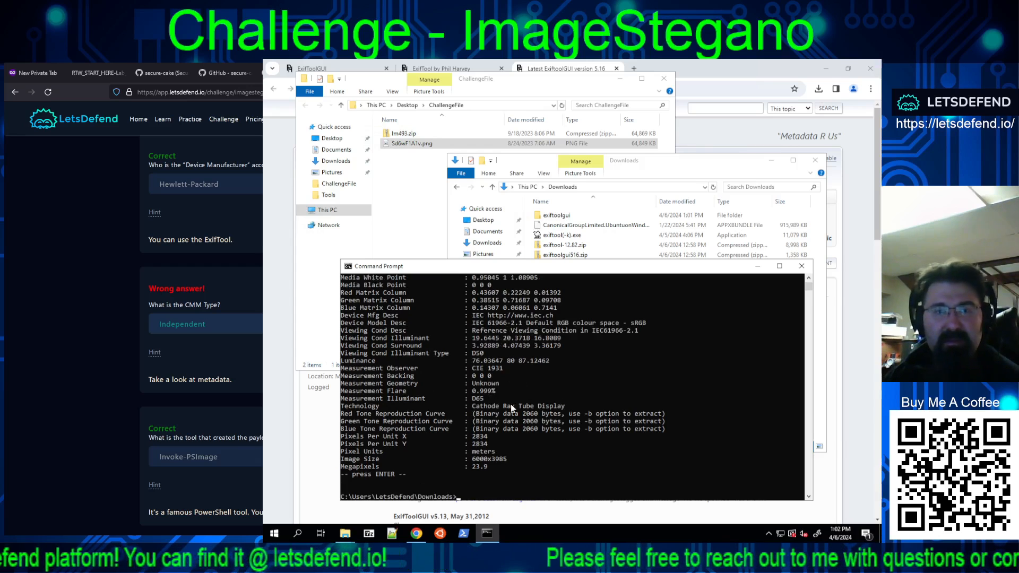
scroll(532, 401, "up", 3)
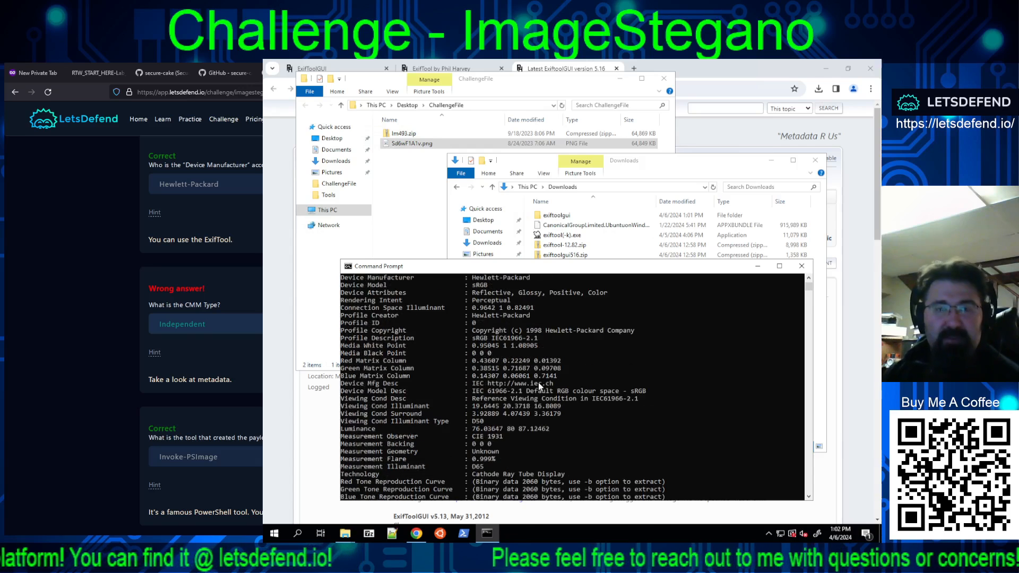
scroll(539, 382, "up", 4)
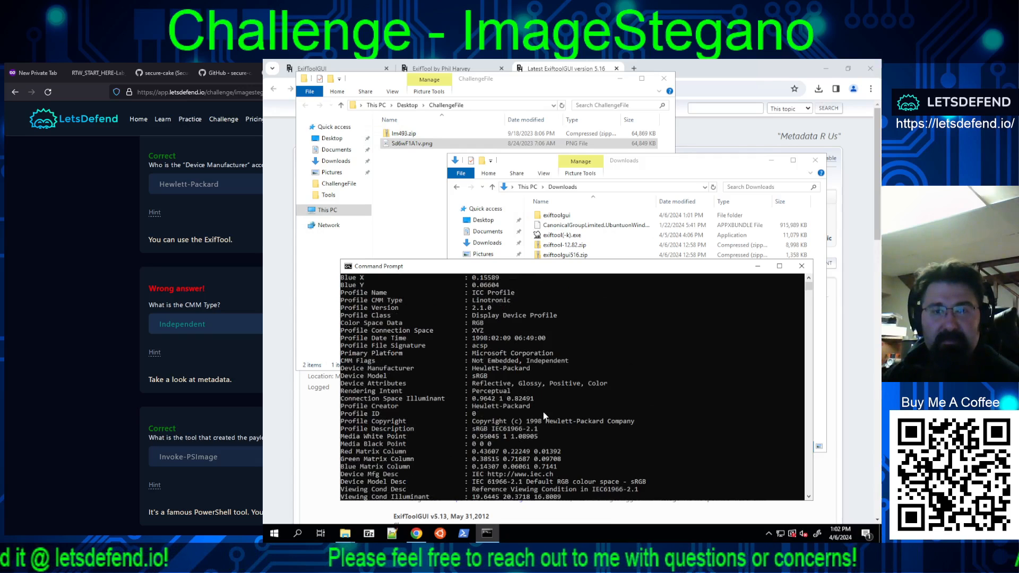
scroll(544, 416, "up", 4)
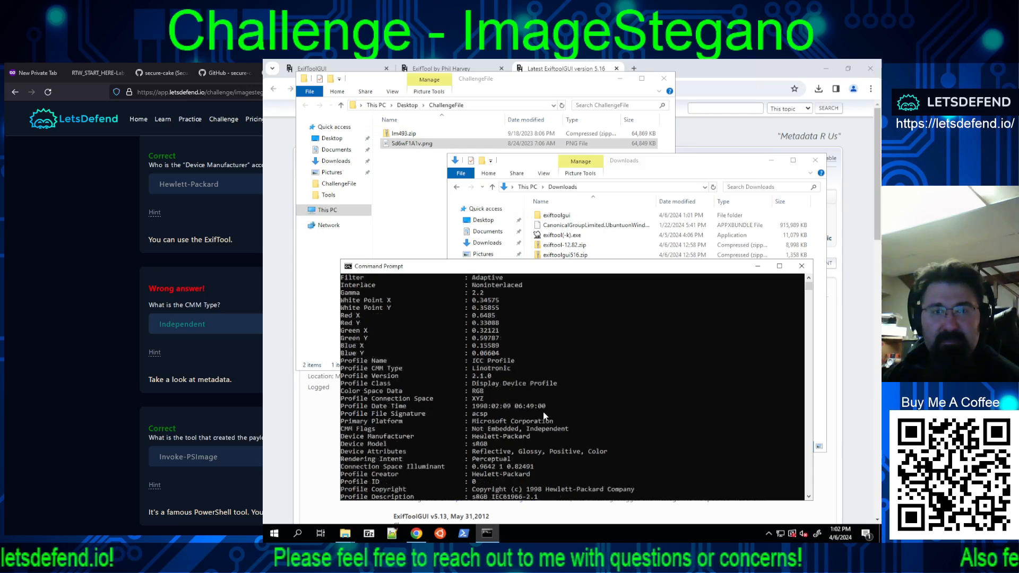
scroll(544, 416, "up", 4)
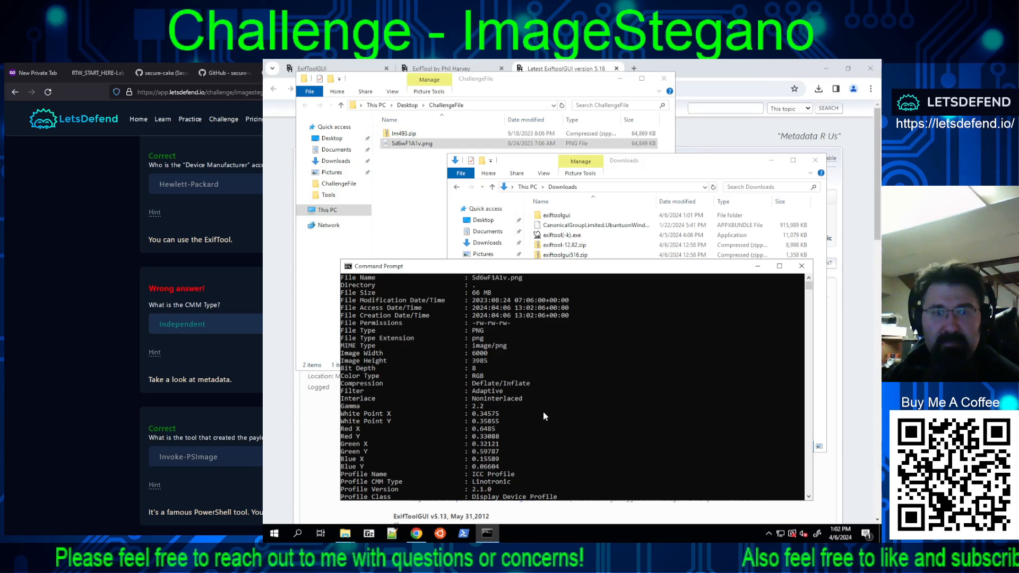
scroll(544, 417, "up", 3)
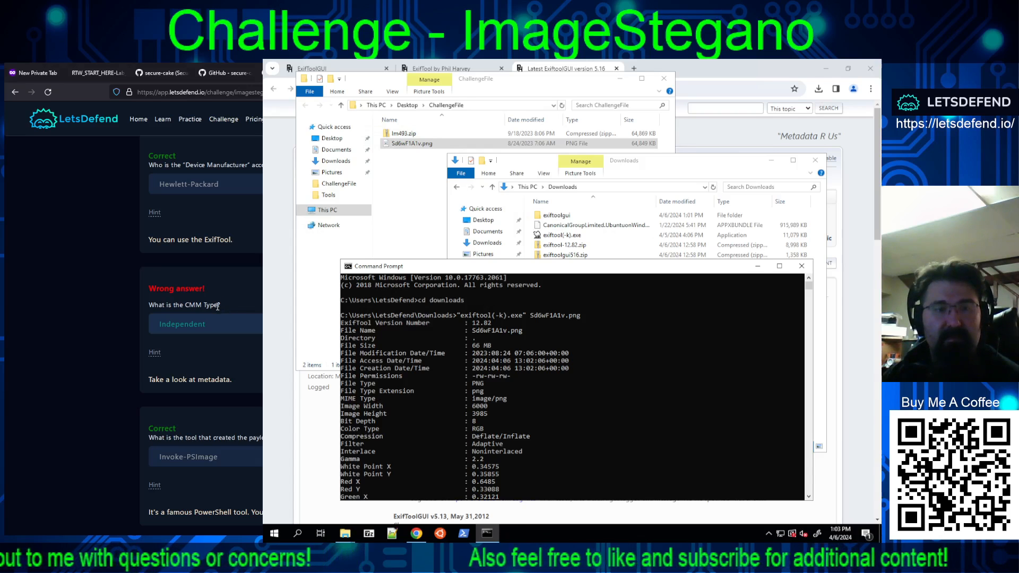
Step: Search Google for CMM Type from the challenge question and look through the results
left_click_drag(217, 307, 189, 308)
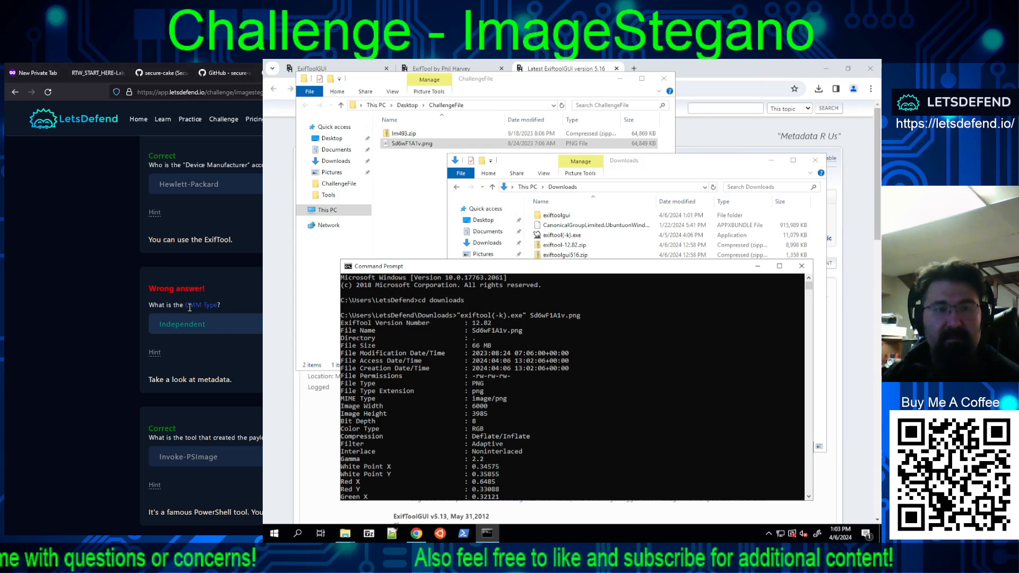
left_click(224, 378)
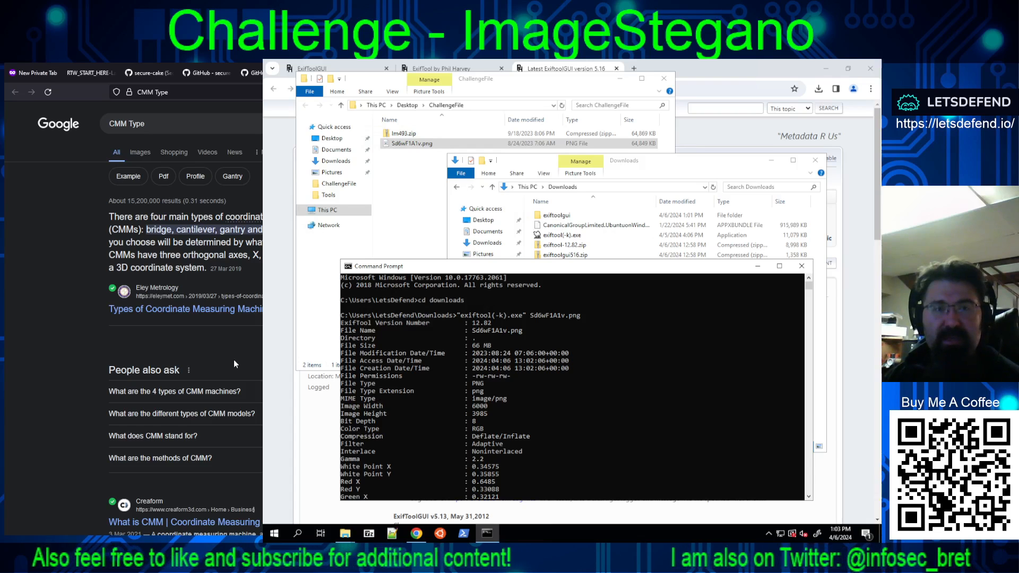
scroll(186, 318, "down", 5)
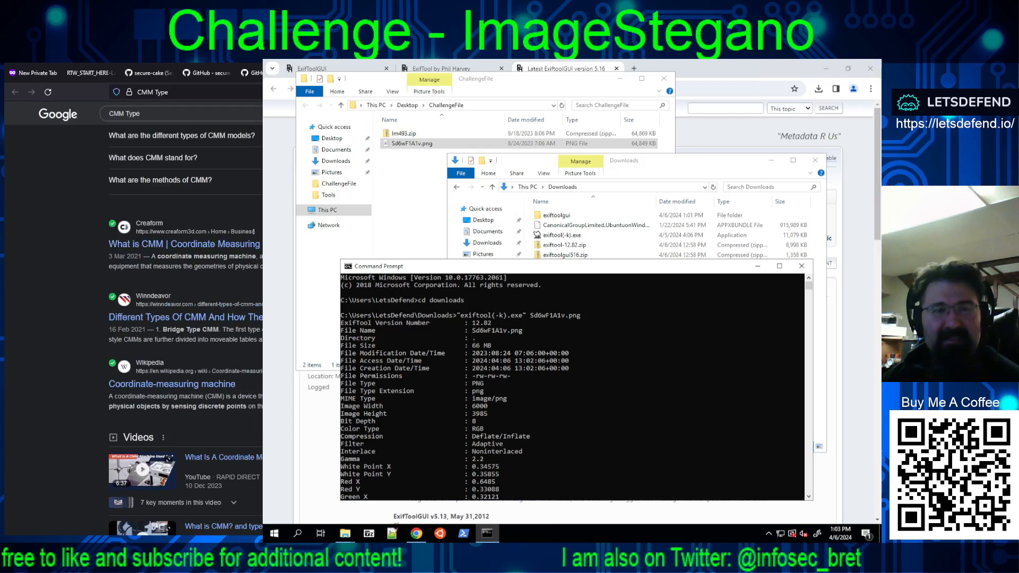
scroll(186, 318, "down", 4)
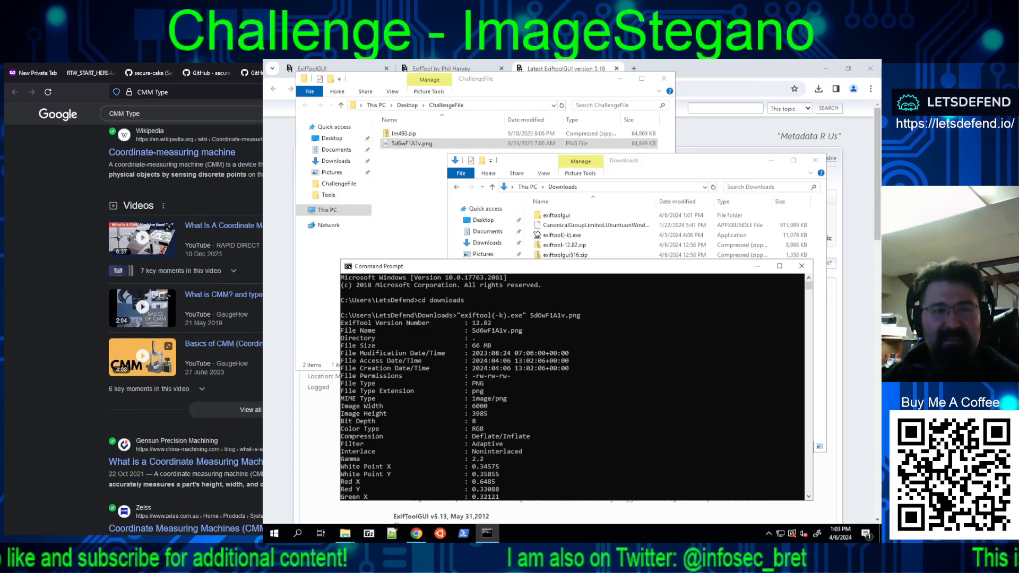
scroll(186, 318, "down", 3)
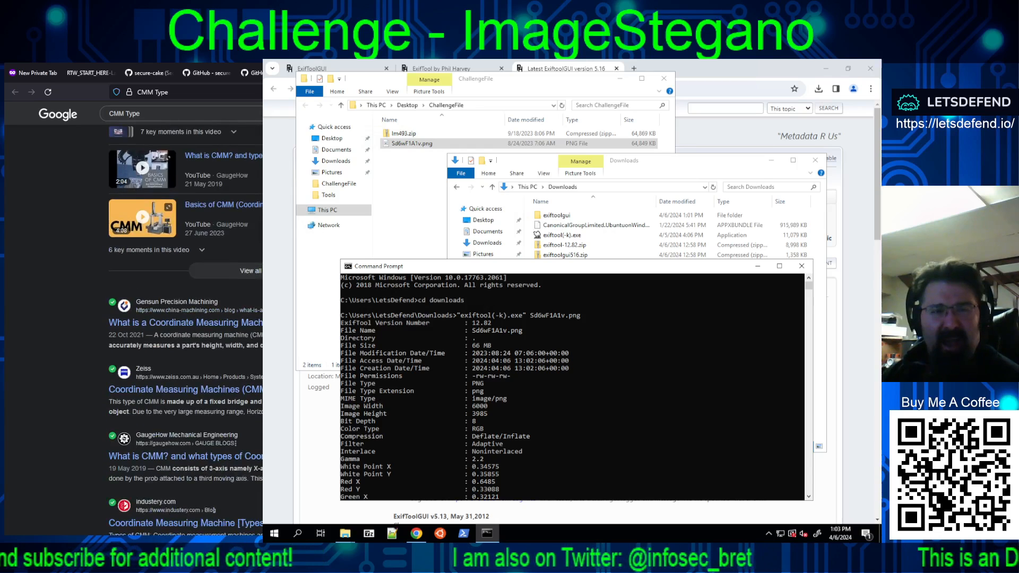
scroll(186, 319, "down", 4)
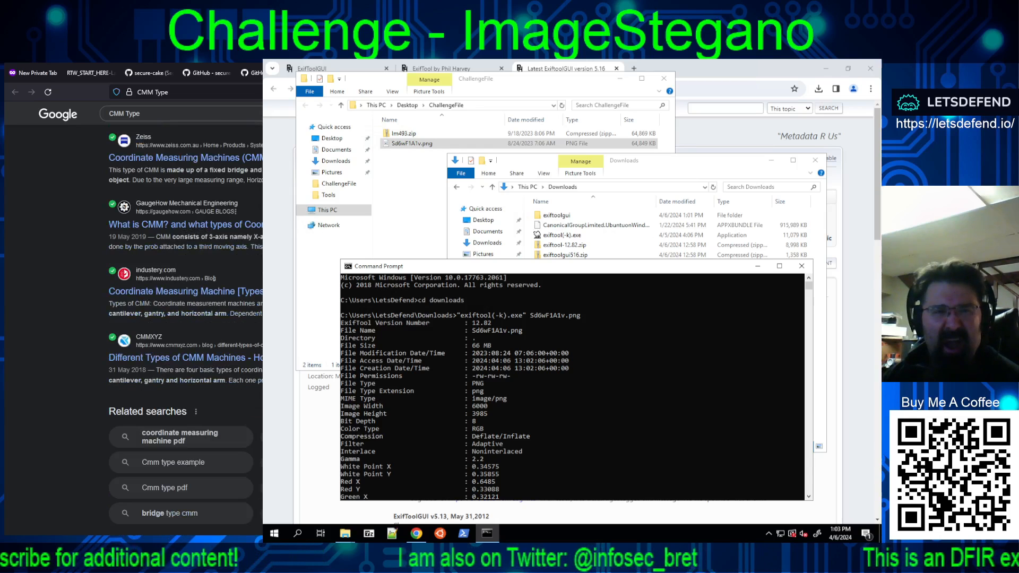
scroll(196, 213, "up", 9)
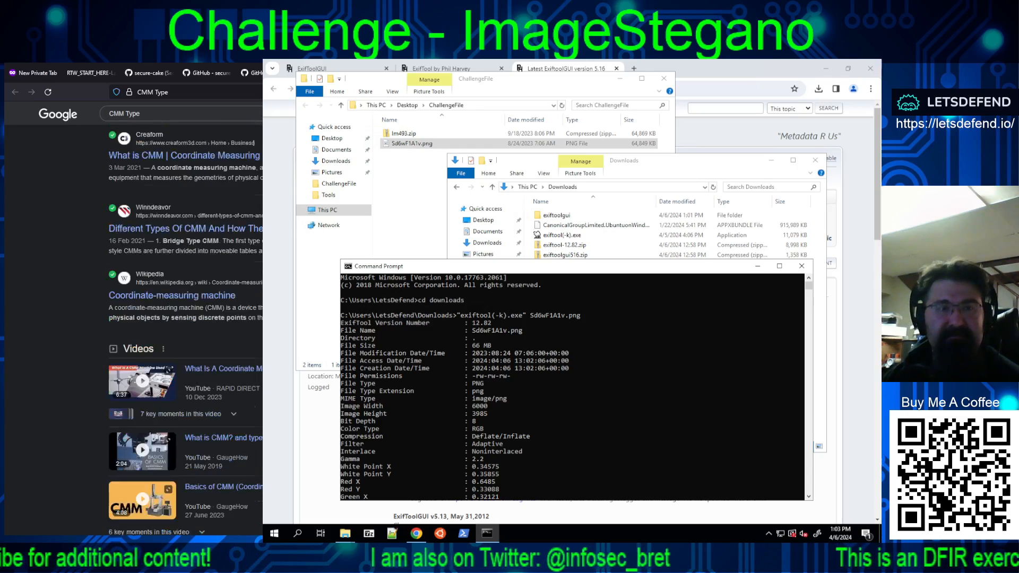
Step: Refine the Google search to "CMM Type png" and look through the results
left_click(203, 113)
type("png")
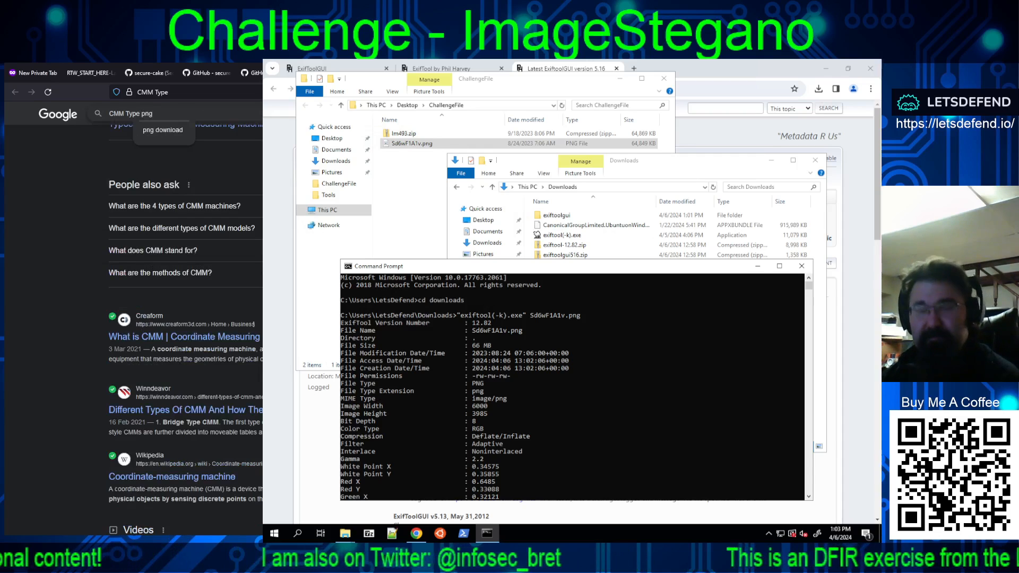
key("Return")
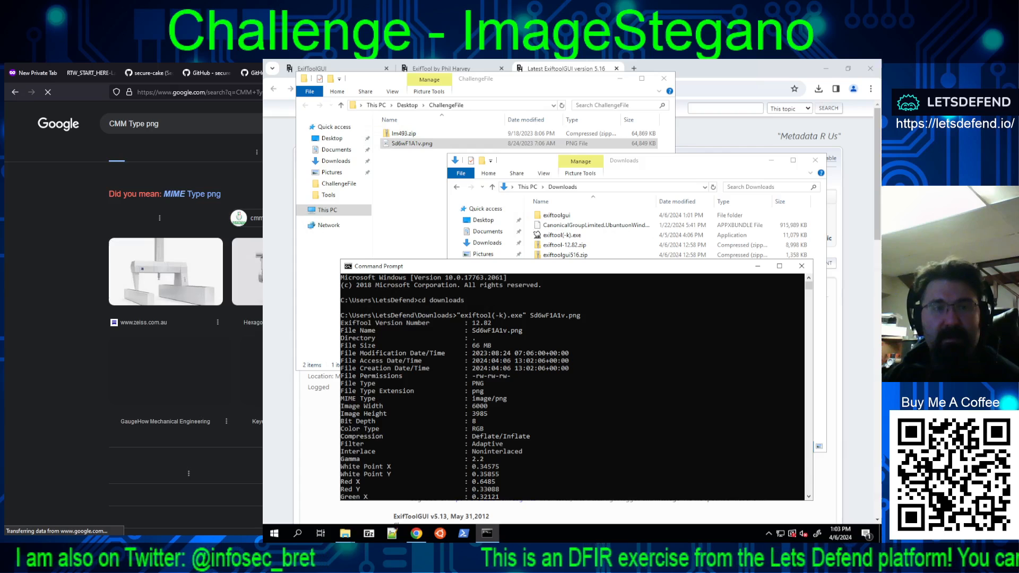
scroll(186, 305, "down", 5)
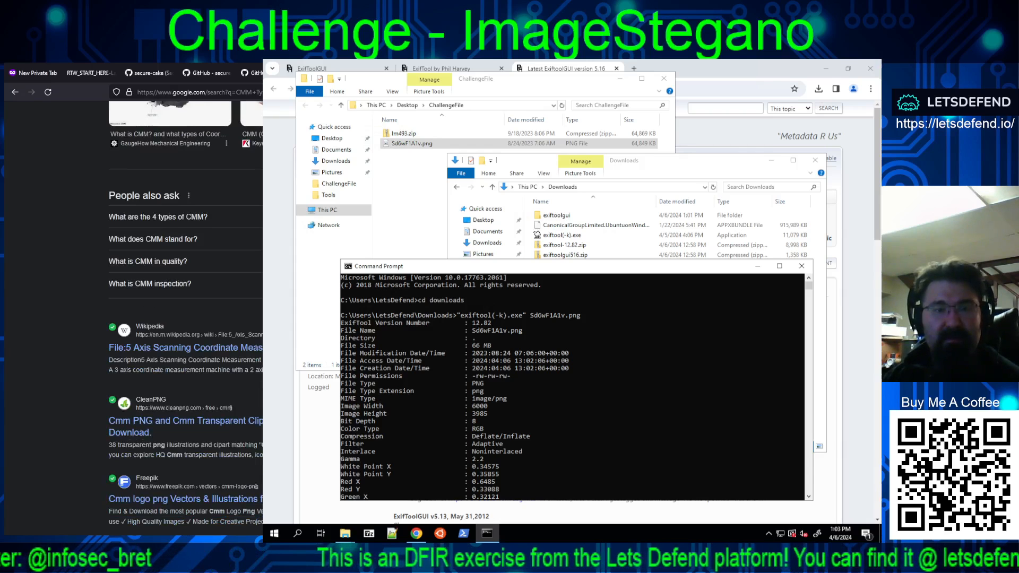
scroll(186, 306, "down", 5)
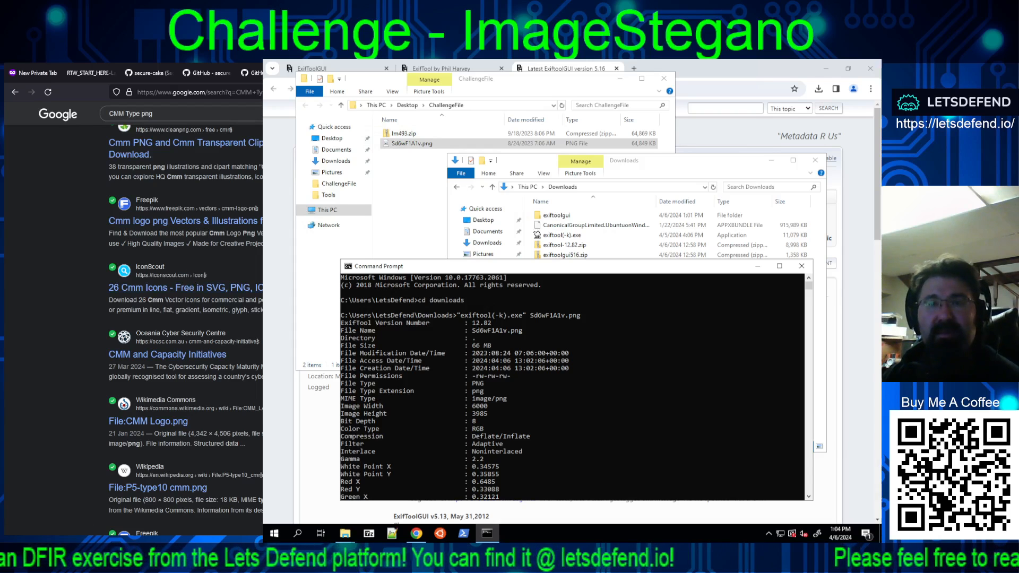
Step: Switch to the mertsarica.com article on malicious images and read its Invoke-PSImage section and recommended analysis websites
key("ctrl+Tab")
key("ctrl+Tab")
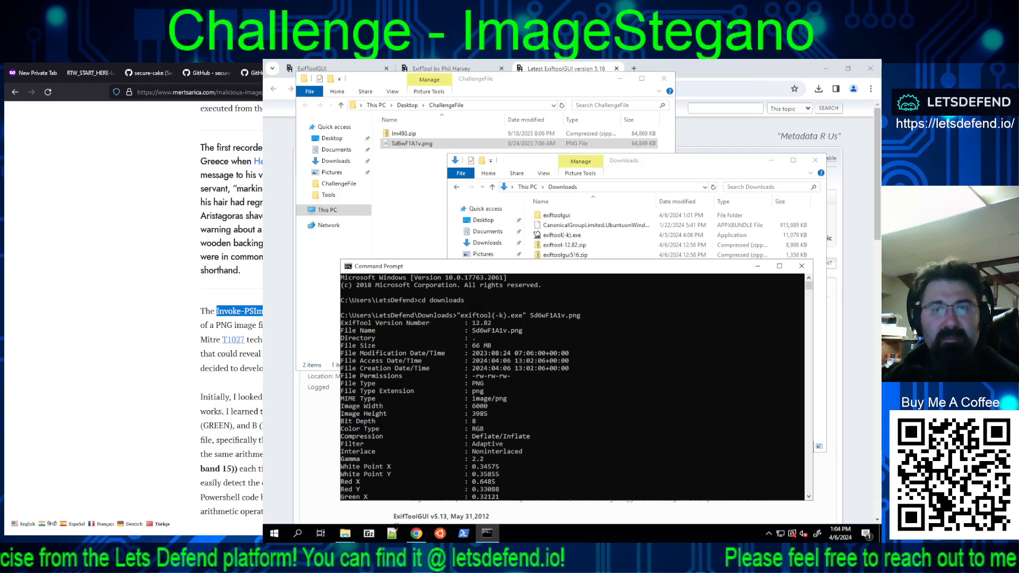
scroll(133, 319, "down", 3)
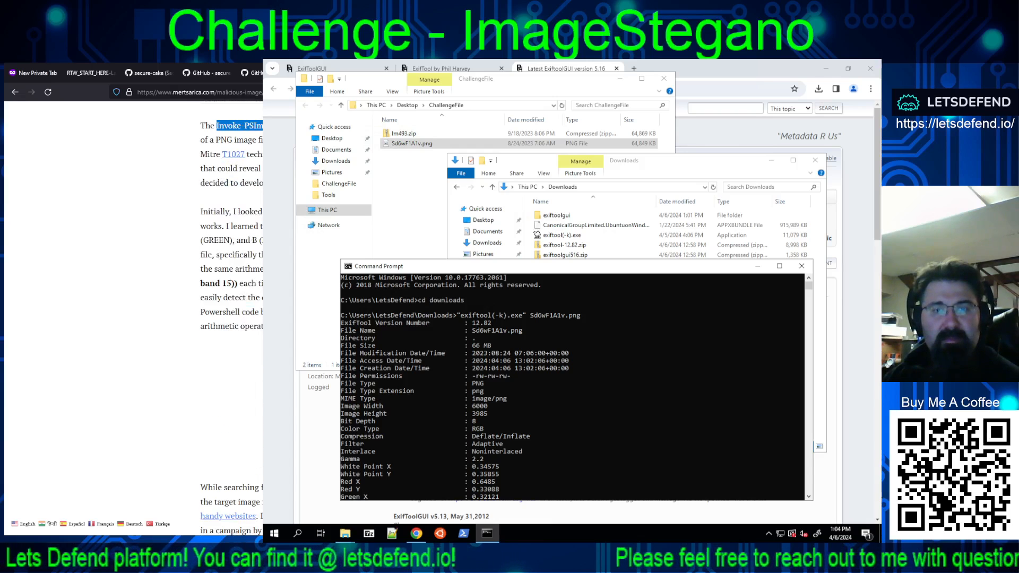
scroll(133, 318, "down", 4)
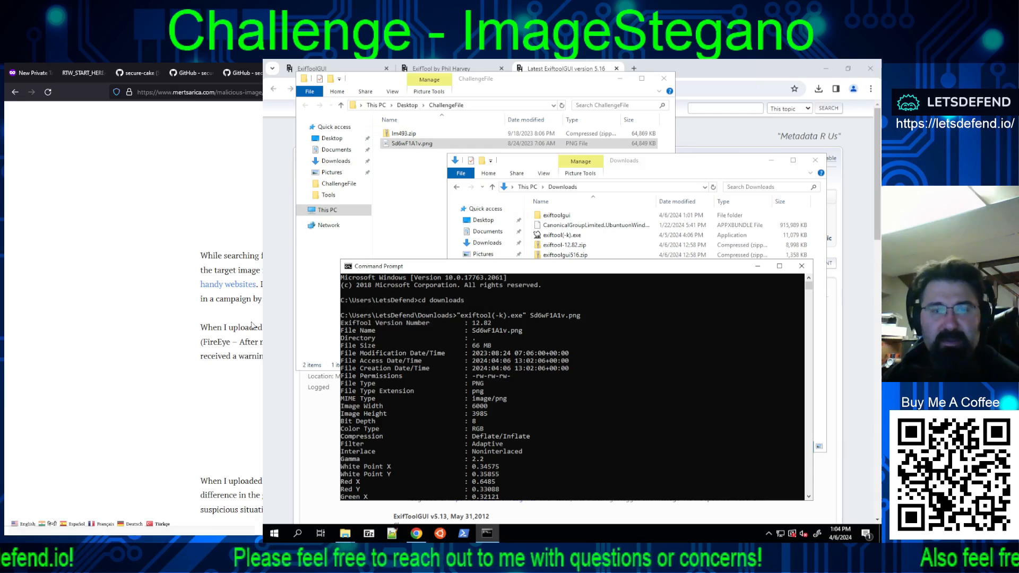
scroll(246, 308, "down", 3)
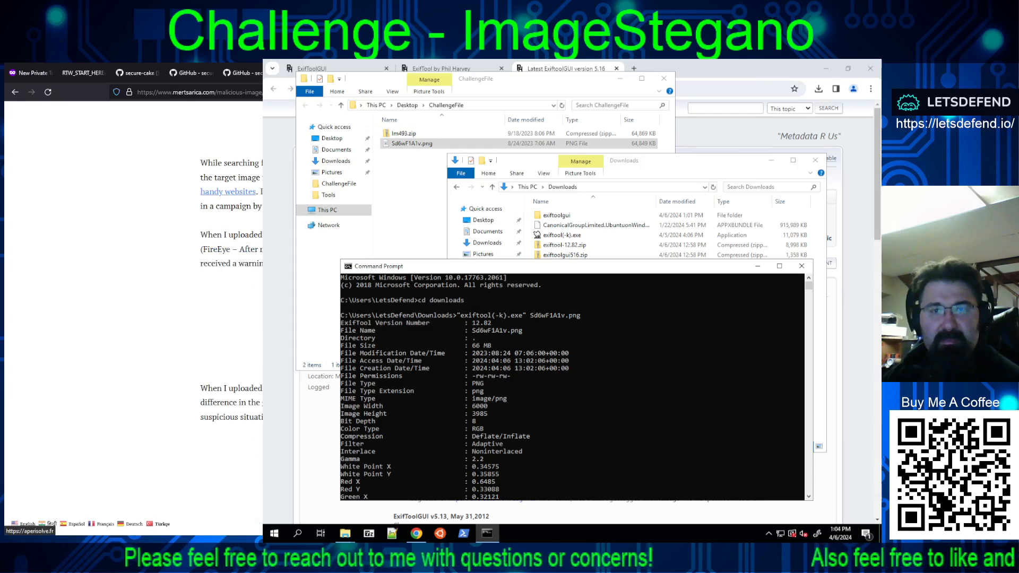
scroll(228, 192, "down", 9)
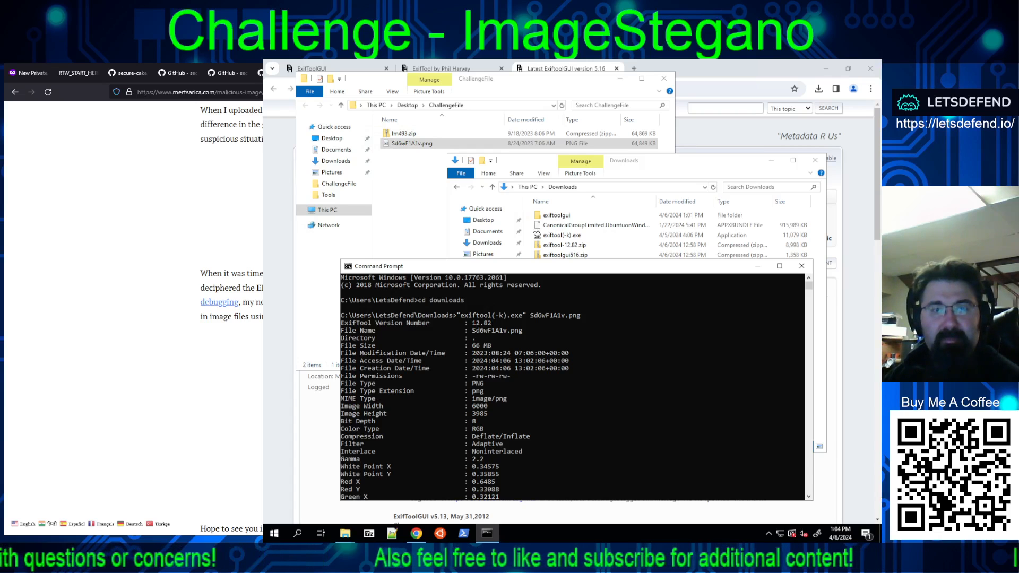
scroll(132, 318, "down", 5)
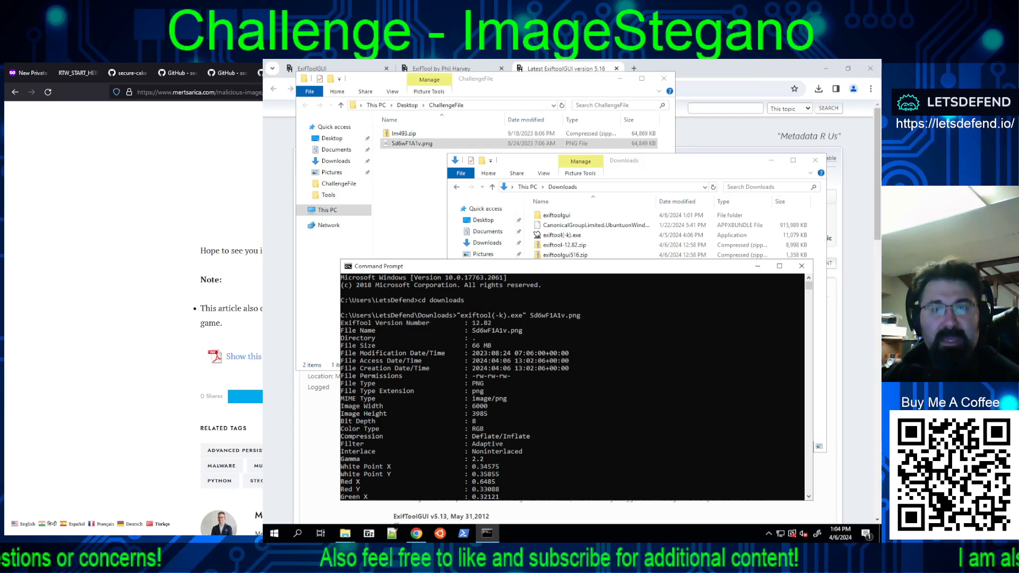
scroll(133, 318, "up", 4)
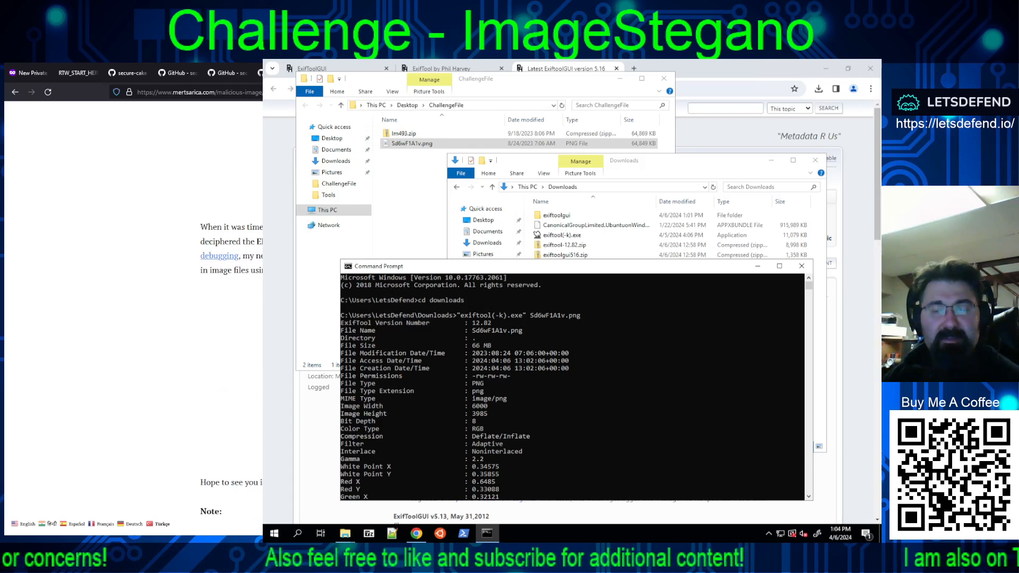
scroll(133, 318, "up", 2)
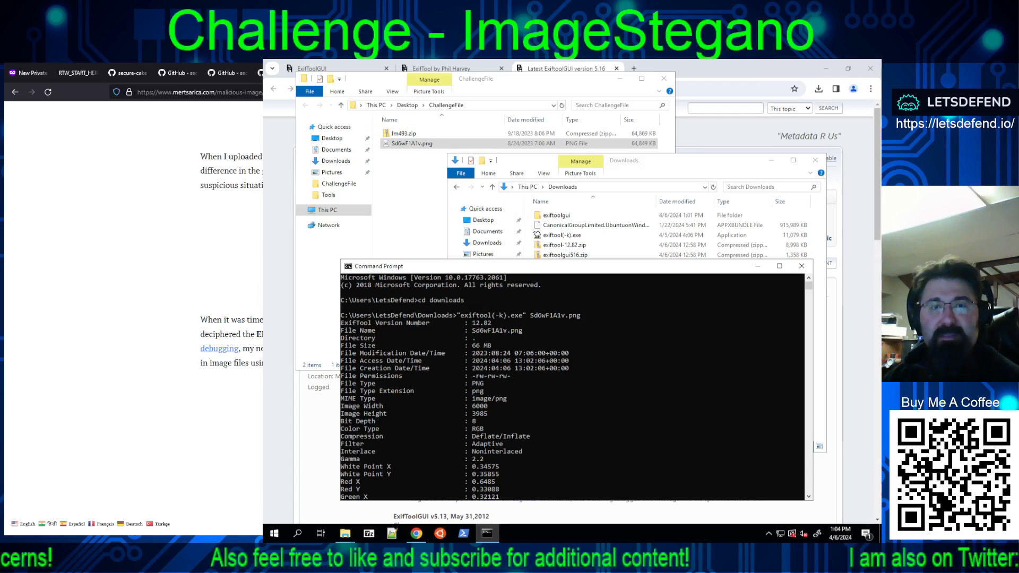
Step: Copy the Profile CMM Type value from the ExifTool output and submit Linotronic as the LetsDefend CMM Type answer
key("ctrl+Tab")
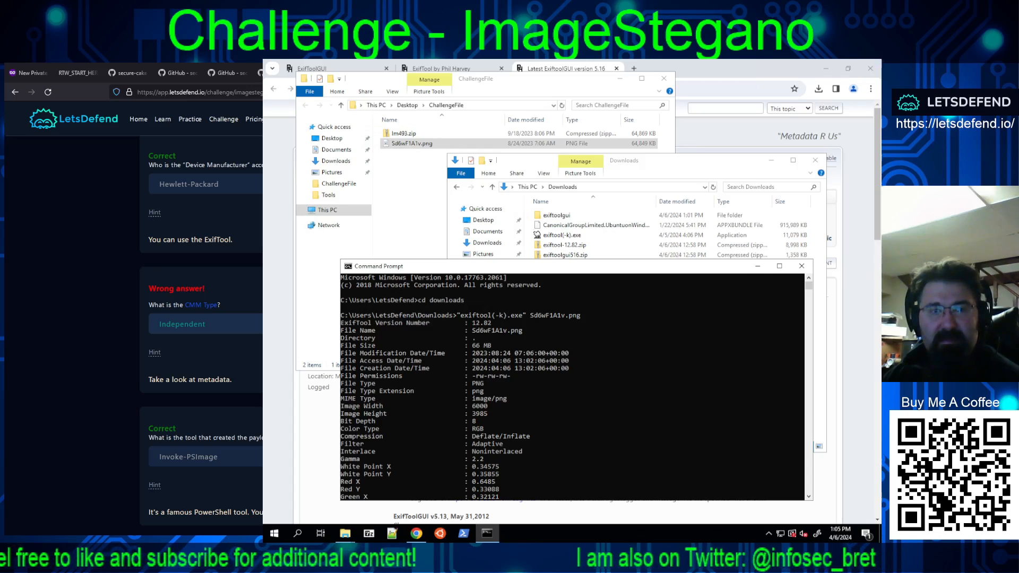
left_click(228, 325)
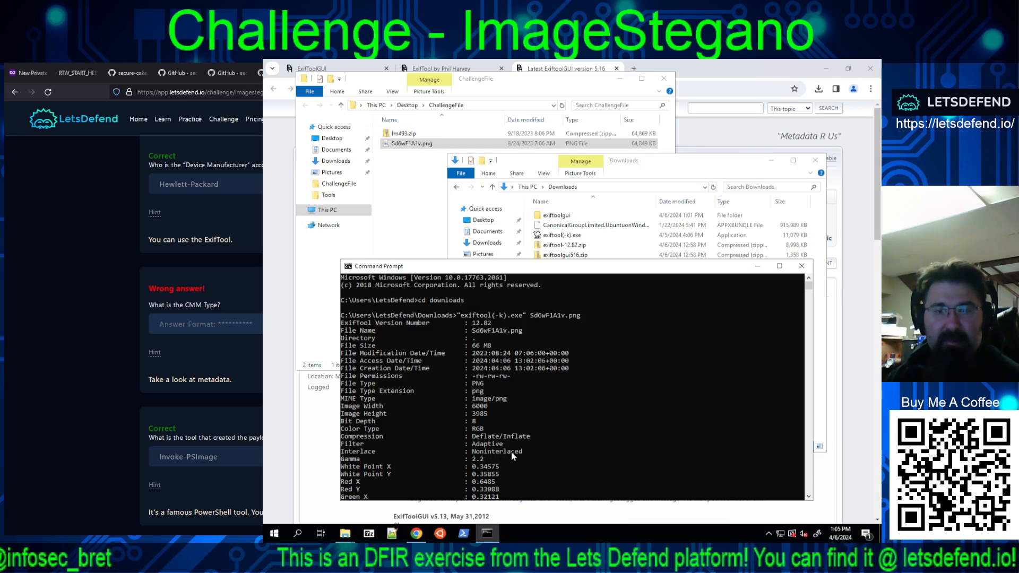
scroll(573, 419, "down", 4)
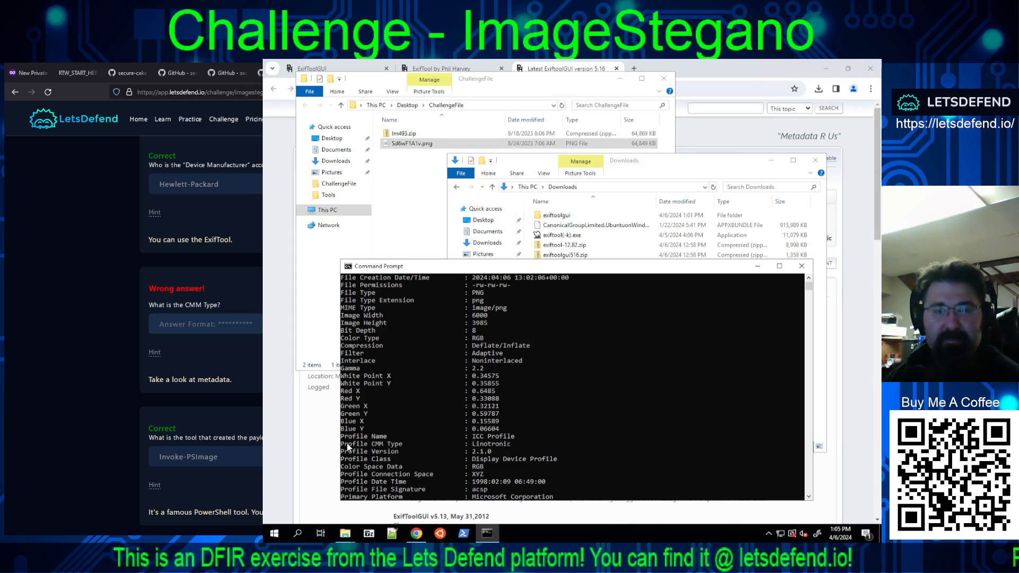
left_click_drag(342, 448, 512, 448)
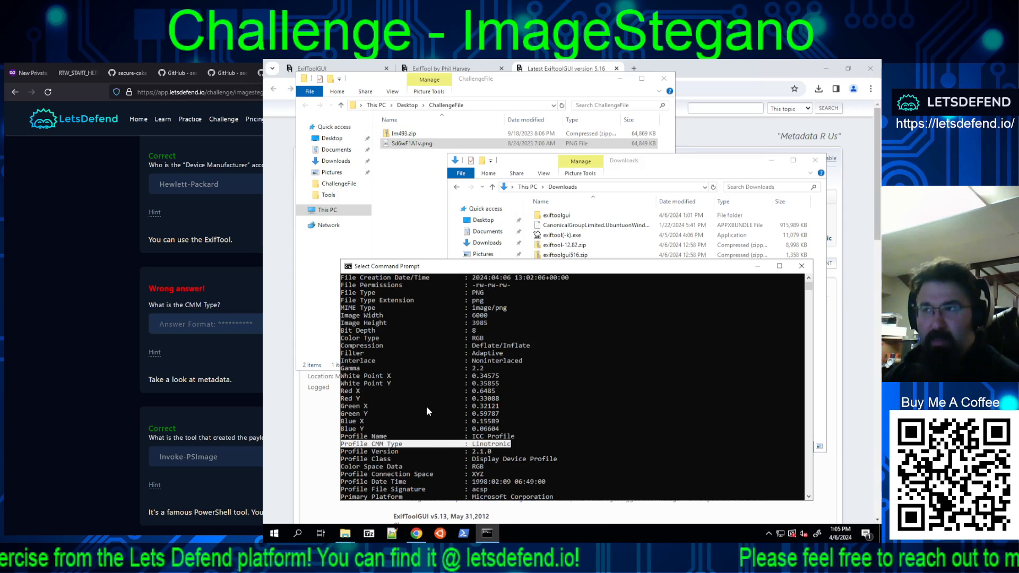
right_click(491, 447)
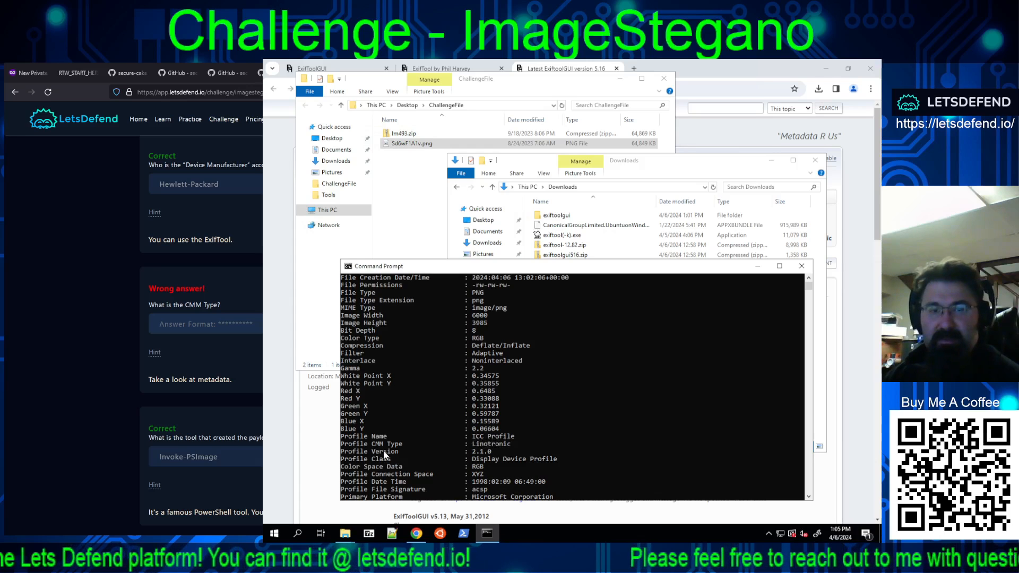
left_click(227, 330)
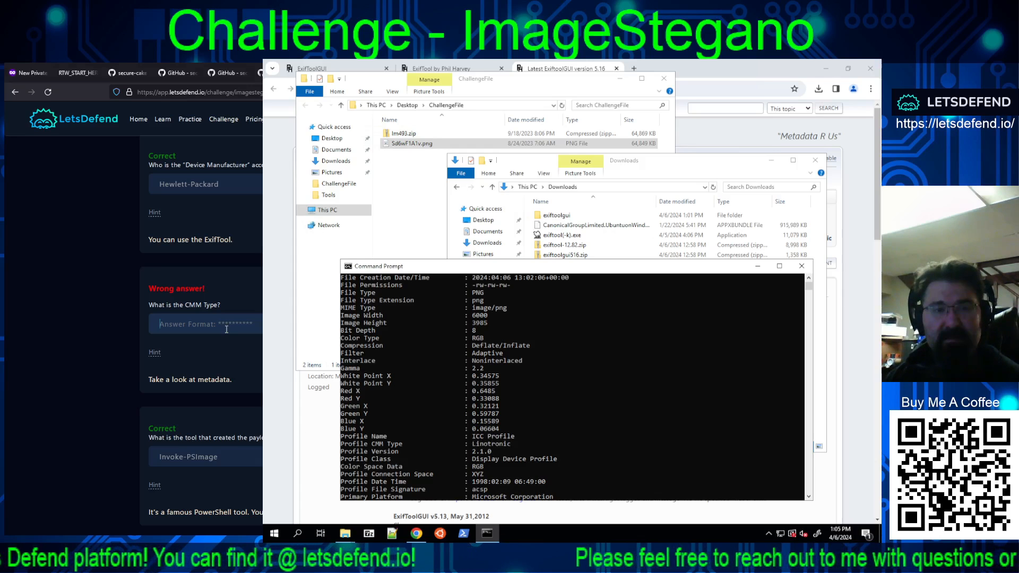
type("Linotronic")
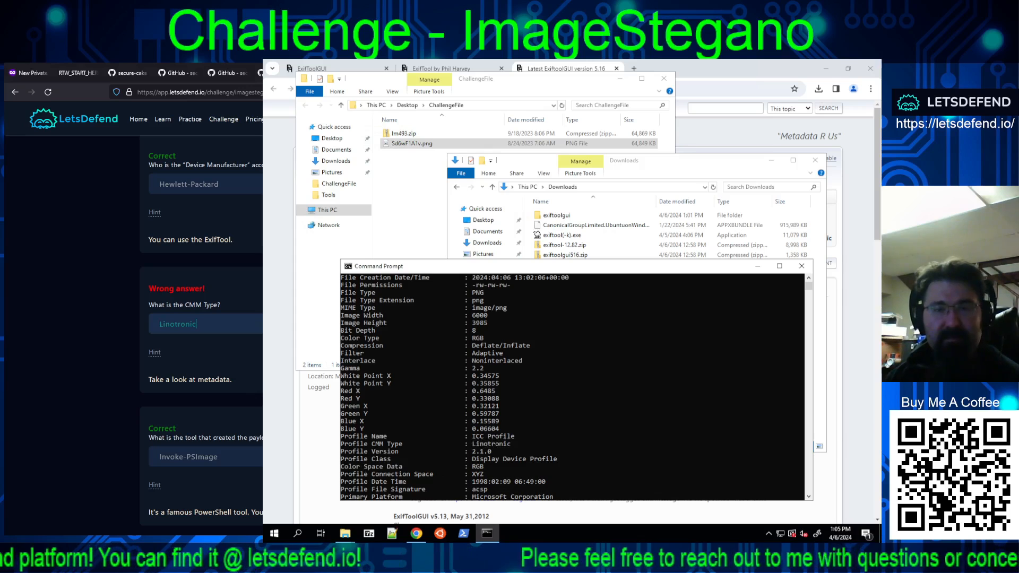
key("Return")
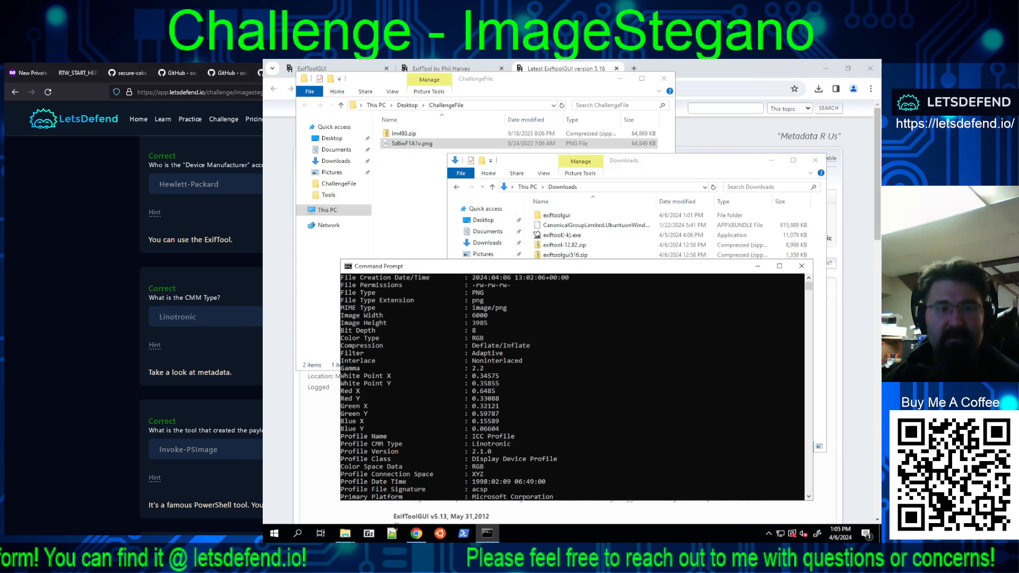
Step: Read the remaining challenge questions on the decoded payload and hidden executables, and look at the available actions for Sd6wF1A1v.png
scroll(202, 327, "down", 3)
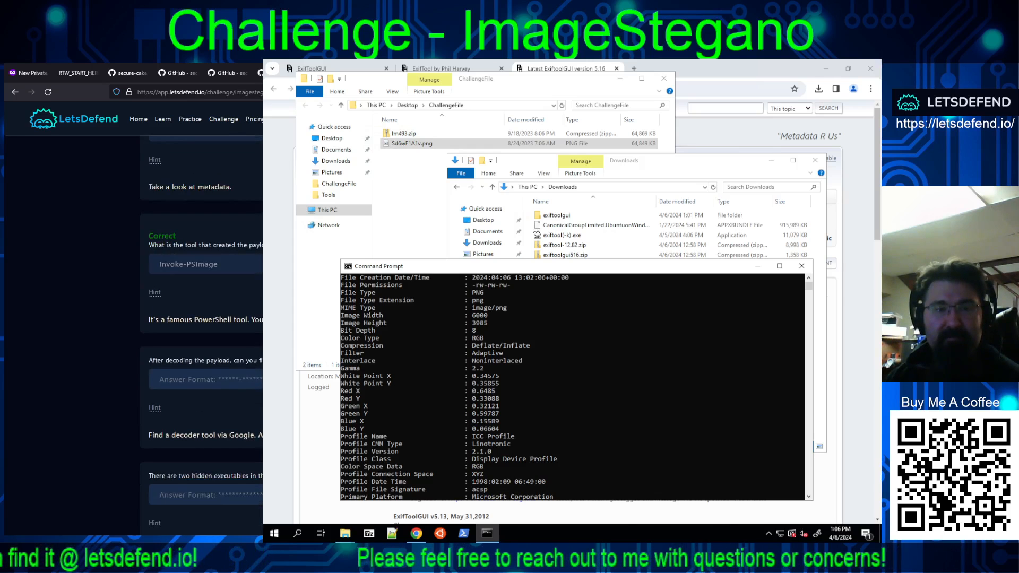
scroll(202, 318, "down", 1)
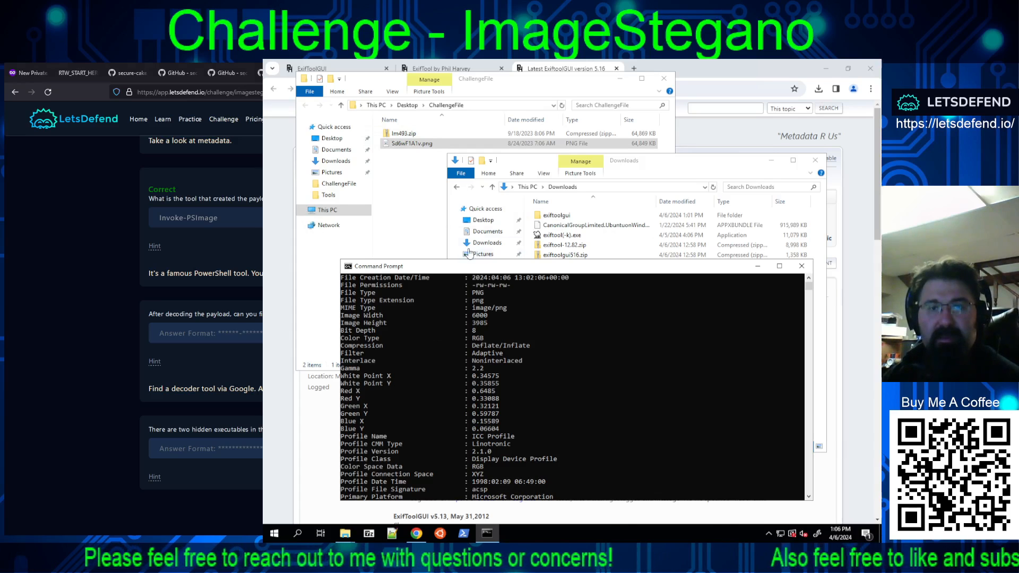
right_click(409, 146)
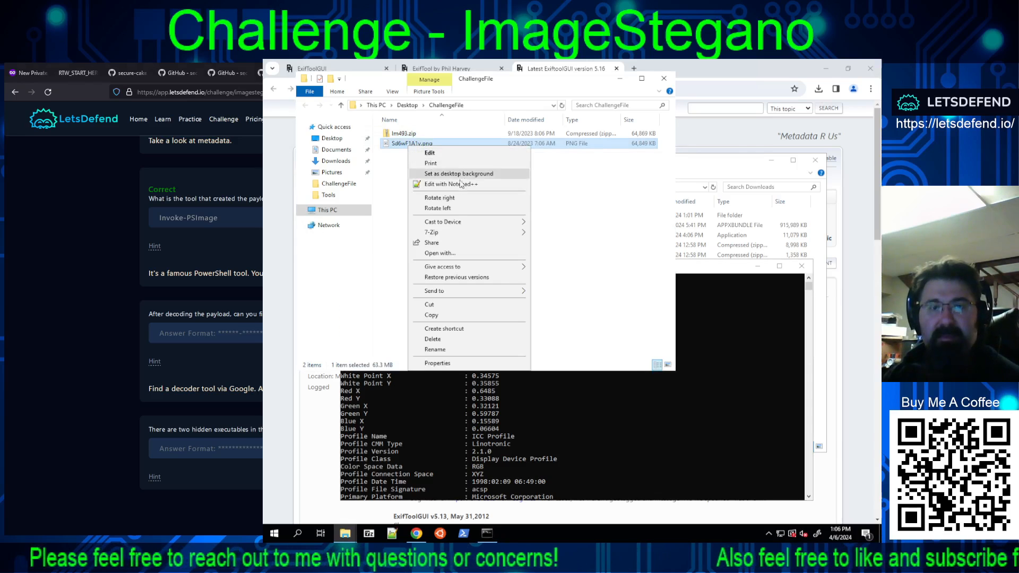
mouse_move(446, 235)
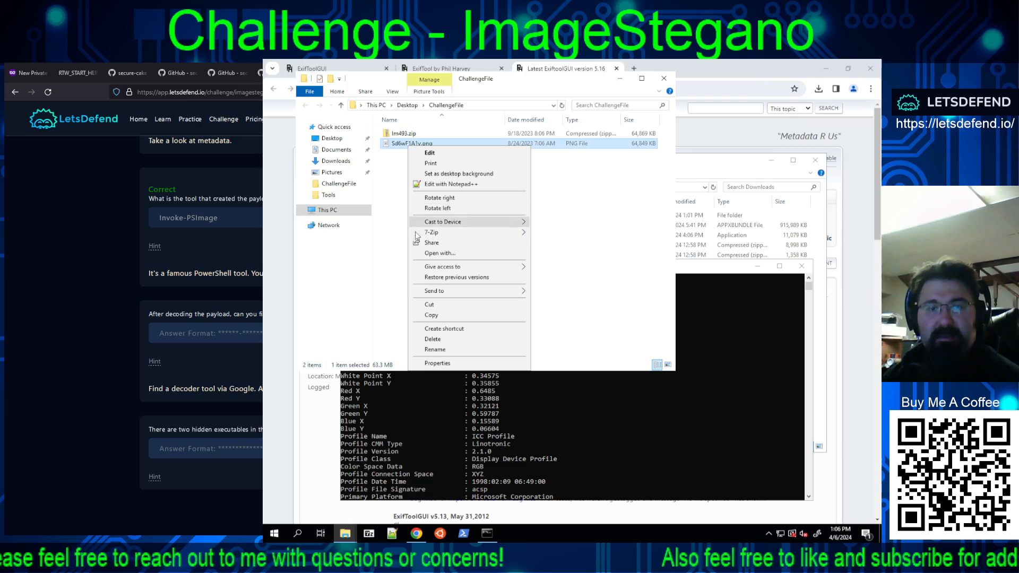
left_click(438, 316)
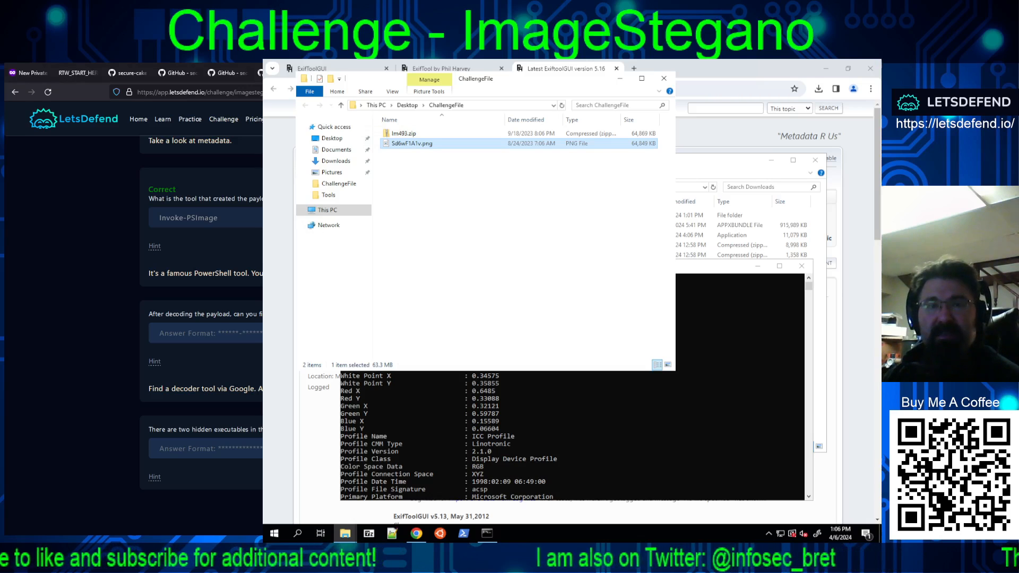
key("ctrl+Tab")
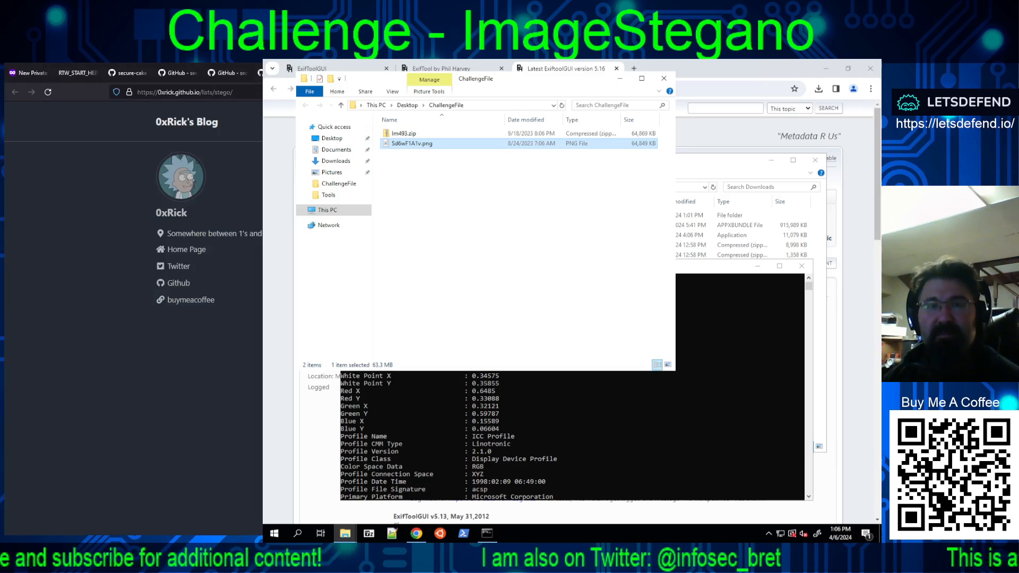
key("ctrl+Tab")
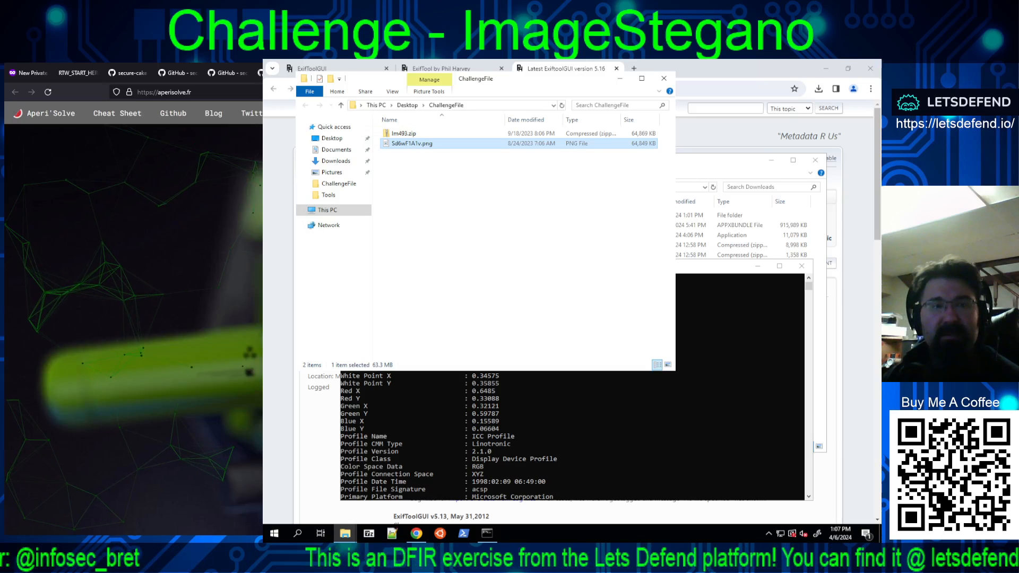
left_click(164, 92)
key("ctrl+c")
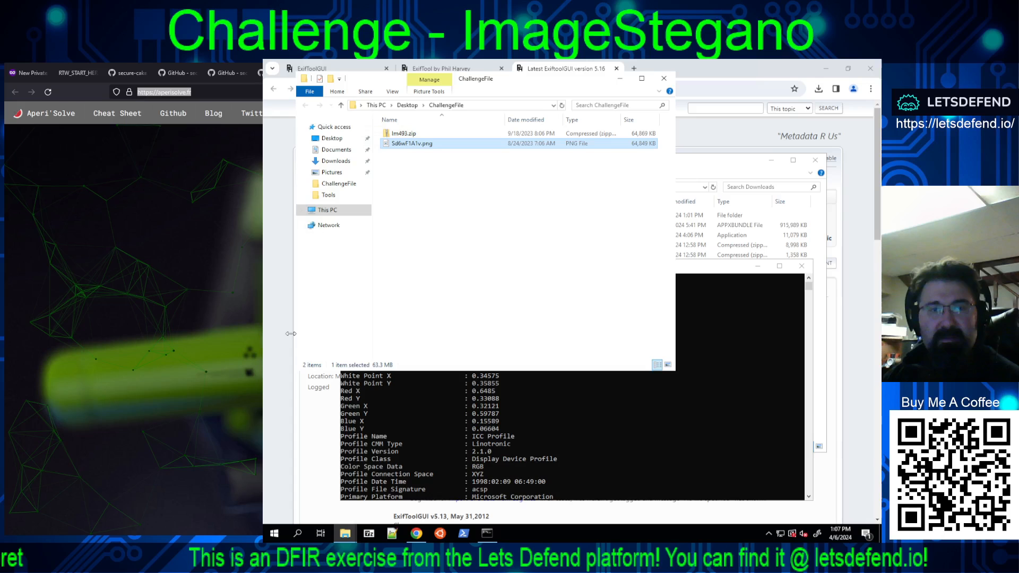
left_click(696, 127)
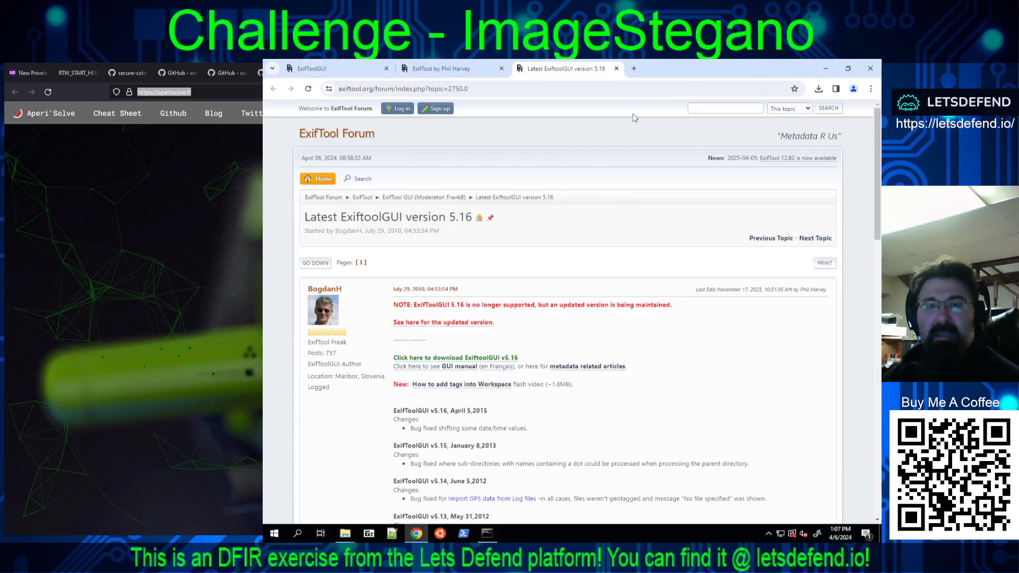
left_click(634, 68)
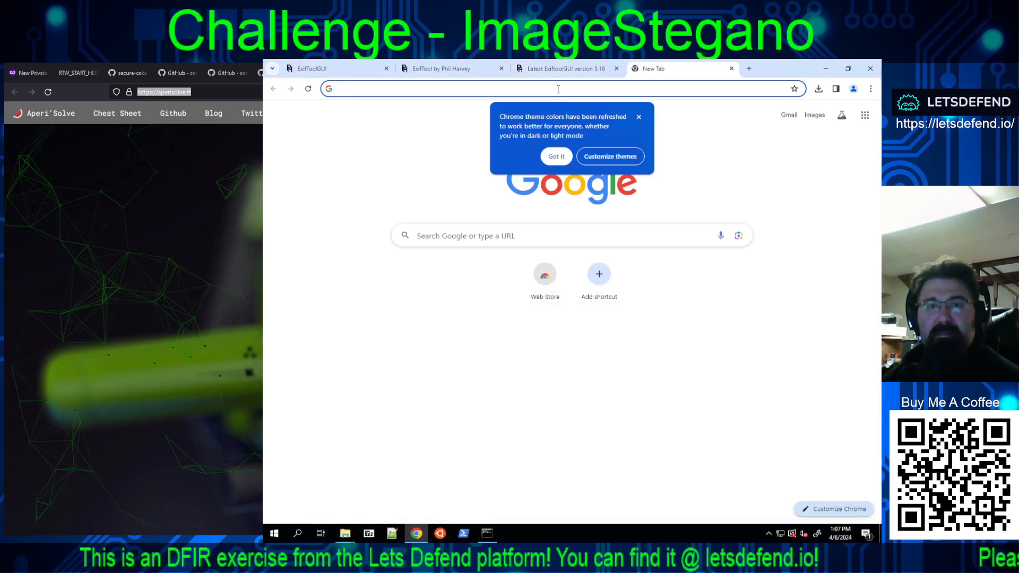
right_click(571, 89)
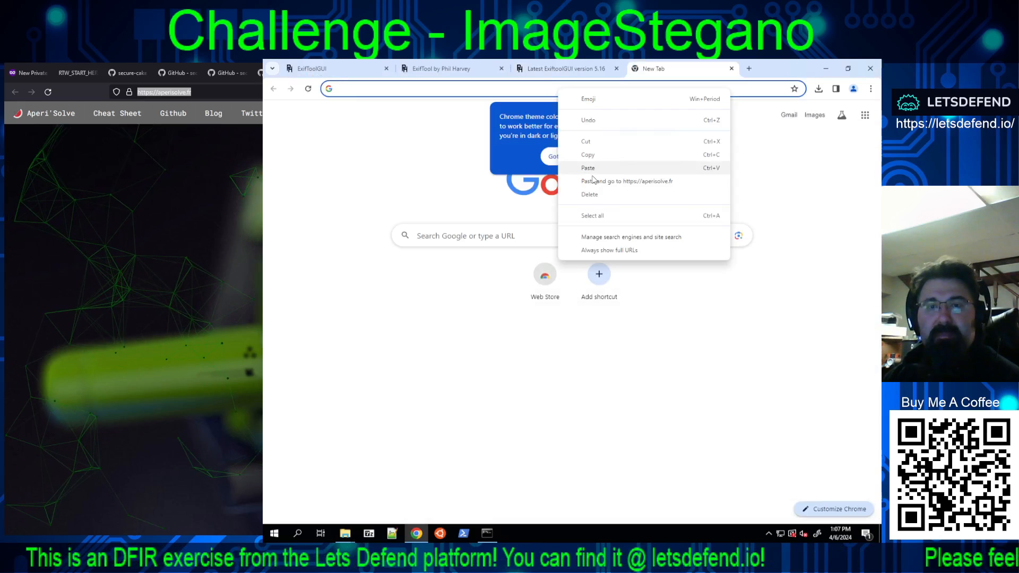
left_click(590, 173)
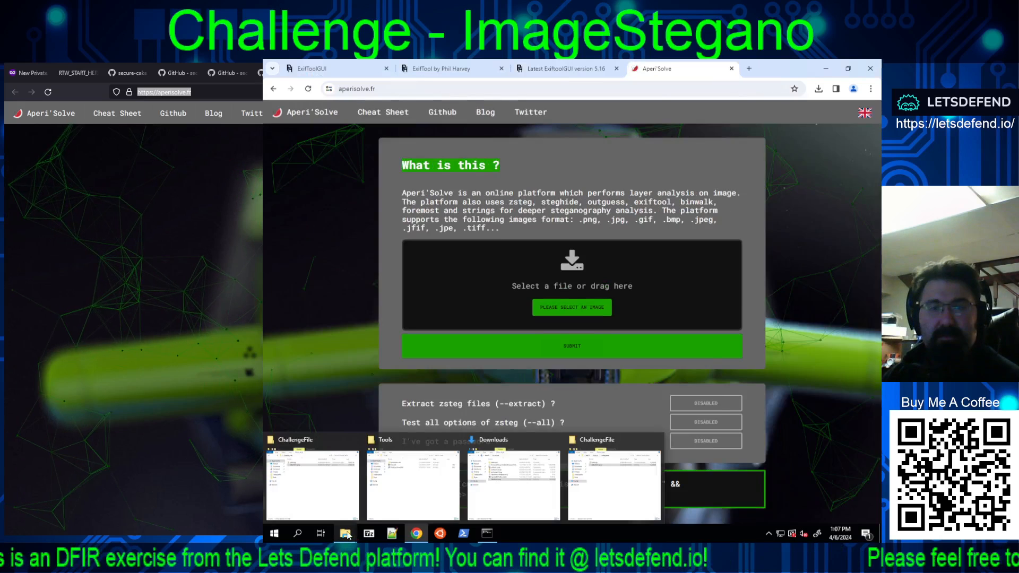
Step: Select Sd6wF1A1v.png from the Downloads folder as the image for Aperi'Solve to analyse
left_click(348, 536)
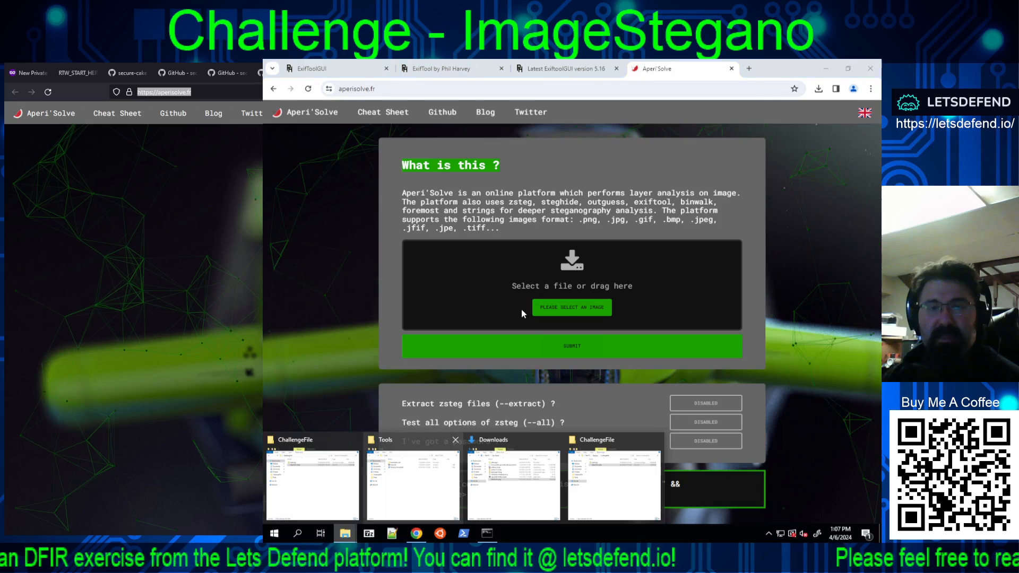
left_click(570, 312)
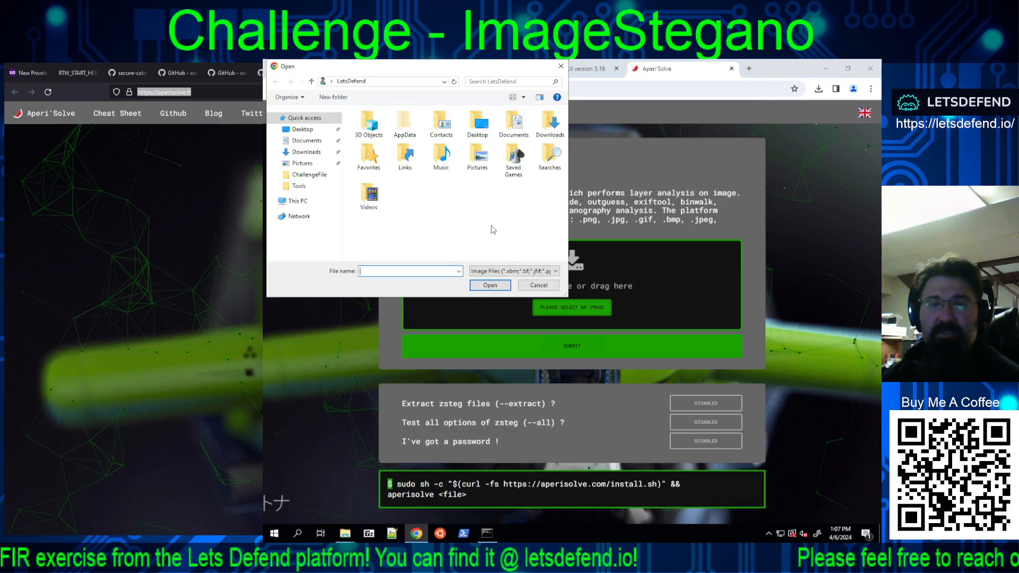
double_click(545, 126)
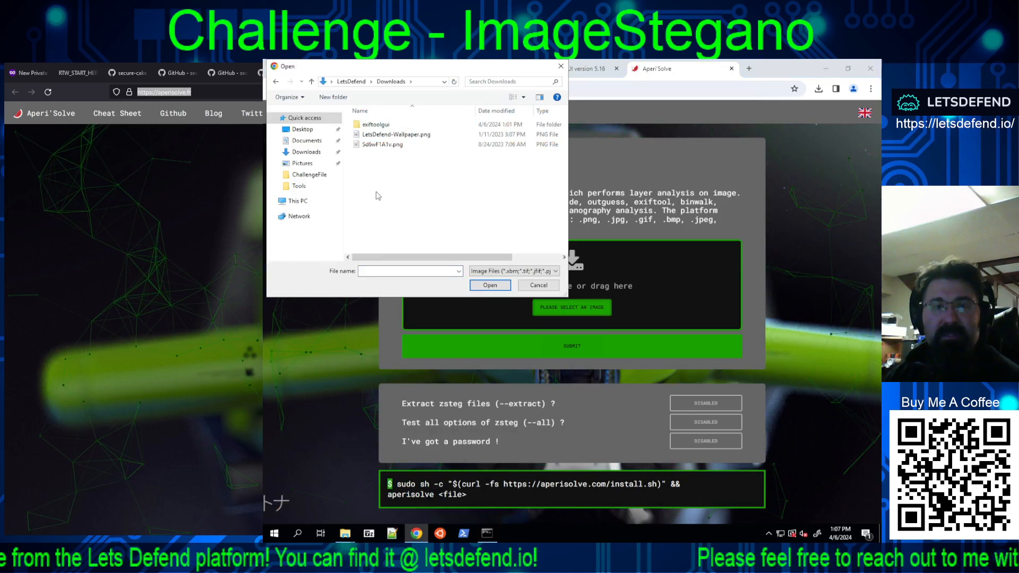
double_click(382, 144)
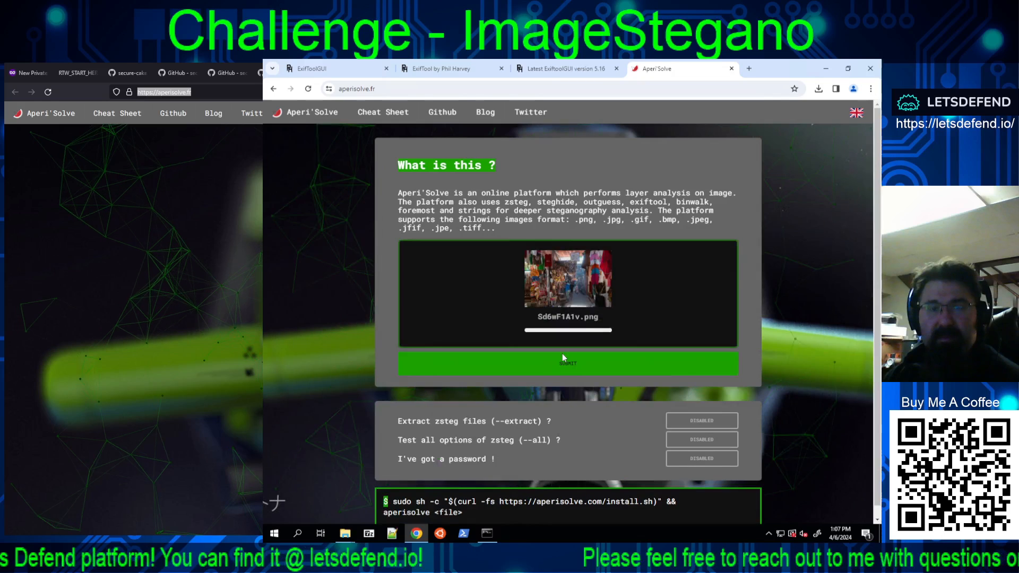
Step: Enable extracting zsteg files (--extract) and testing all zsteg options (--all), and submit the image for analysis
left_click(702, 420)
left_click(702, 440)
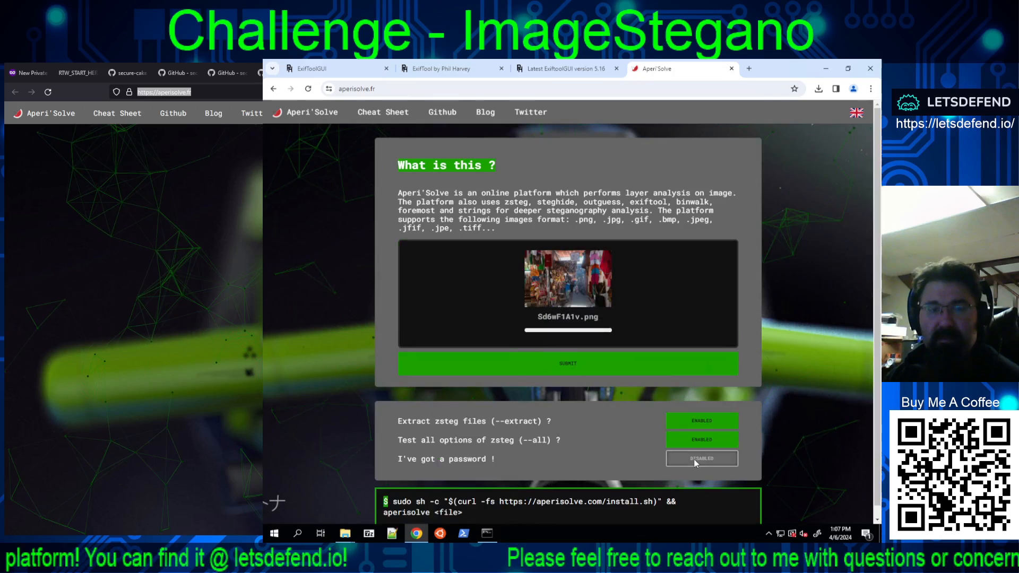
left_click(580, 370)
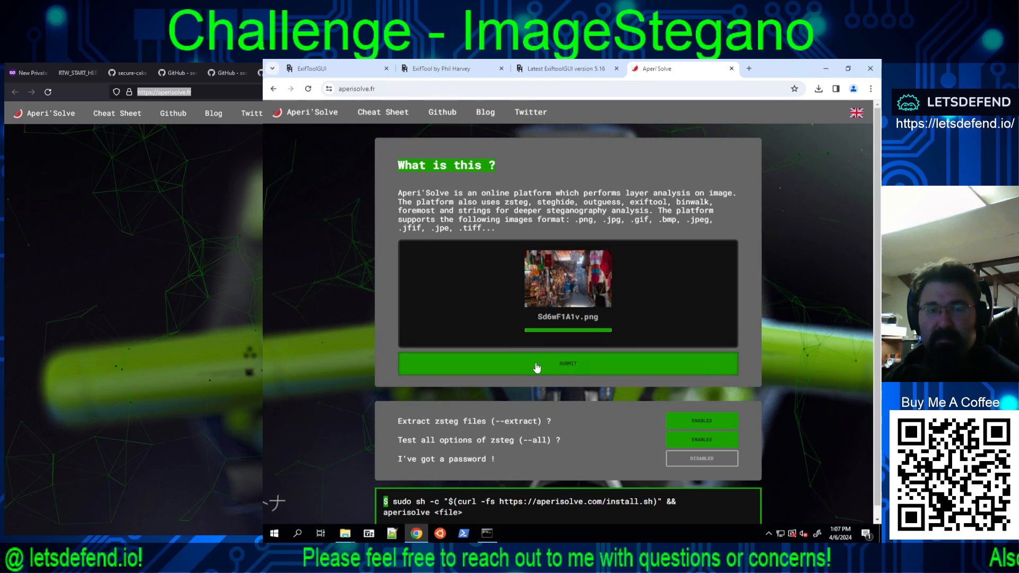
scroll(808, 222, "down", 1)
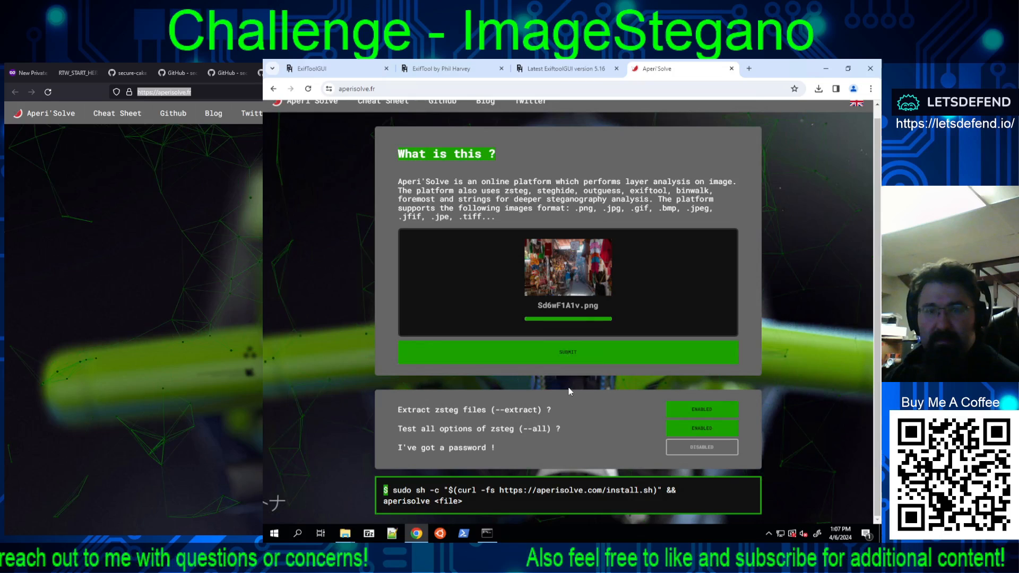
Step: Copy the Im493.zip archive from the ChallengeFile folder on the desktop
left_click(346, 534)
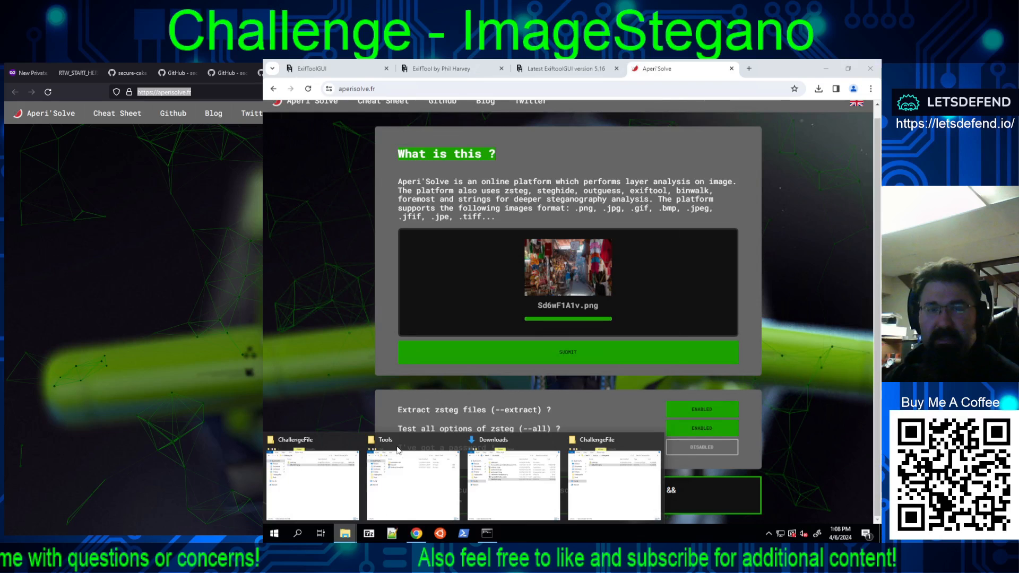
left_click(614, 481)
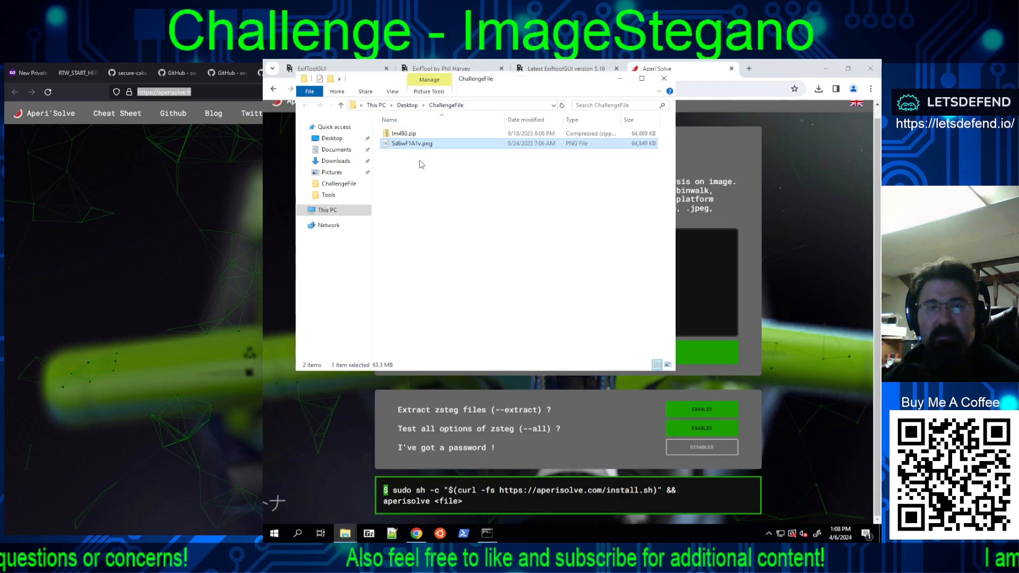
right_click(407, 134)
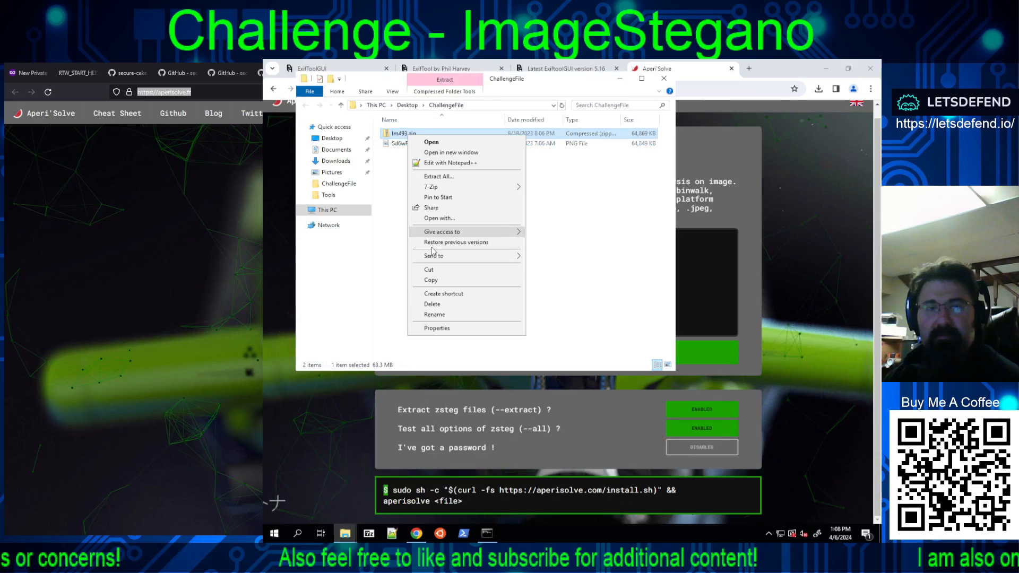
left_click(432, 280)
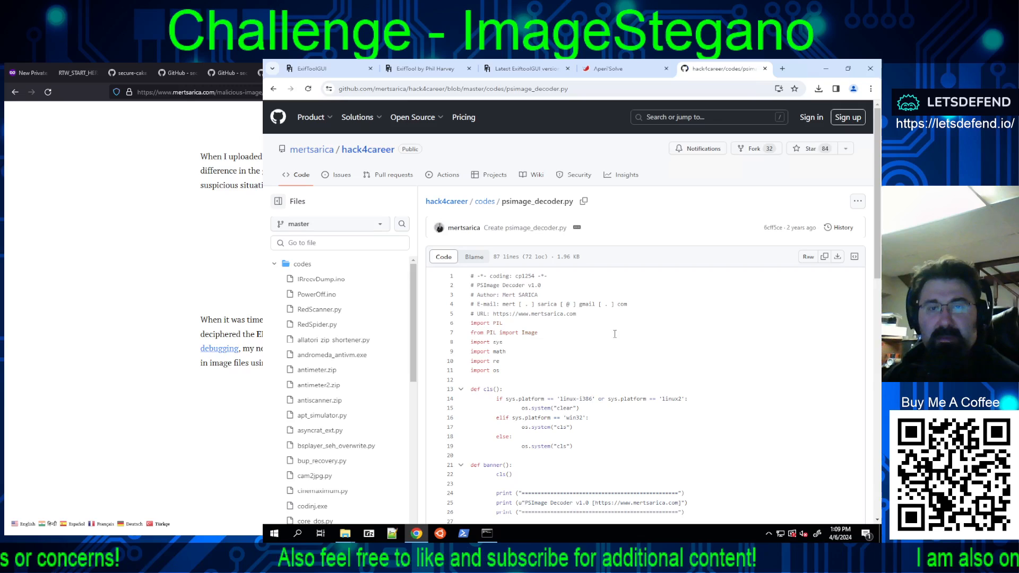
Step: Look through the psimage_decoder.py source in the hack4career GitHub repository and download the raw file
scroll(615, 334, "down", 3)
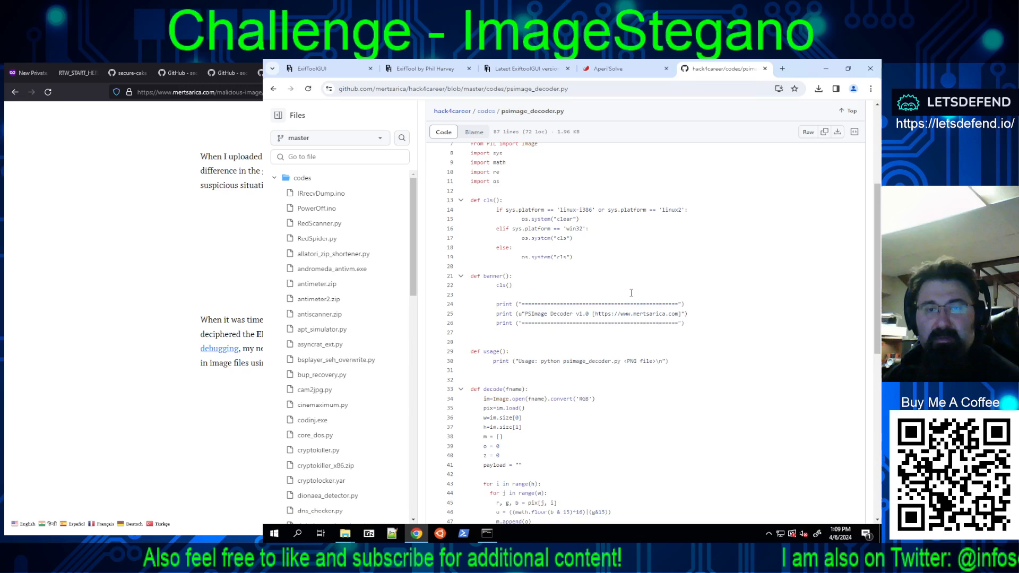
scroll(631, 293, "down", 1)
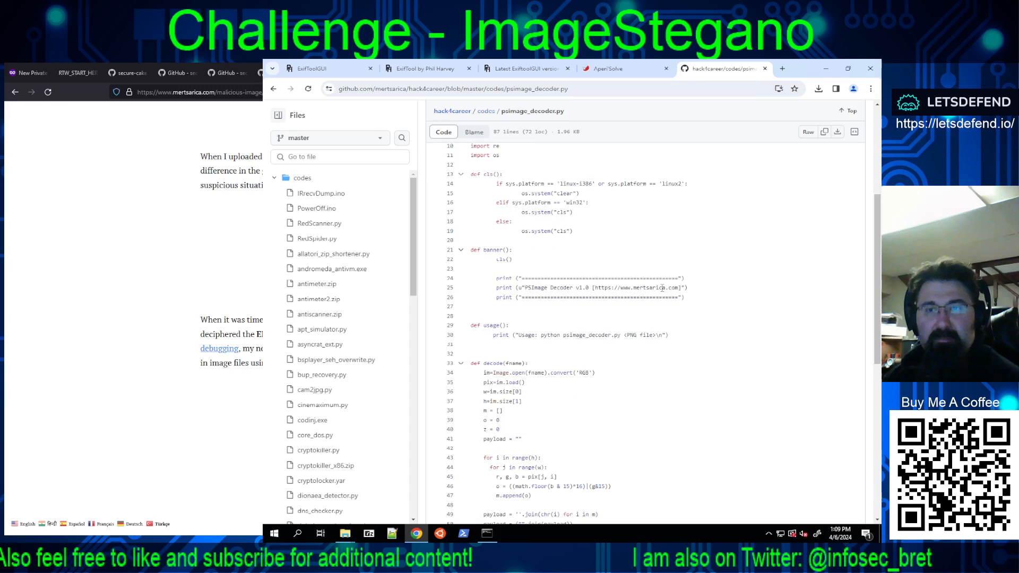
scroll(841, 269, "up", 4)
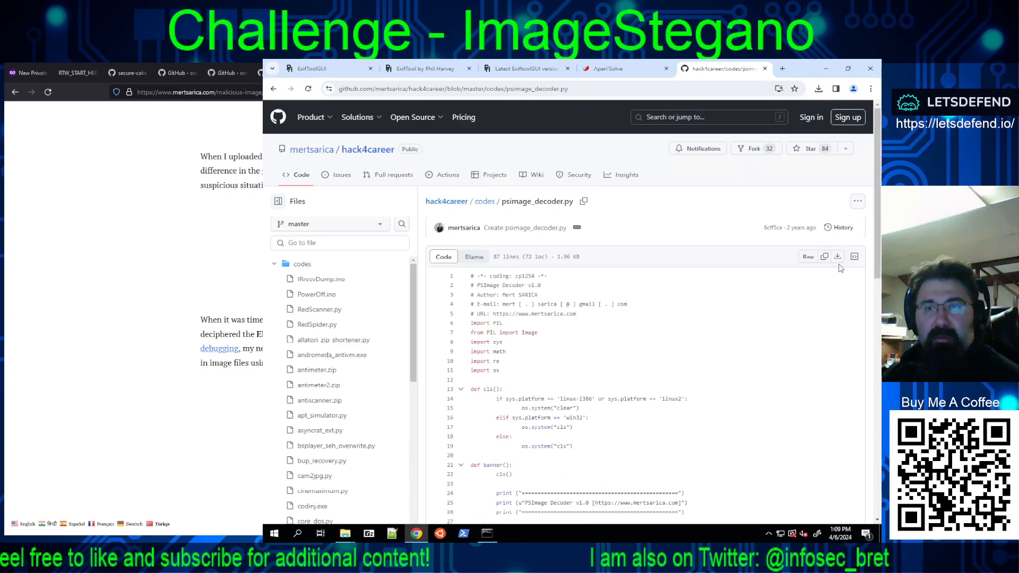
left_click(838, 257)
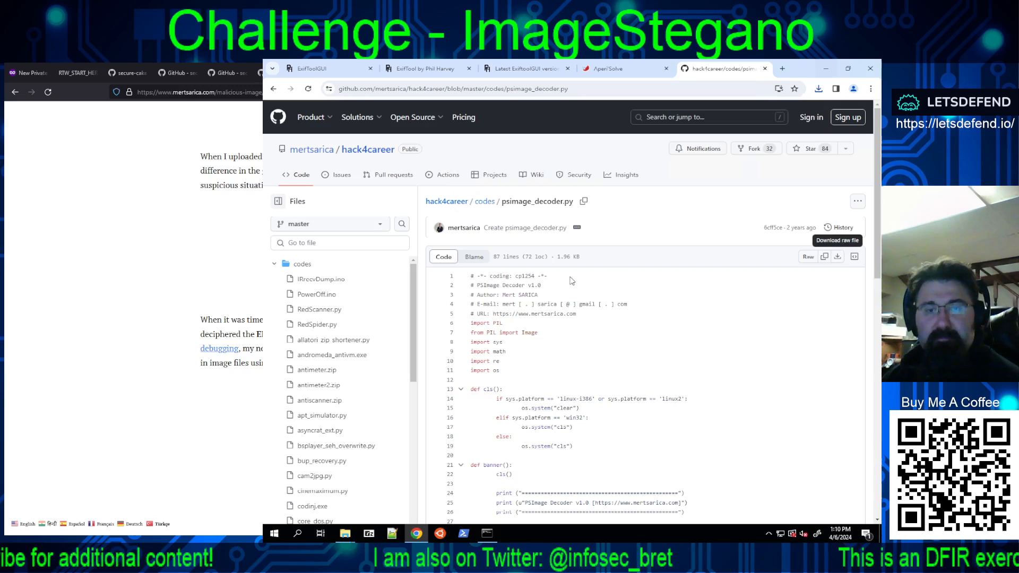
Step: In Command Prompt, finish the pending ExifTool output and run psimage_decoder.py on Sd6wF1A1v.png from the Downloads folder
key("alt+Tab")
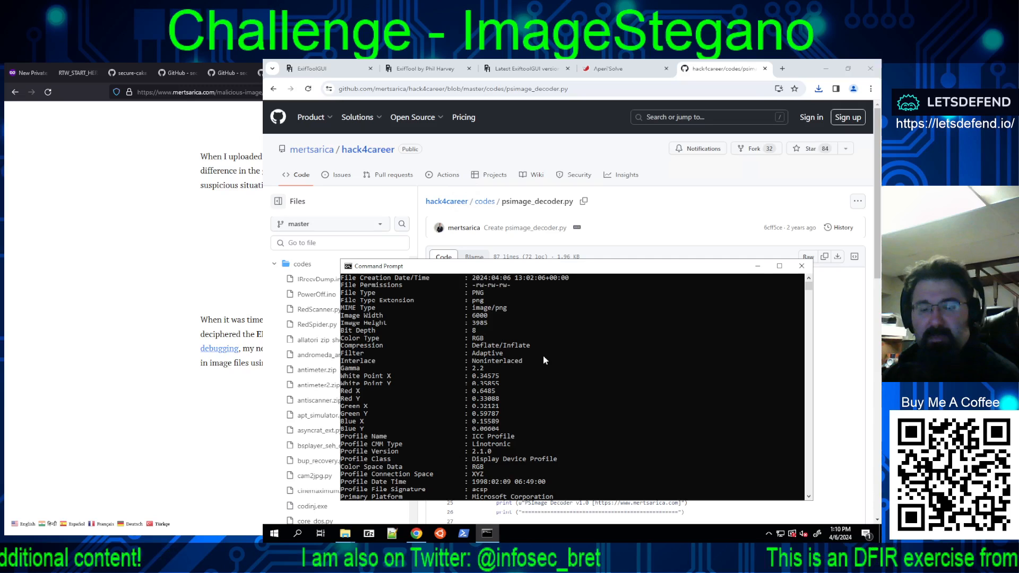
key("Return")
key("Return")
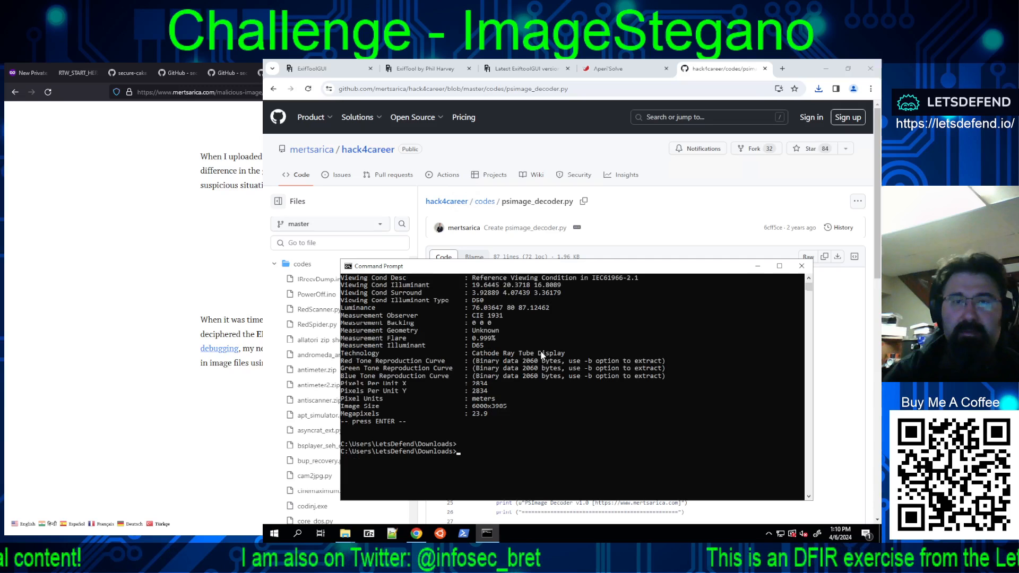
type("psimage_decoder.py")
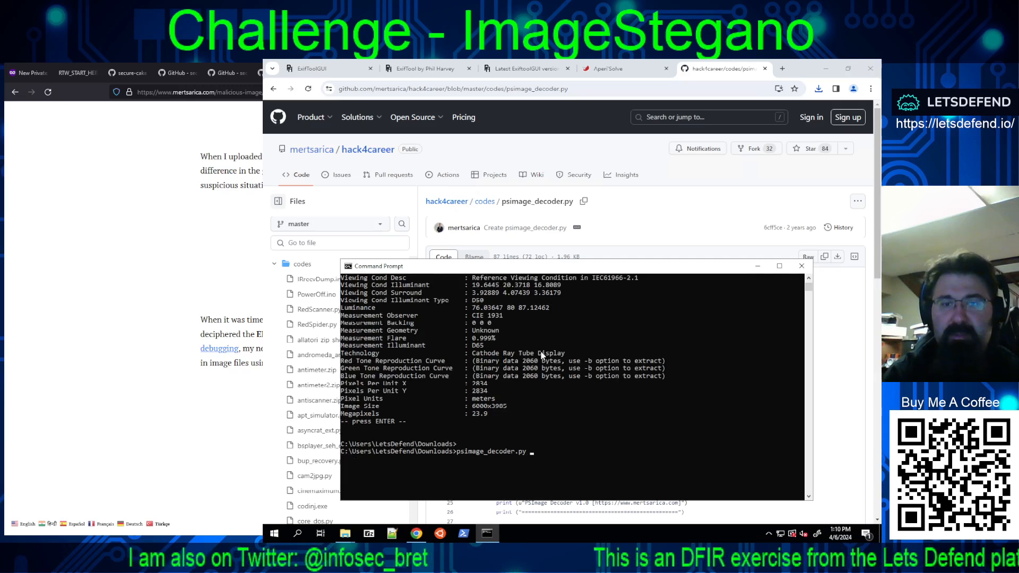
type(" Sd6wF1A1v.png")
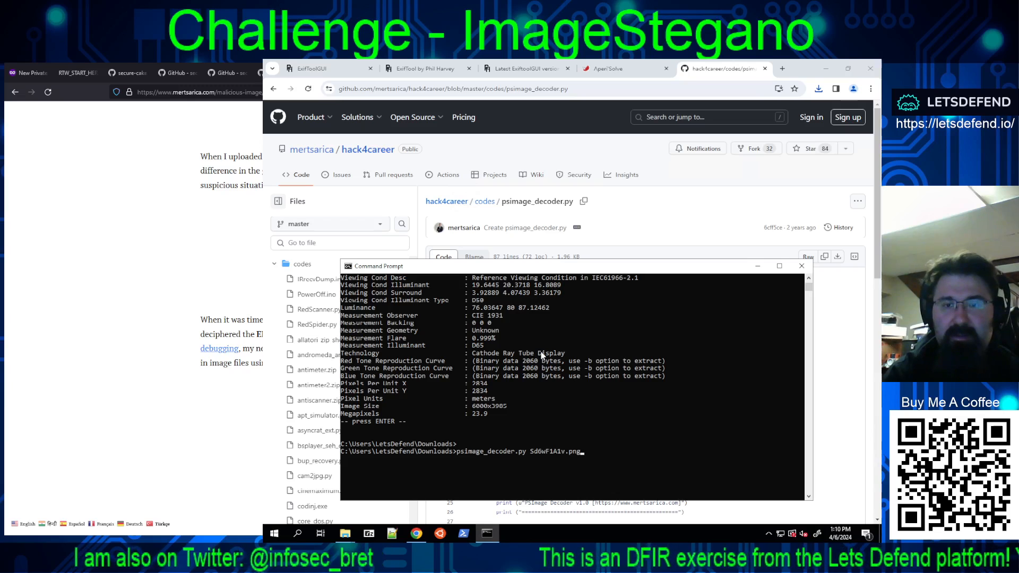
key("Return")
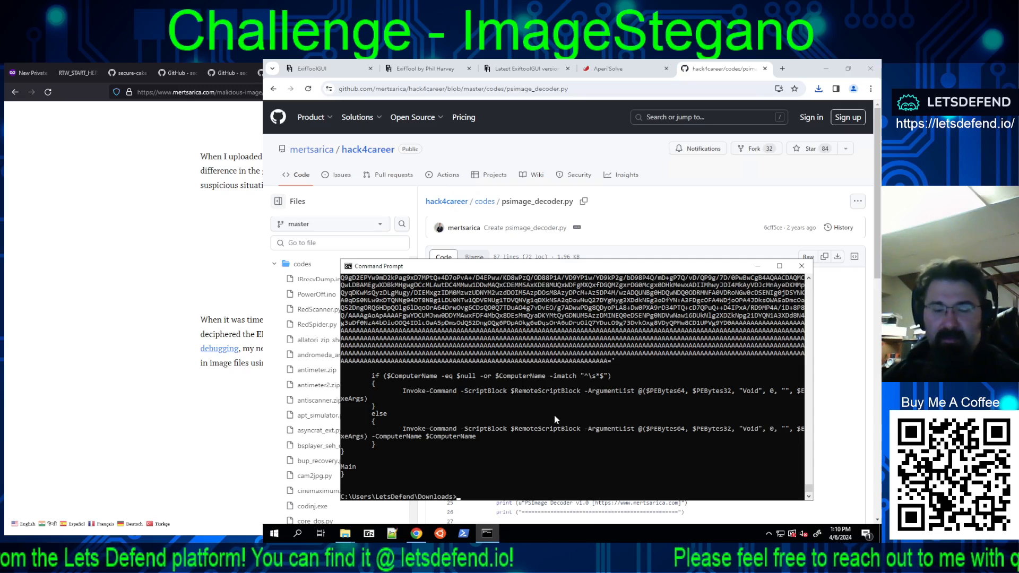
Step: Run psimage_decoder.py on Sd6wF1A1v.png again, redirecting its output to decoder_output.txt
key("Up")
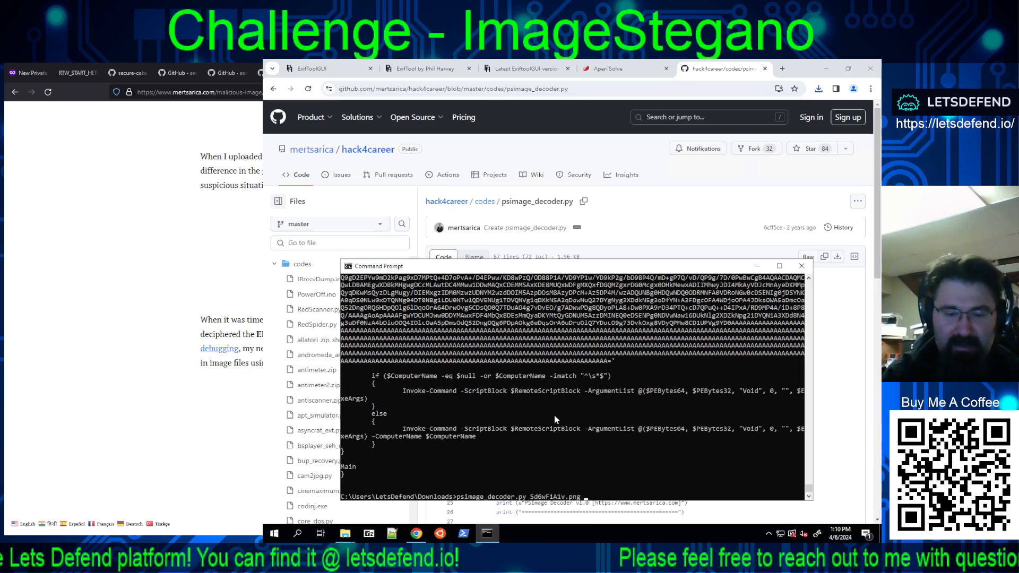
type("> ")
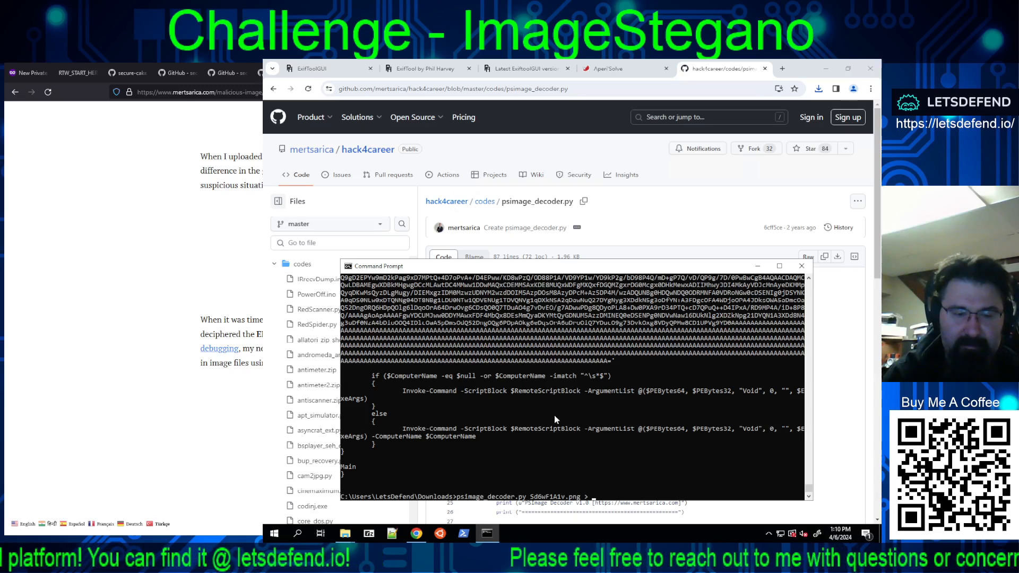
type("decod")
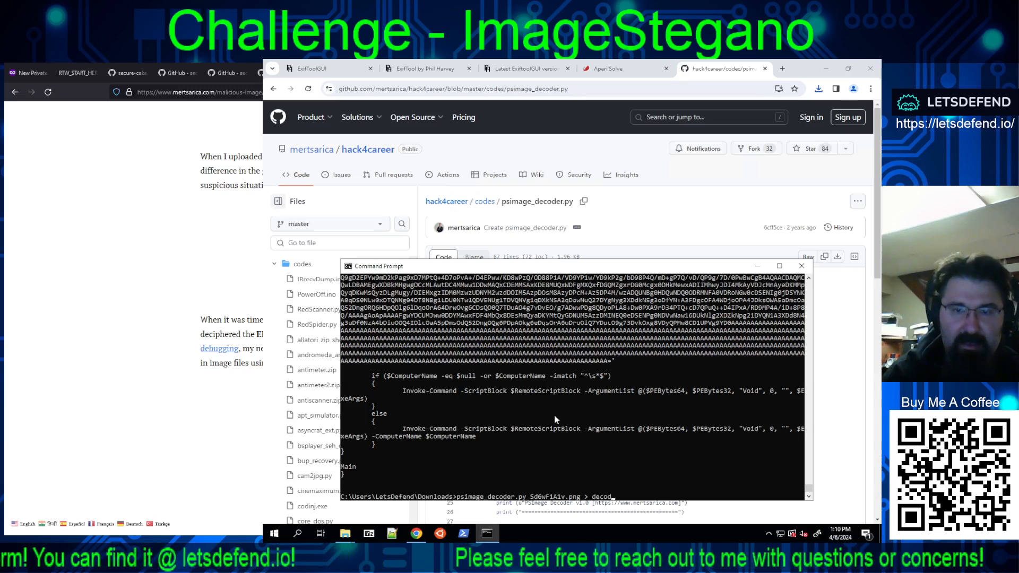
type("er")
type("_o")
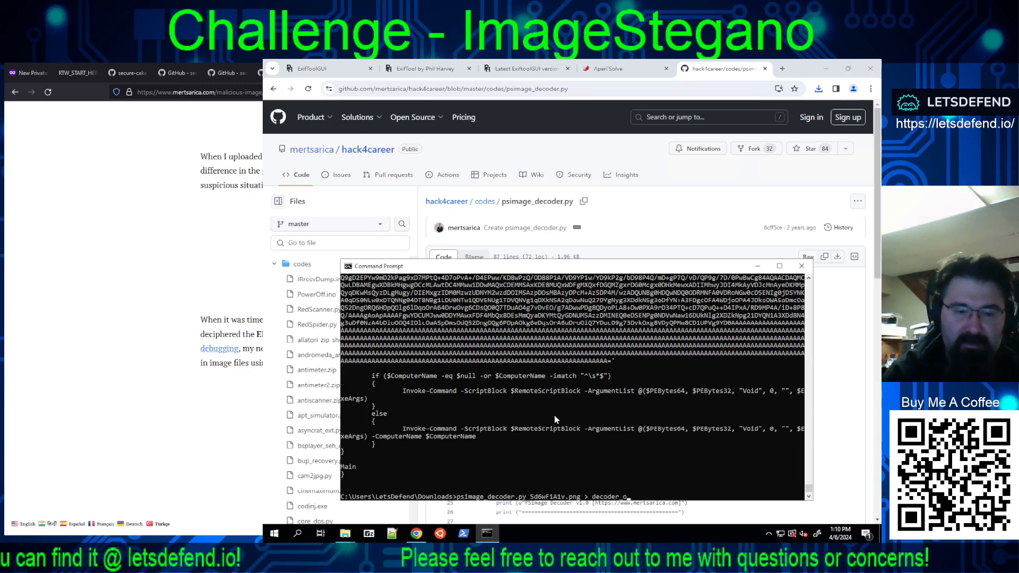
type("utput.txt")
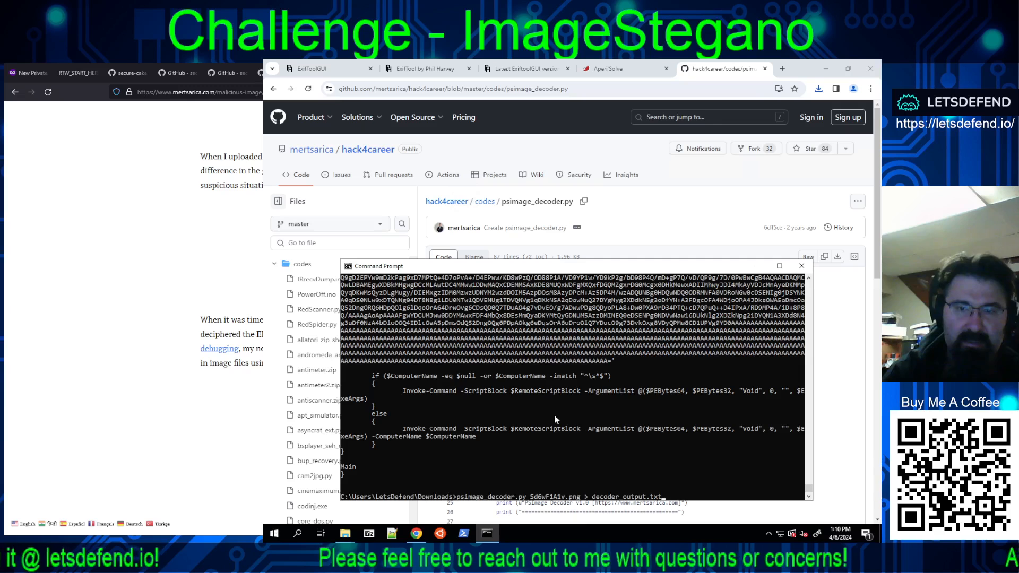
key("Return")
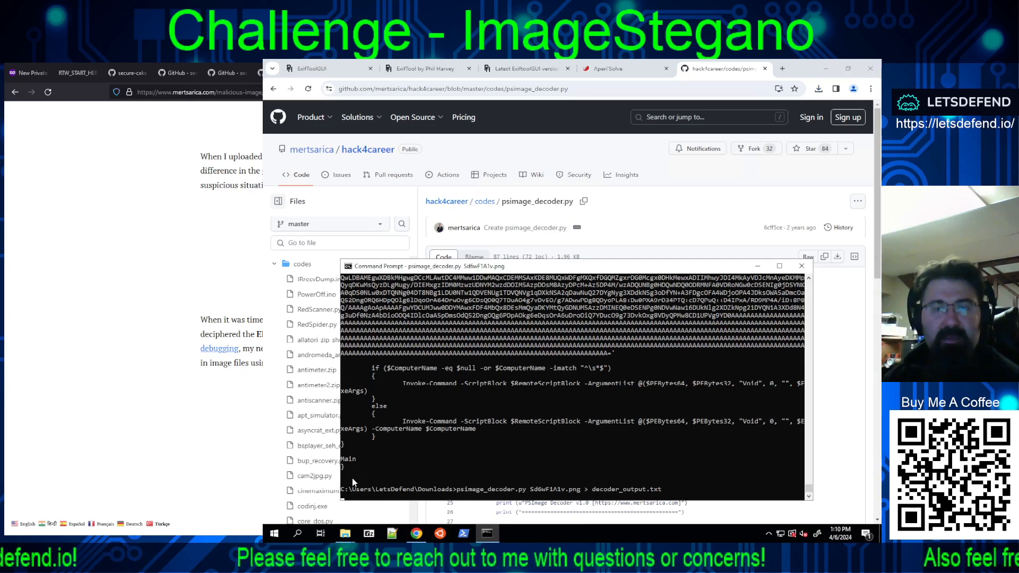
Step: Close the extra ChallengeFile window and bring the Downloads folder window to the front
left_click(346, 533)
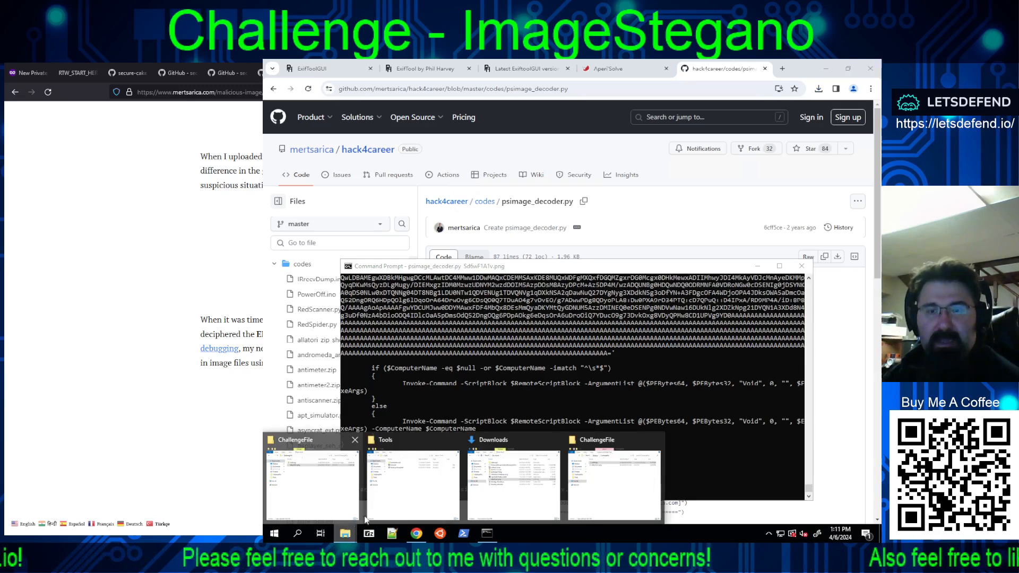
left_click(658, 441)
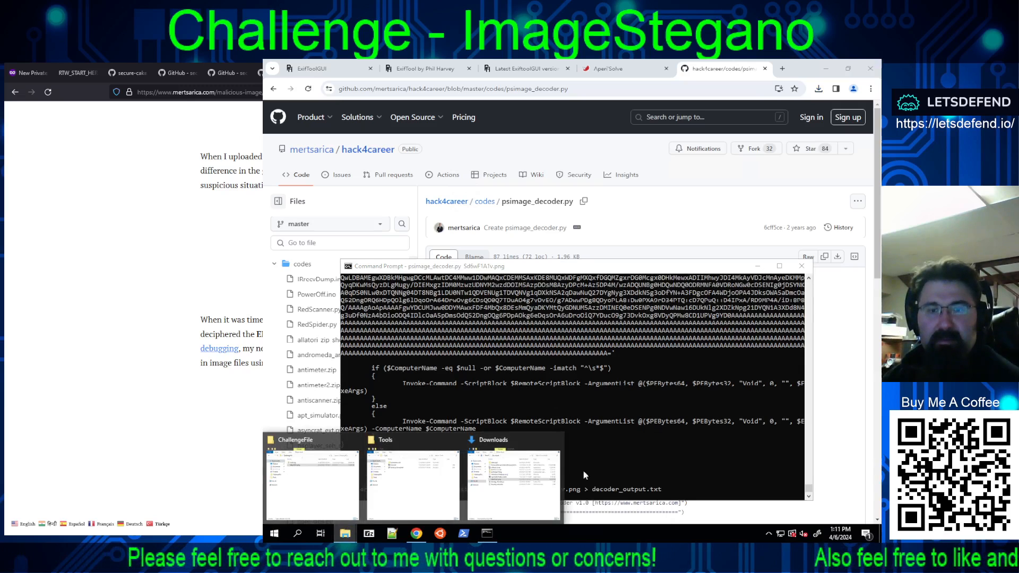
left_click(517, 496)
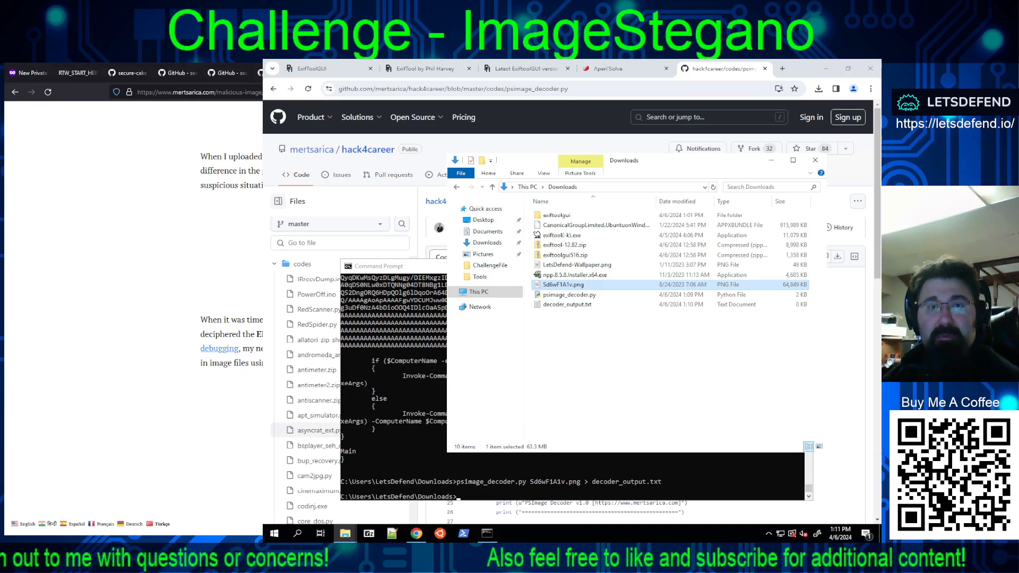
Step: Recheck the remaining LetsDefend questions, and open decoder_output.txt from Downloads in a maximized Notepad++ window
key("ctrl+shift+Tab")
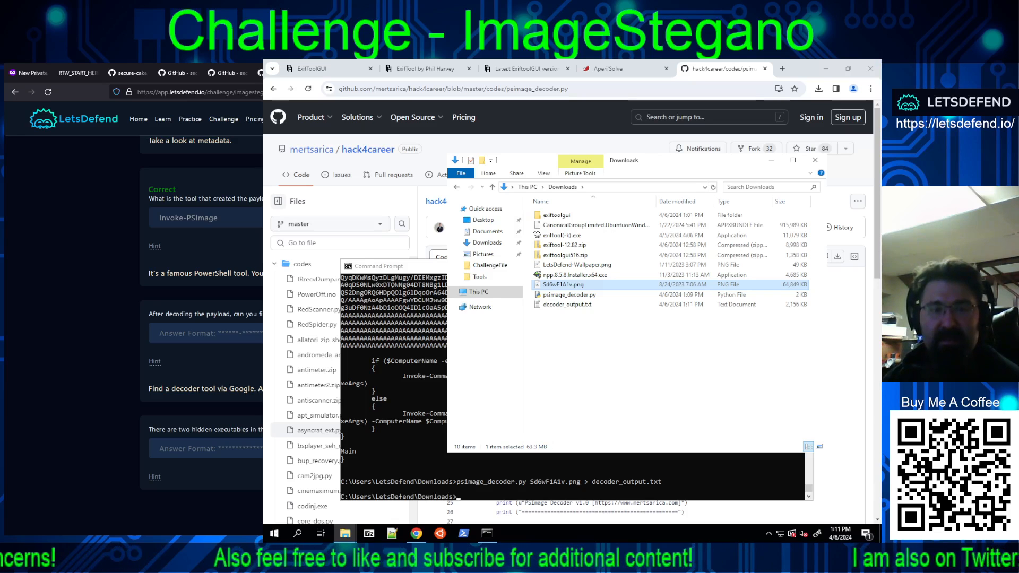
scroll(202, 313, "down", 1)
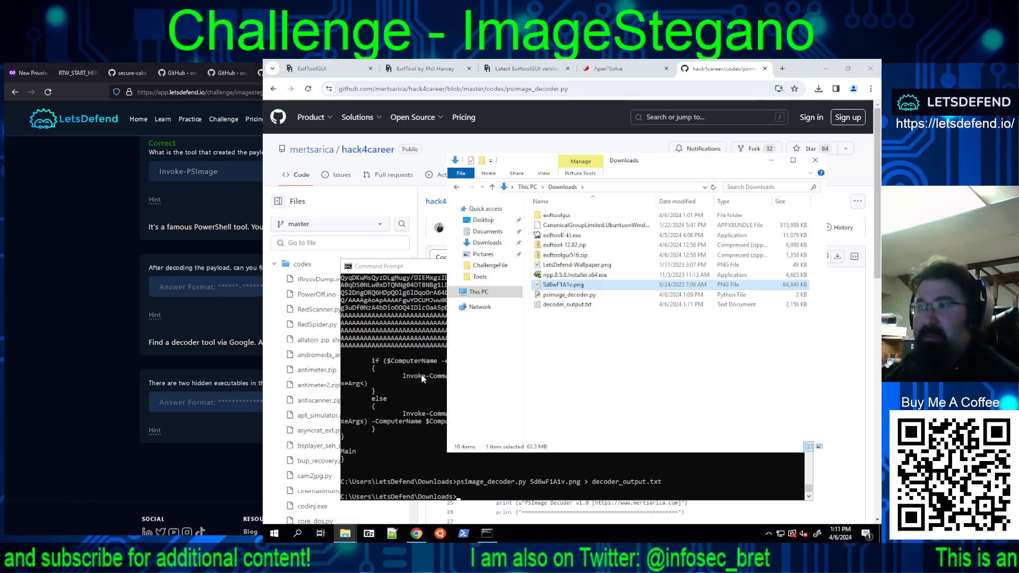
left_click(669, 377)
right_click(570, 310)
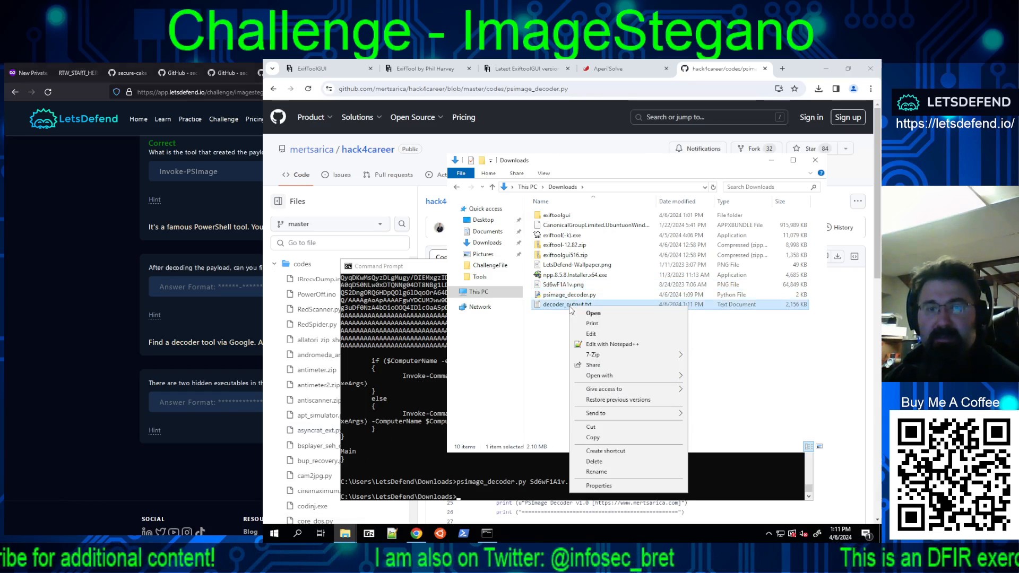
left_click(592, 344)
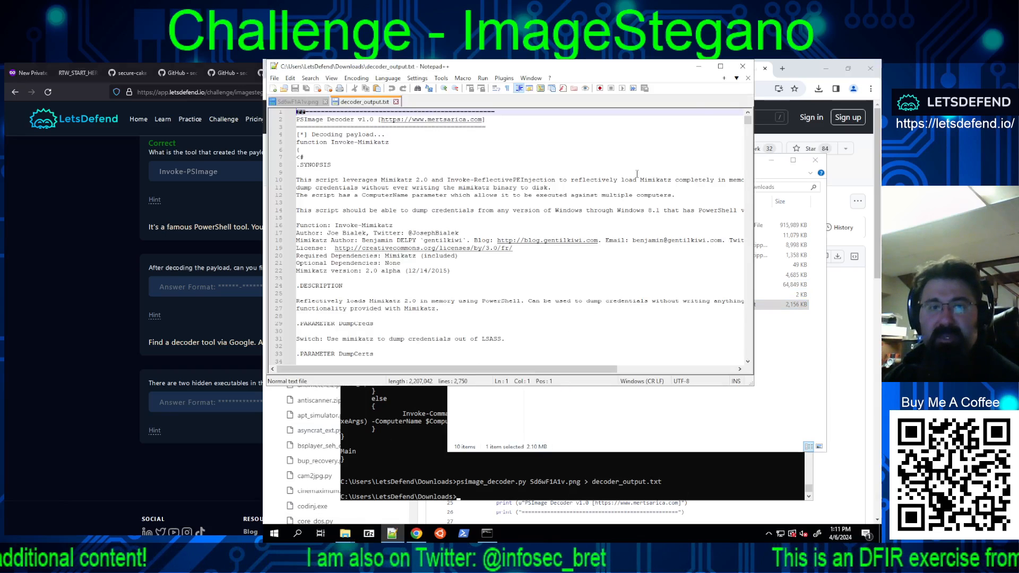
left_click(721, 66)
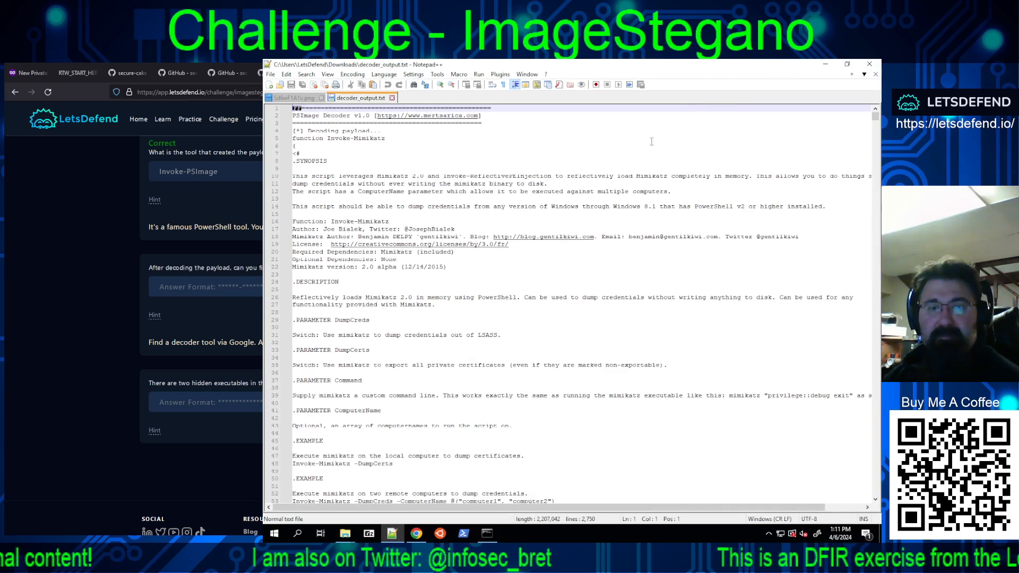
Step: Examine the opening part of decoder_output.txt, from the script synopsis and parameters through the Win32 type and structure definitions
scroll(541, 323, "down", 8)
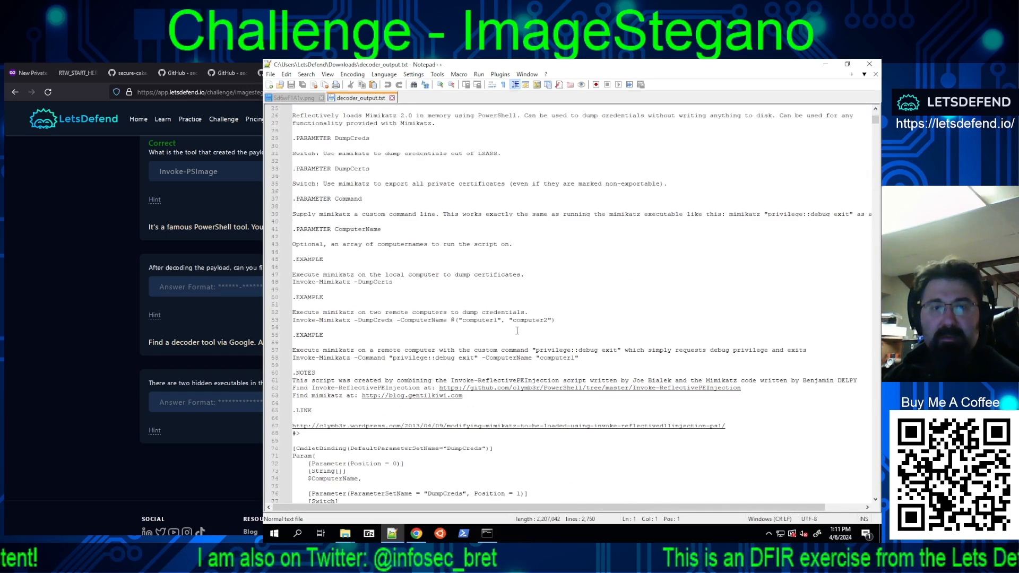
scroll(516, 329, "down", 4)
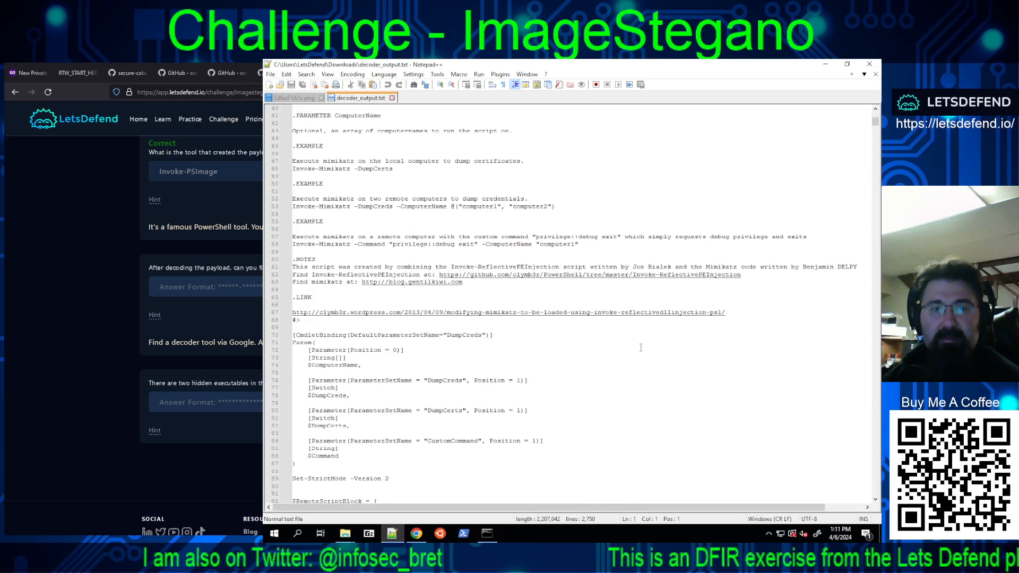
scroll(642, 348, "down", 8)
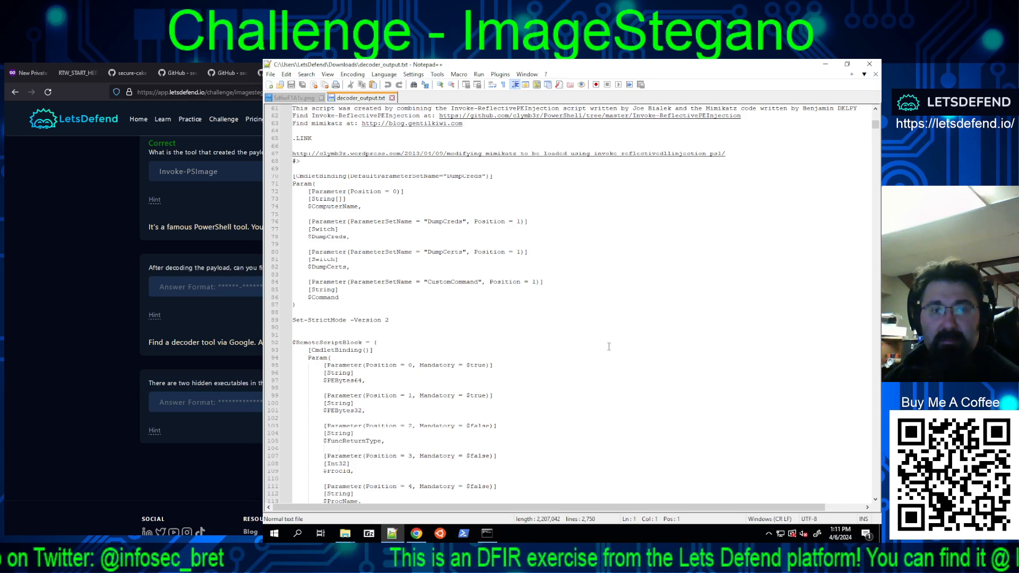
scroll(609, 346, "down", 8)
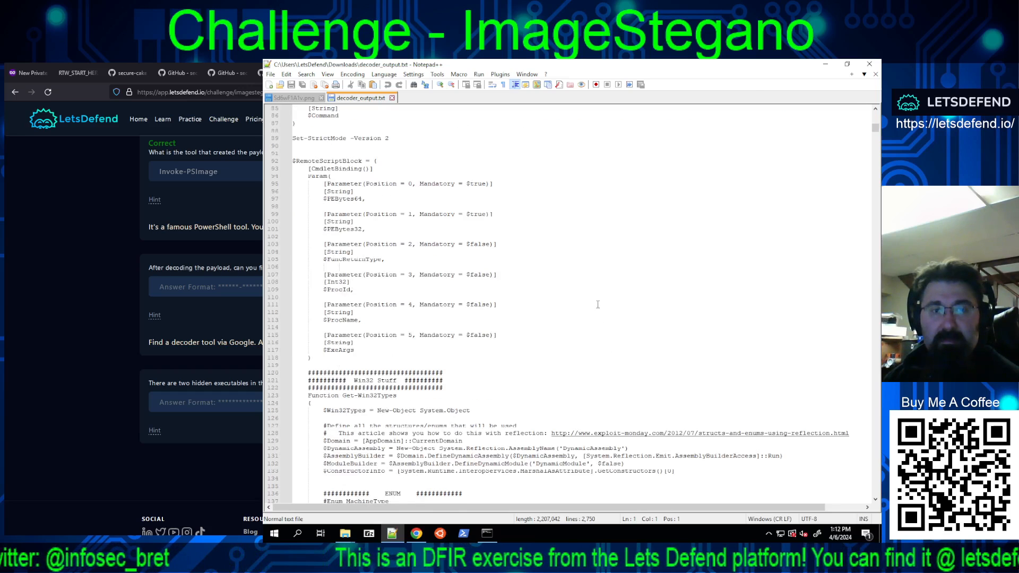
scroll(593, 304, "down", 5)
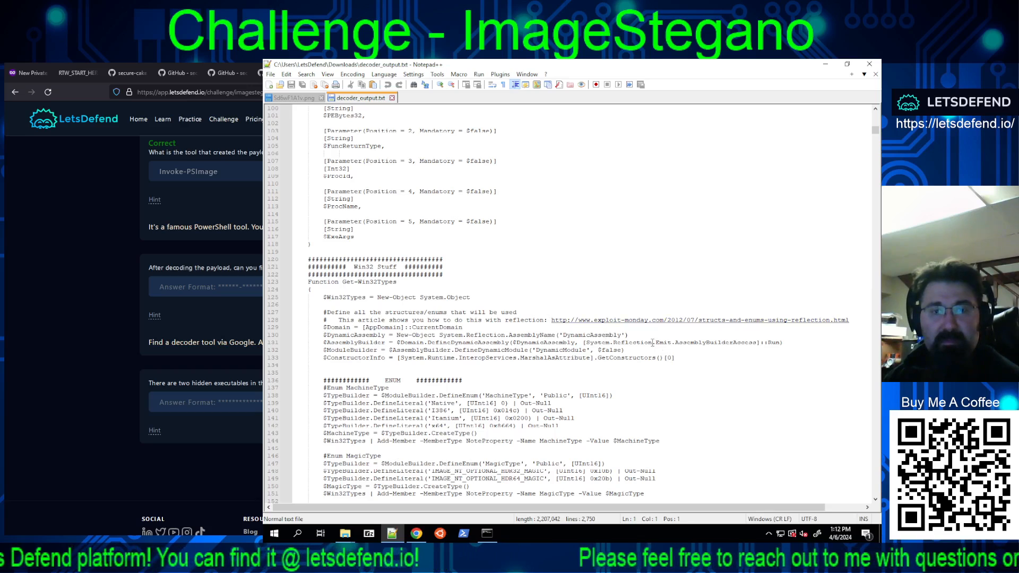
scroll(644, 343, "down", 7)
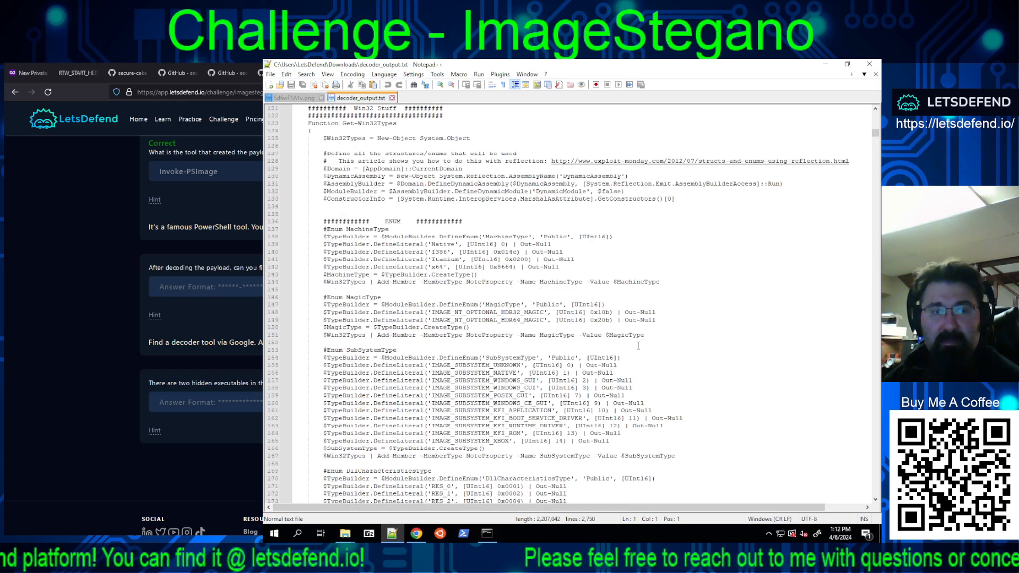
scroll(643, 350, "down", 16)
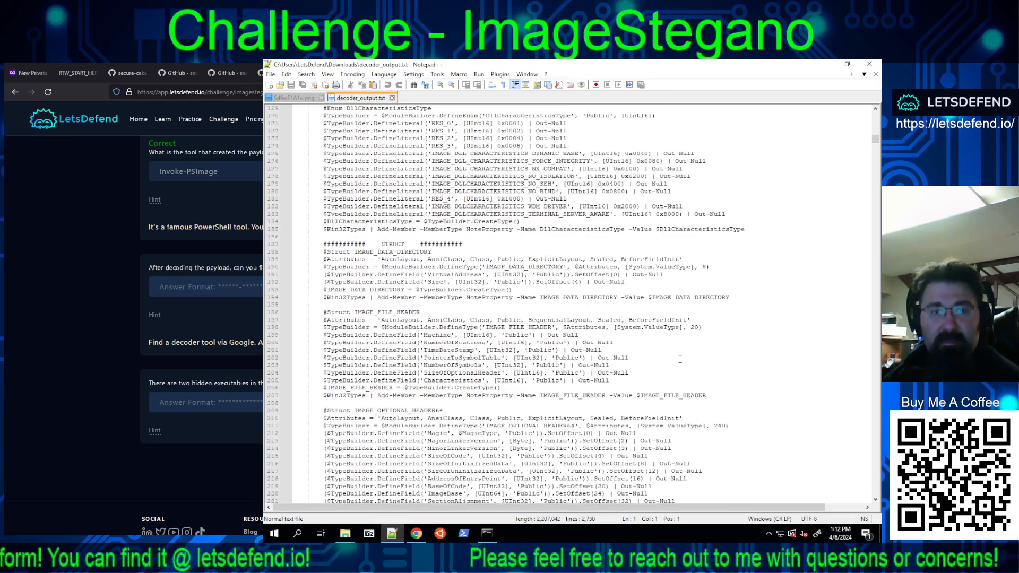
scroll(673, 357, "down", 14)
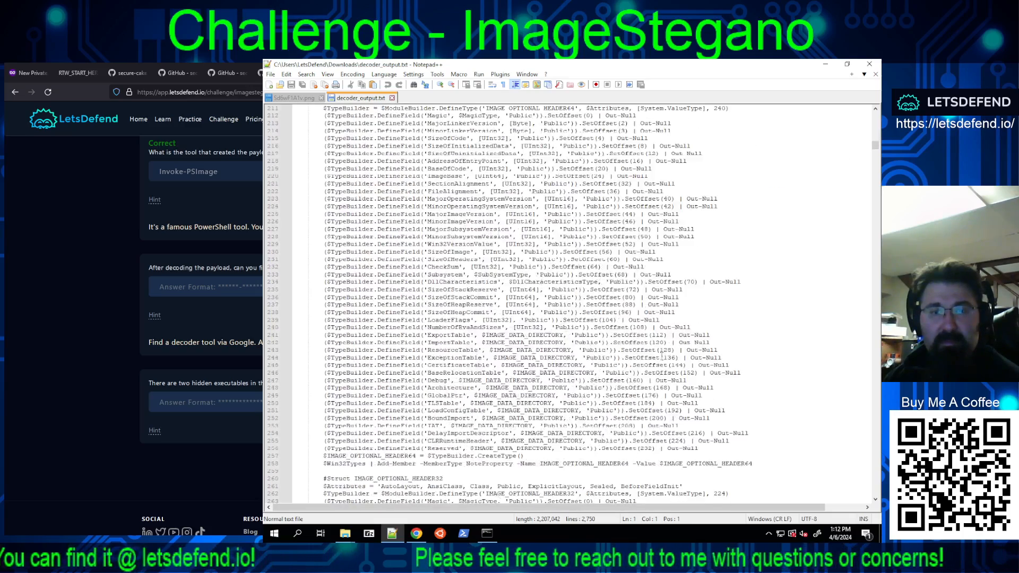
scroll(662, 357, "down", 20)
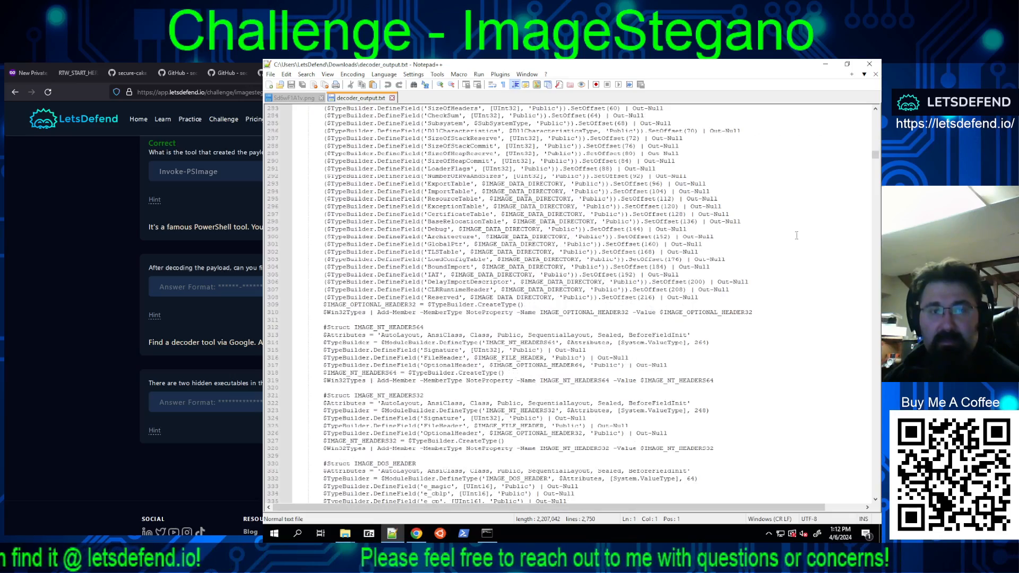
Step: Skim the middle of decoder_output.txt, checking the Win32 function declarations, helper functions and remote thread code
left_click_drag(876, 155, 877, 248)
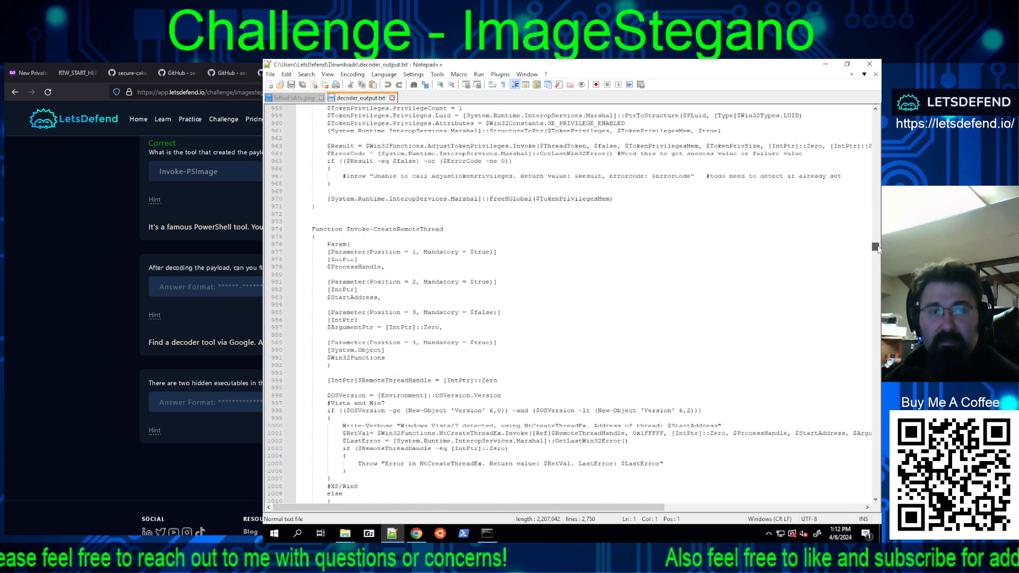
left_click_drag(877, 248, 880, 242)
scroll(880, 241, "up", 20)
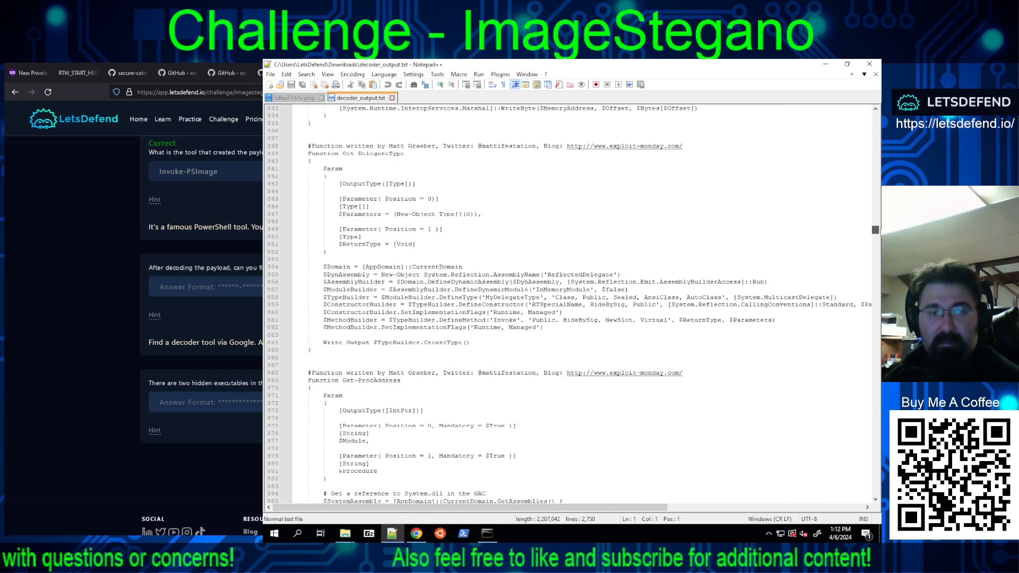
scroll(568, 302, "up", 12)
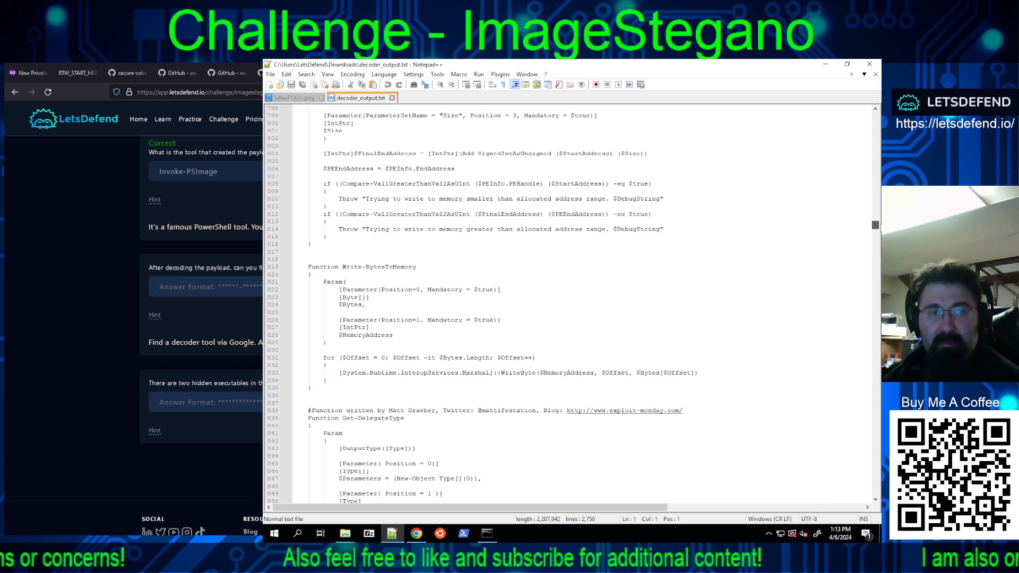
scroll(569, 302, "up", 18)
left_click_drag(877, 219, 874, 199)
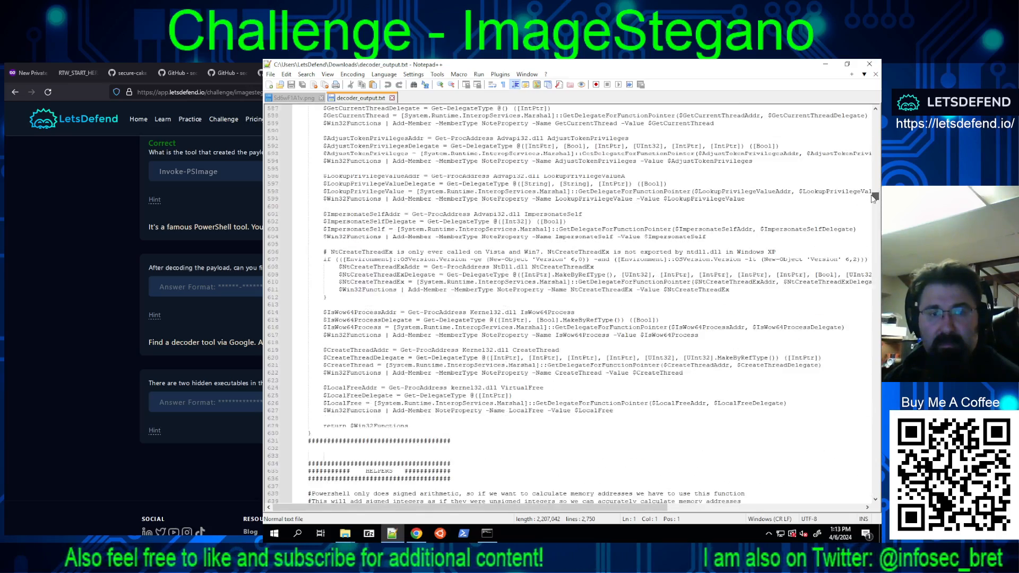
scroll(721, 249, "down", 4)
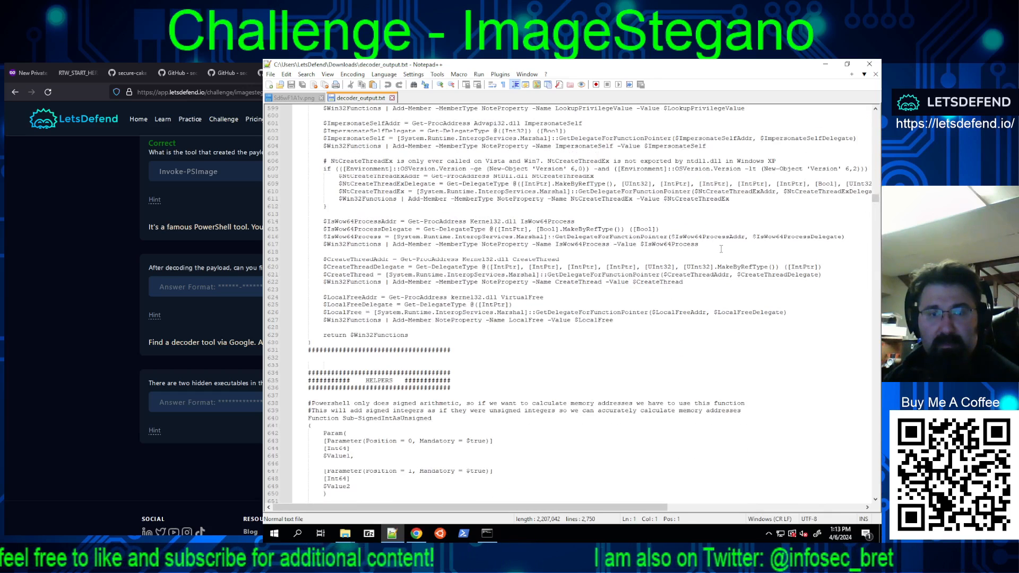
scroll(721, 249, "up", 1)
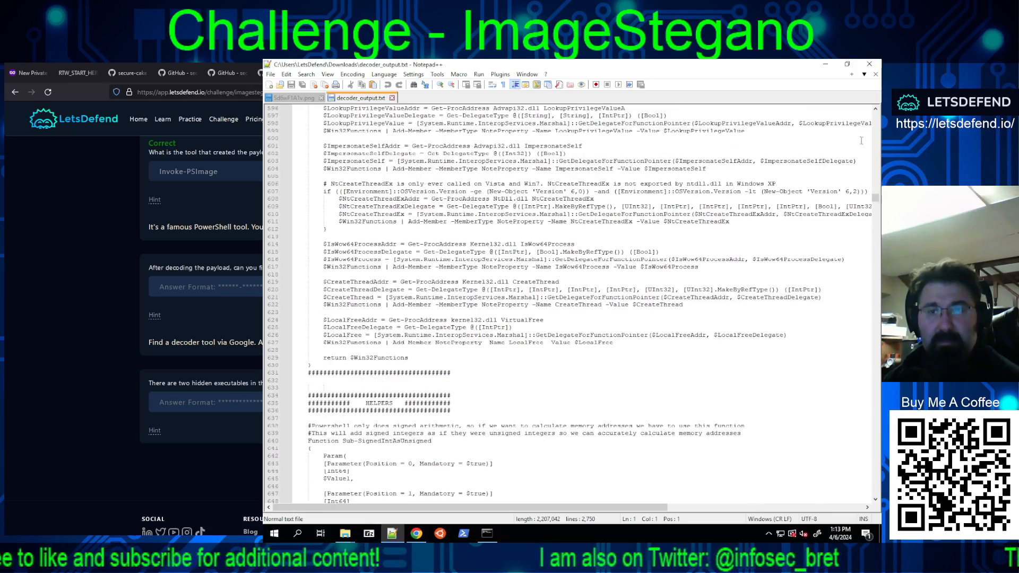
left_click_drag(876, 200, 831, 323)
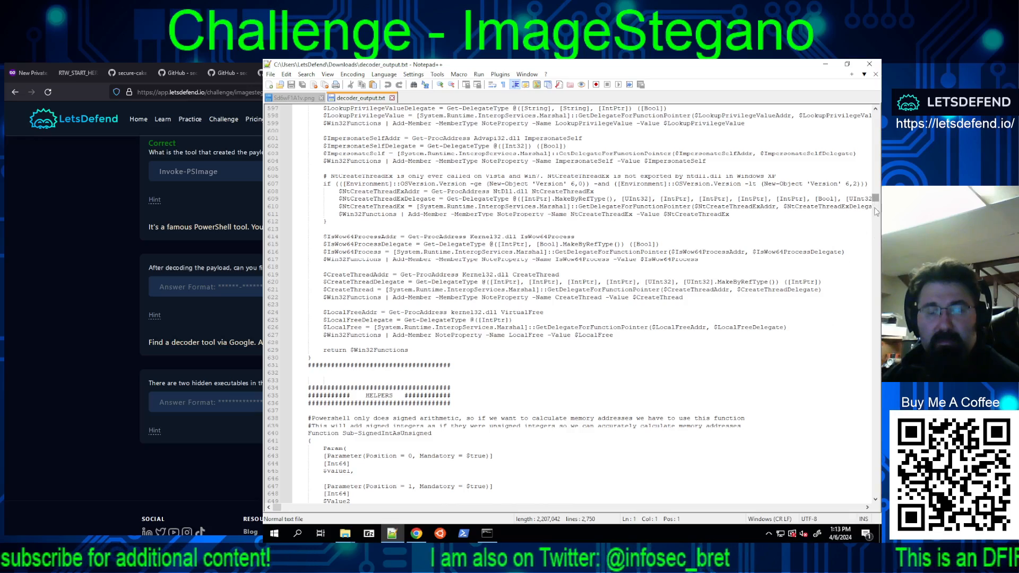
Step: Copy the SHA256 hash of the 2.1 (Win32) executable near the end of decoder_output.txt
left_click_drag(876, 202, 875, 493)
scroll(624, 381, "up", 6)
scroll(624, 382, "up", 5)
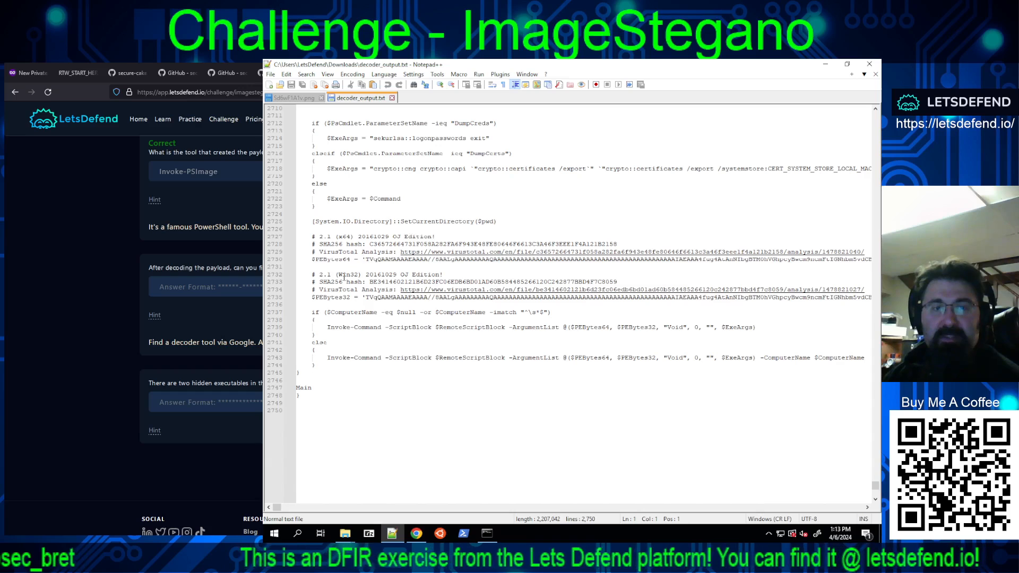
left_click(429, 281)
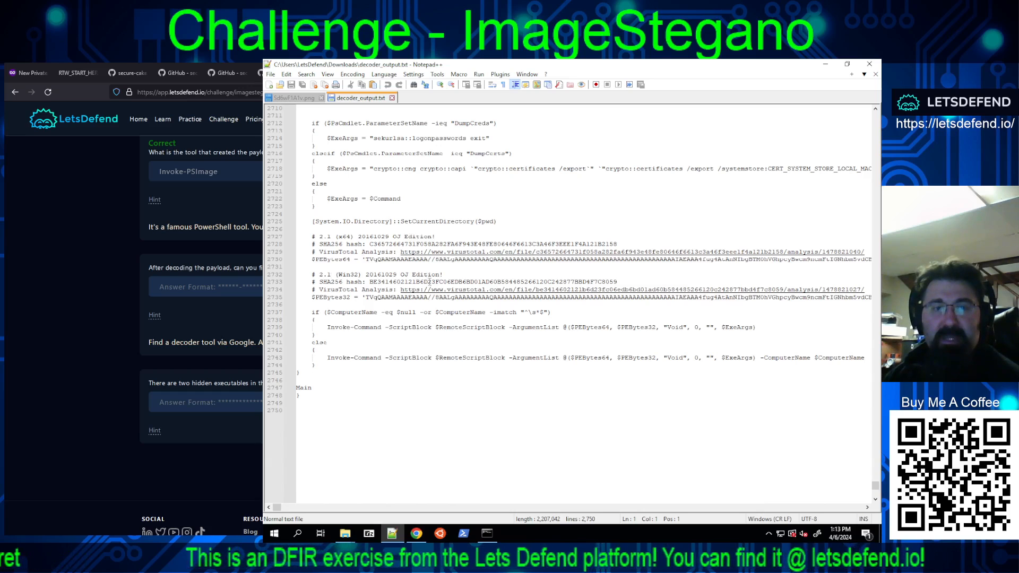
double_click(430, 282)
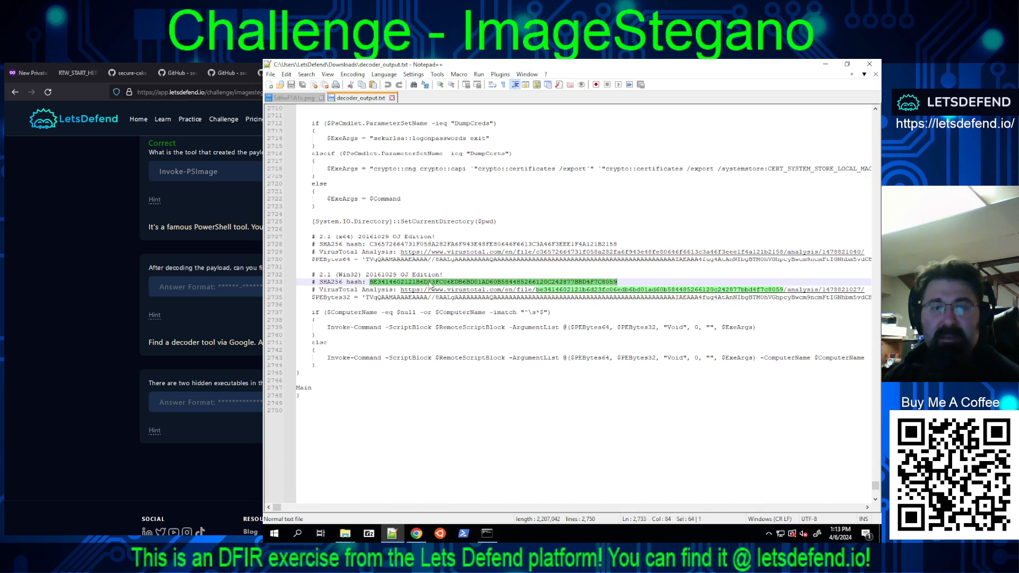
right_click(429, 284)
left_click(448, 295)
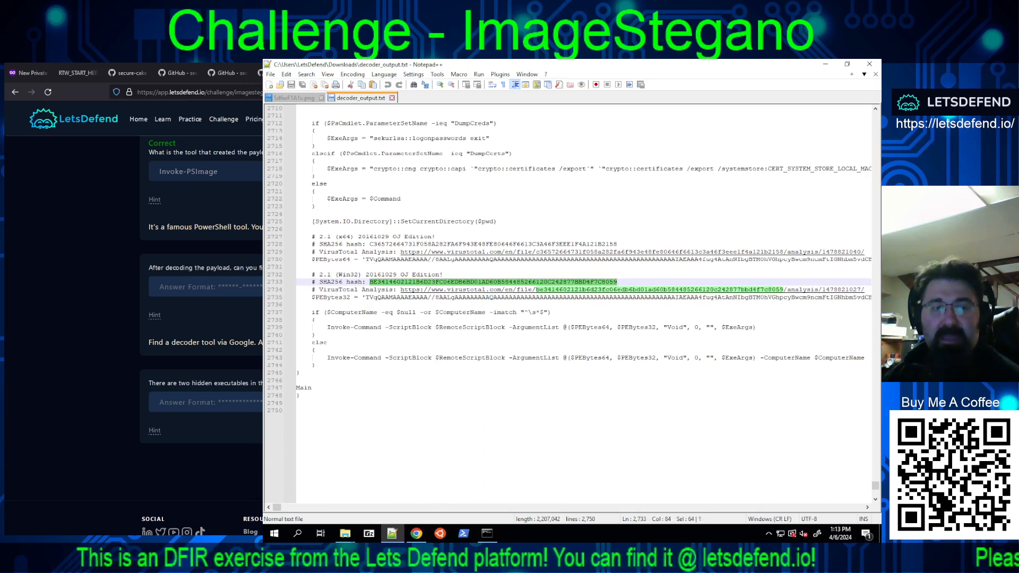
Step: Recopy the Win32 SHA256 hash and submit it as the answer to the LetsDefend question about the two hidden executables
left_click(222, 403)
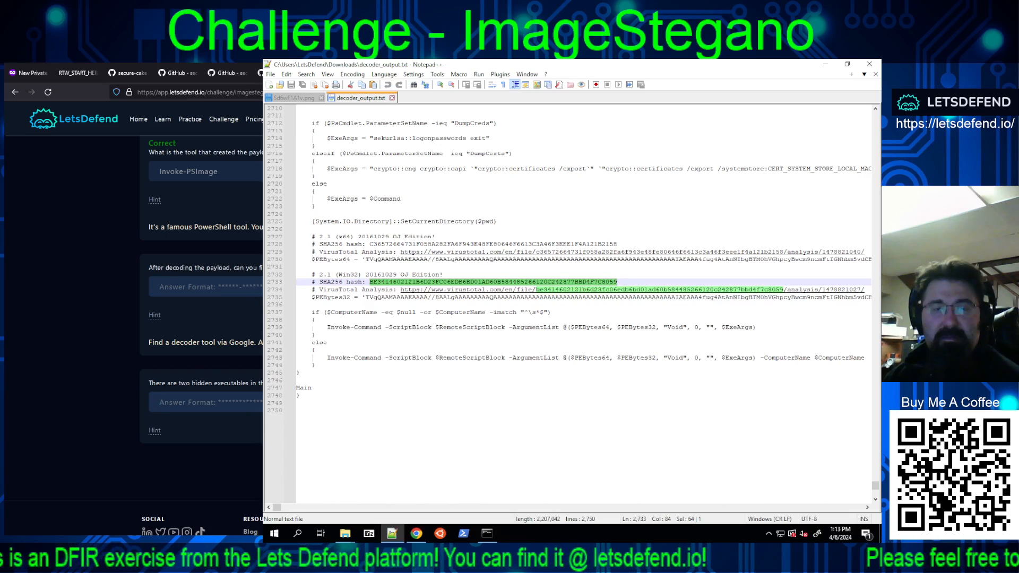
right_click(422, 284)
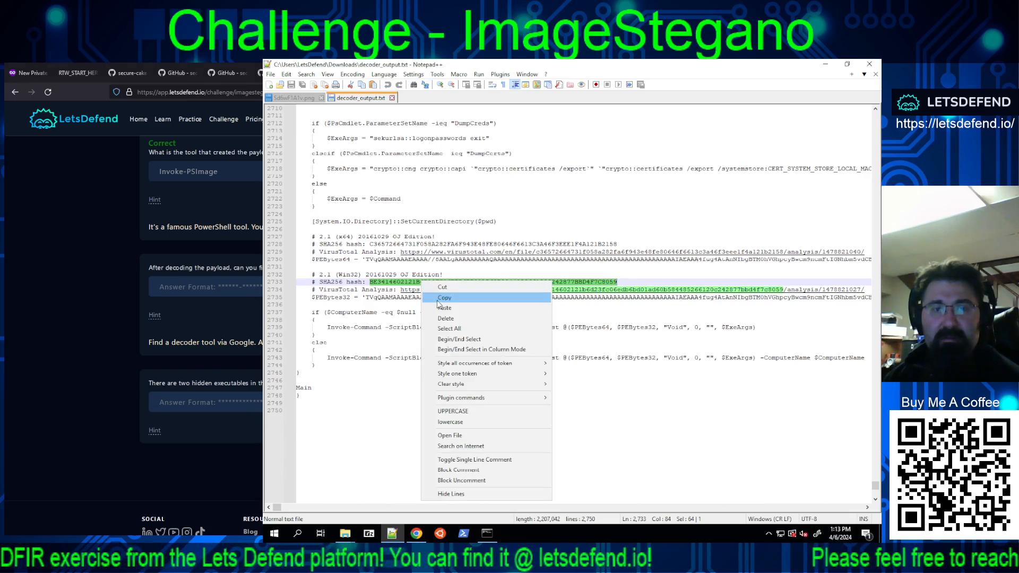
left_click(442, 299)
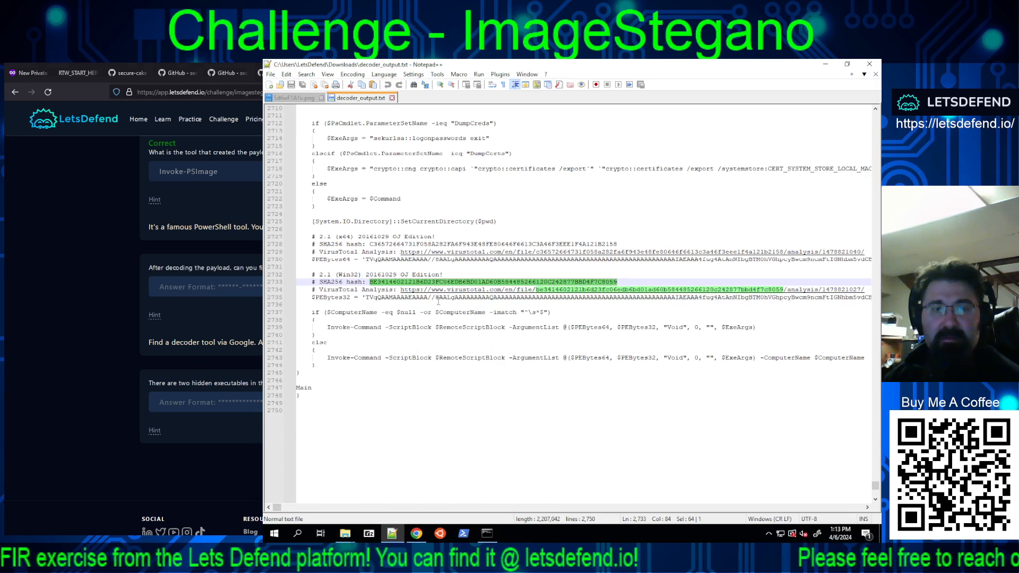
left_click(213, 400)
key("ctrl+v")
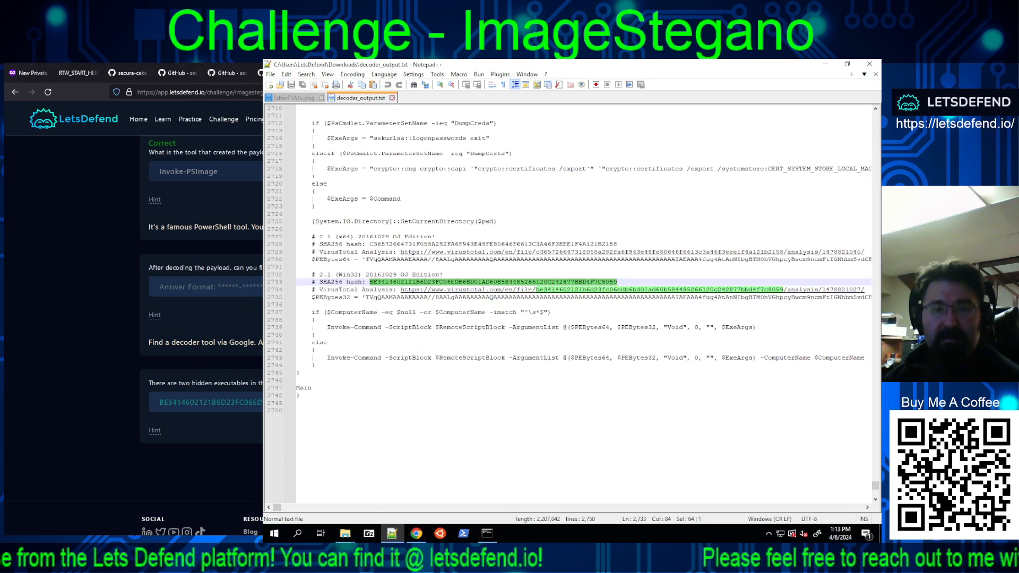
key("Return")
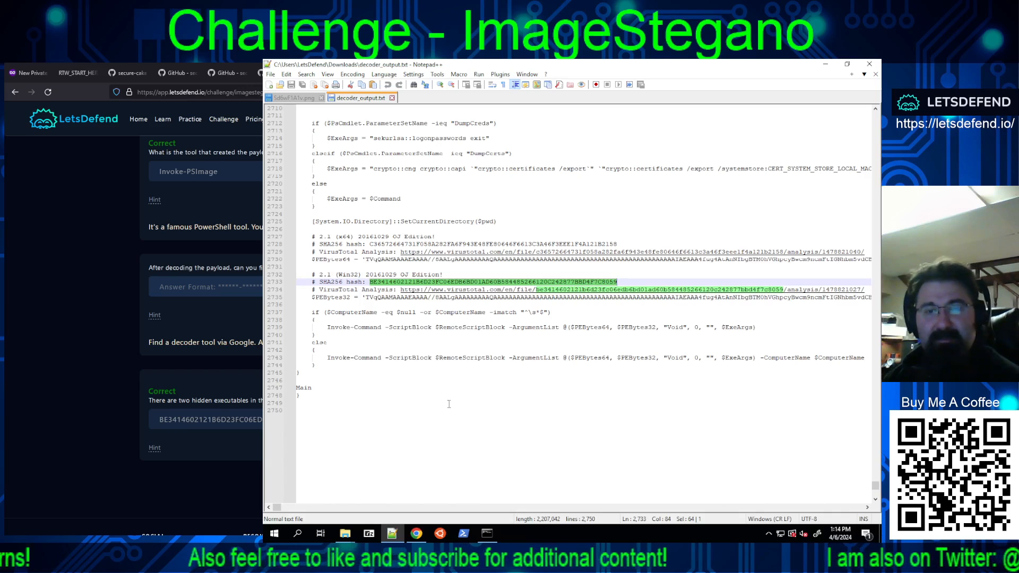
Step: Review the unanswered LetsDefend question about the decoded payload and examine the Main function and preceding code near the script's end
scroll(459, 403, "up", 5)
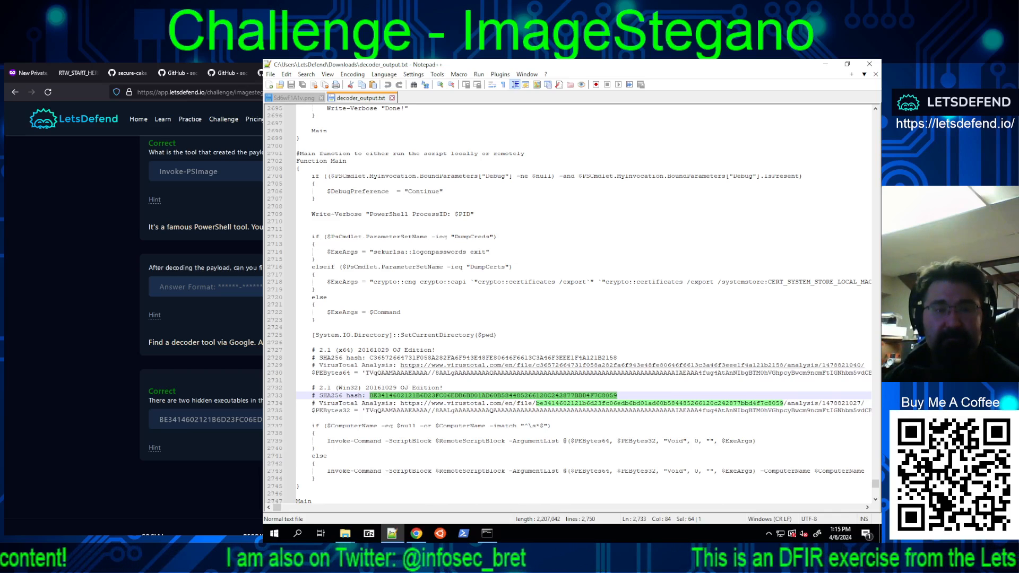
scroll(201, 318, "up", 2)
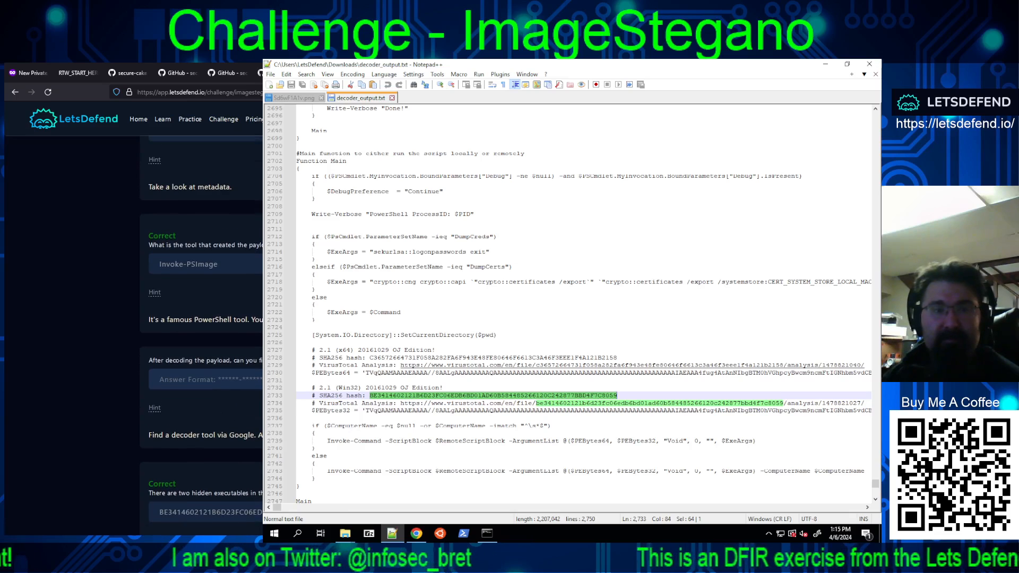
scroll(202, 318, "down", 1)
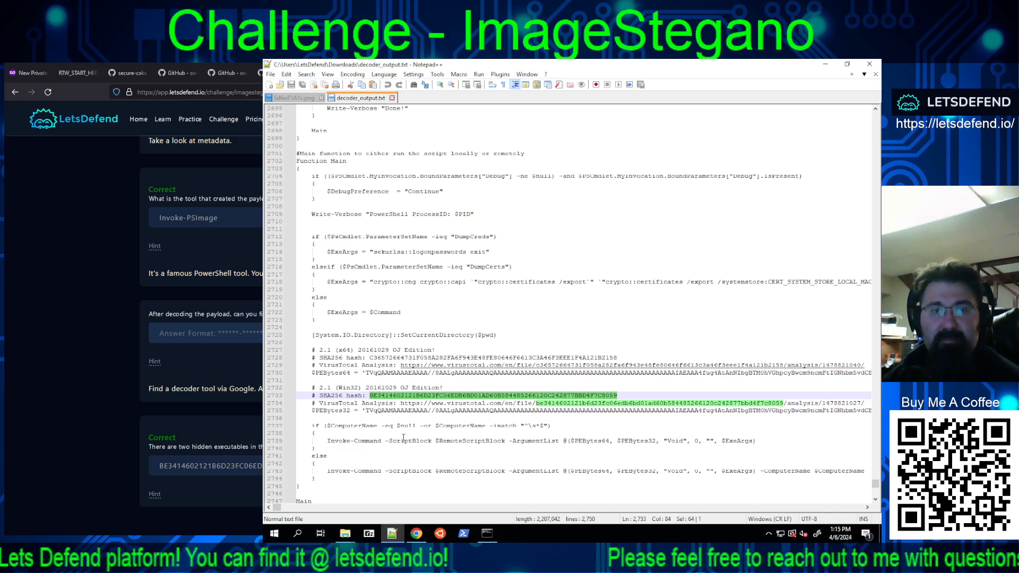
scroll(467, 374, "up", 3)
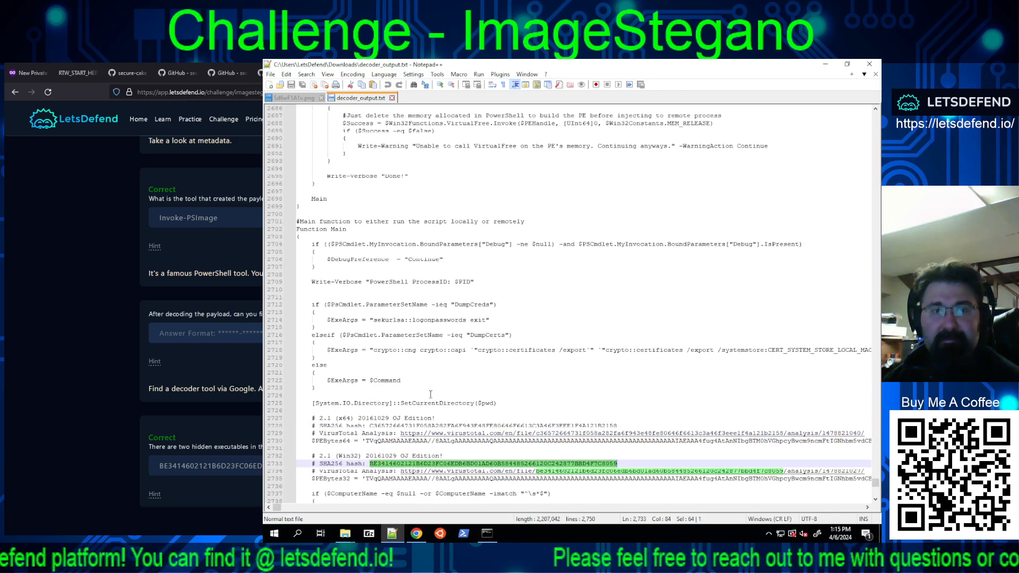
scroll(429, 400, "up", 1)
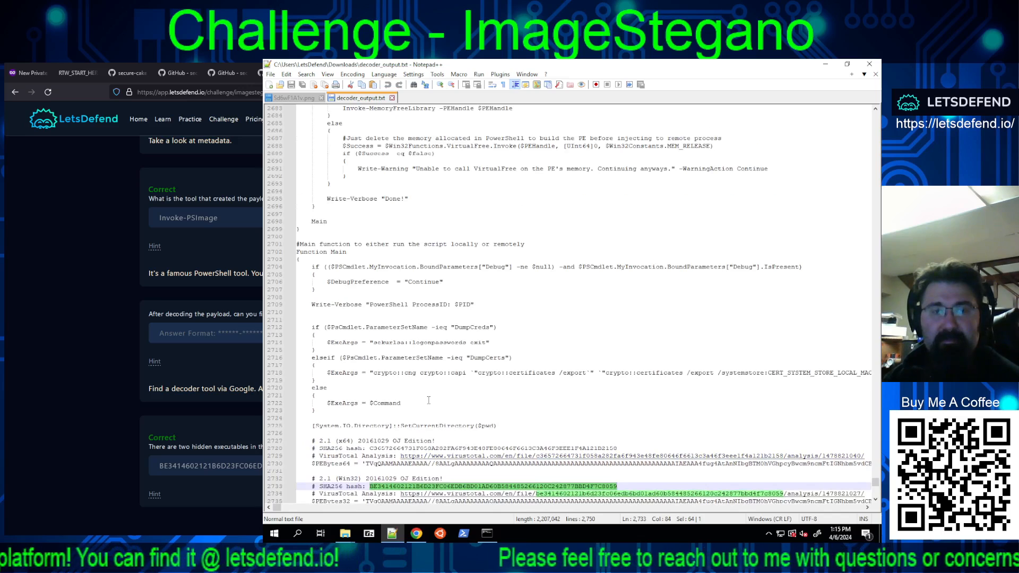
scroll(429, 400, "up", 1)
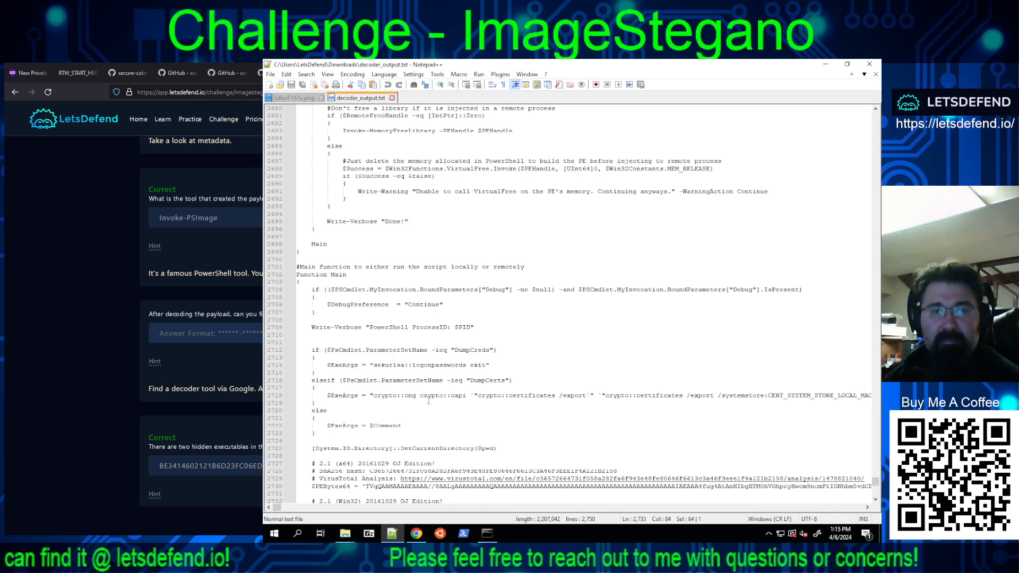
scroll(429, 400, "up", 10)
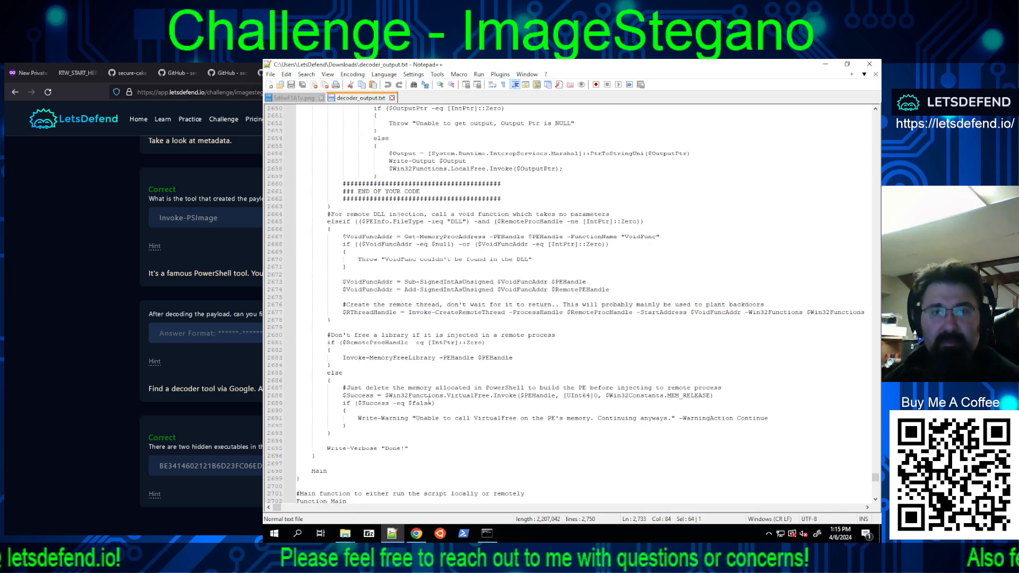
scroll(429, 400, "down", 7)
scroll(429, 400, "down", 5)
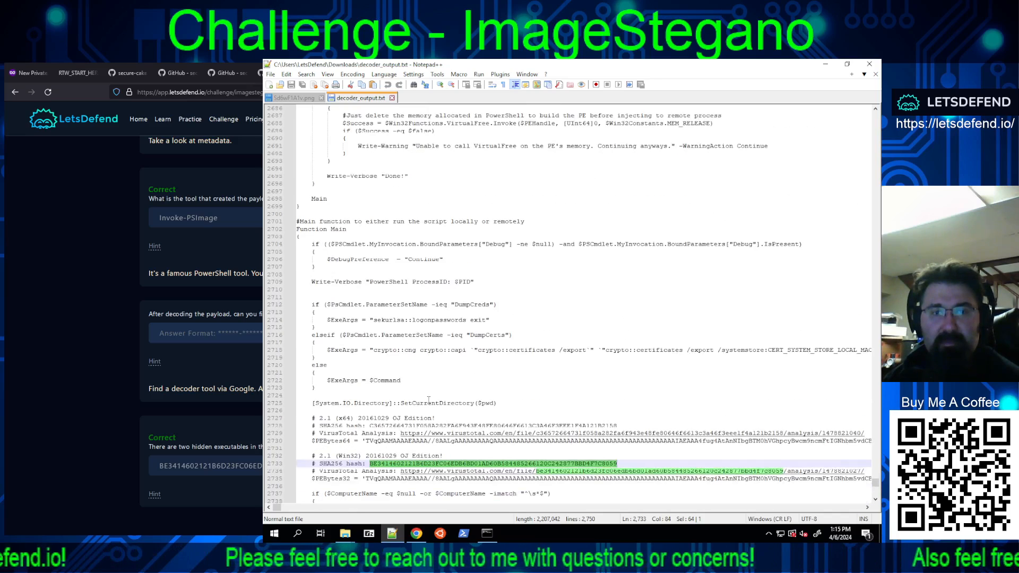
scroll(428, 399, "down", 4)
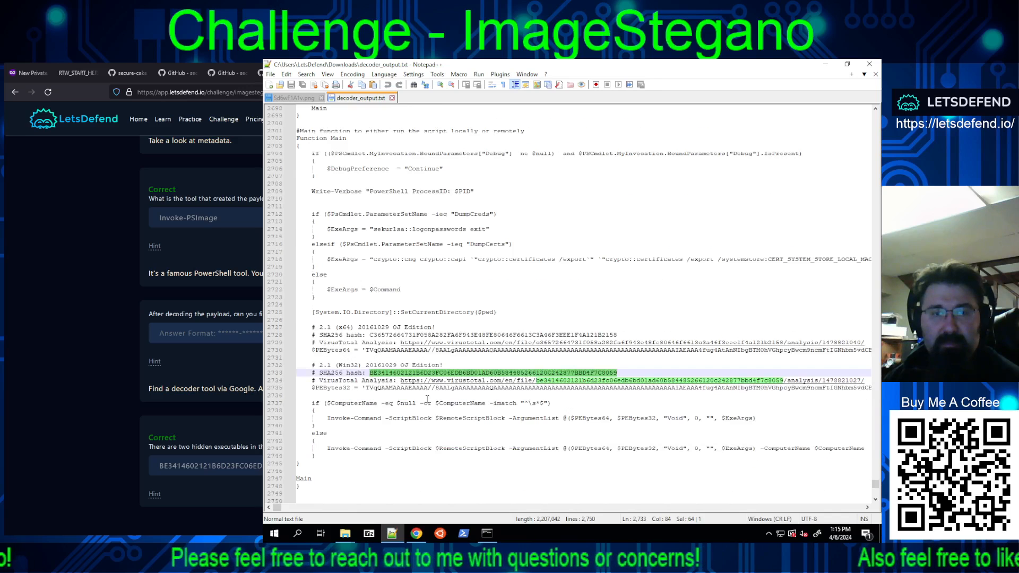
Step: Copy Invoke-Command from the Main function and try it as the answer to the LetsDefend question about the decoded payload
left_click_drag(381, 419, 326, 419)
right_click(339, 421)
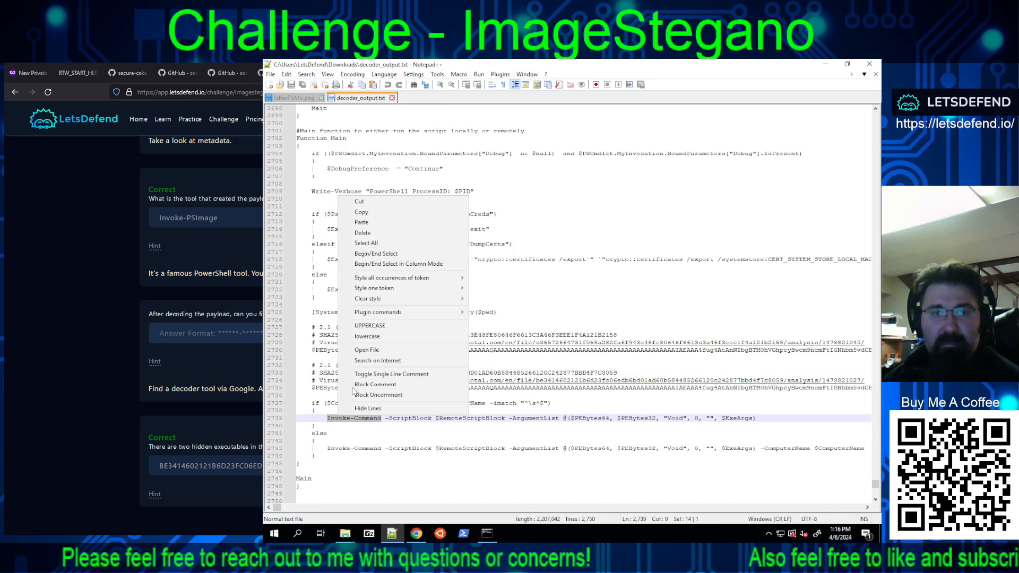
left_click(361, 212)
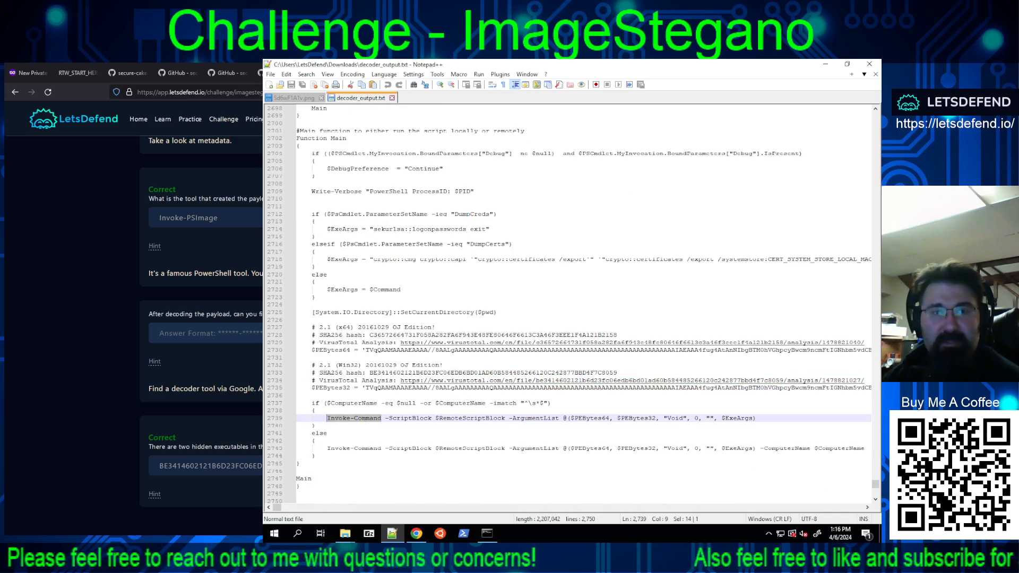
left_click(175, 337)
key("ctrl+v")
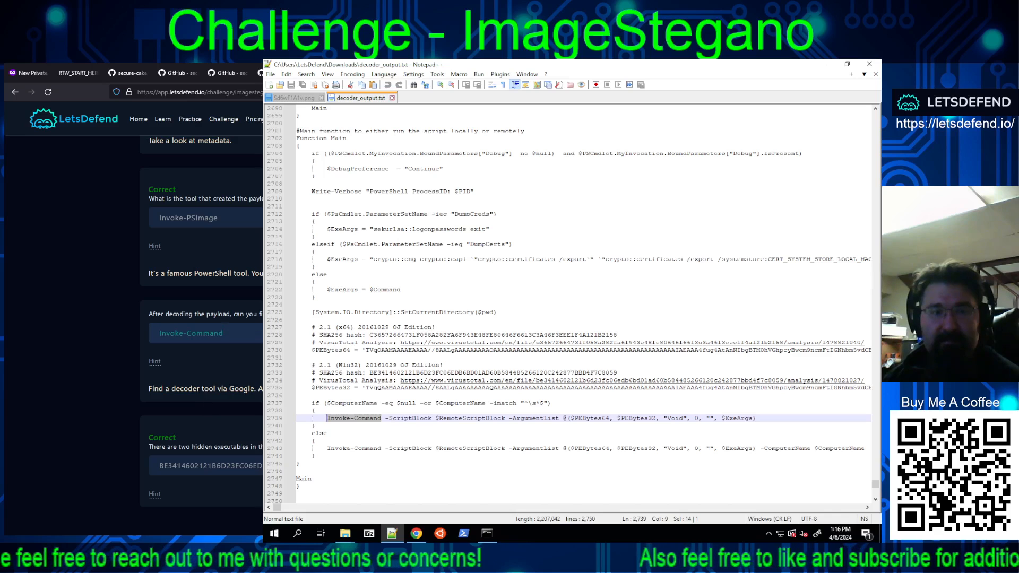
key("Return")
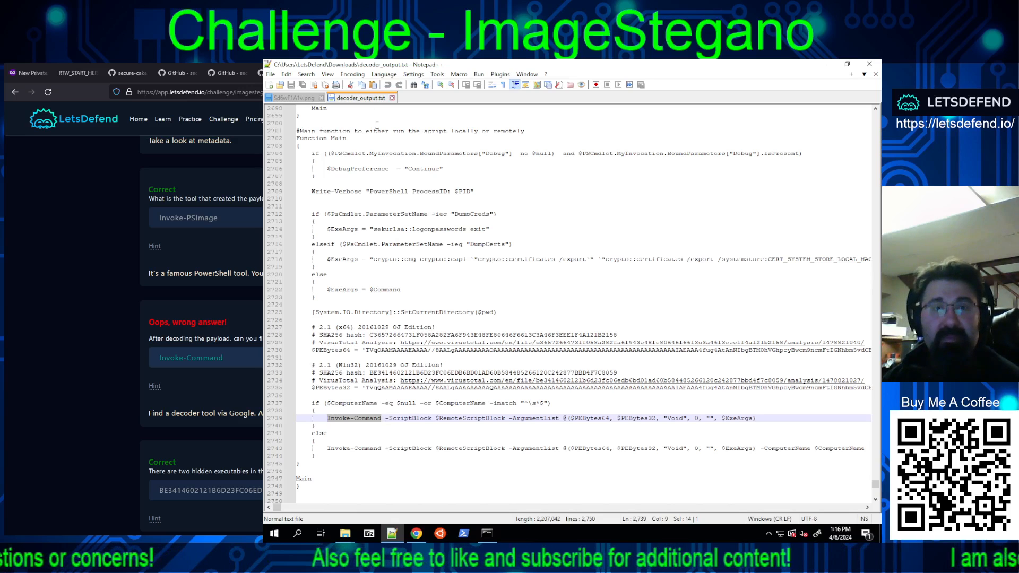
Step: Examine decoder_output.txt backwards from the Main function, checking the DLL injection, PE loading and Invoke-MemoryFreeLibrary code
mouse_move(275, 512)
left_mouse_down()
mouse_move(850, 511)
mouse_move(276, 508)
left_mouse_up()
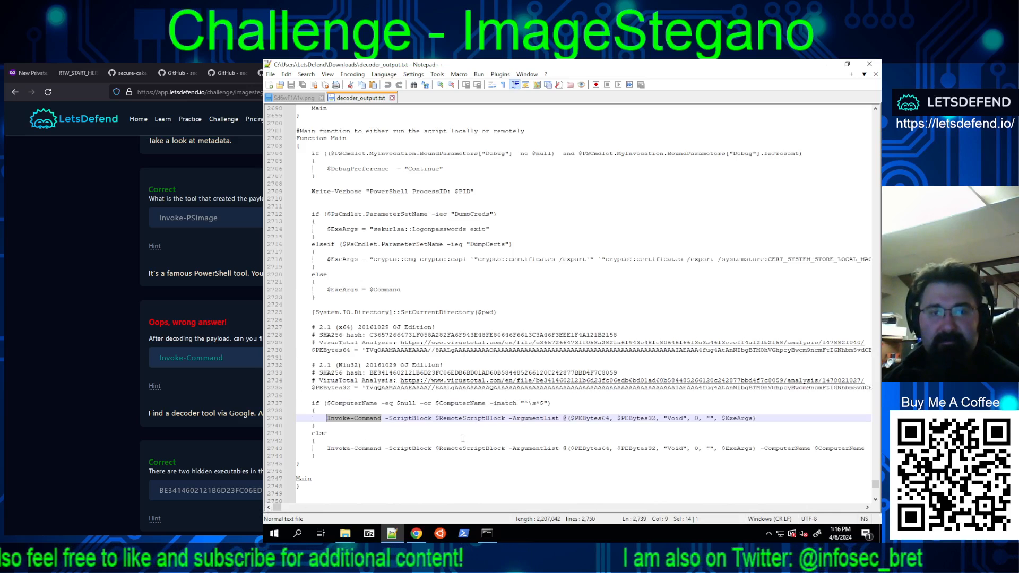
scroll(473, 435, "up", 5)
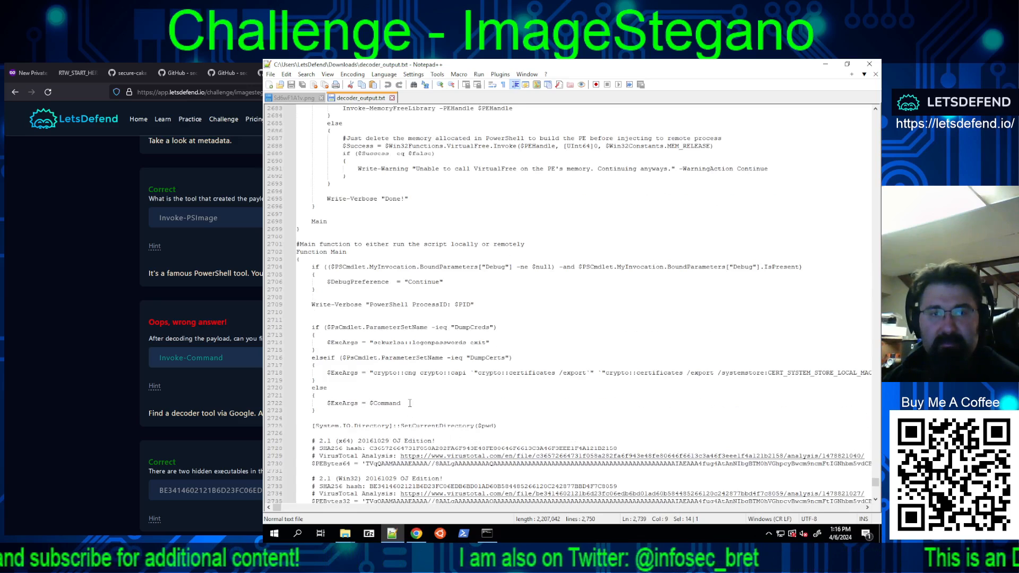
scroll(420, 420, "up", 8)
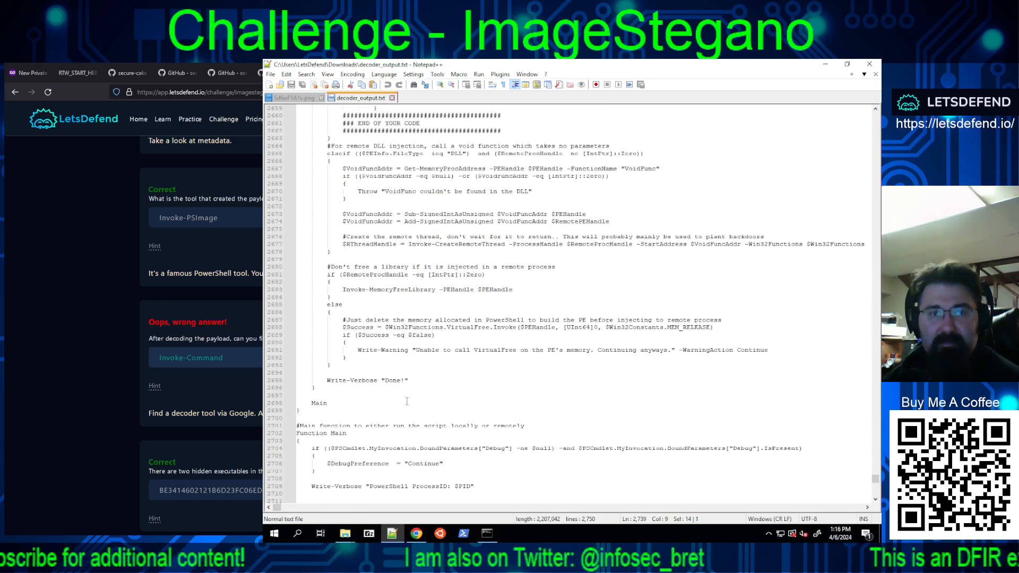
scroll(406, 403, "up", 7)
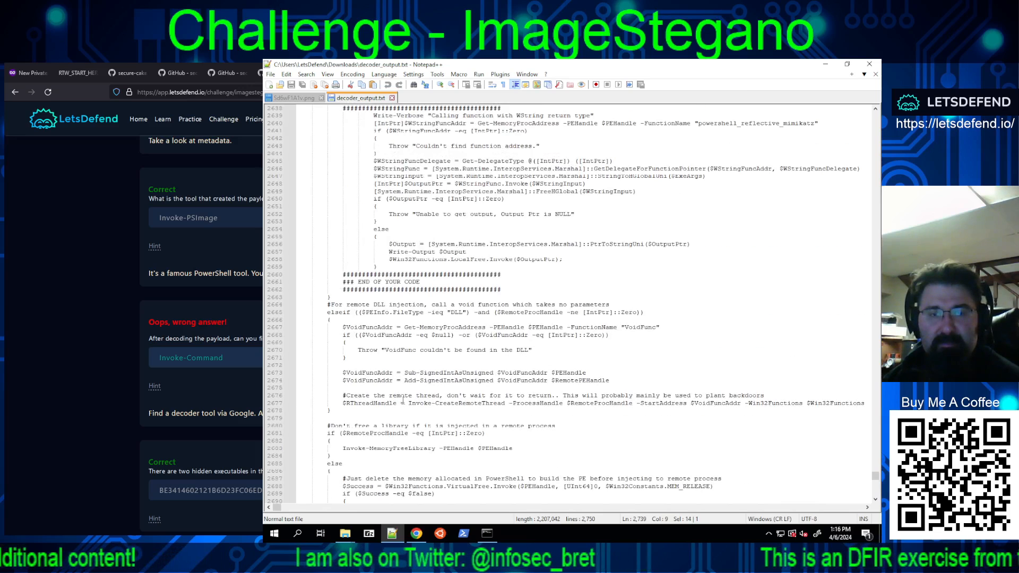
scroll(402, 402, "up", 3)
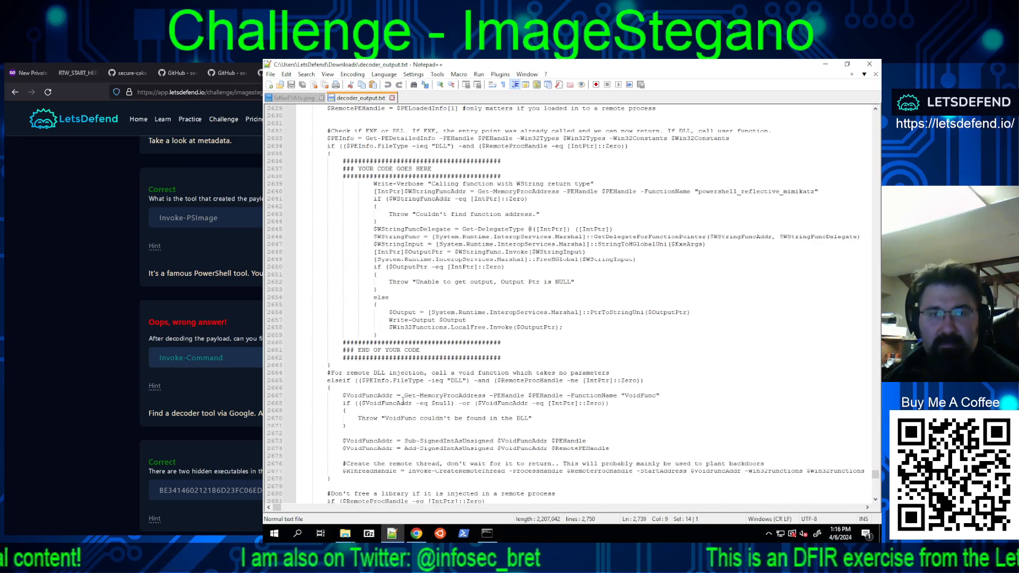
scroll(402, 401, "up", 11)
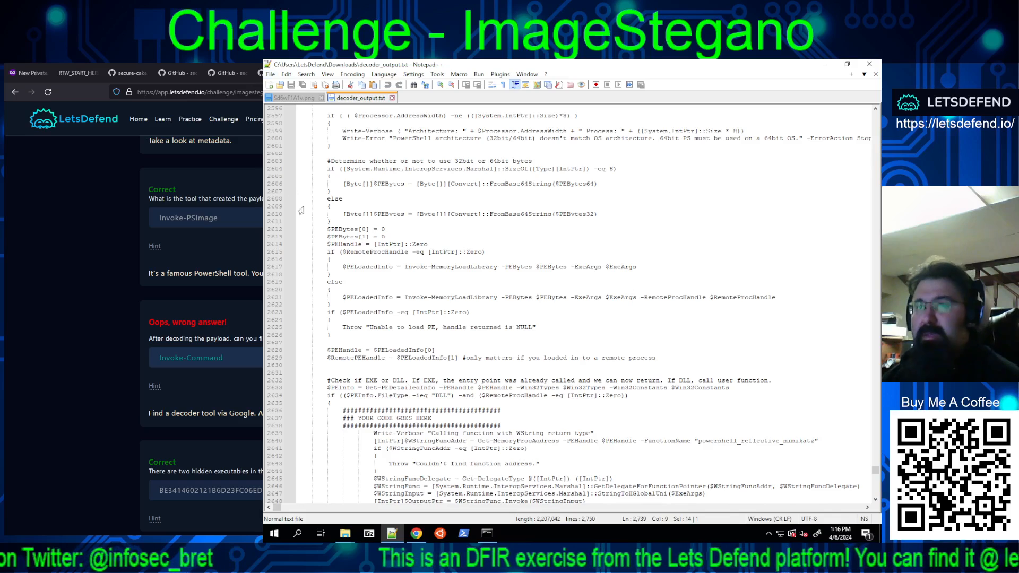
scroll(537, 313, "up", 6)
scroll(535, 298, "up", 20)
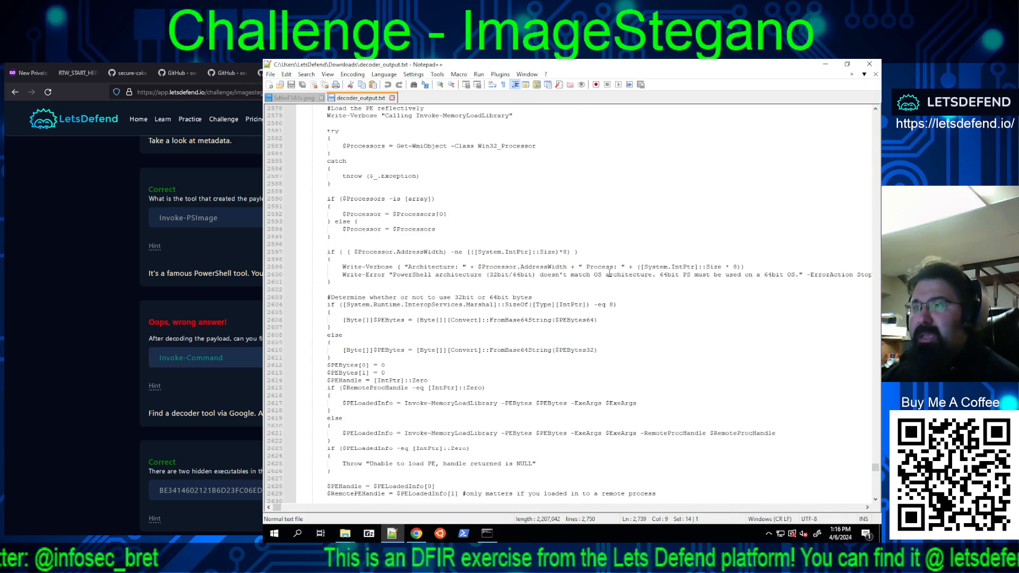
scroll(575, 270, "up", 7)
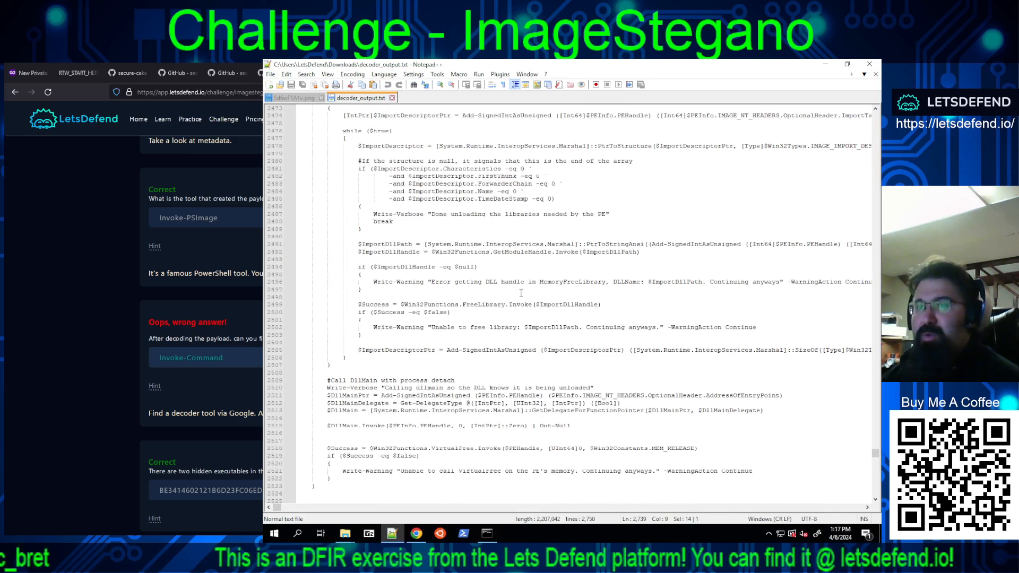
scroll(518, 286, "up", 7)
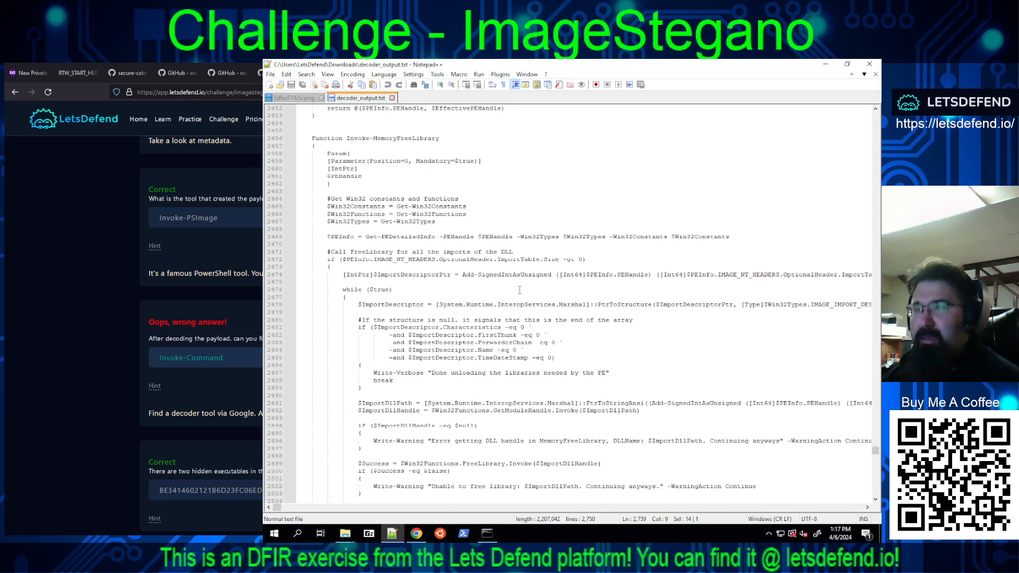
scroll(519, 290, "up", 8)
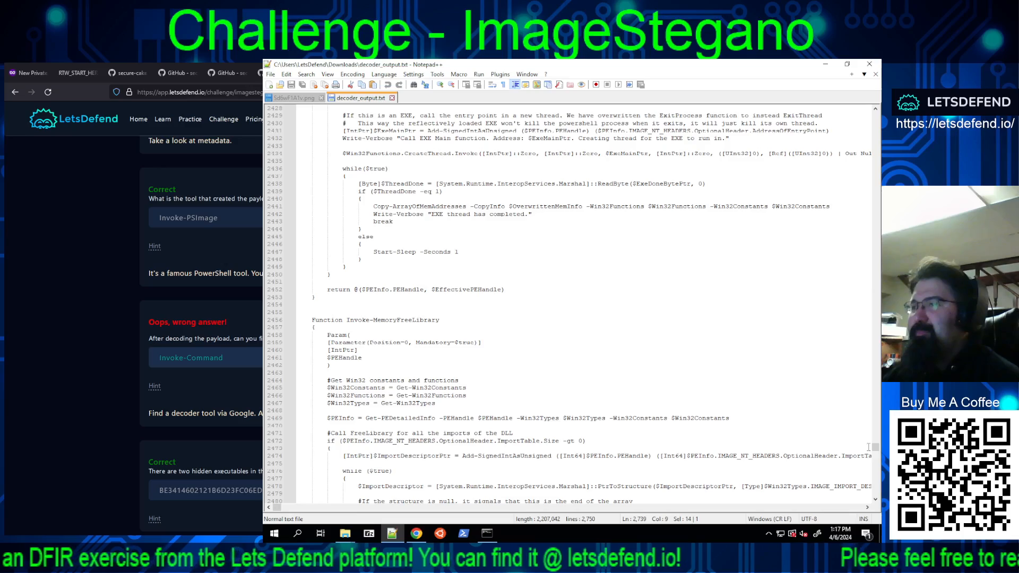
Step: Copy the function name Invoke-Mimikatz from the start of decoder_output.txt and submit it as the answer to the decoded payload question
left_click_drag(875, 449, 876, 176)
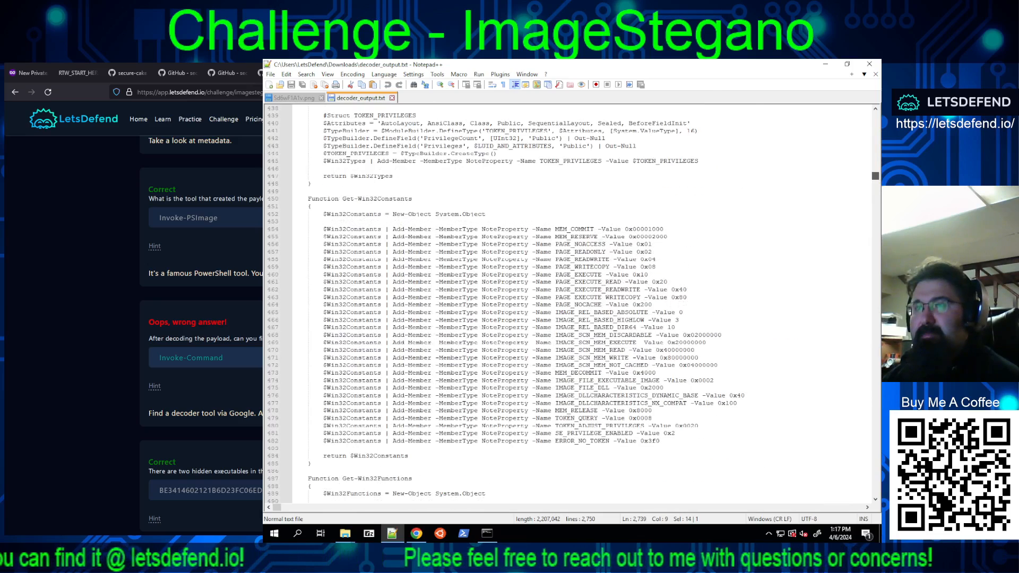
left_click_drag(875, 176, 875, 116)
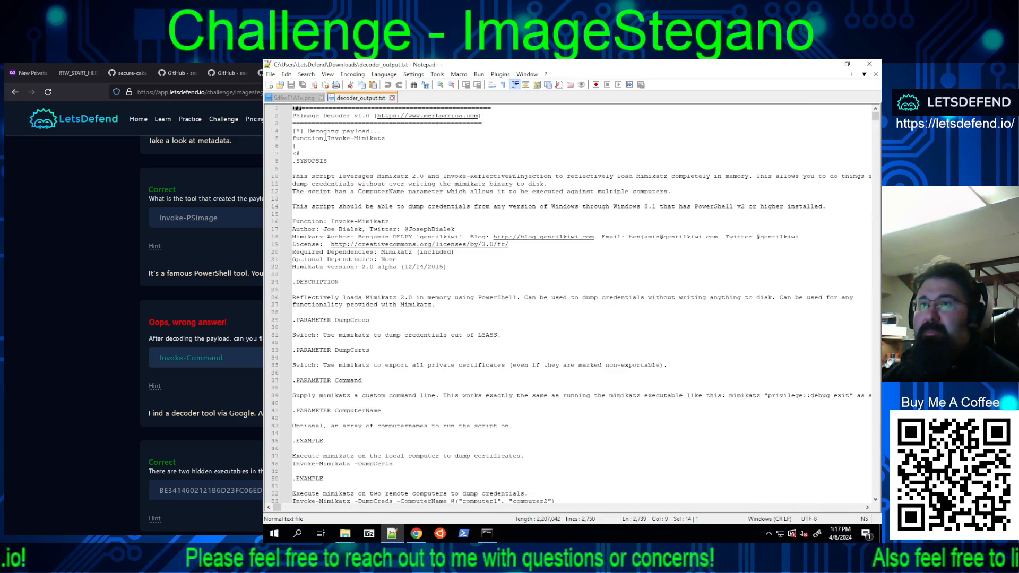
left_click_drag(326, 138, 386, 138)
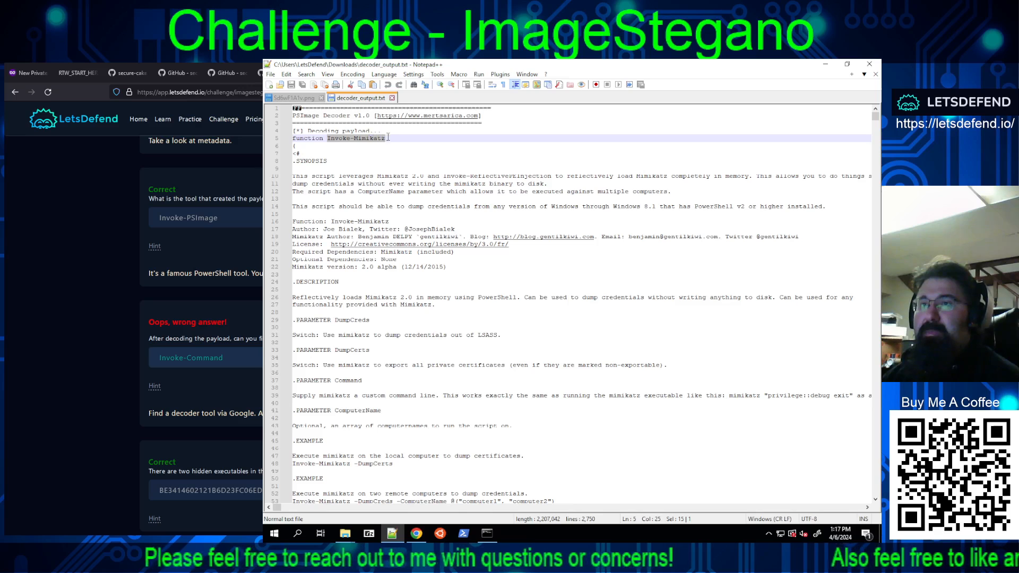
right_click(373, 139)
left_click(387, 154)
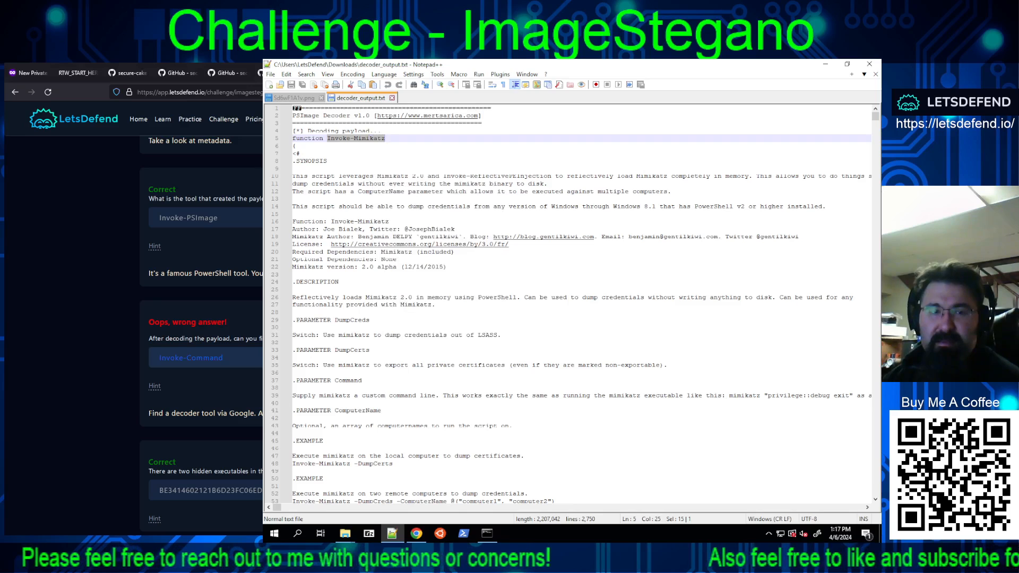
key("ctrl+v")
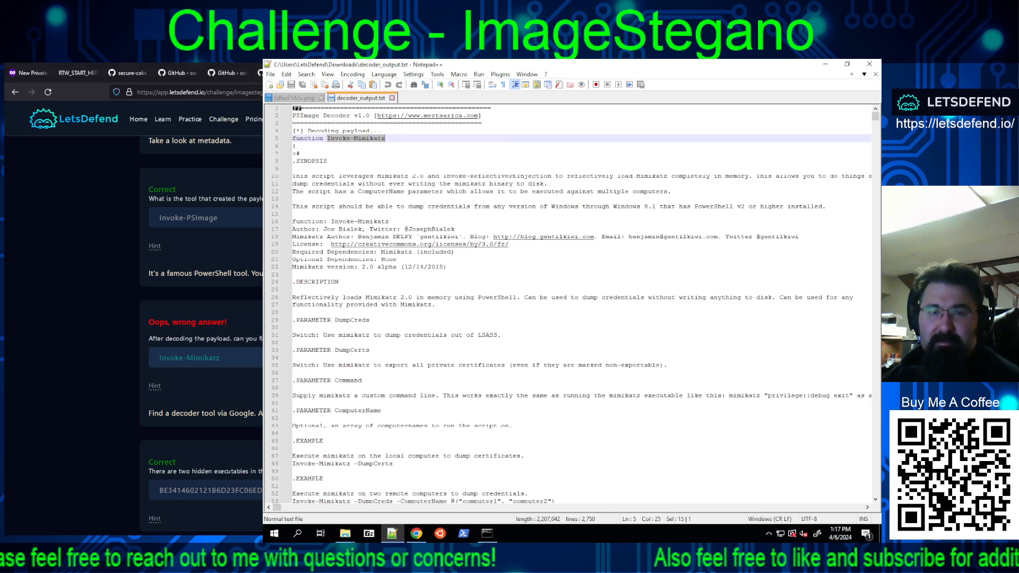
key("Return")
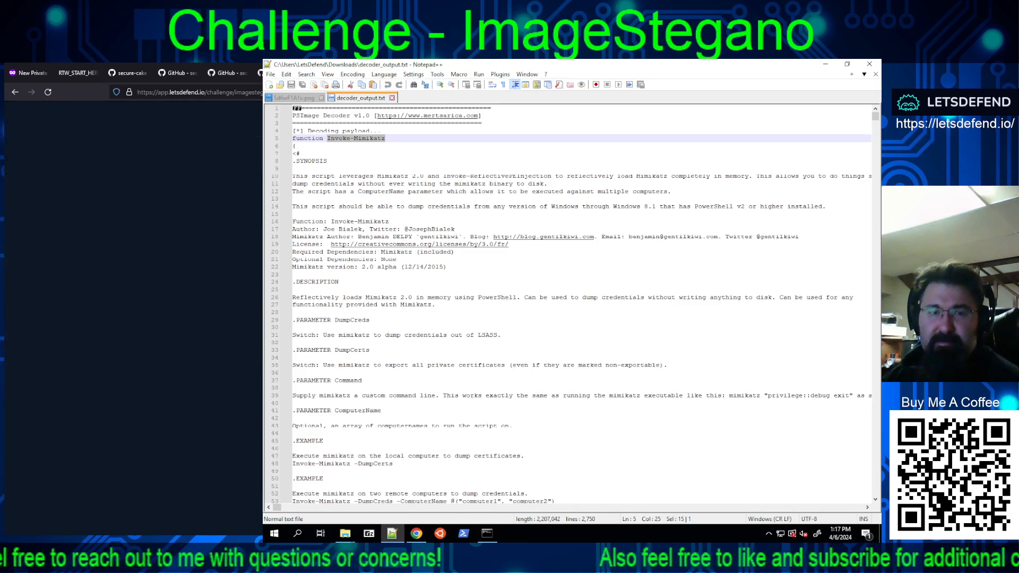
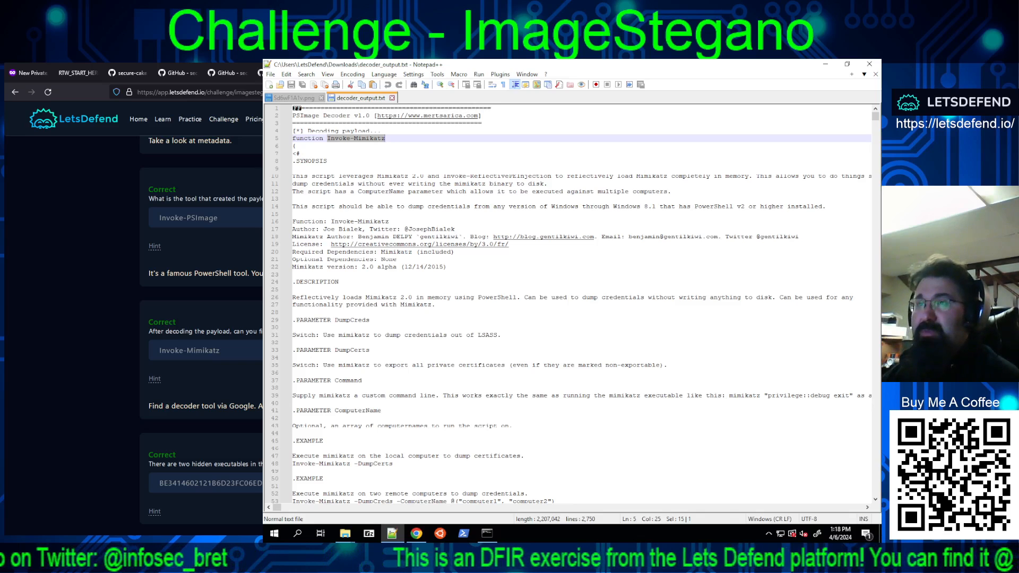
Step: Examine the opening lines of decoder_output.txt, from the PSImage Decoder banner to the Invoke-Mimikatz function declaration and its opening brace
left_click_drag(481, 116, 284, 116)
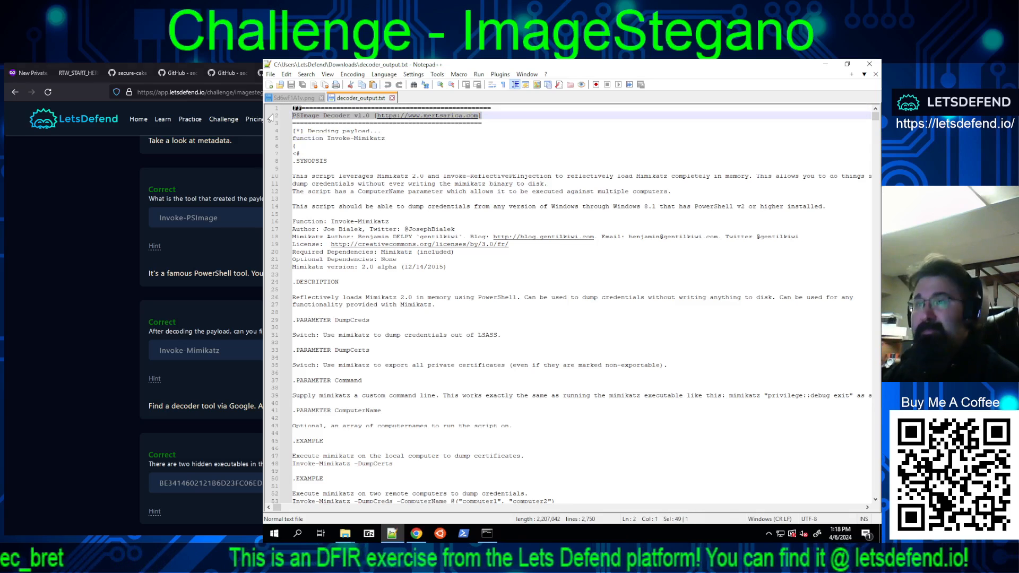
double_click(453, 125)
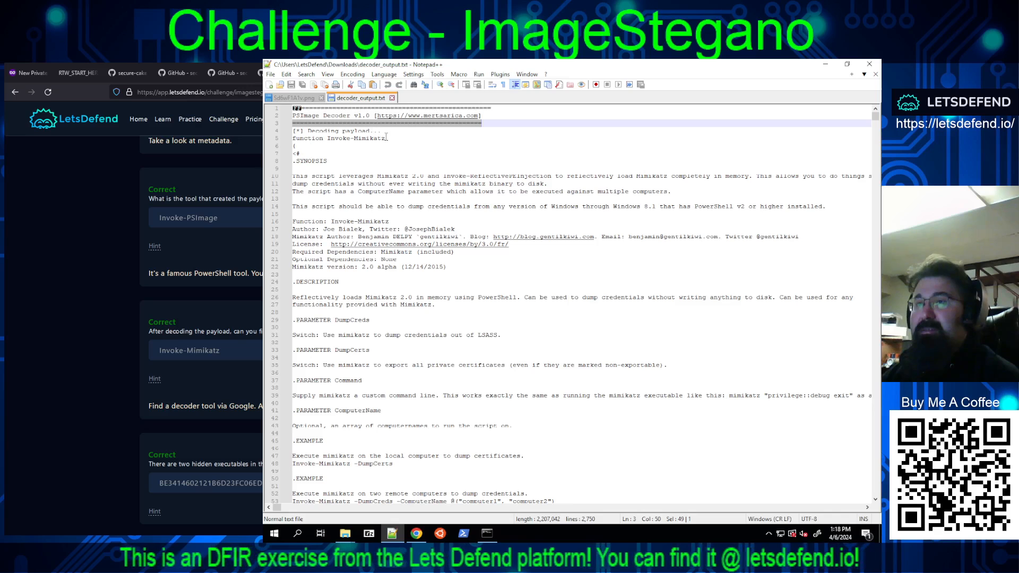
key("Down")
key("shift+Home")
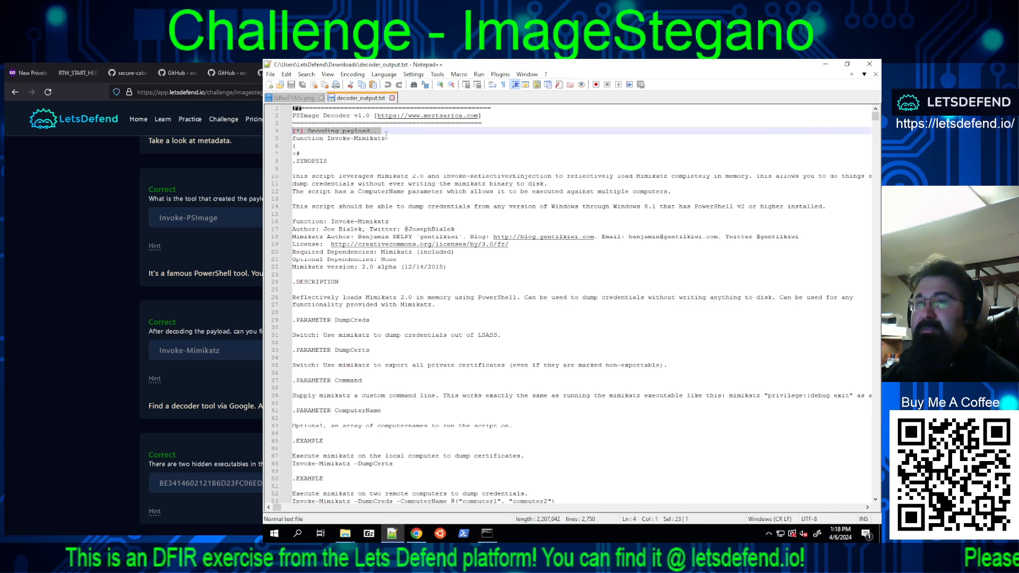
left_click(398, 139)
key("shift+Home")
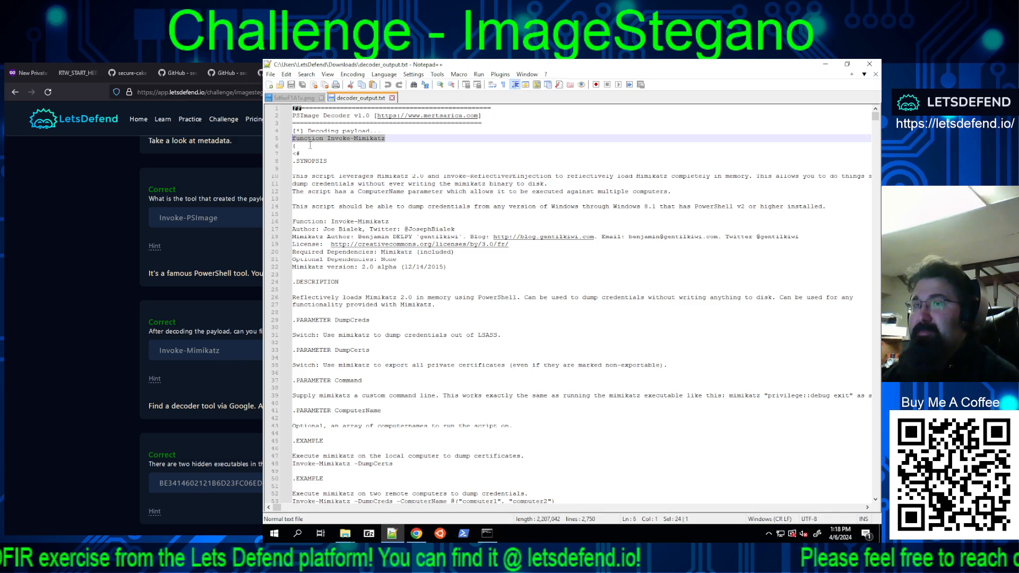
left_click_drag(310, 145, 275, 145)
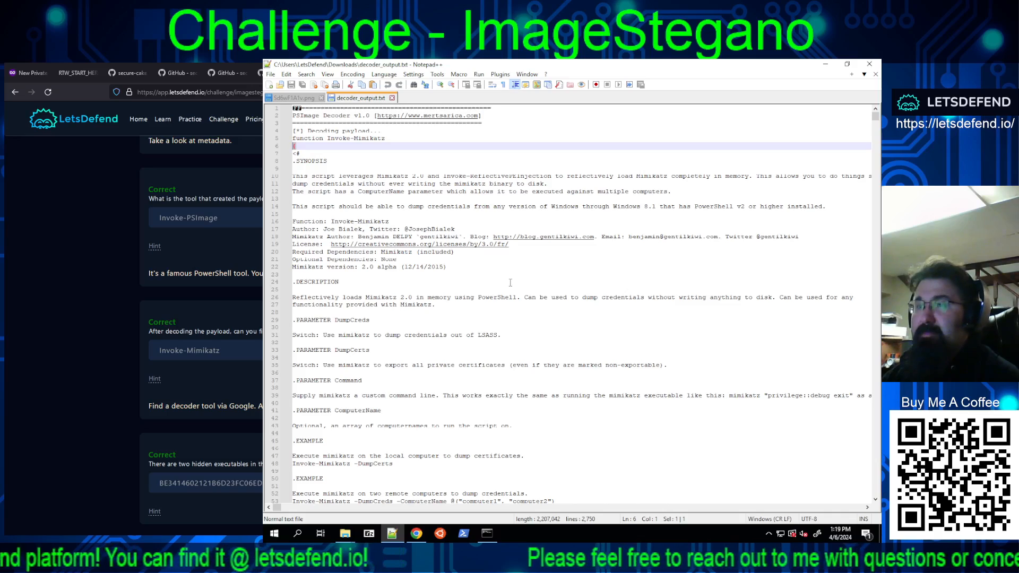
Step: Look up on VirusTotal the SHA256 hash of the Win32 executable listed near the end of decoder_output.txt
left_click_drag(876, 117, 875, 499)
scroll(331, 338, "up", 9)
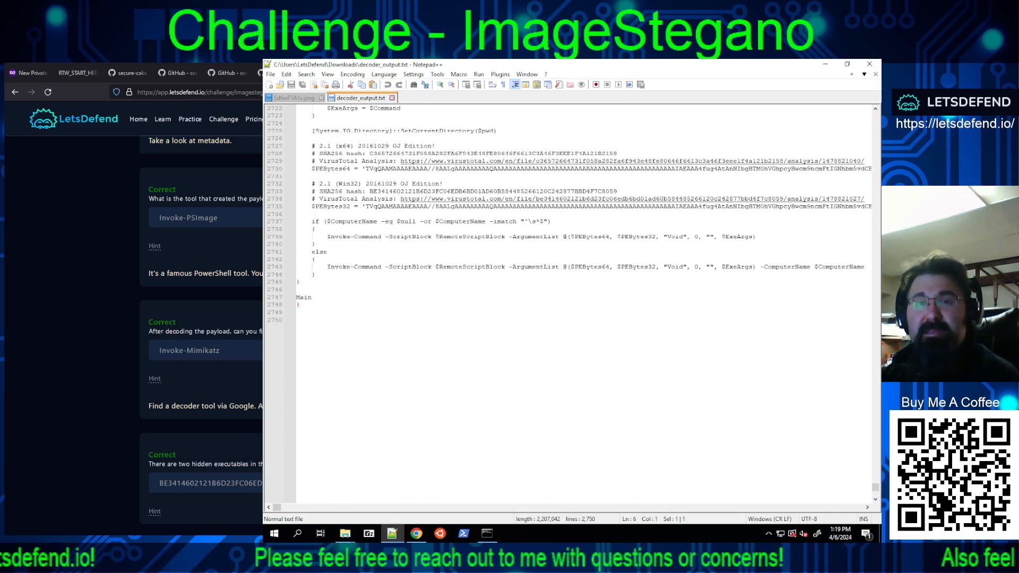
key("ctrl+t")
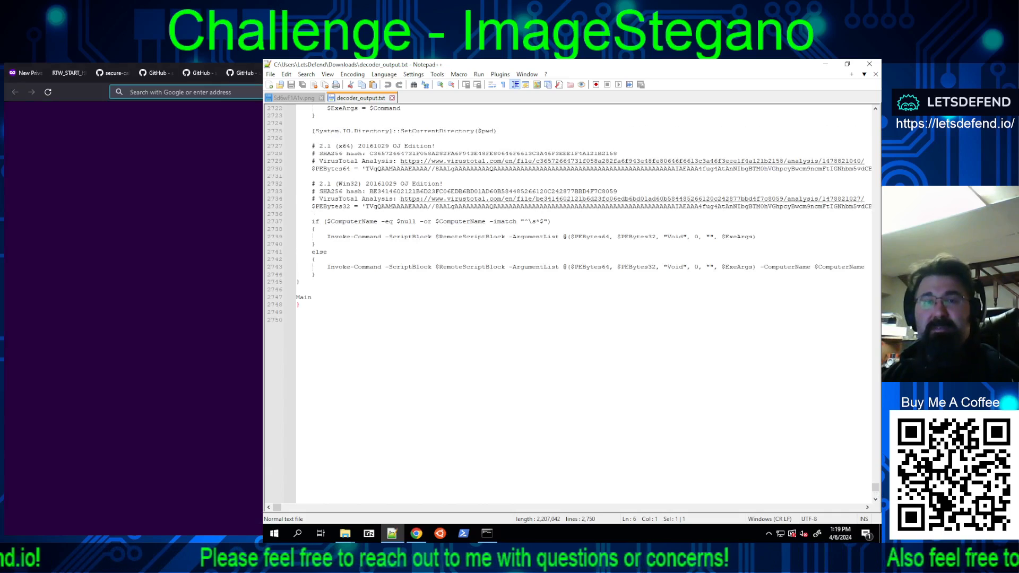
type("virustotal.com/")
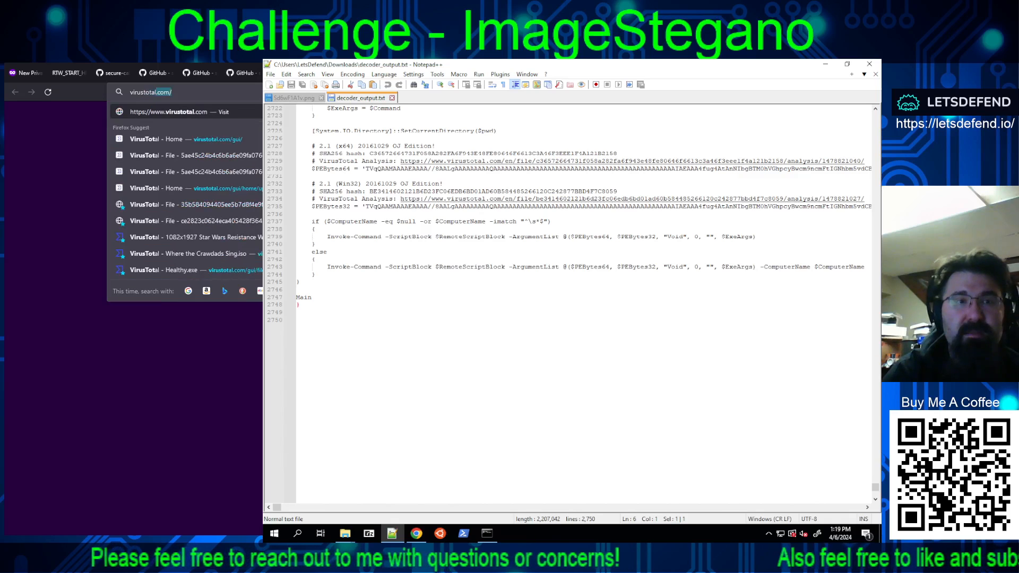
key("Return")
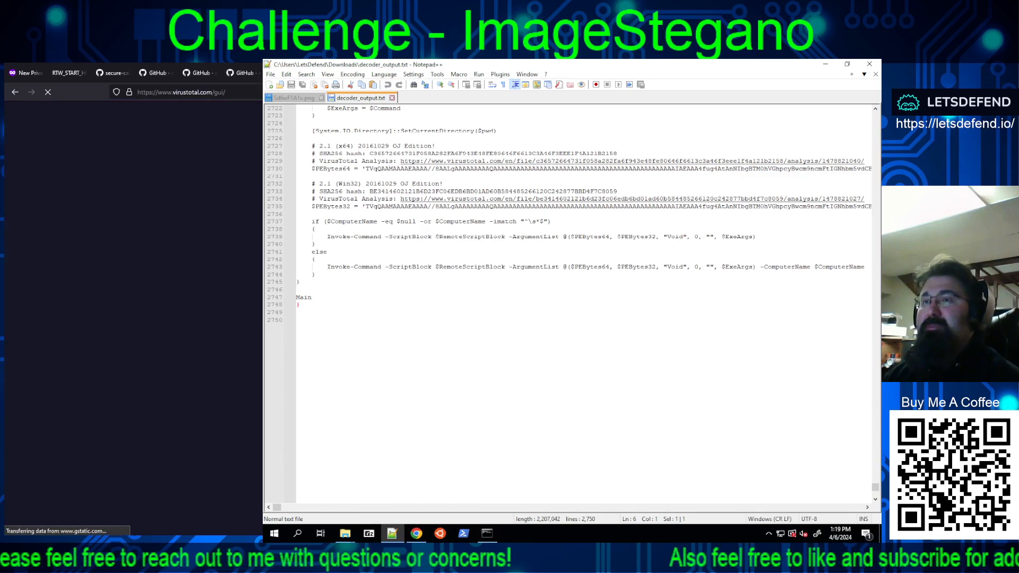
left_click(444, 192)
double_click(444, 192)
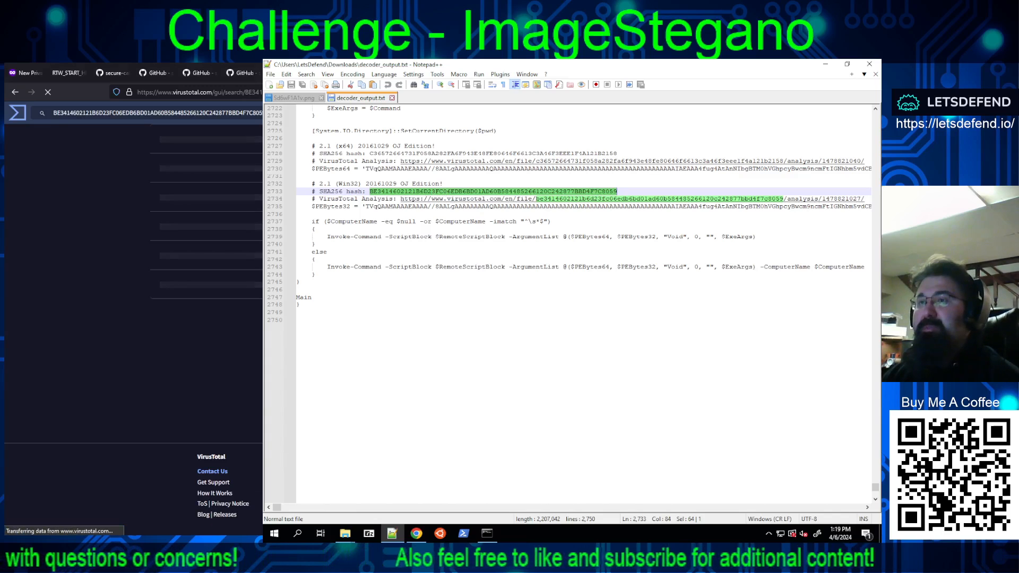
Step: Look up the x64 executable's SHA256 hash from decoder_output.txt in a separate VirusTotal page
double_click(451, 147)
double_click(449, 153)
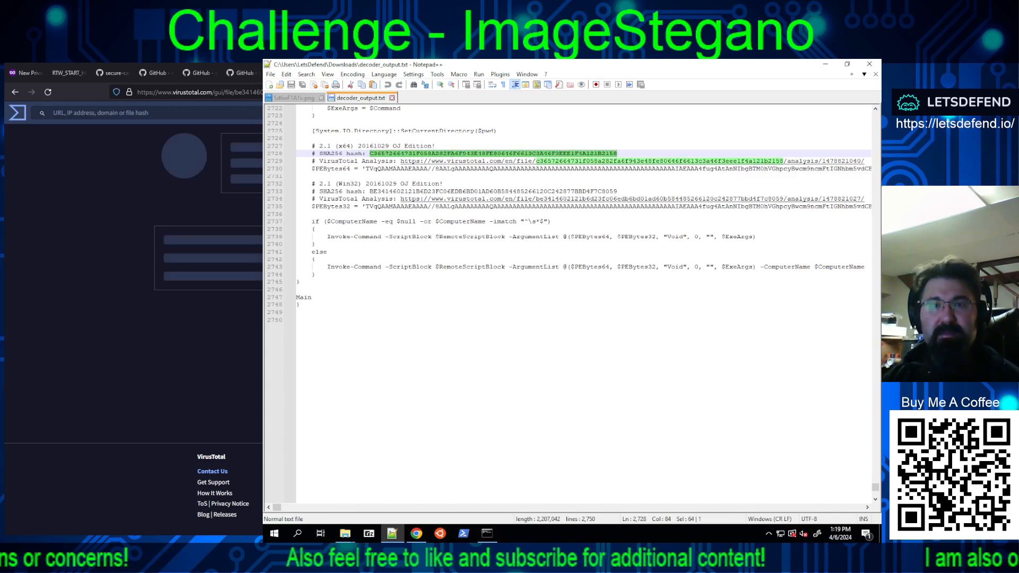
key("ctrl+t")
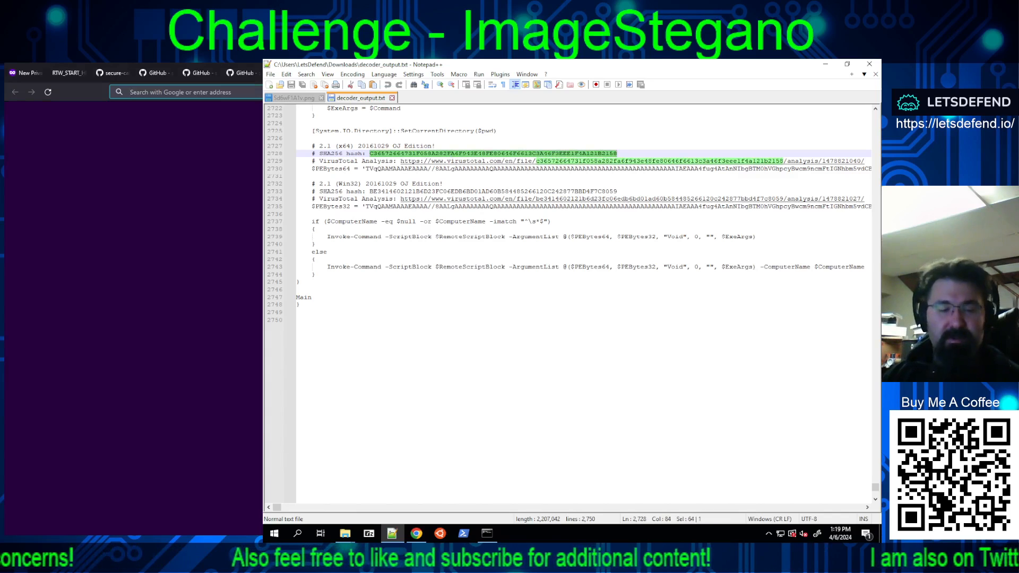
type("virustotal.com/")
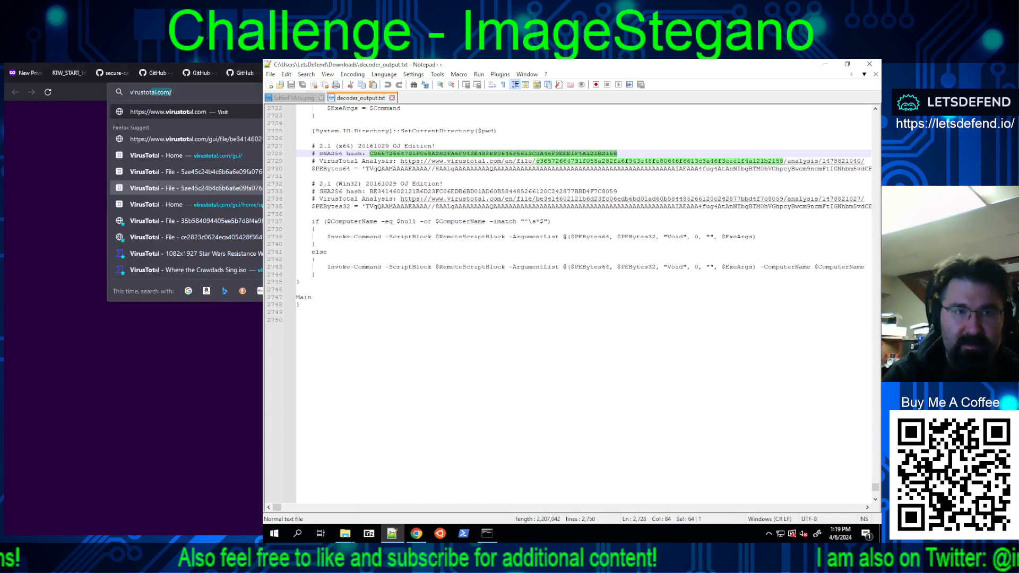
key("Return")
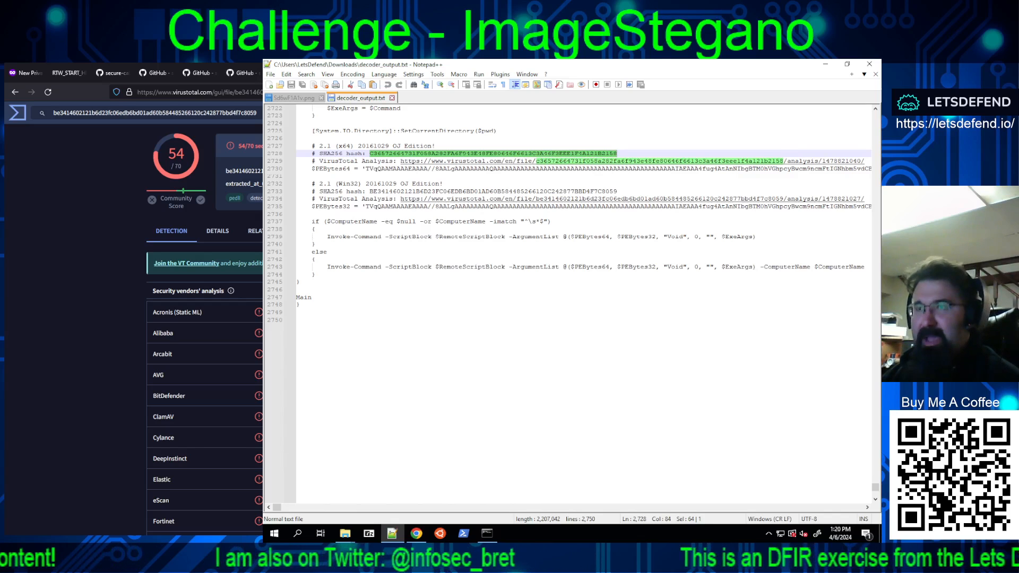
Step: Compare the VirusTotal reports of the two executables and examine the security vendor list for the Win32 hash
key("ctrl+Tab")
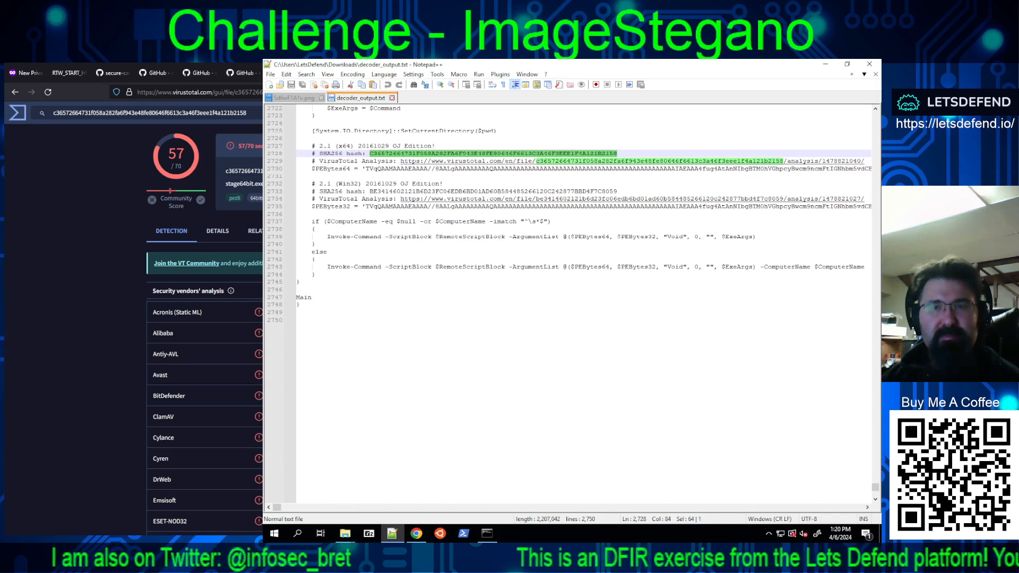
key("ctrl+shift+Tab")
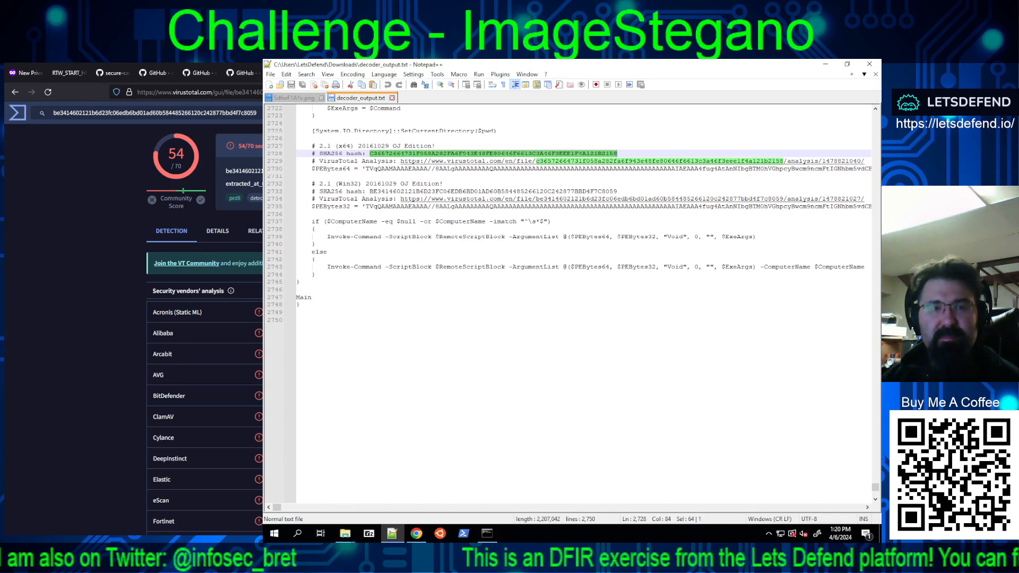
scroll(204, 329, "down", 8)
scroll(205, 329, "up", 8)
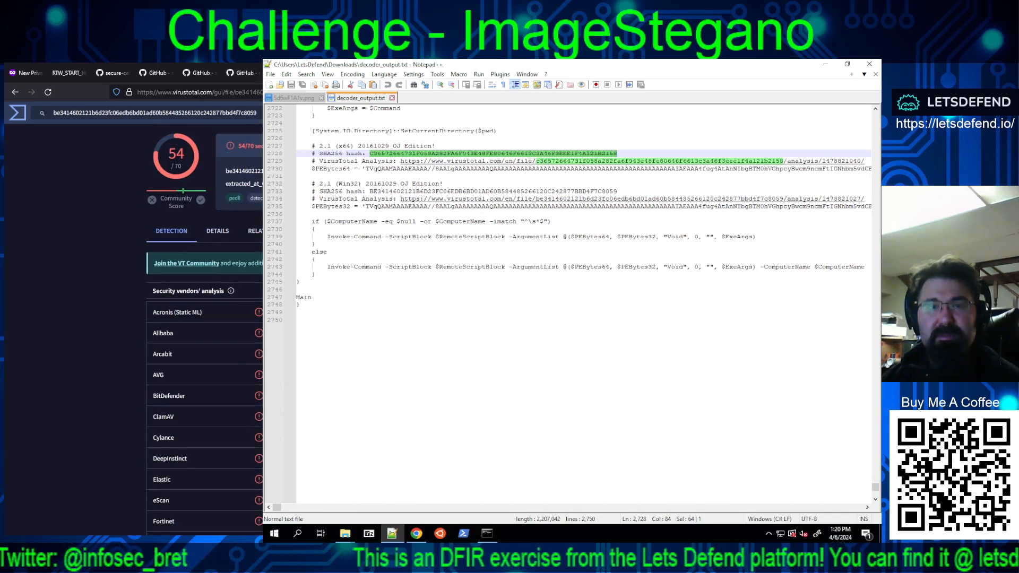
key("ctrl+Tab")
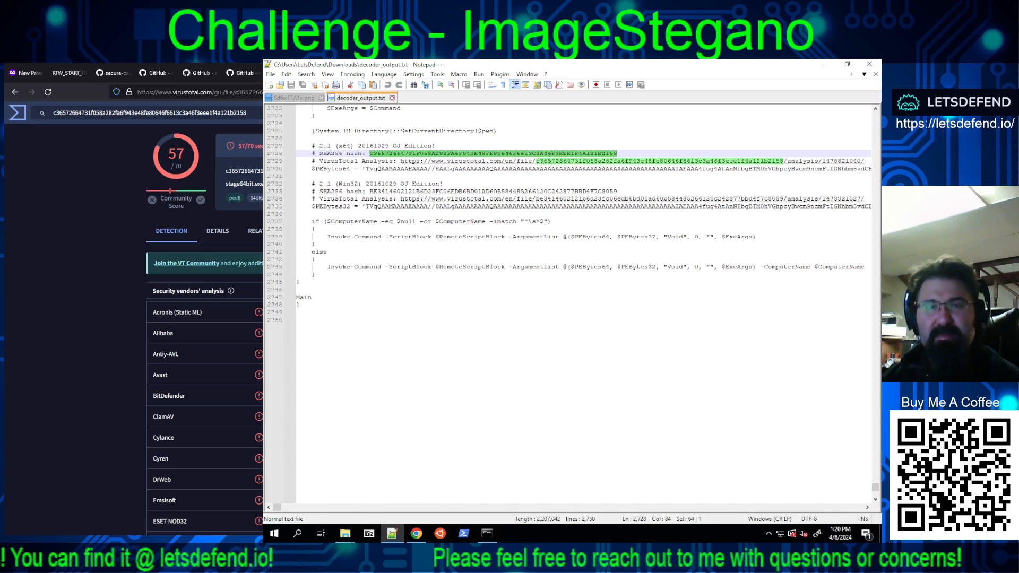
key("ctrl+Tab")
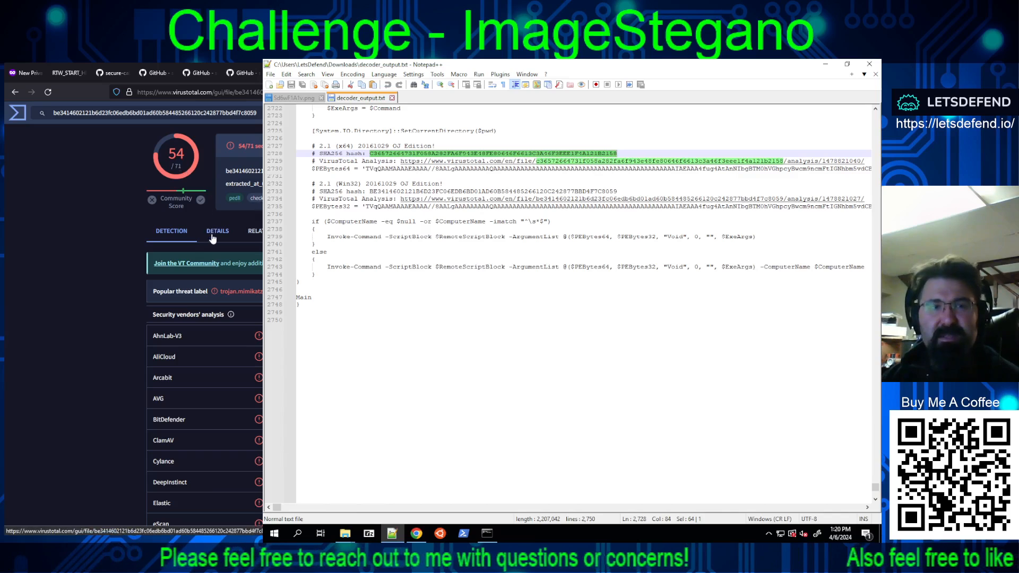
scroll(205, 318, "down", 15)
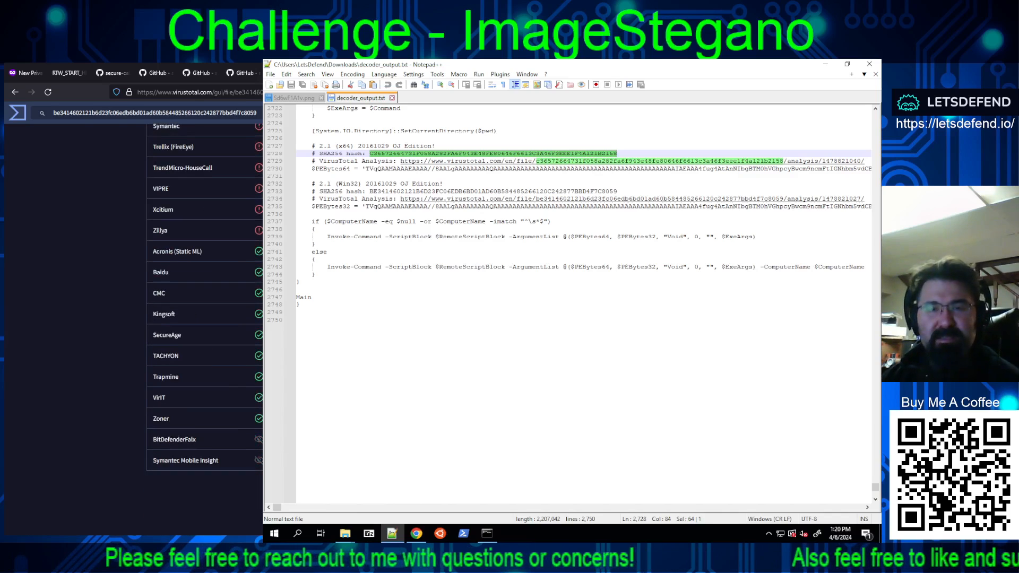
scroll(205, 319, "up", 4)
scroll(204, 319, "down", 4)
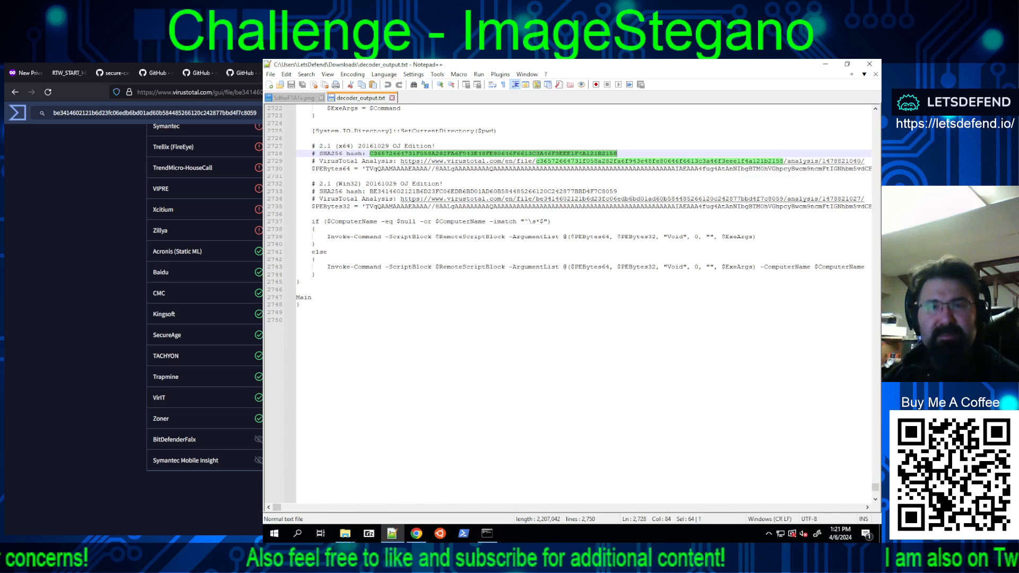
Step: Examine the security vendors' detections for the x64 hash and check them against the vendor list in the Win32 report
key("ctrl+Tab")
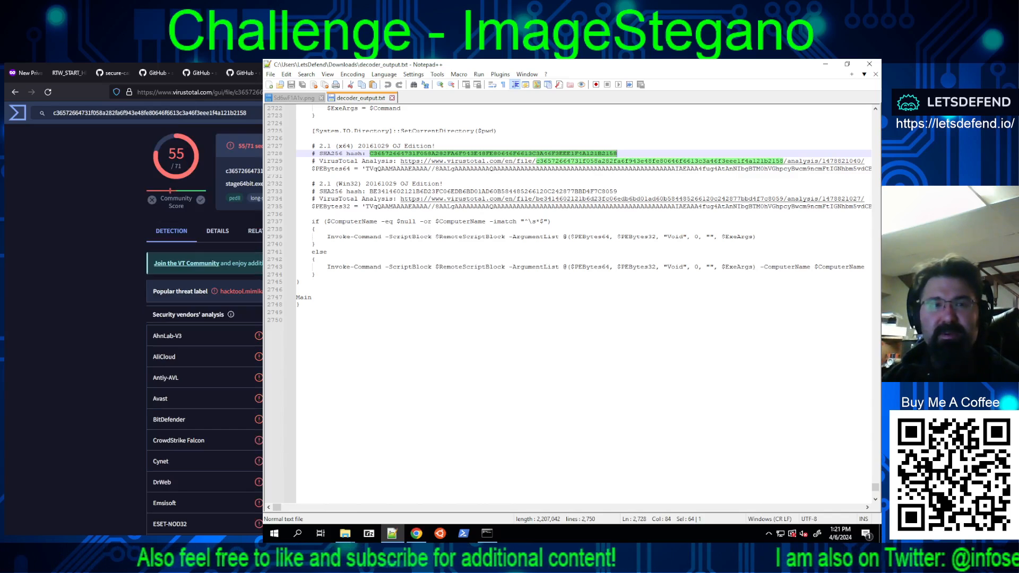
scroll(133, 329, "down", 12)
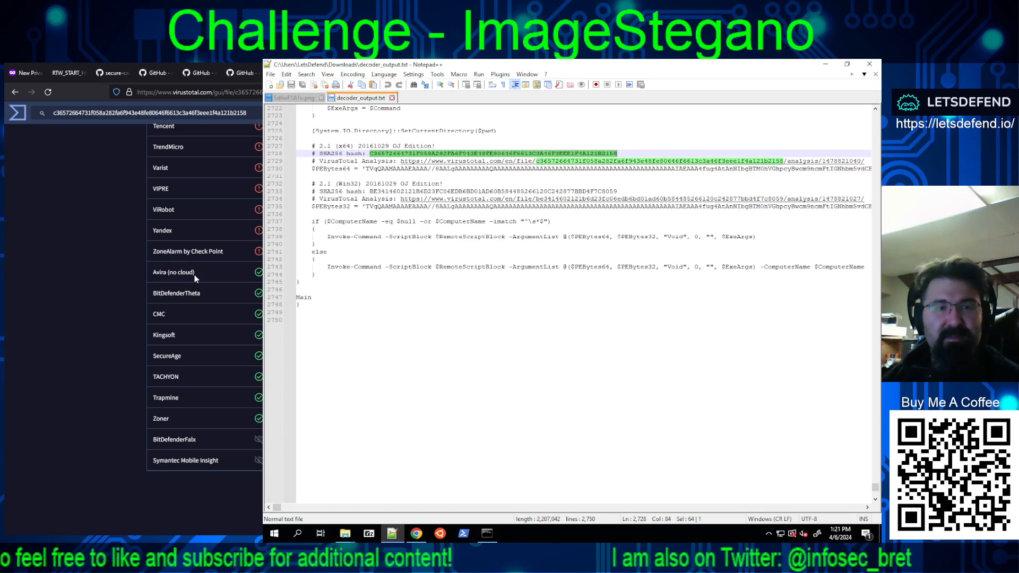
scroll(204, 272, "up", 10)
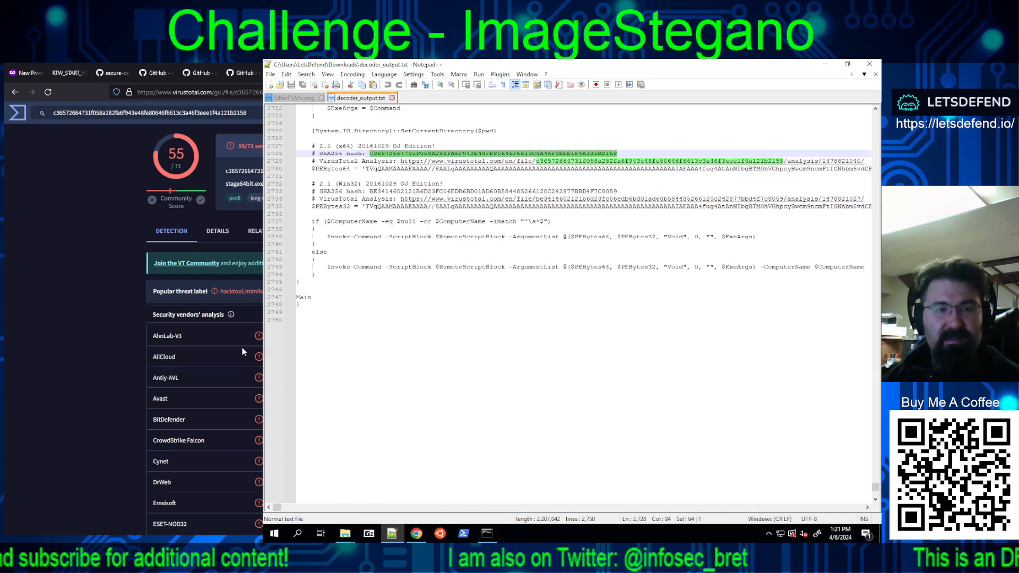
scroll(248, 369, "down", 10)
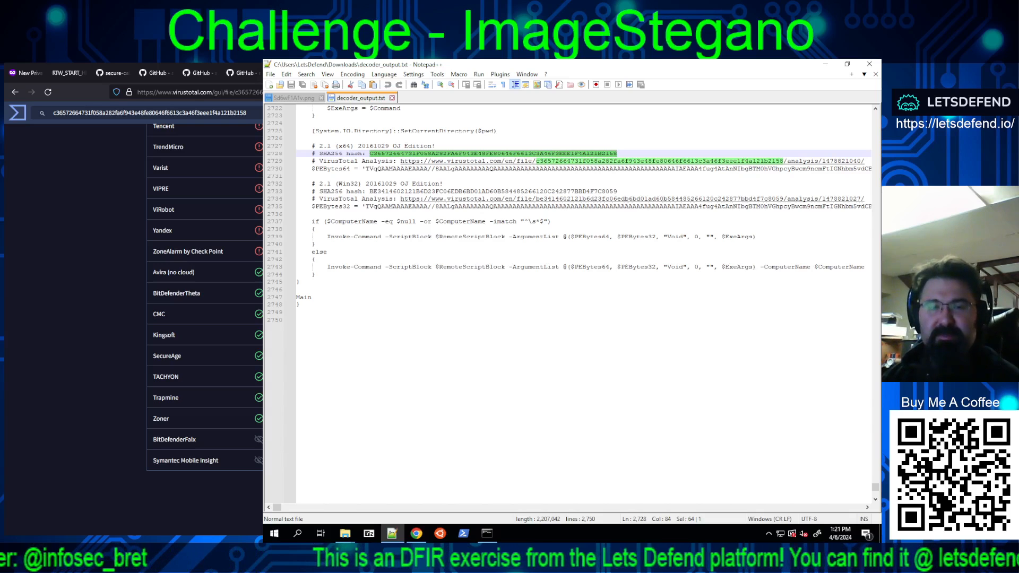
scroll(134, 329, "up", 4)
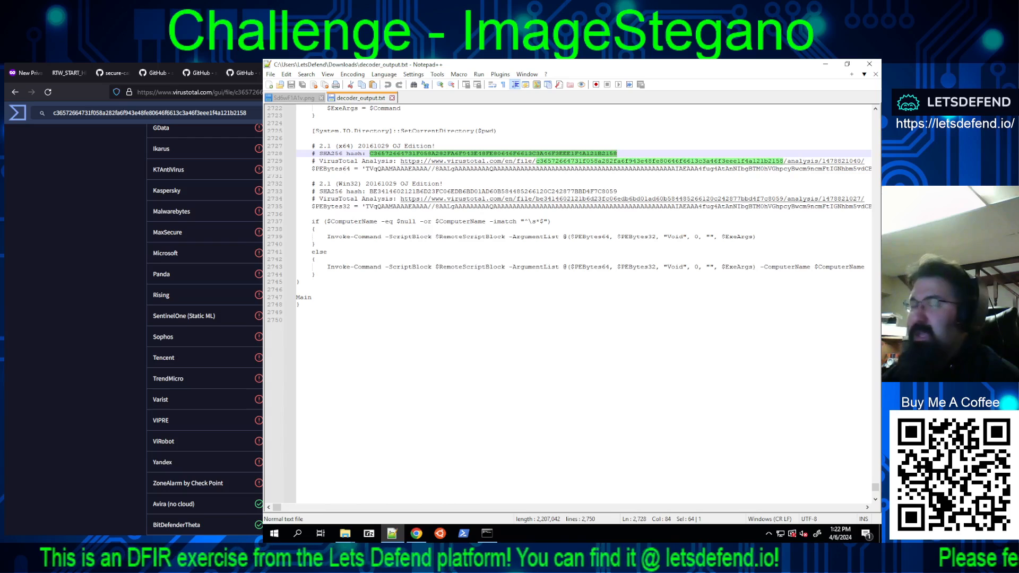
scroll(132, 318, "down", 5)
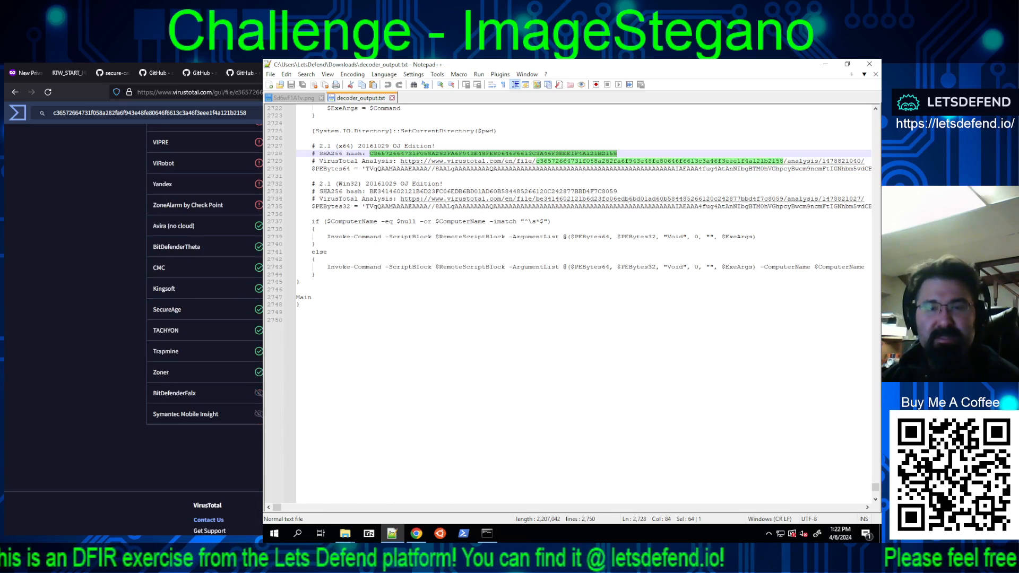
scroll(205, 318, "up", 5)
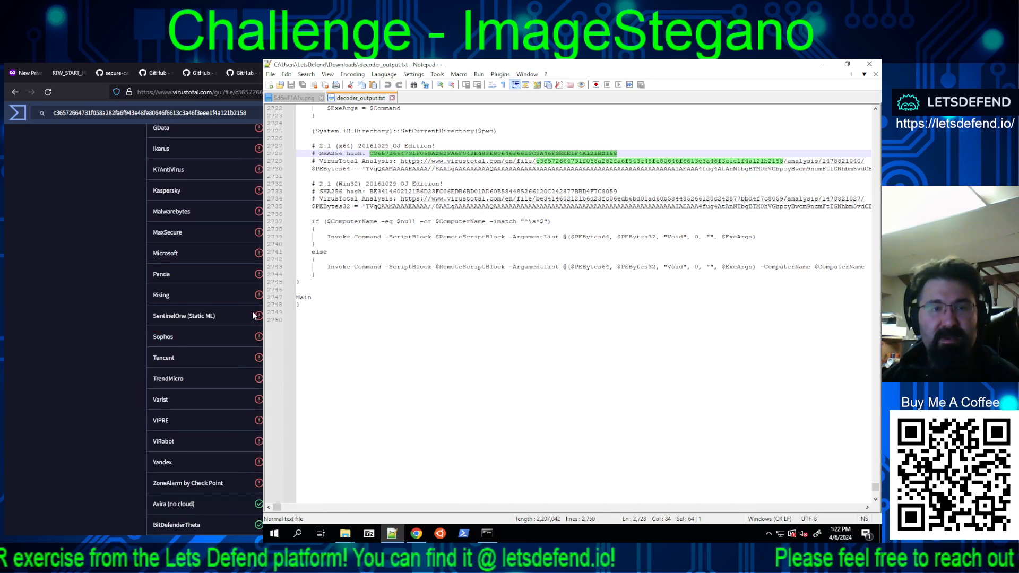
scroll(204, 319, "up", 3)
scroll(205, 319, "up", 1)
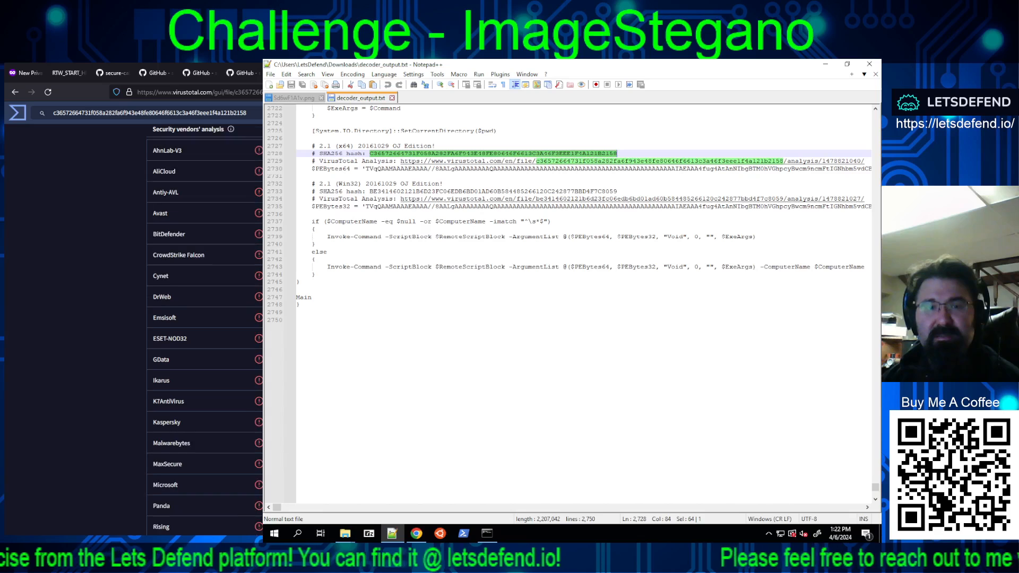
scroll(205, 318, "up", 2)
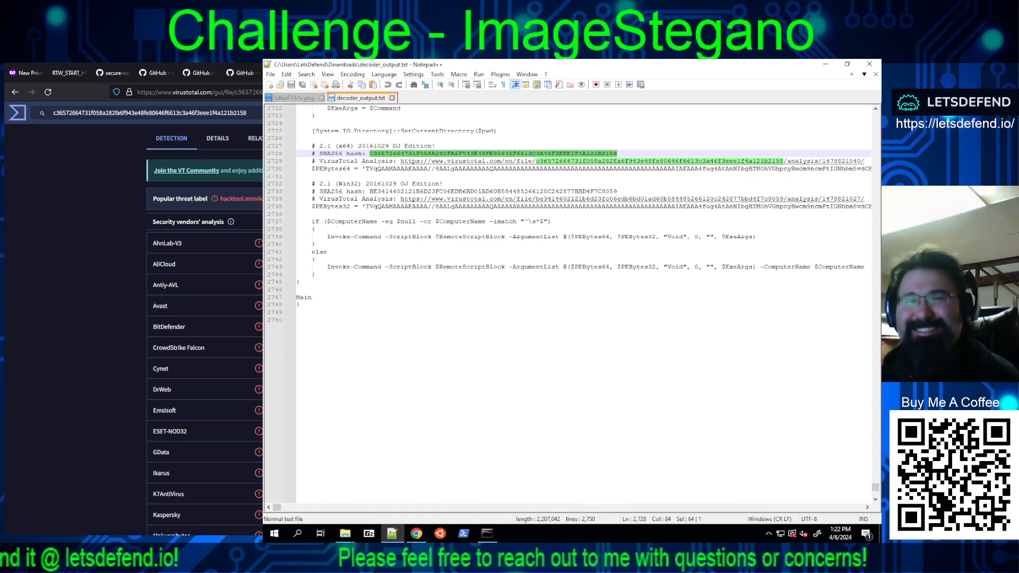
key("ctrl+Tab")
scroll(205, 329, "up", 8)
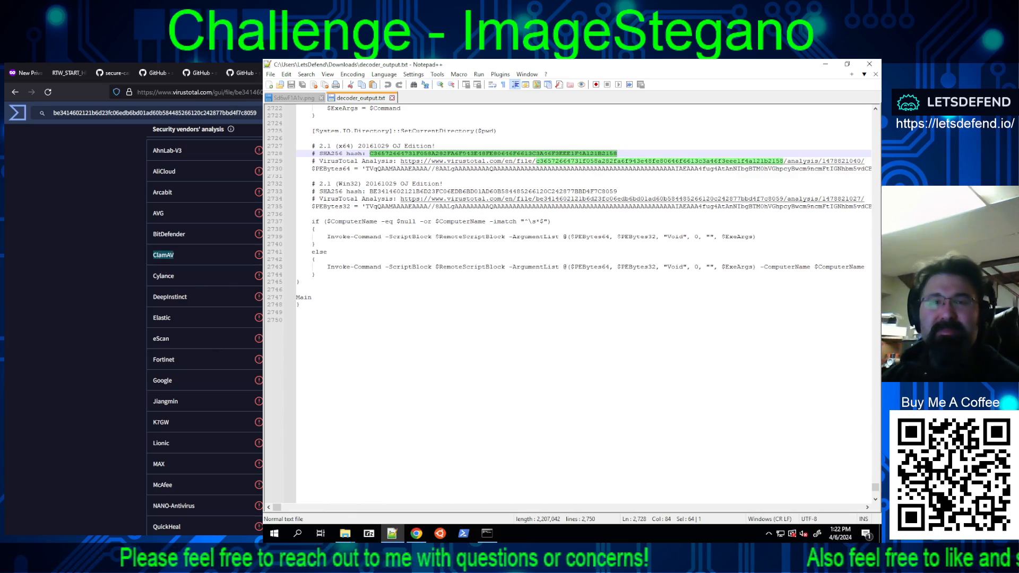
Step: Return to the LetsDefend challenge page and review the answered questions from the device manufacturer to the hidden executables
key("ctrl+Tab")
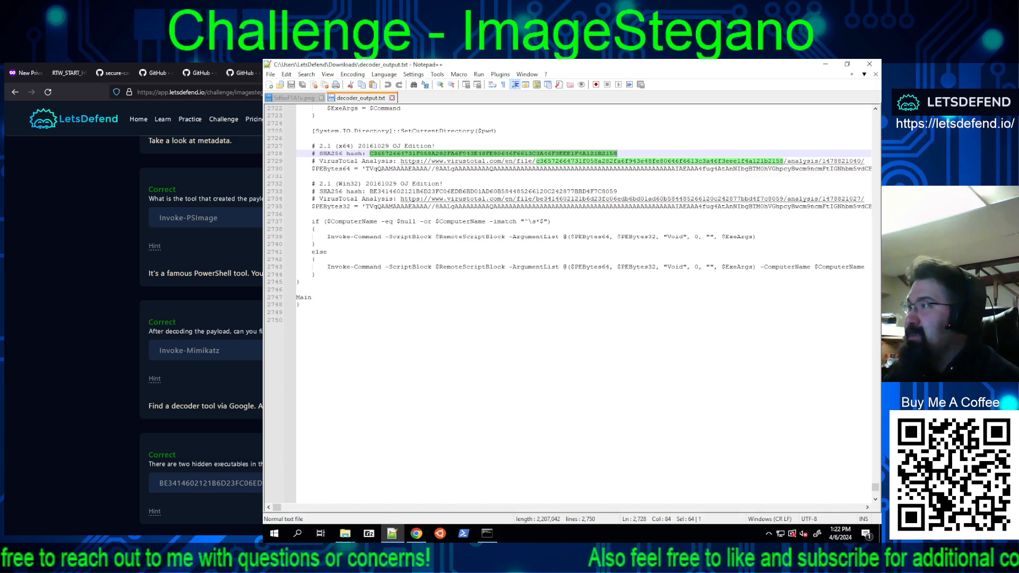
scroll(201, 330, "up", 15)
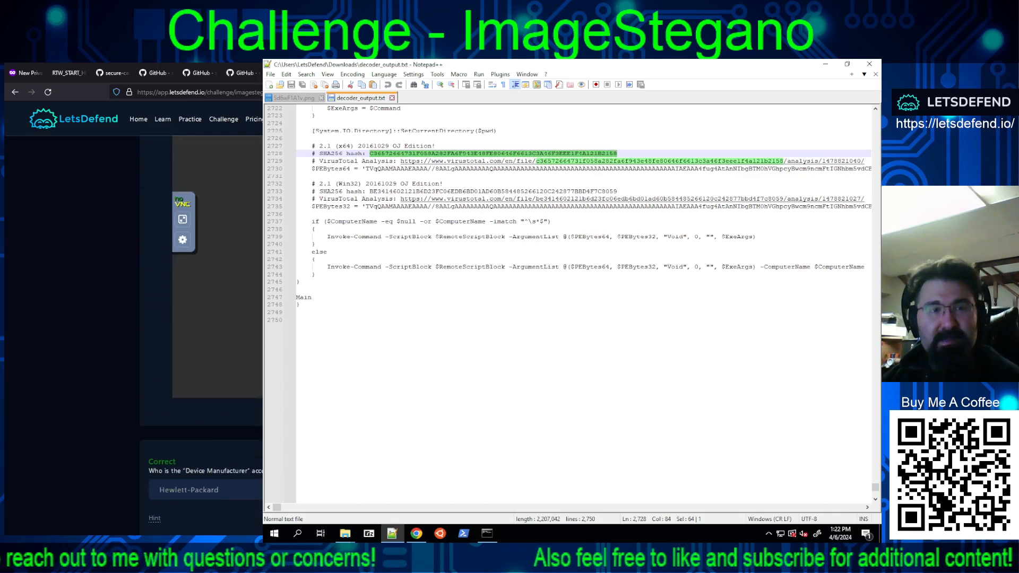
scroll(201, 323, "down", 10)
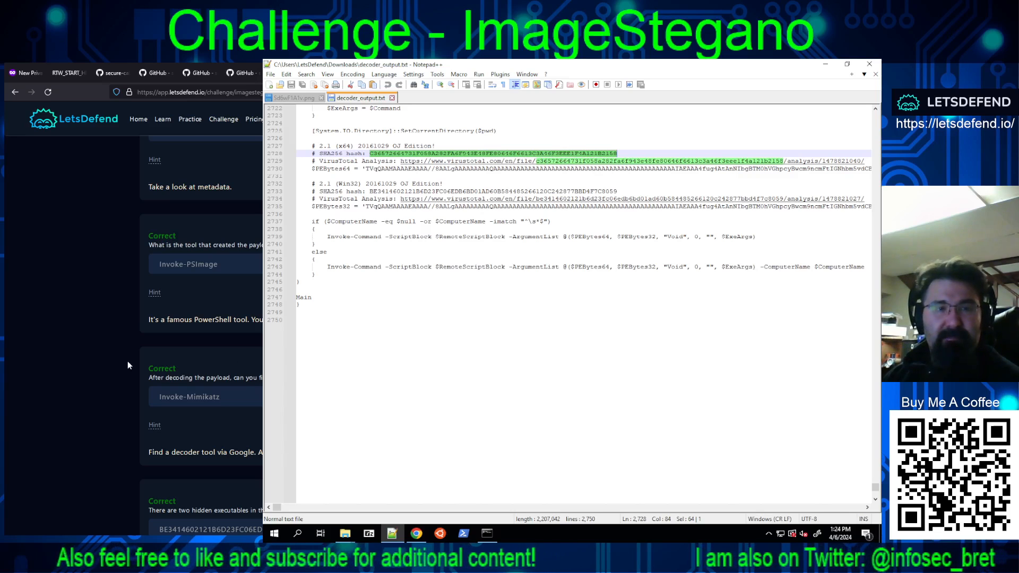
scroll(127, 361, "up", 3)
scroll(135, 390, "up", 10)
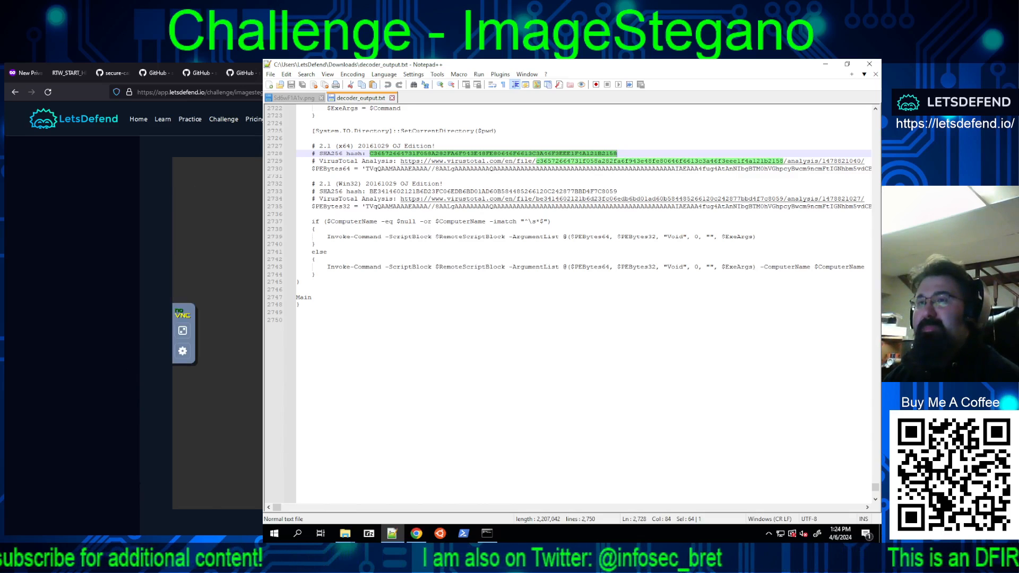
Step: Bring up the Win32 hash's VirusTotal report in the browser and minimize the decoder_output.txt window
key("ctrl+Tab")
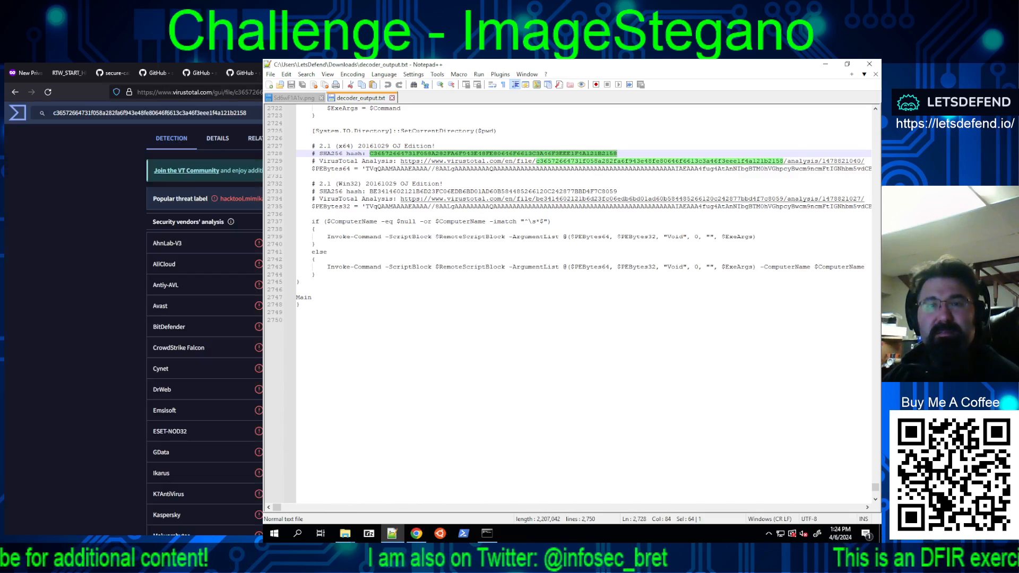
key("ctrl+Tab")
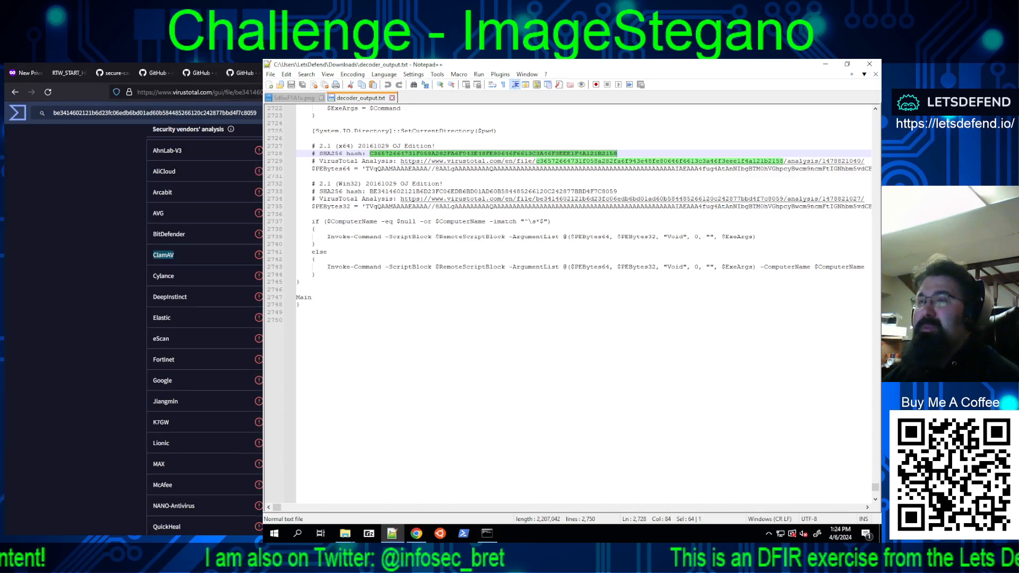
left_click(673, 63)
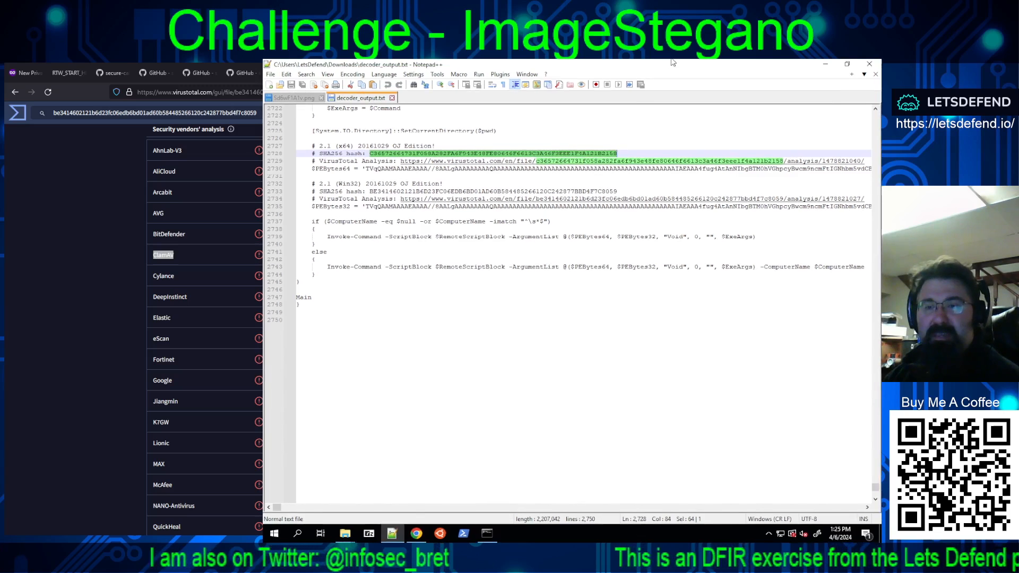
left_click(828, 64)
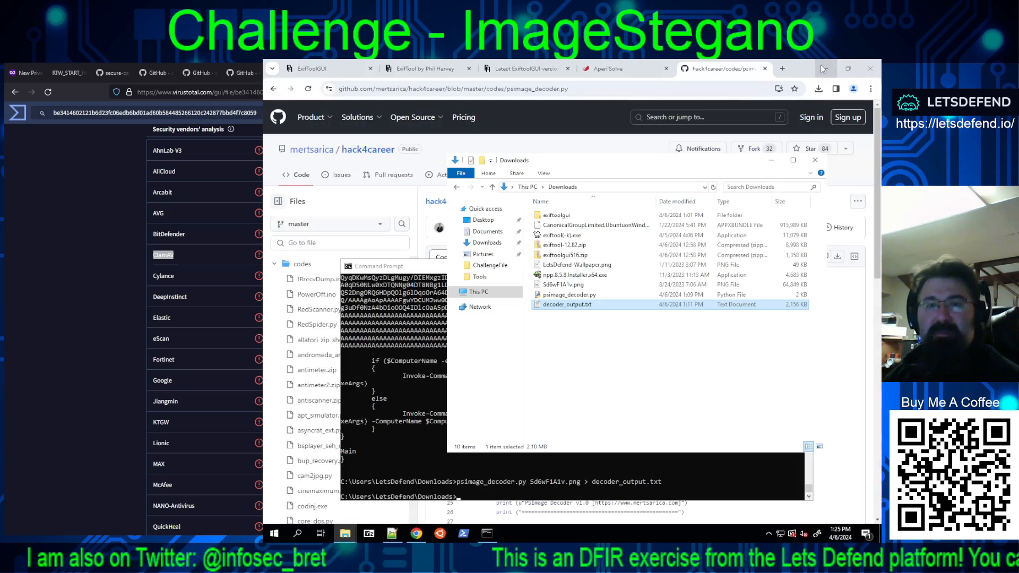
Step: Copy decoder_output.txt, psimage_decoder.py and exiftool(-k).exe together from the Downloads folder
left_click(562, 295, "ctrl")
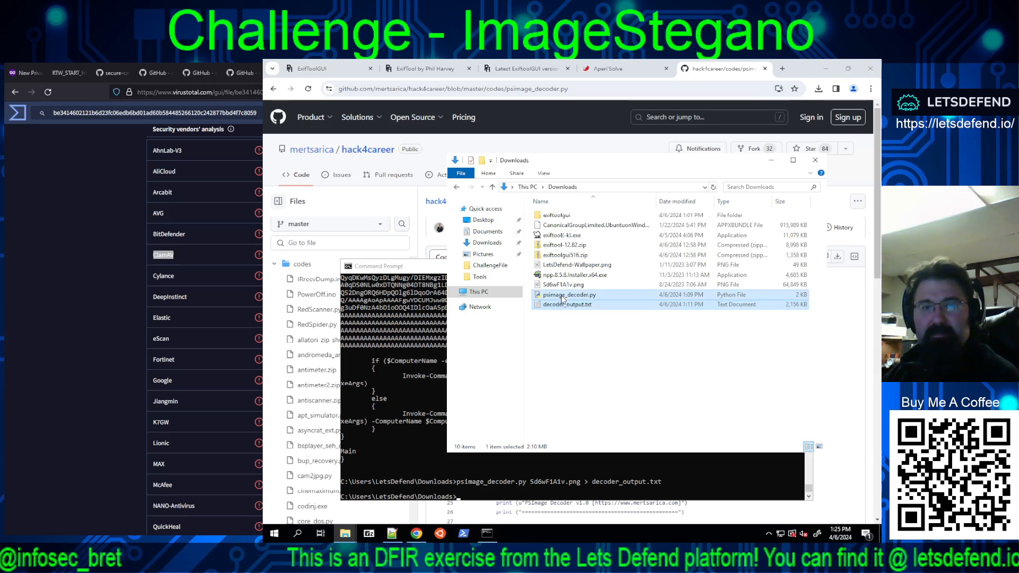
left_click(558, 237, "ctrl")
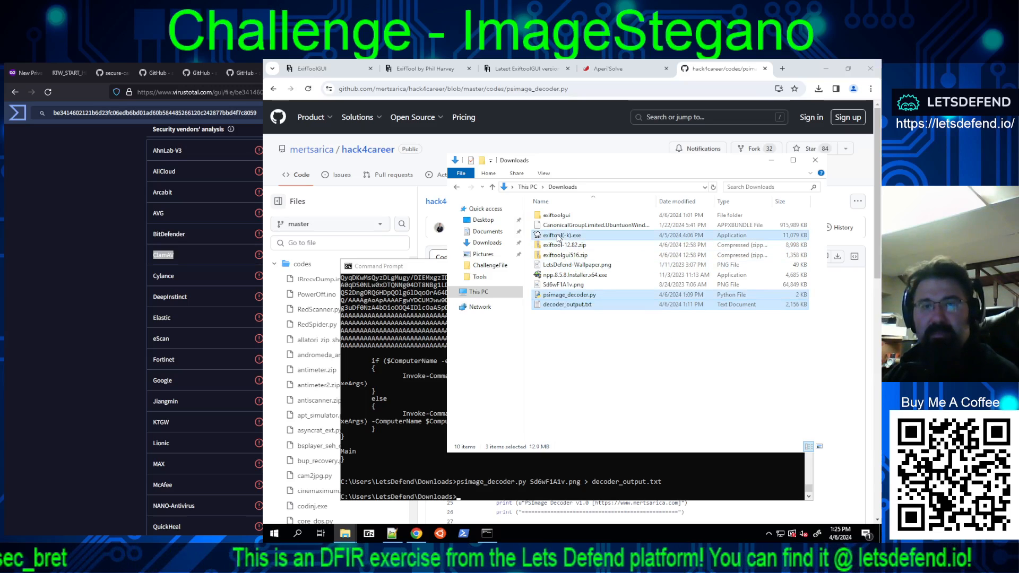
right_click(558, 236)
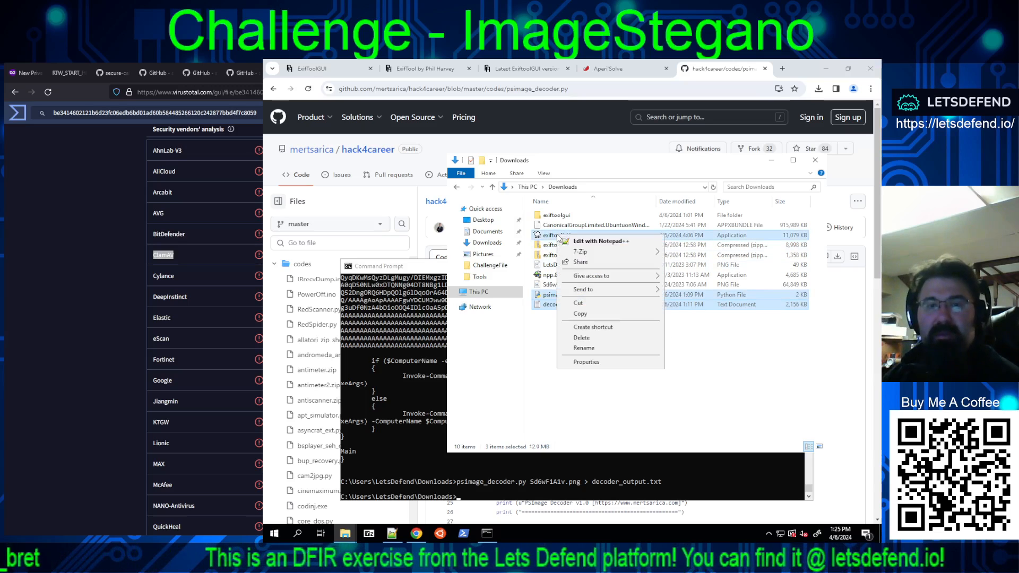
left_click(578, 314)
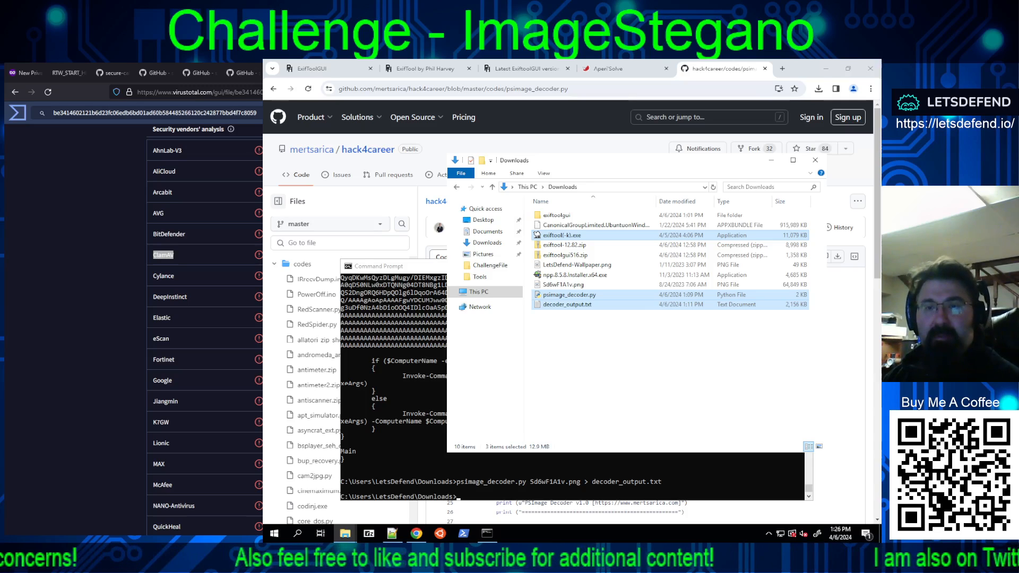
Step: Close the lab machine's Downloads, ChallengeFile and Tools folders along with its web browser and Command Prompt
left_click_drag(700, 169, 657, 174)
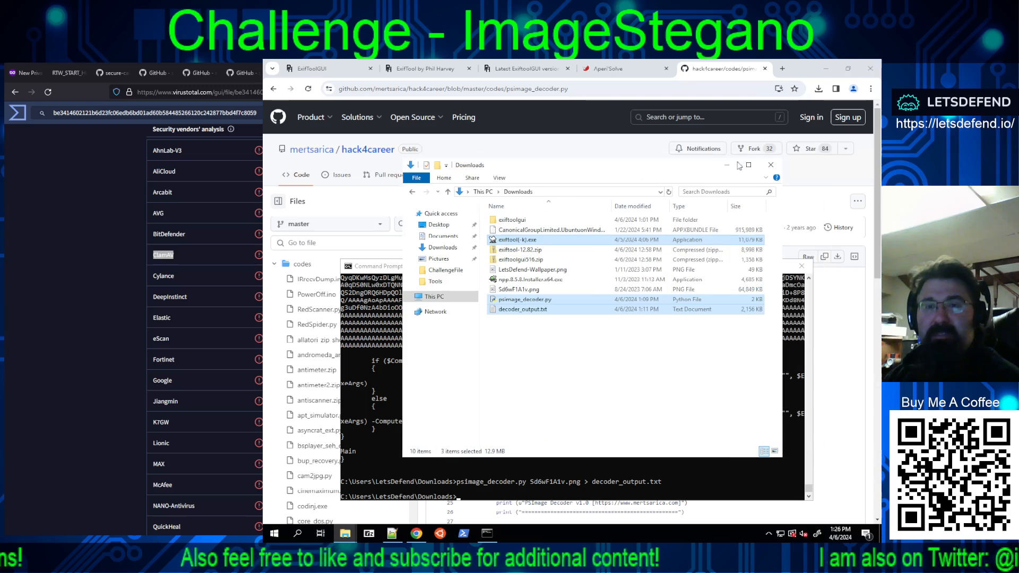
left_click(771, 167)
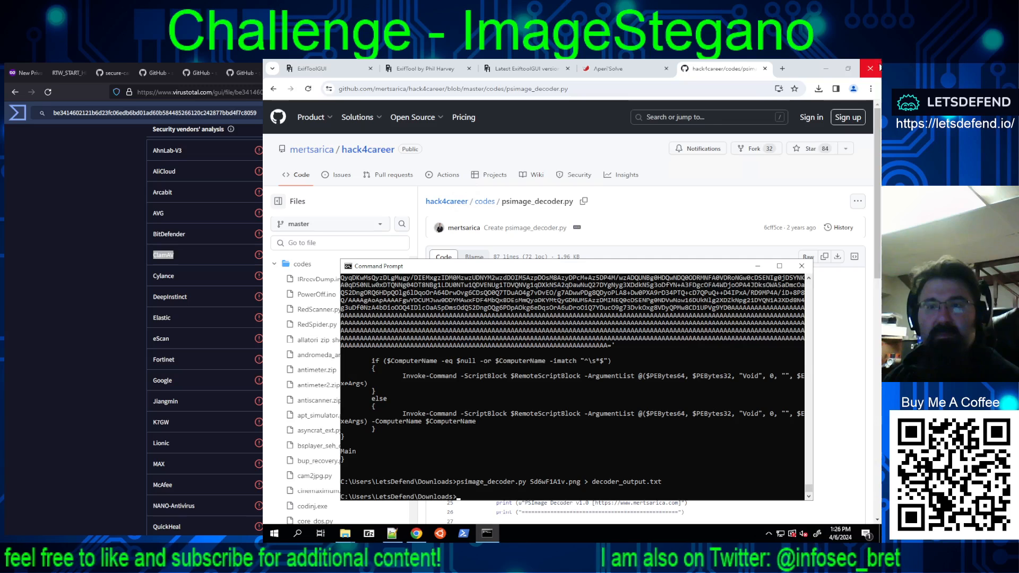
left_click(873, 68)
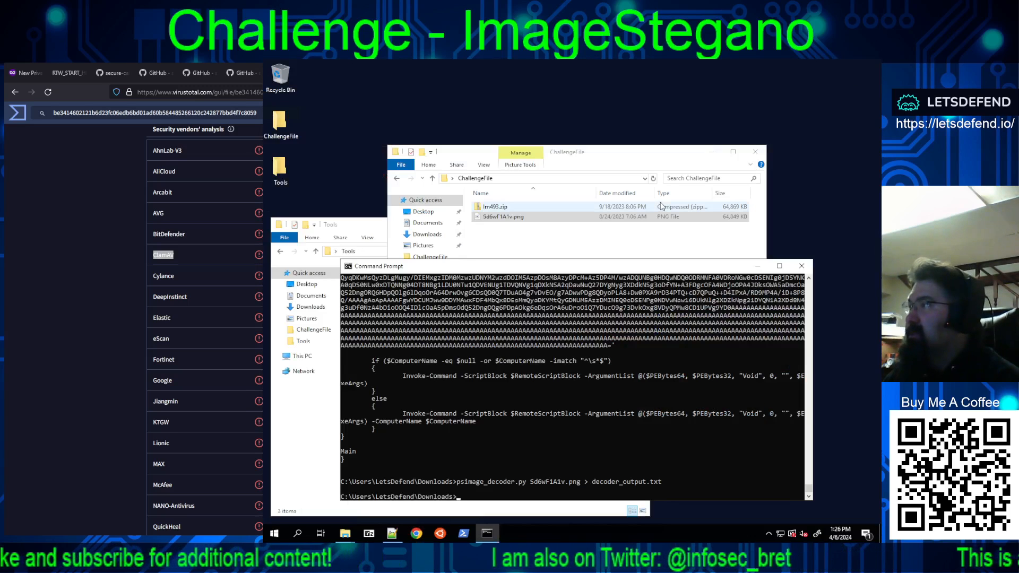
left_click(756, 152)
left_click(640, 223)
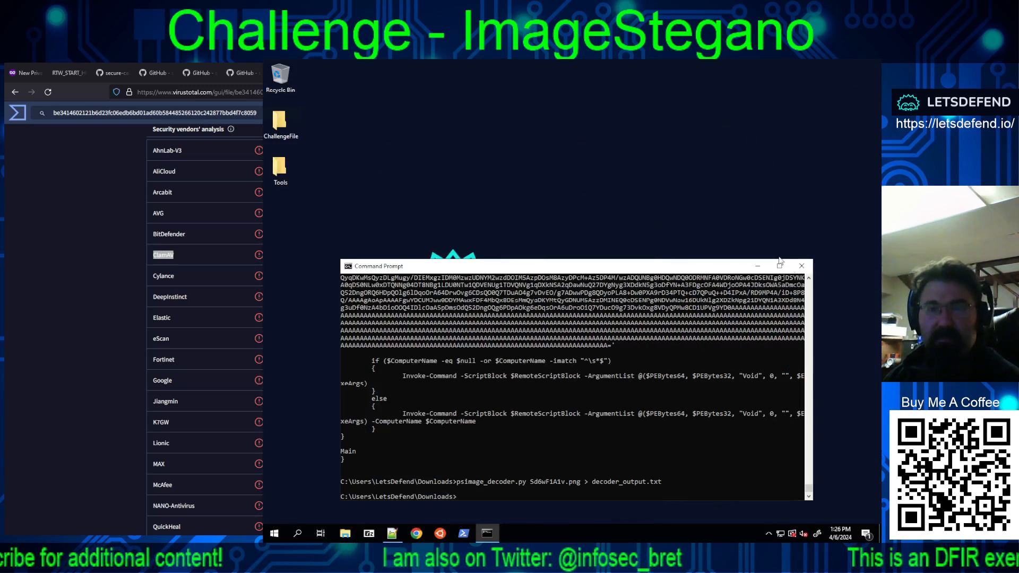
left_click(801, 266)
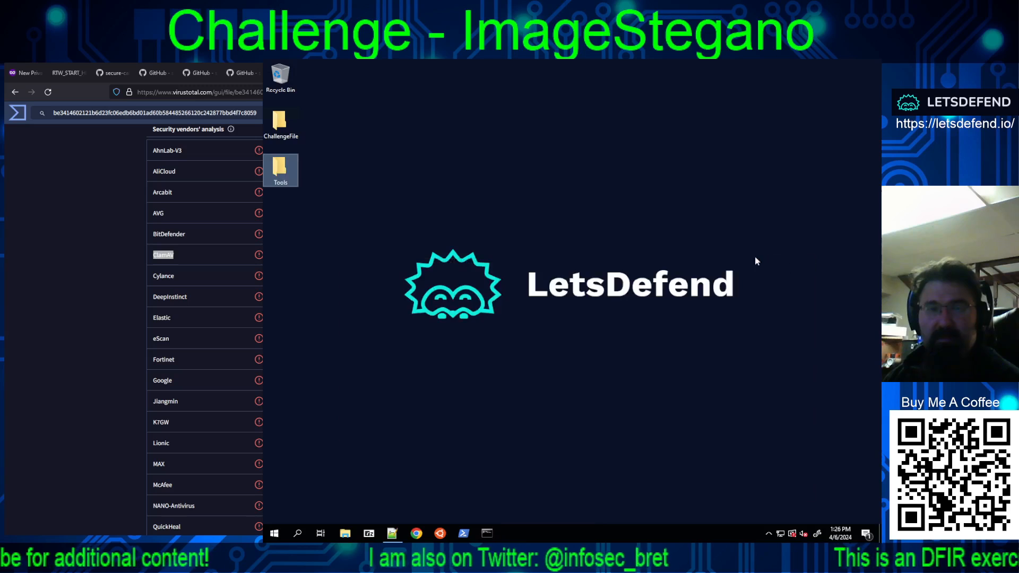
Step: Shut down the lab machine and confirm the shutdown
right_click(274, 533)
mouse_move(387, 508)
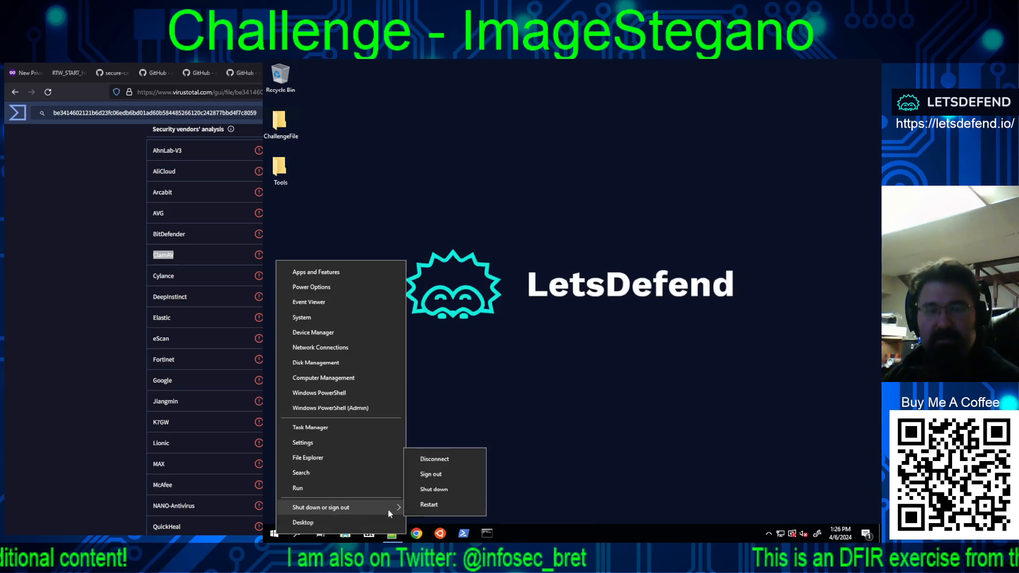
left_click(436, 489)
left_click(420, 517)
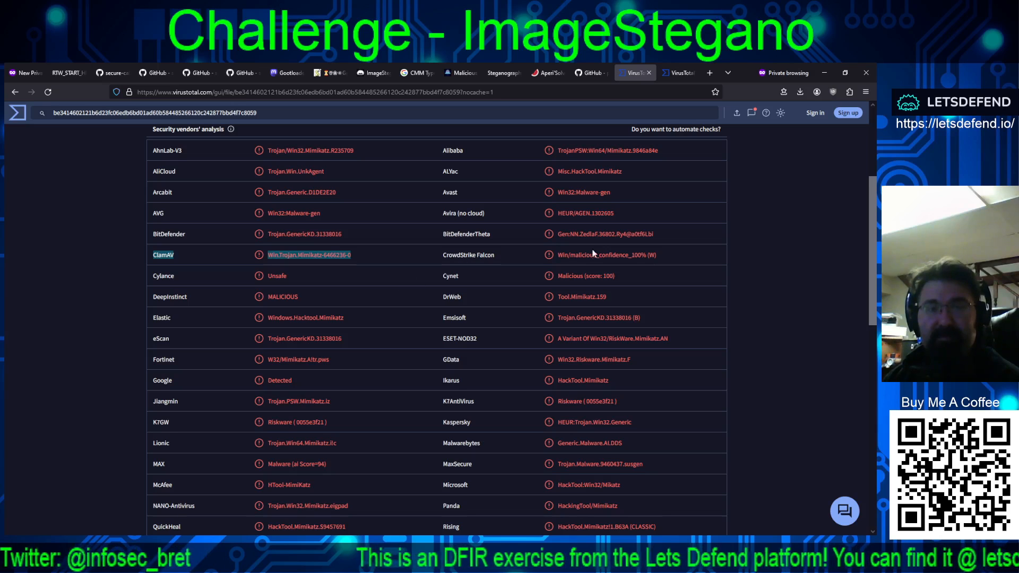
Step: Examine the Win32 report's vendor detections, focusing on CrowdStrike Falcon, BitDefender, Cylance, ESET-NOD32 and Kaspersky, through to the end of the list
left_click_drag(660, 255, 443, 255)
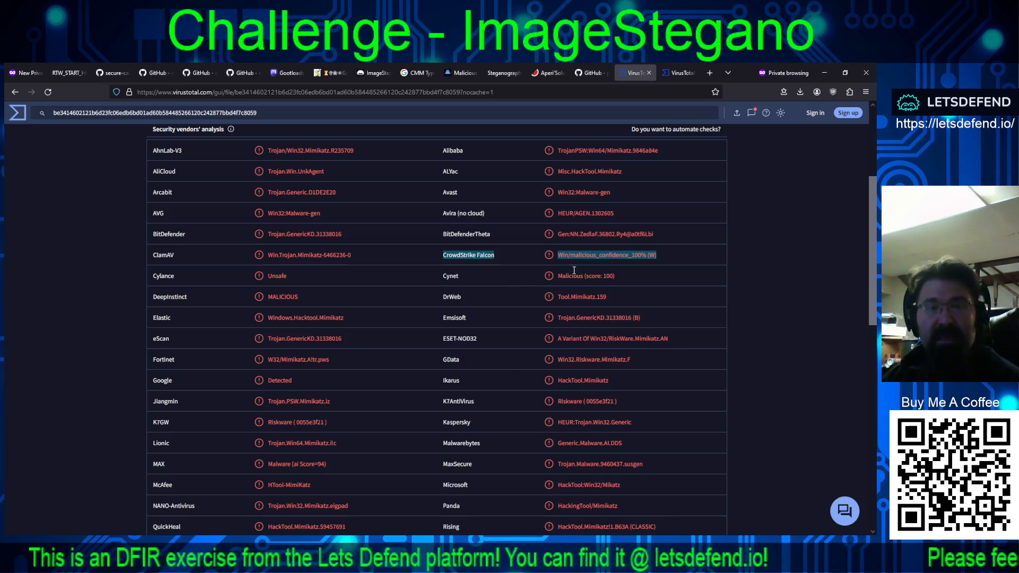
left_click_drag(393, 238, 240, 237)
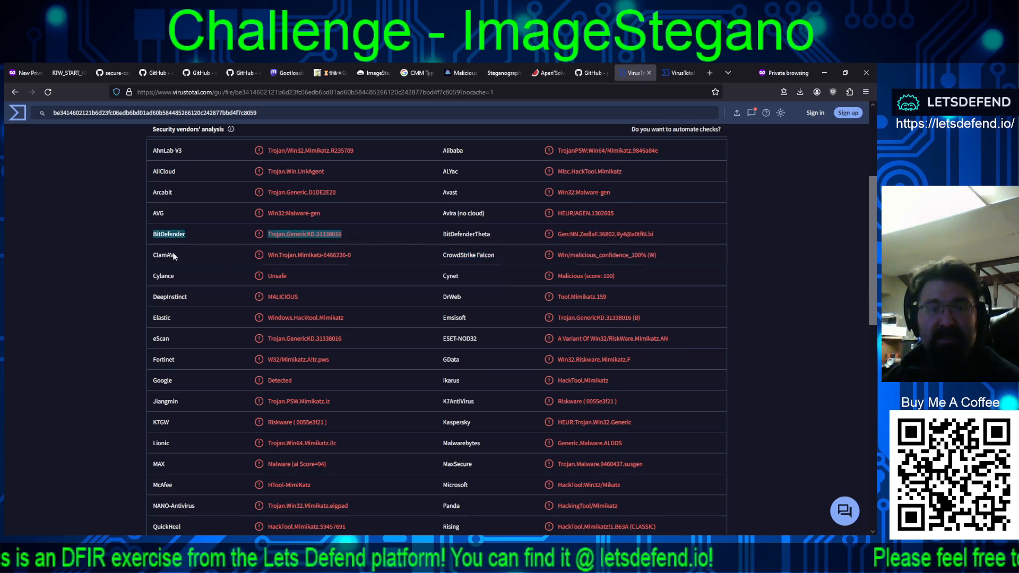
left_click_drag(298, 277, 140, 276)
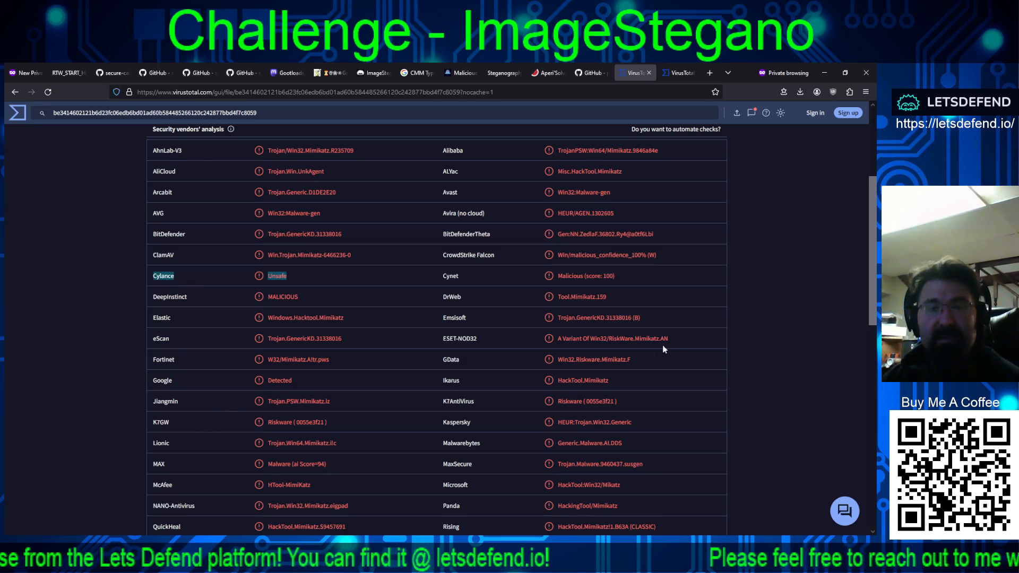
left_click_drag(669, 340, 529, 336)
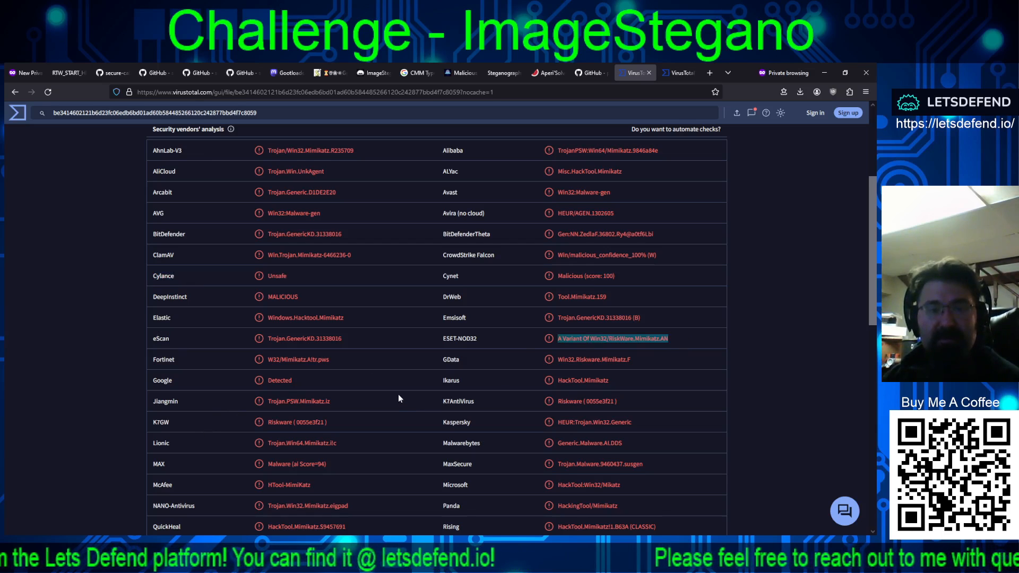
left_click_drag(646, 424, 523, 422)
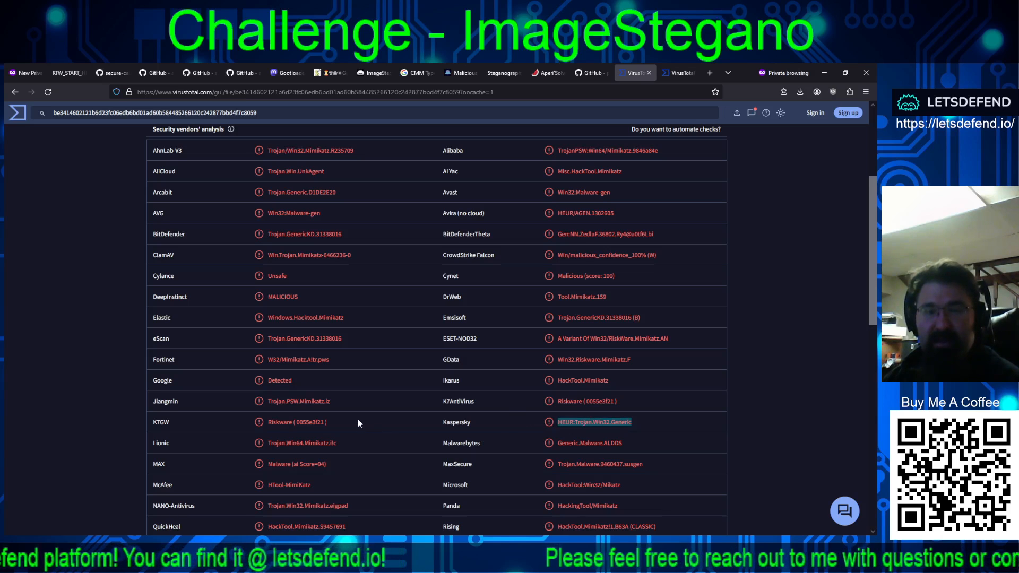
scroll(435, 437, "down", 4)
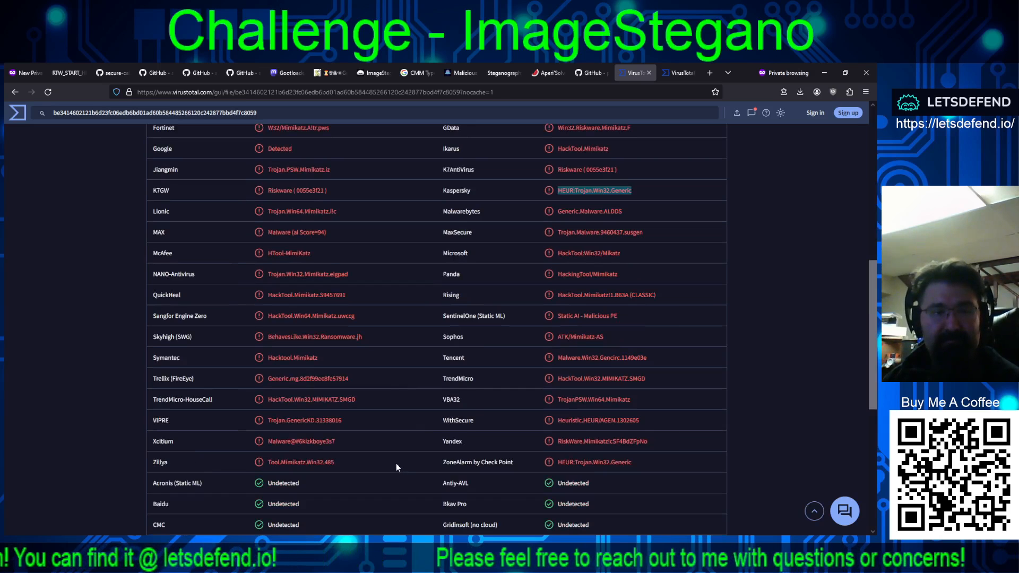
scroll(396, 463, "down", 5)
scroll(392, 459, "up", 1)
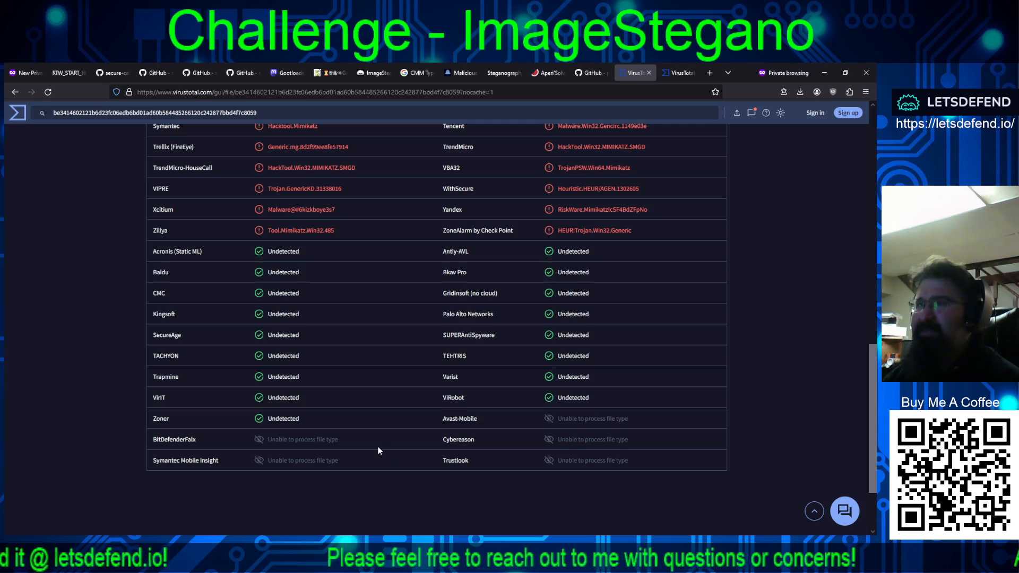
scroll(373, 440, "up", 4)
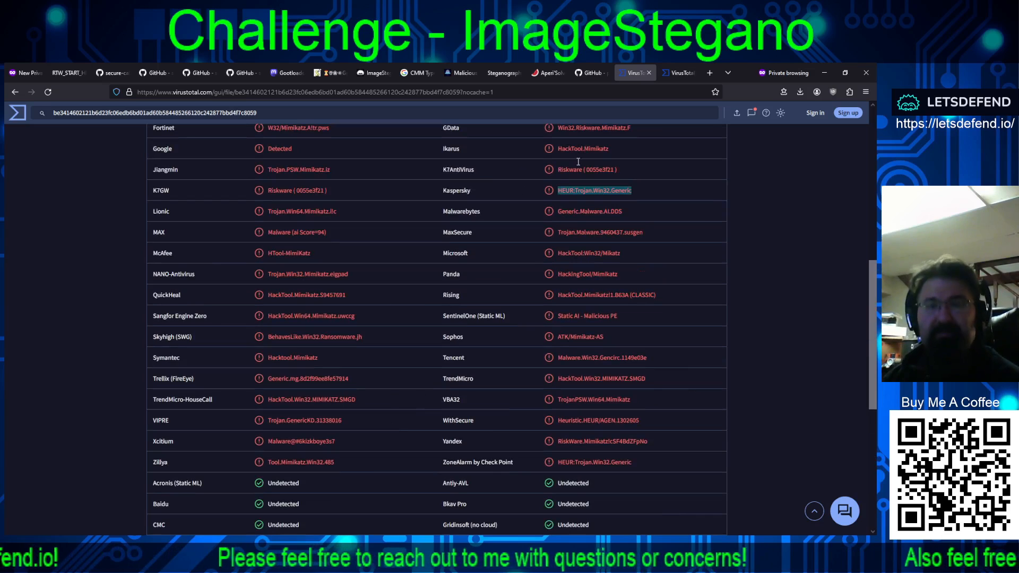
Step: Examine the x64 report's detections from CrowdStrike Falcon, Cylance, ESET-NOD32, Kaspersky, BitDefender, SentinelOne and Cybereason
left_click(671, 73)
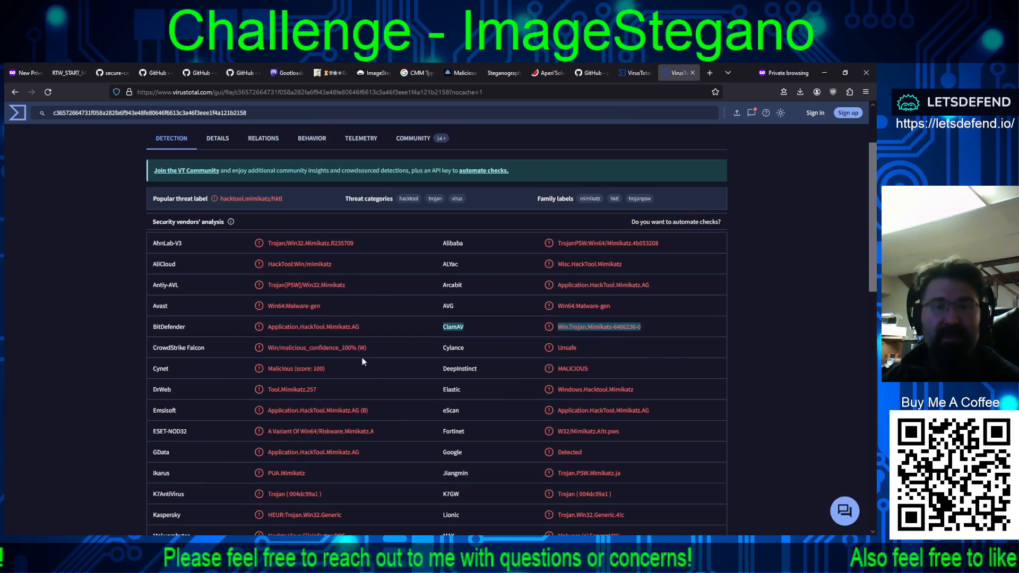
left_click(432, 352)
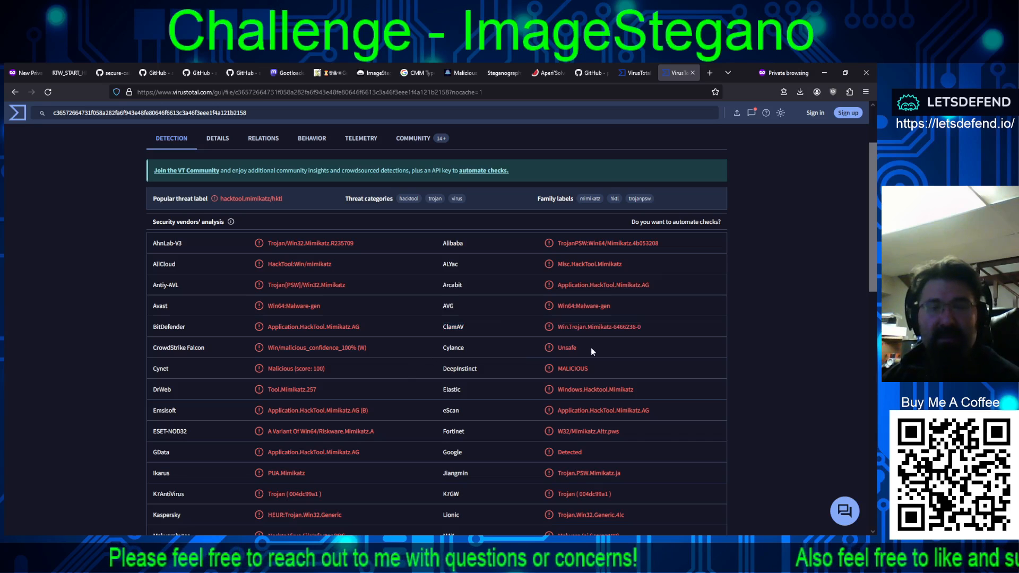
left_click_drag(591, 347, 239, 354)
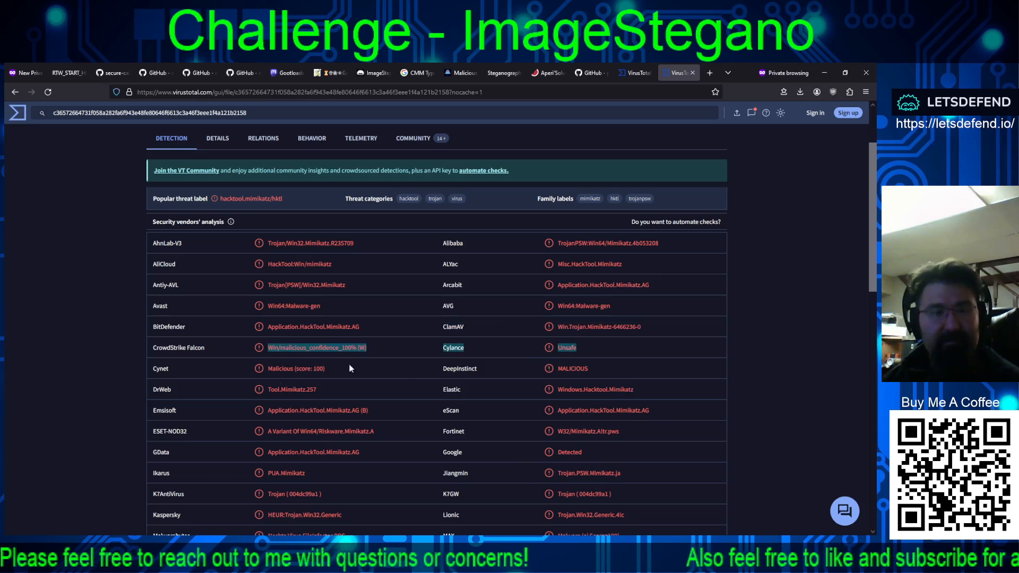
left_click_drag(266, 432, 444, 430)
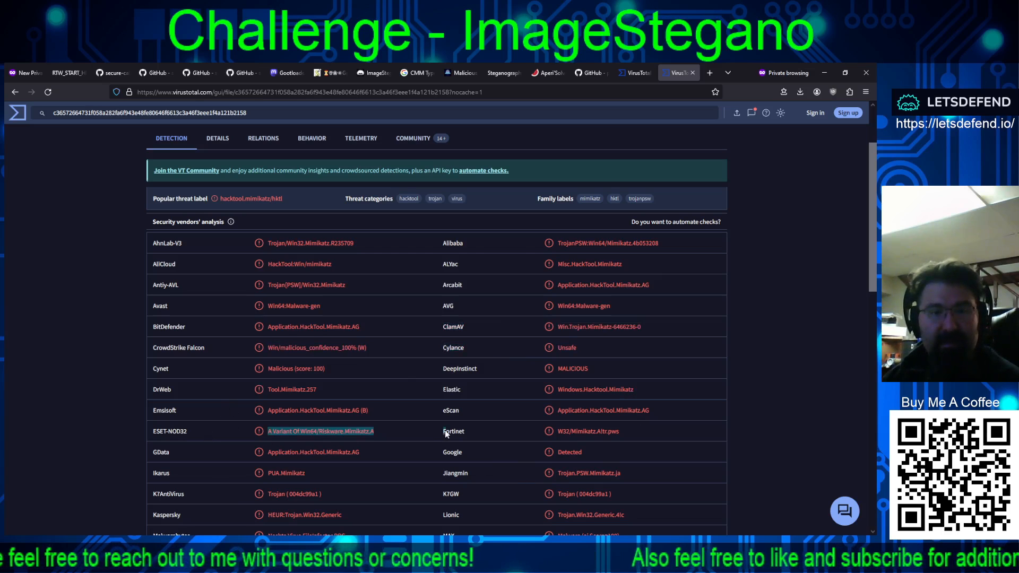
left_click_drag(347, 518, 244, 515)
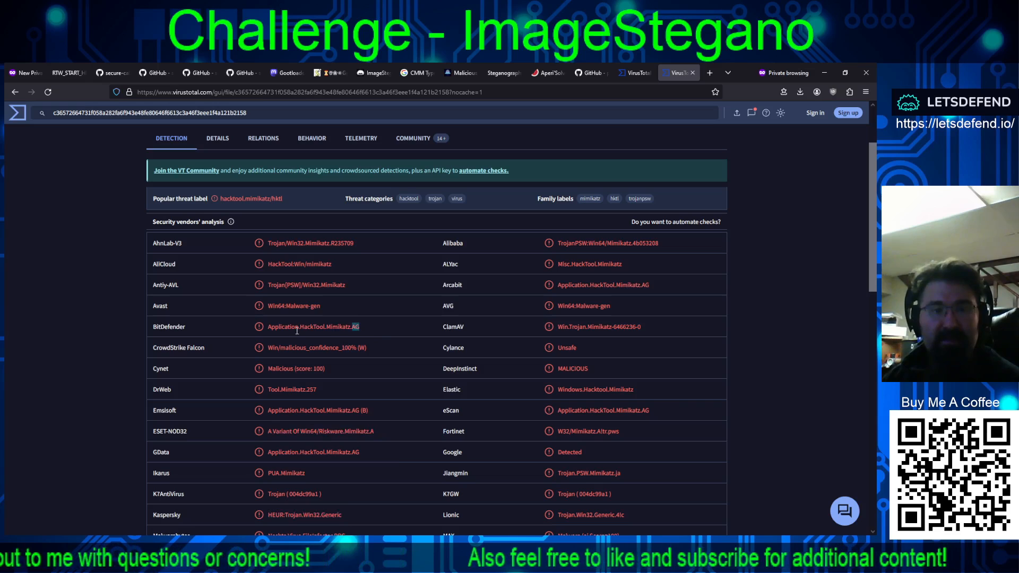
left_click_drag(379, 328, 257, 333)
scroll(381, 394, "down", 5)
scroll(369, 441, "down", 4)
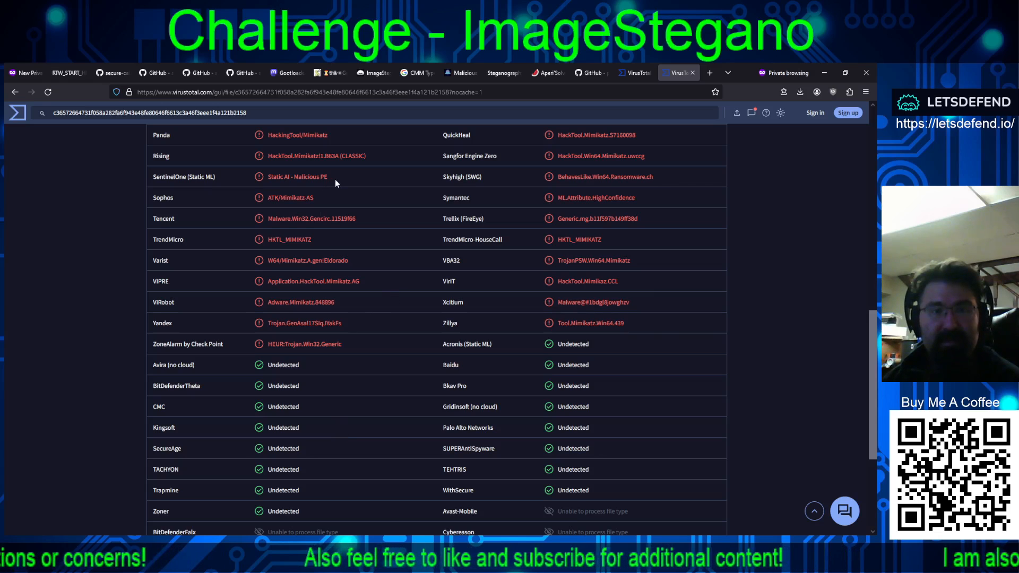
left_click_drag(336, 179, 152, 179)
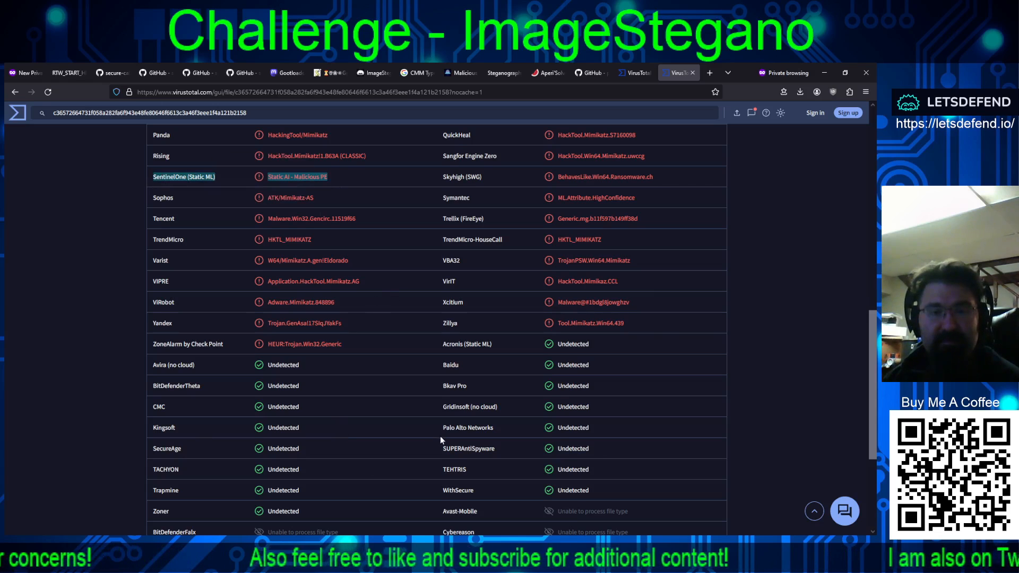
scroll(441, 435, "down", 3)
left_click_drag(648, 397, 435, 384)
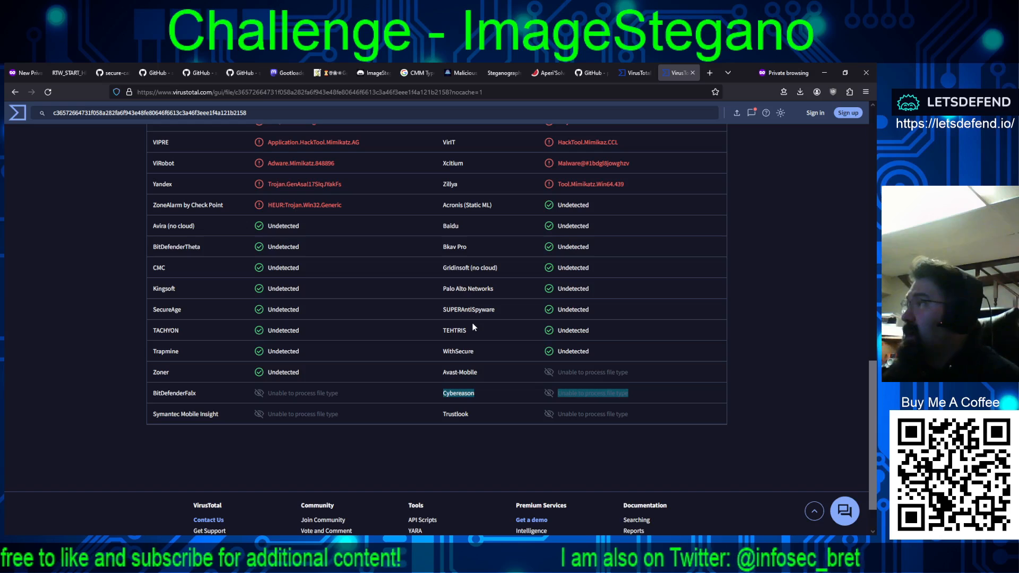
Step: Review the Top 10 Scoreboard on the LetsDefend ImageStegano page and return to the challenge description
left_click(361, 74)
scroll(651, 328, "up", 10)
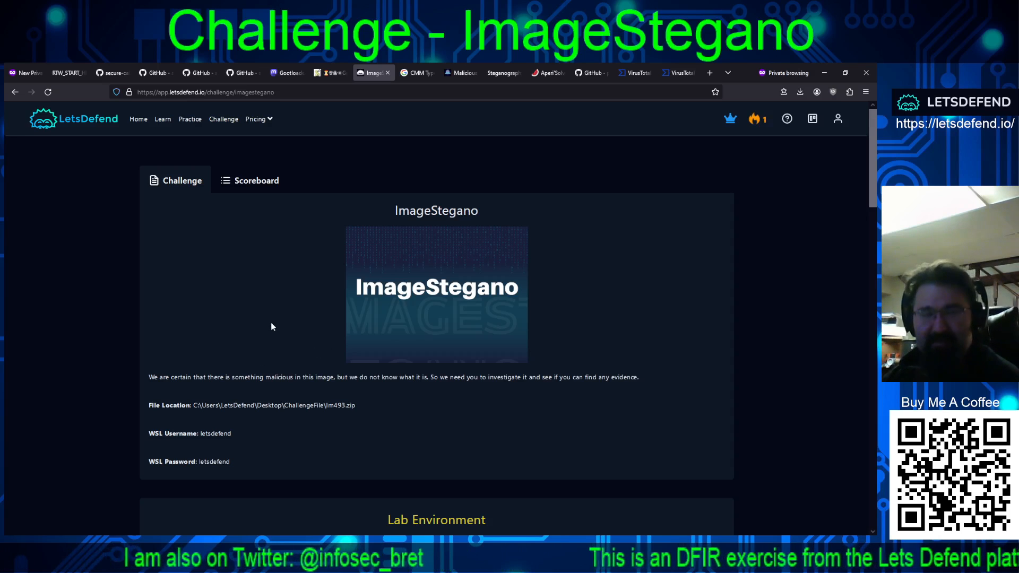
left_click(250, 185)
scroll(307, 348, "down", 3)
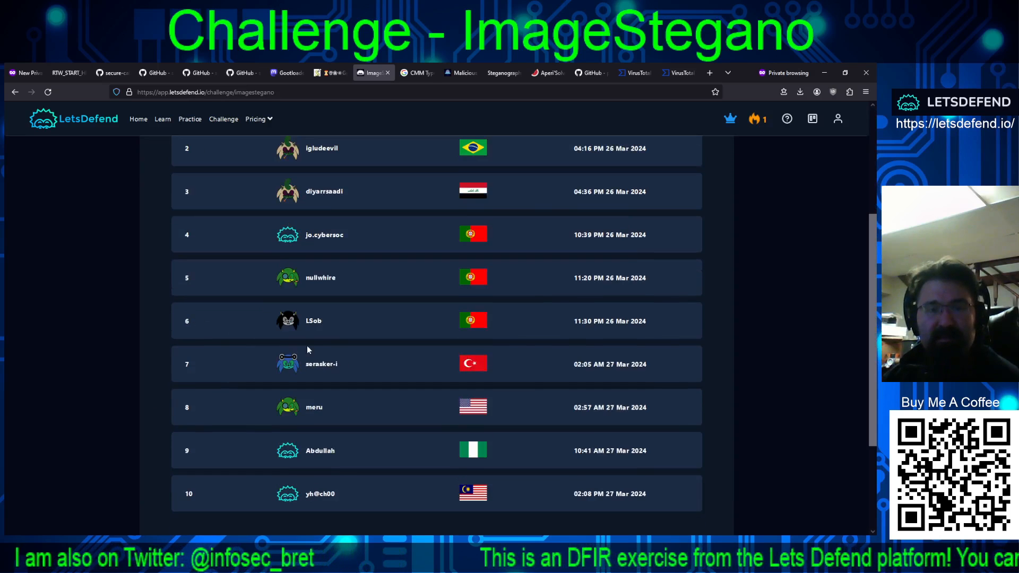
scroll(296, 341, "down", 3)
scroll(271, 352, "up", 3)
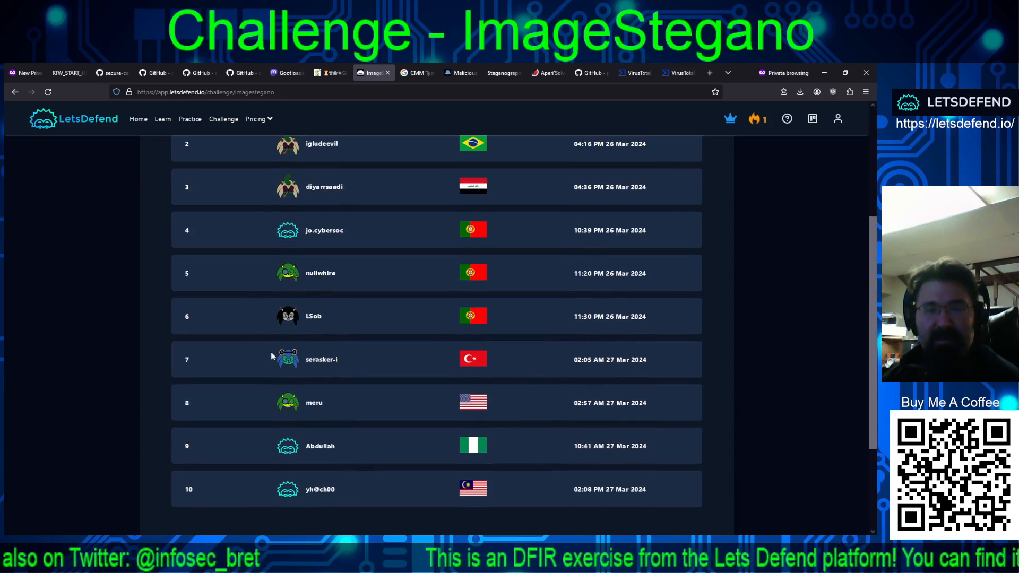
scroll(252, 346, "up", 3)
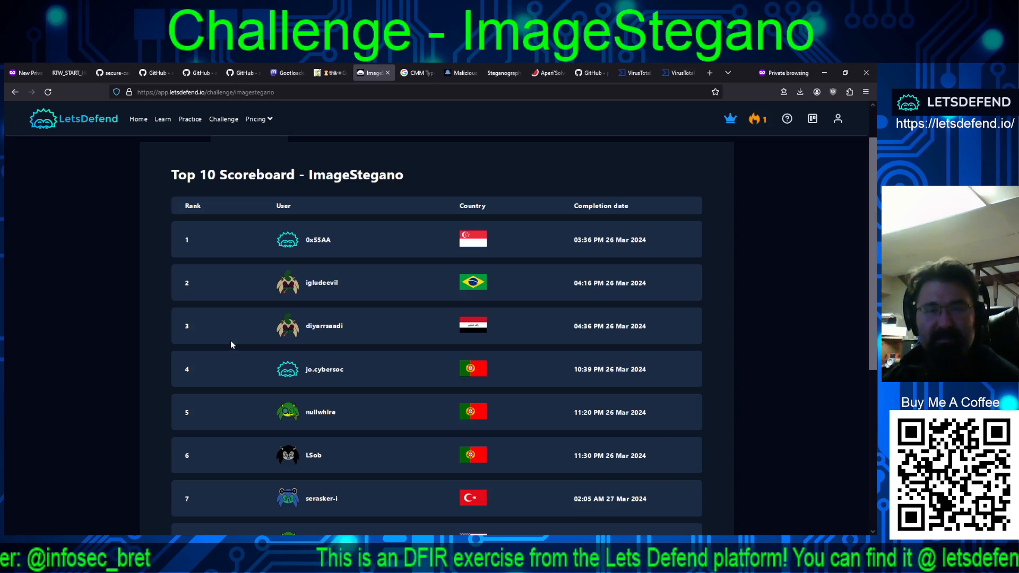
scroll(230, 344, "down", 3)
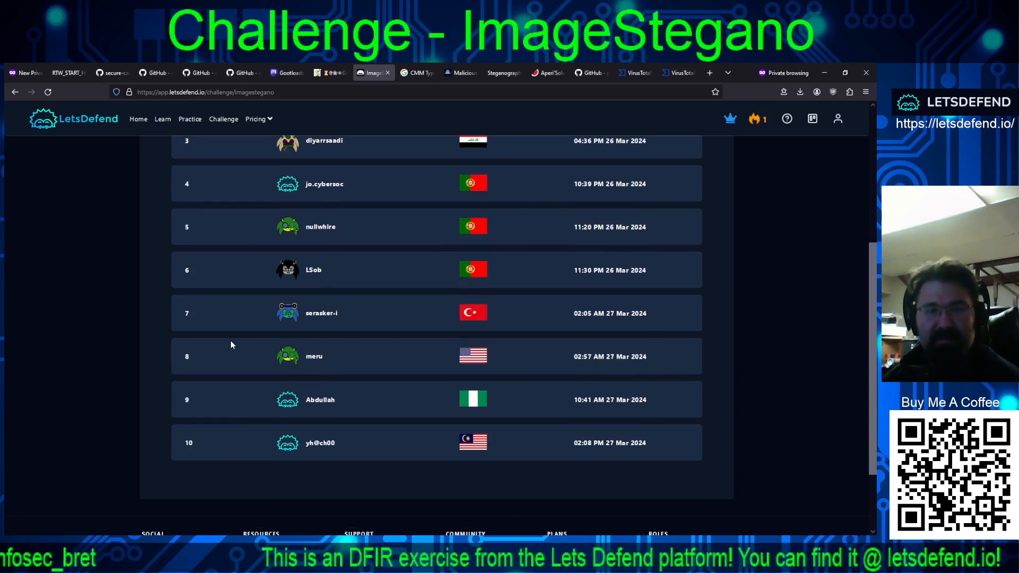
scroll(229, 344, "up", 4)
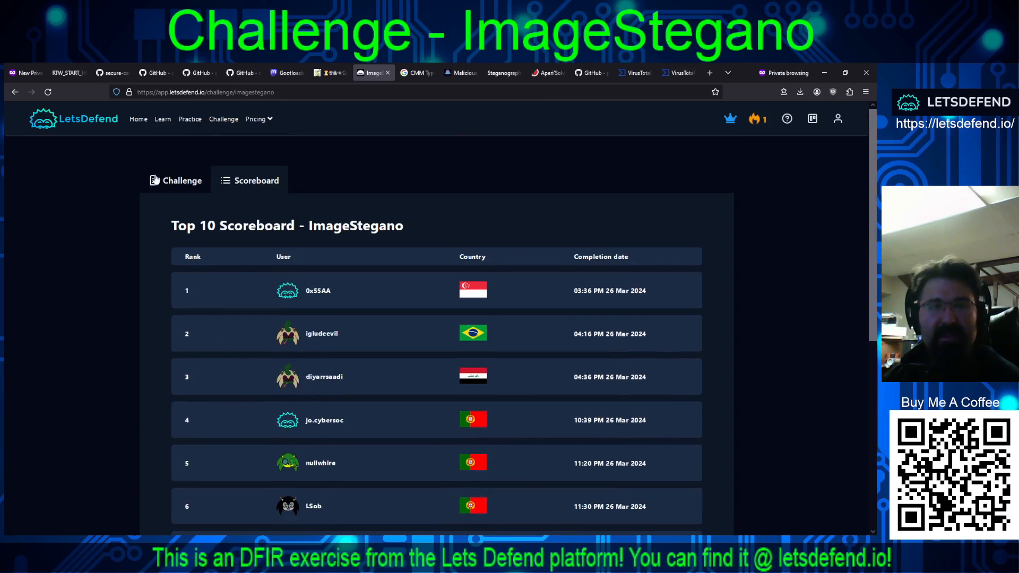
left_click(155, 180)
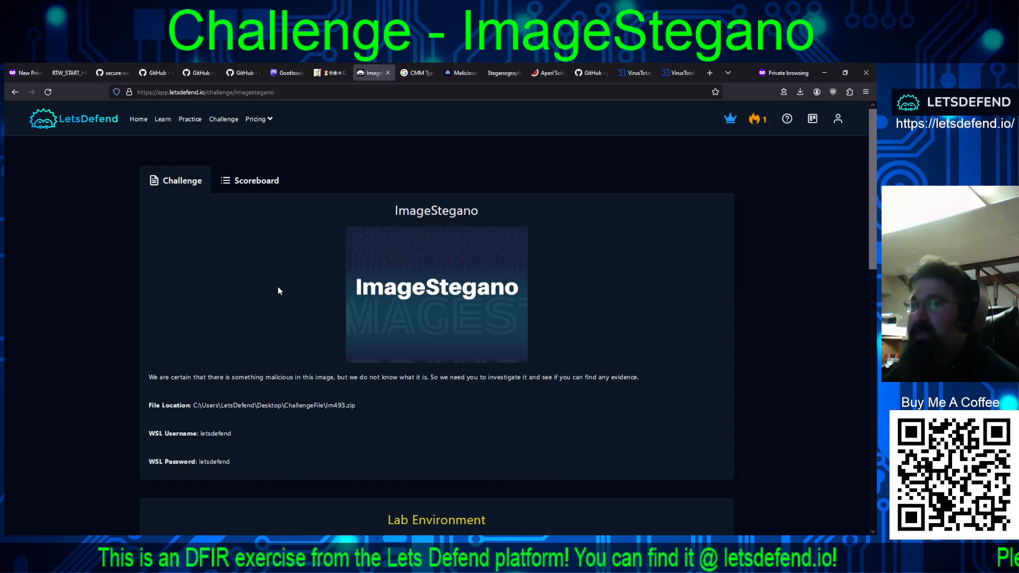